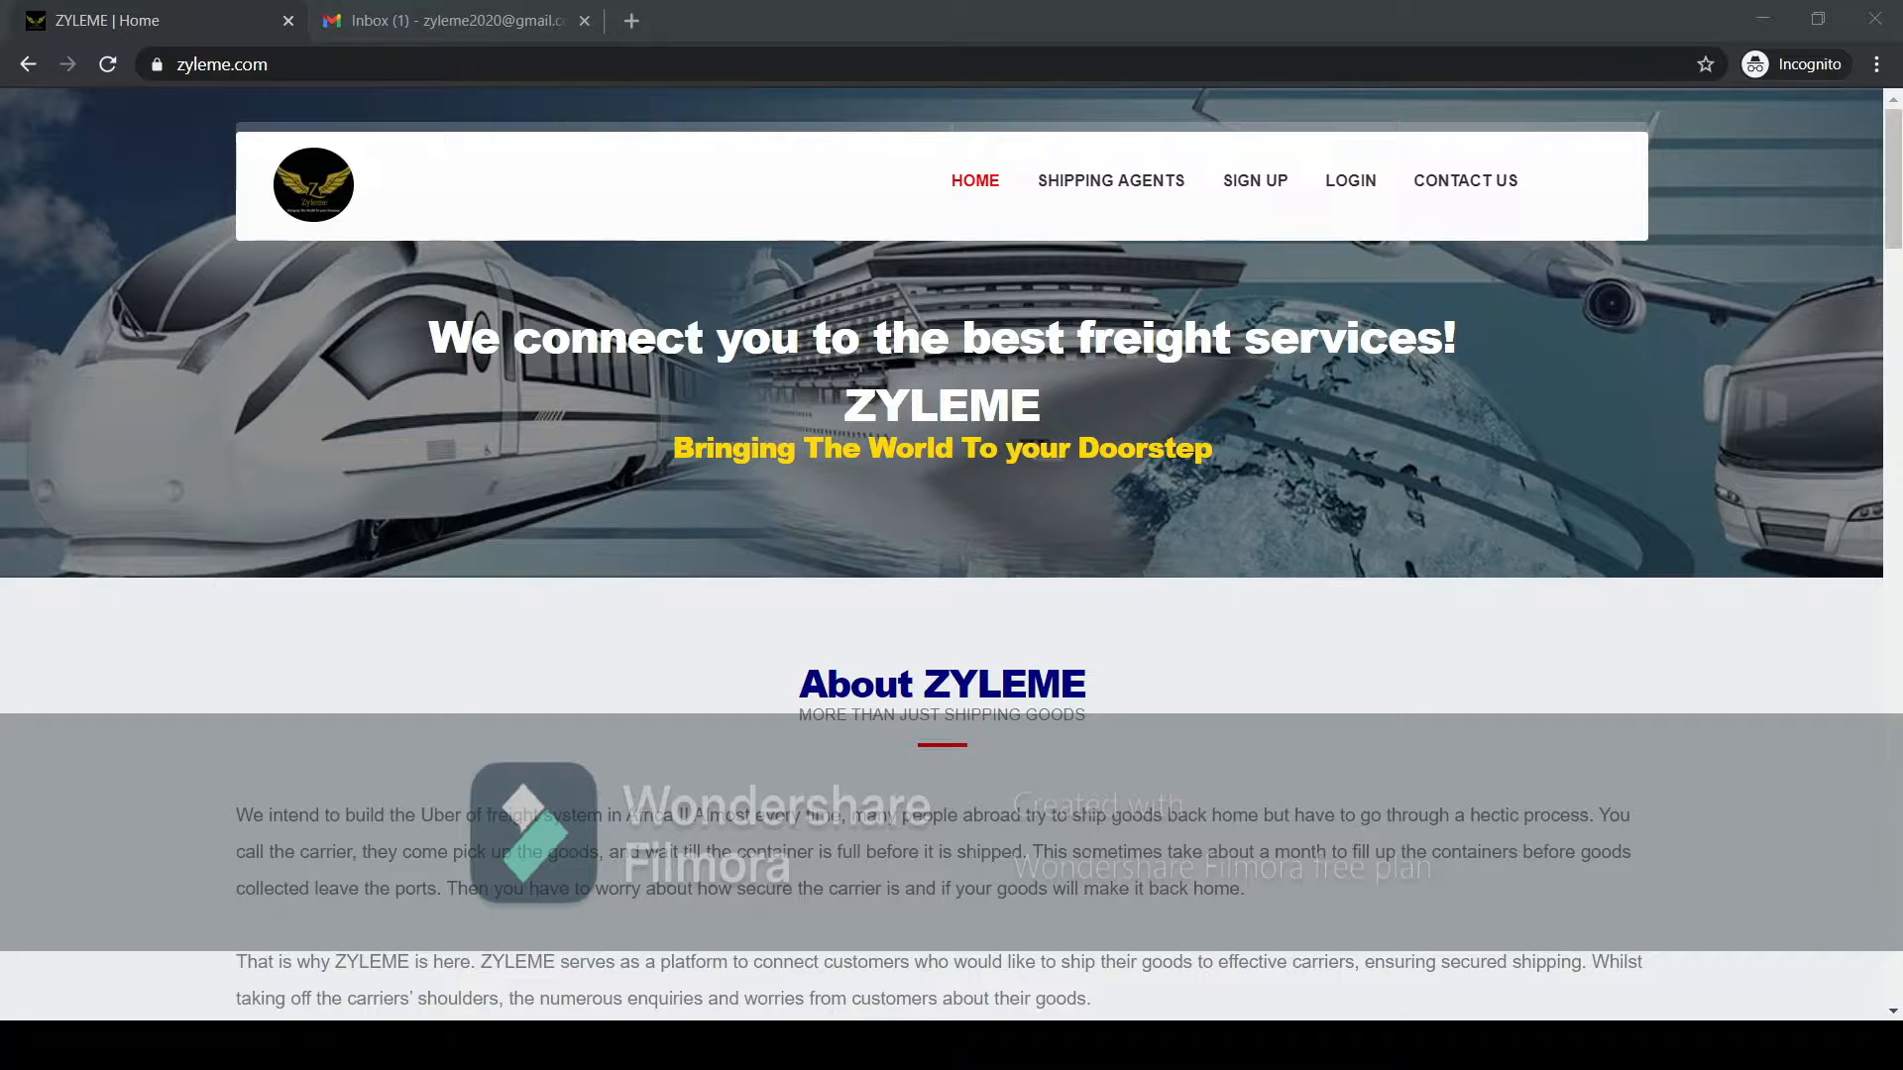
Open the sign-up form for a shipping agent.
{"action": "left_click", "coordinate": [192, 169]}
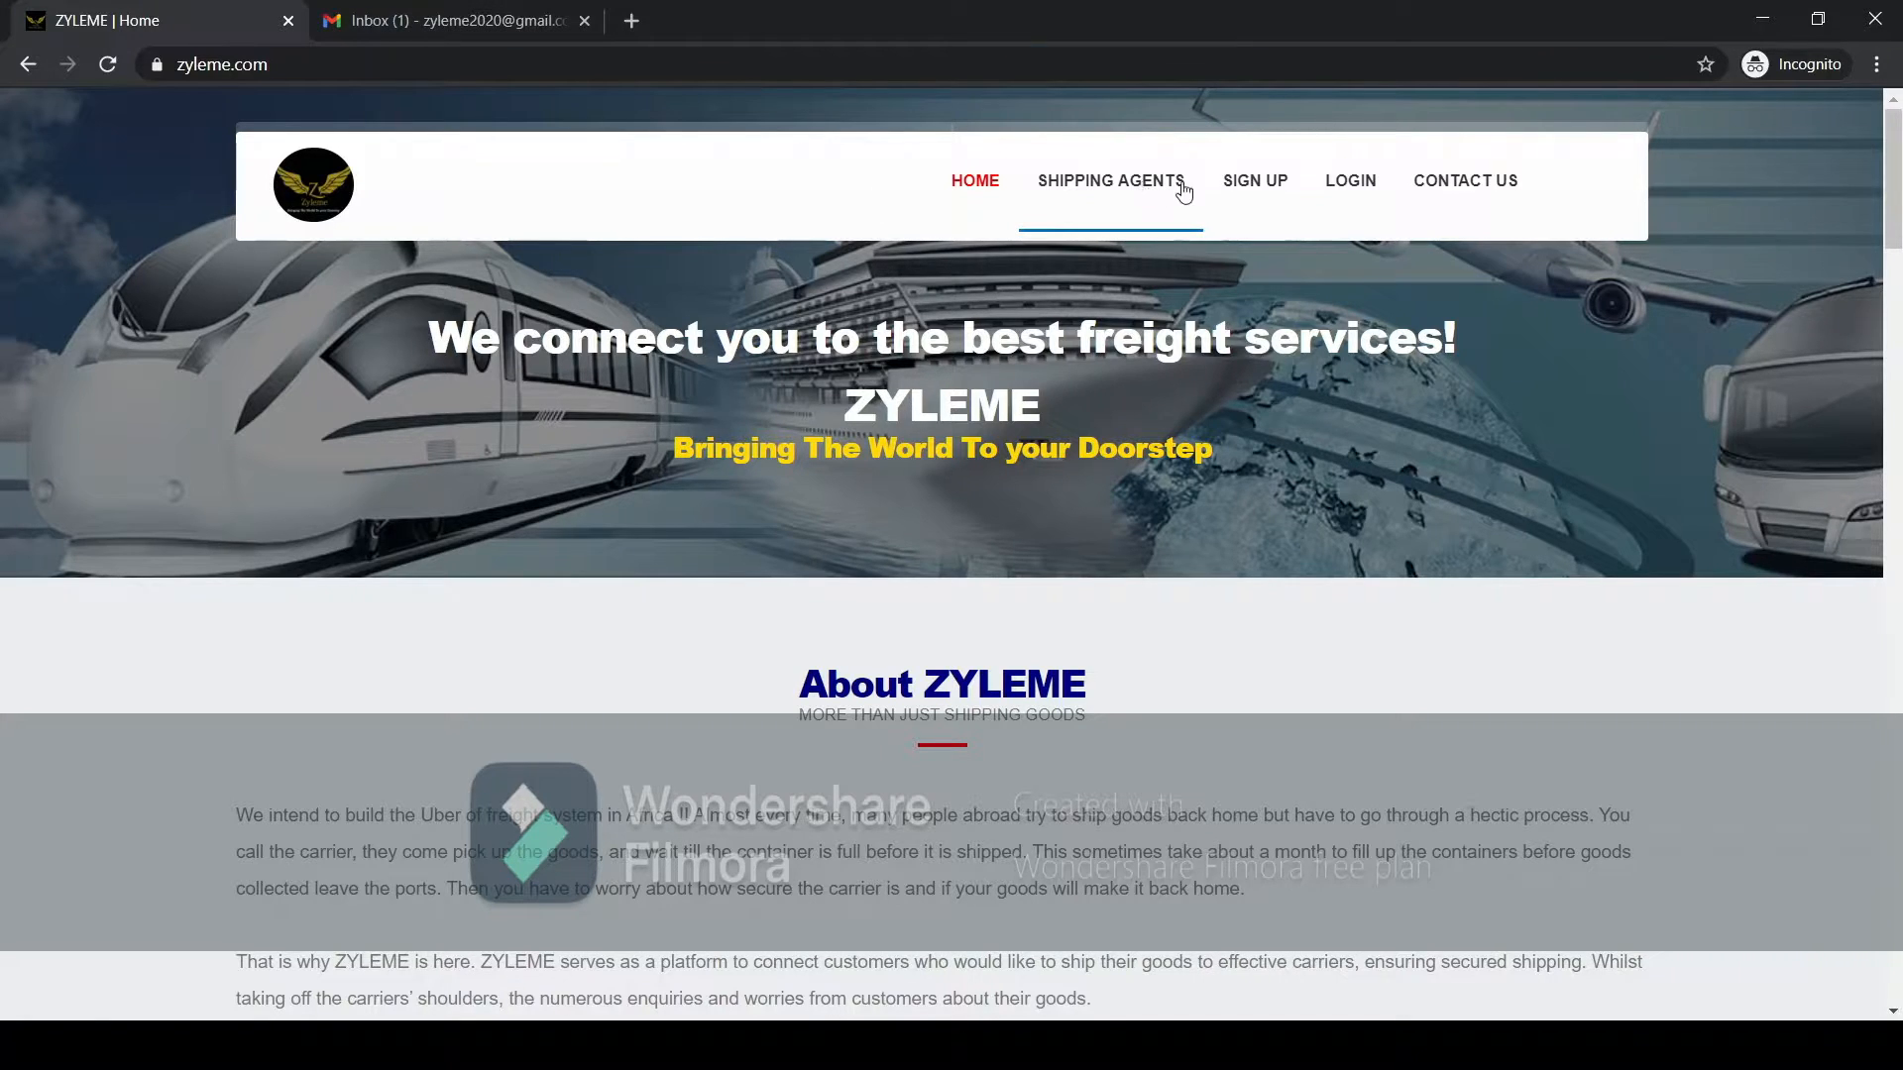
{"action": "mouse_move", "coordinate": [1260, 191]}
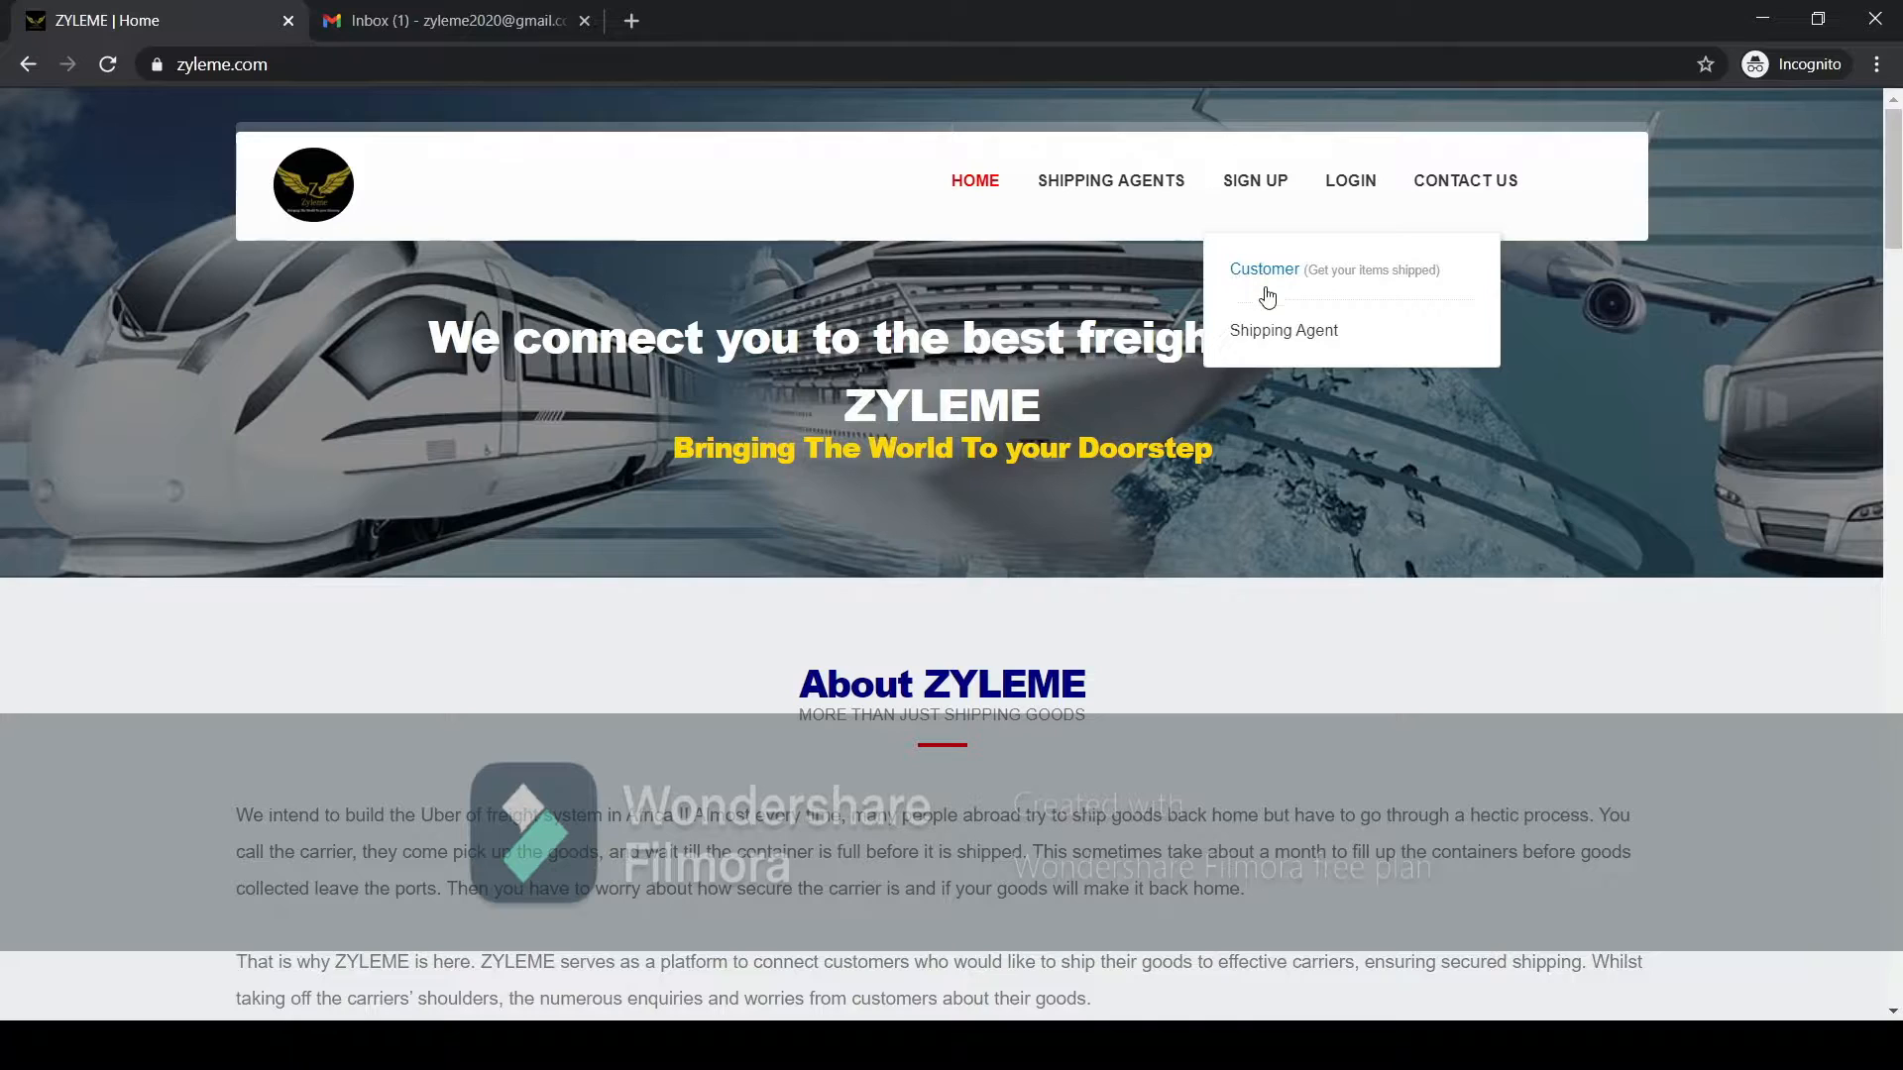
{"action": "left_click", "coordinate": [1260, 342]}
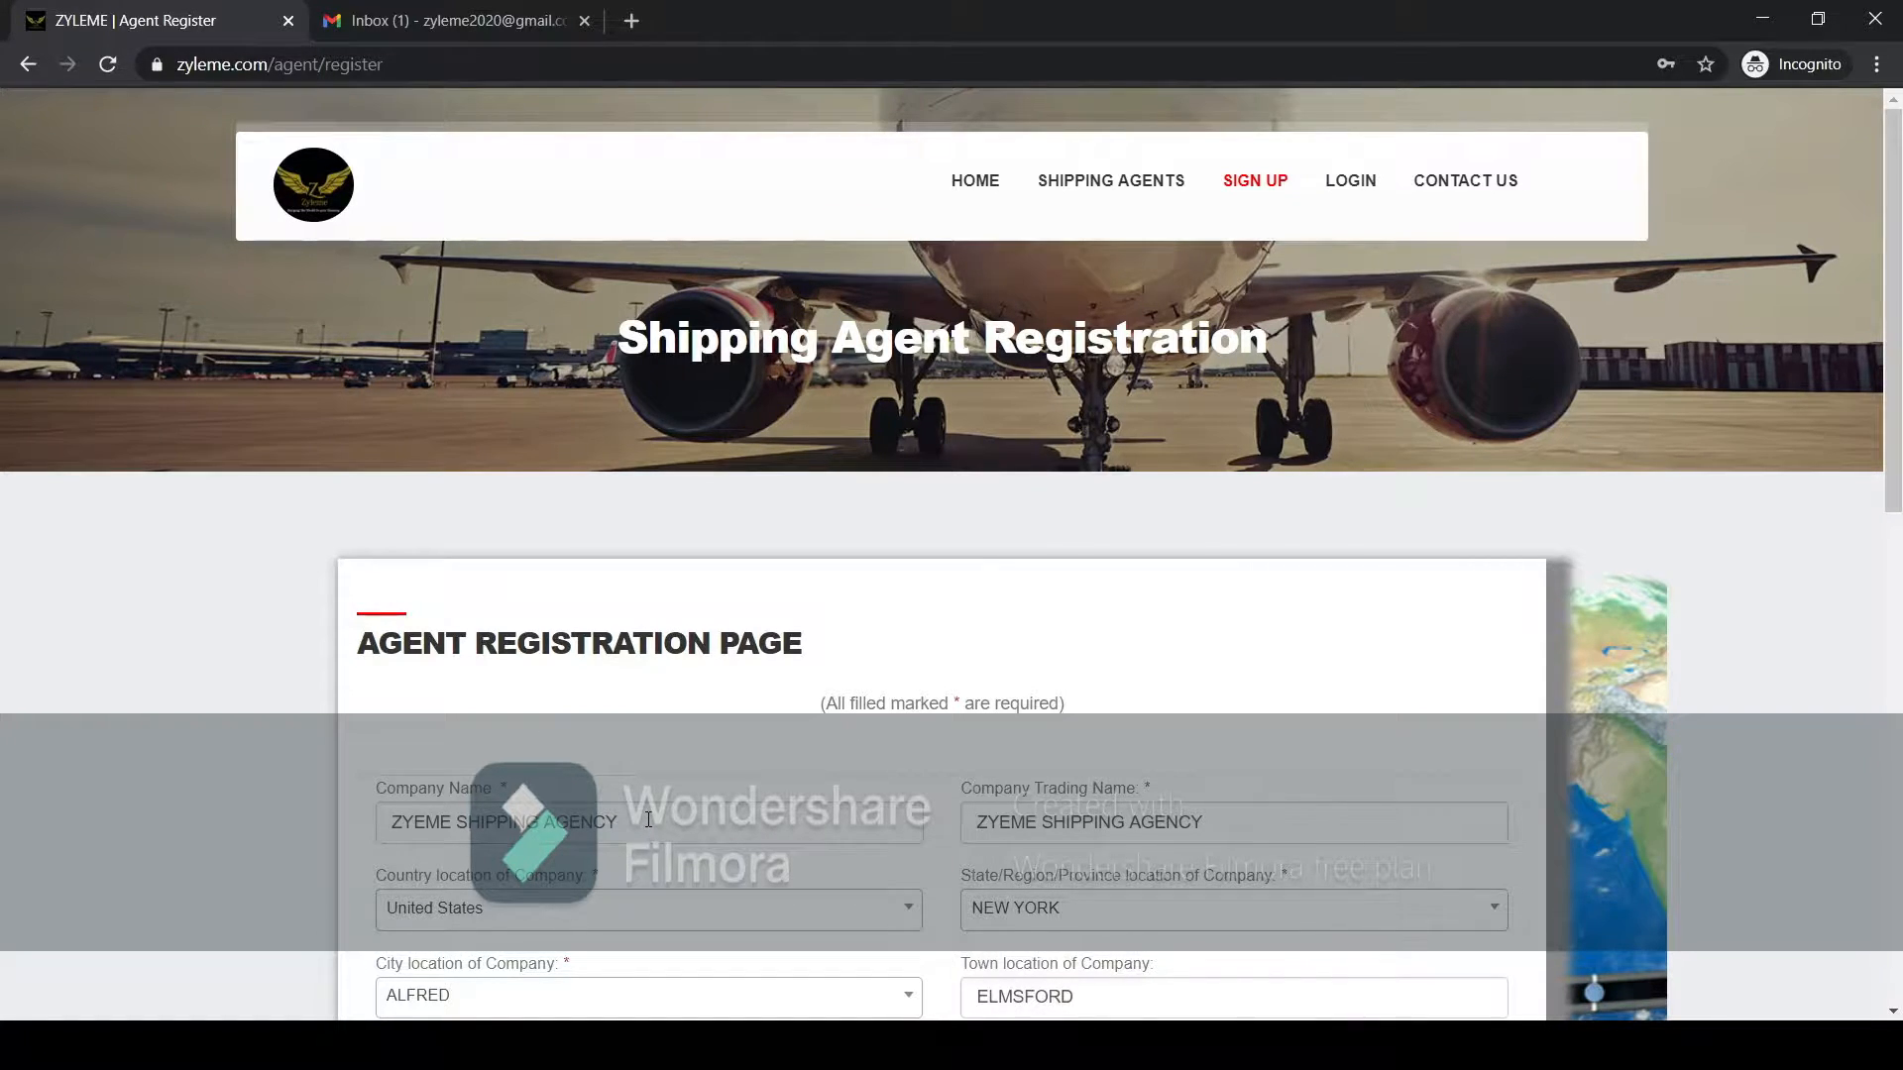
Review the company name and company trading name entered in the agent registration form.
{"action": "left_click_drag", "start_coordinate": [648, 819], "coordinate": [295, 811]}
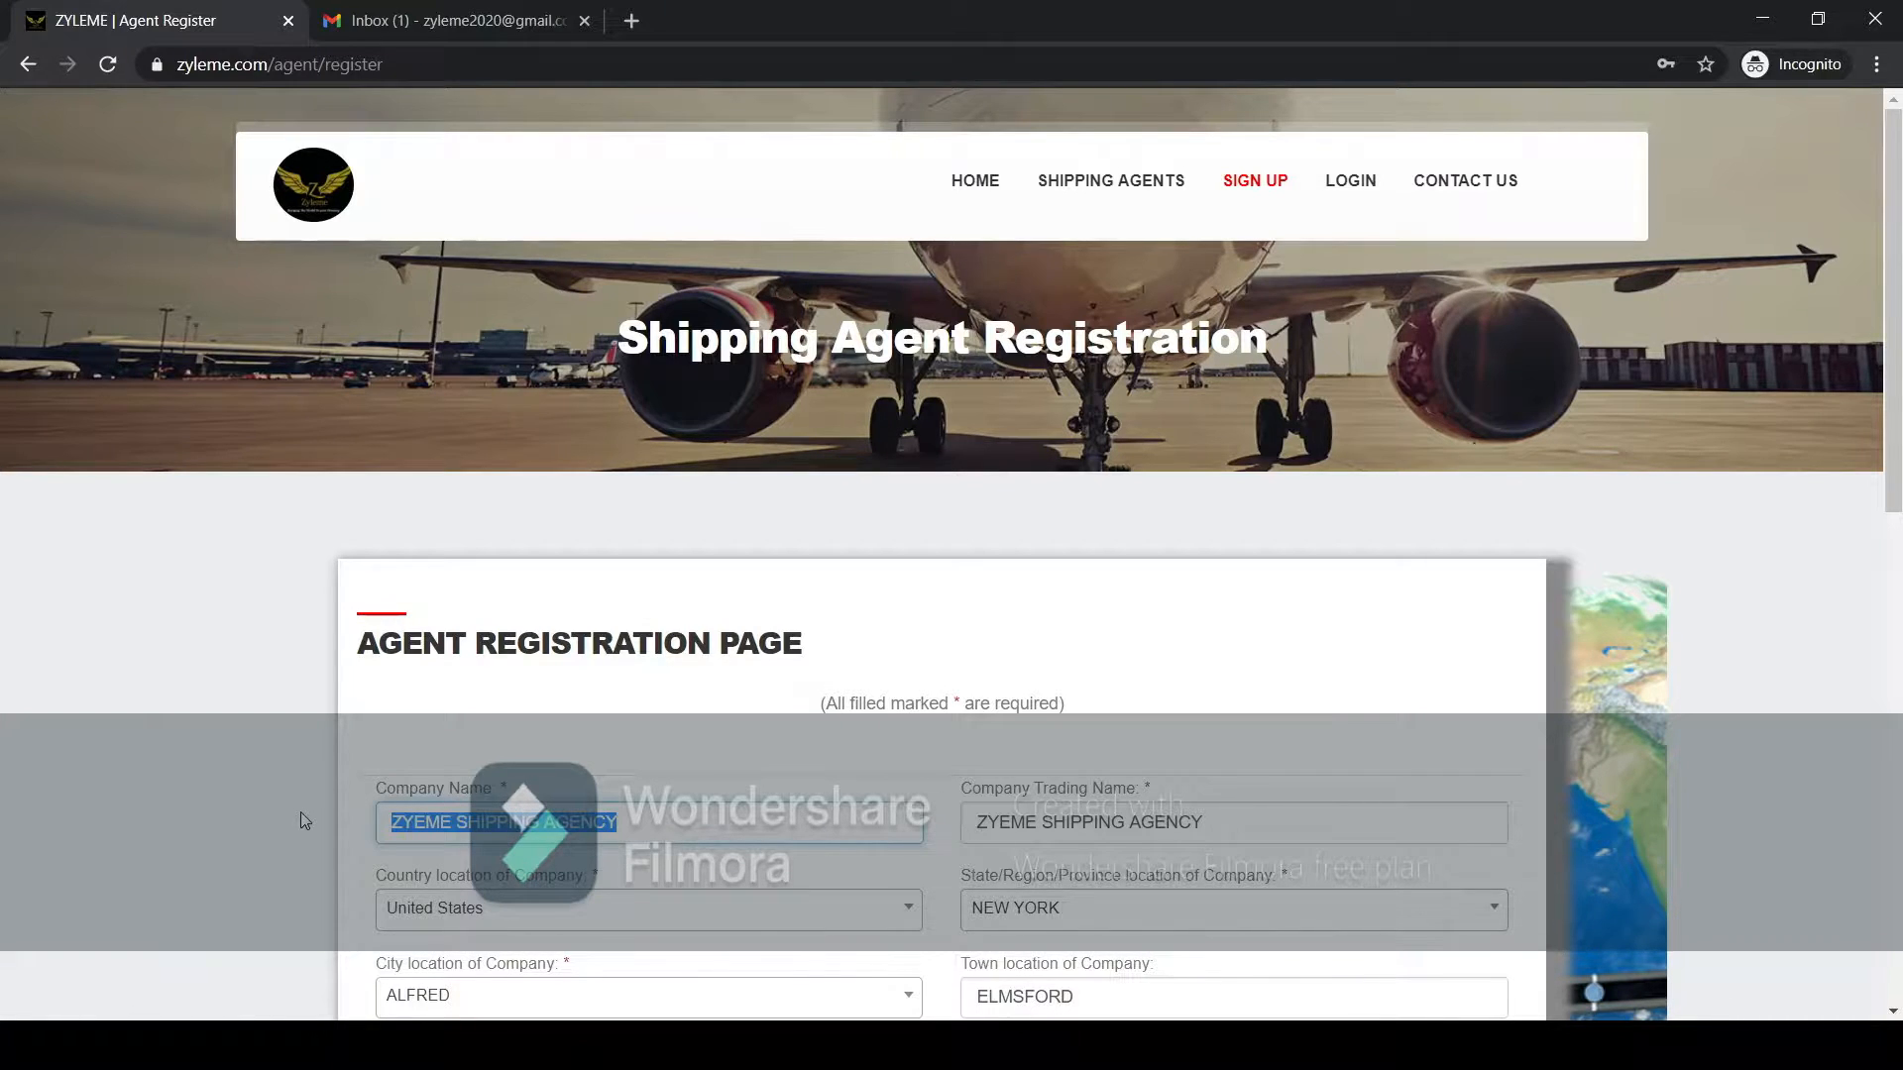
{"action": "left_click", "coordinate": [1038, 830]}
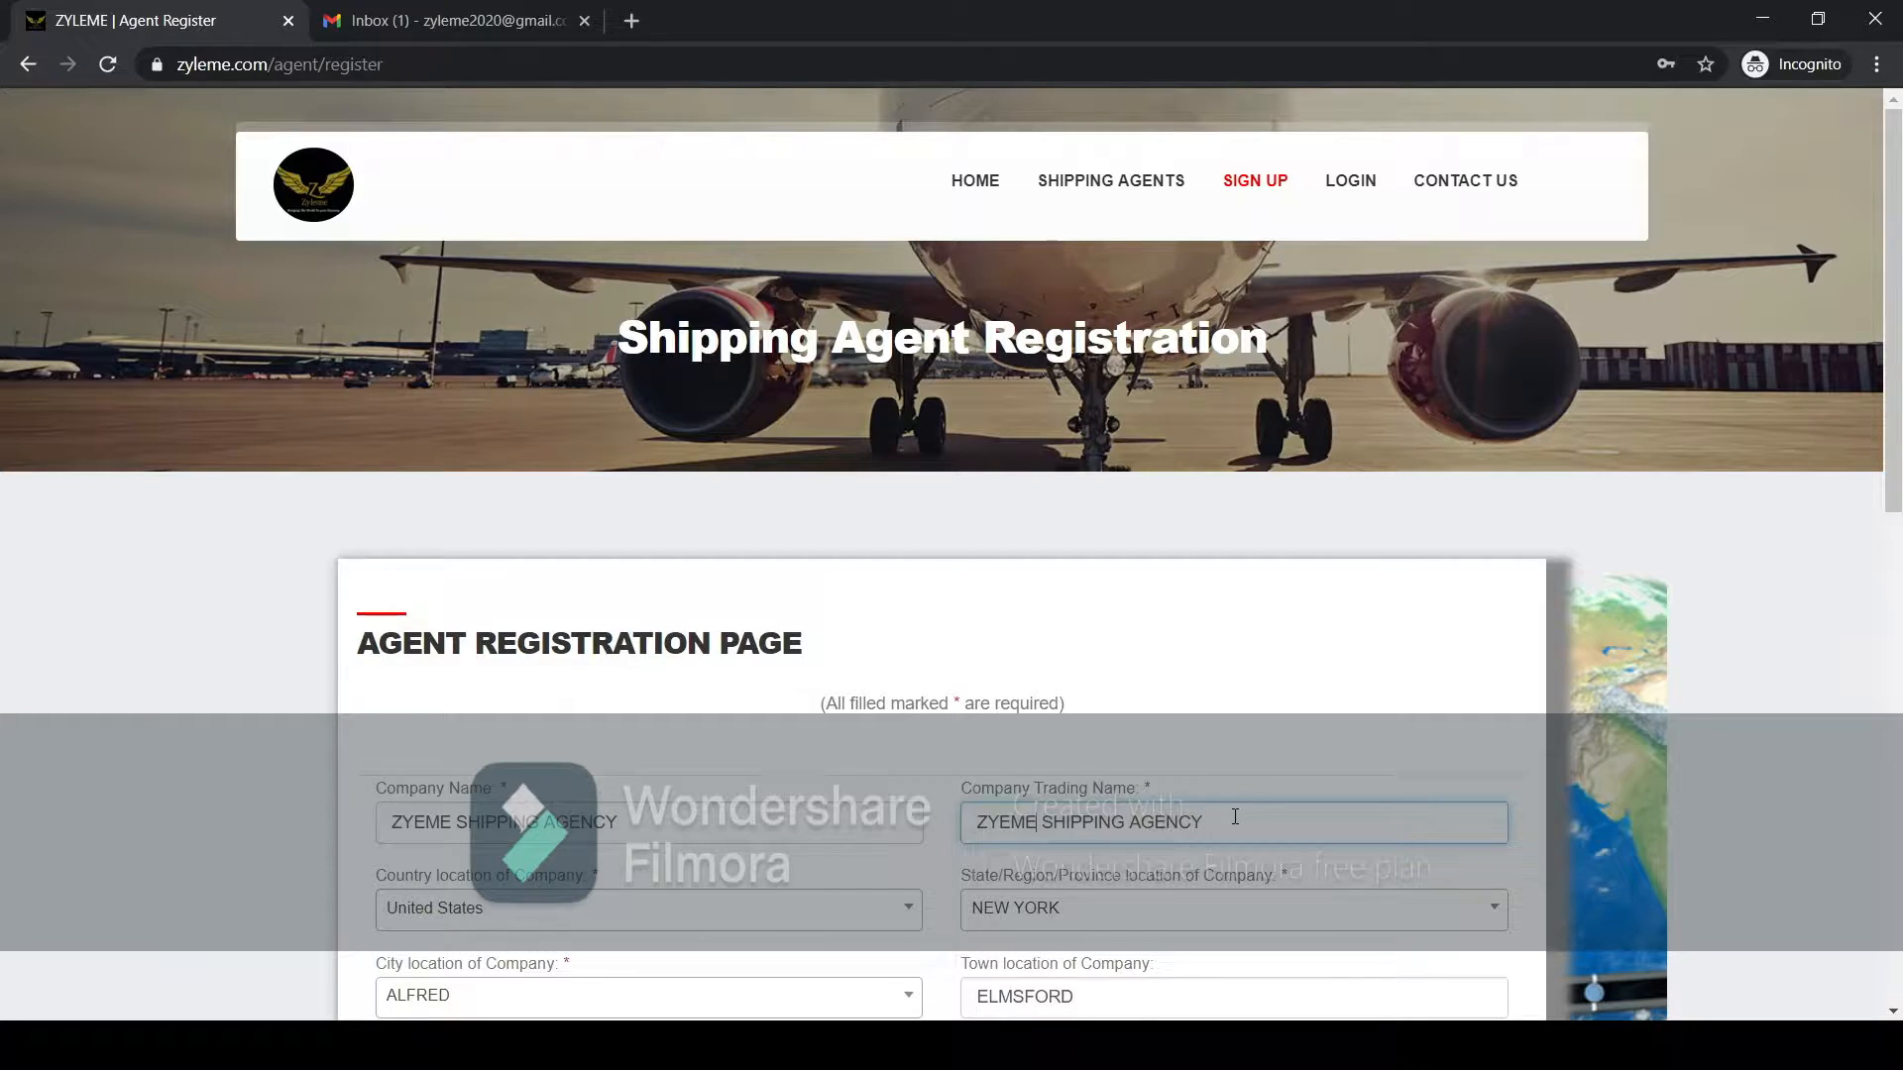
{"action": "mouse_move", "coordinate": [1234, 816]}
{"action": "left_mouse_down"}
{"action": "mouse_move", "coordinate": [964, 820]}
{"action": "mouse_move", "coordinate": [1205, 820]}
{"action": "left_mouse_up"}
{"action": "scroll", "coordinate": [892, 759], "scroll_direction": "down", "scroll_amount": 1}
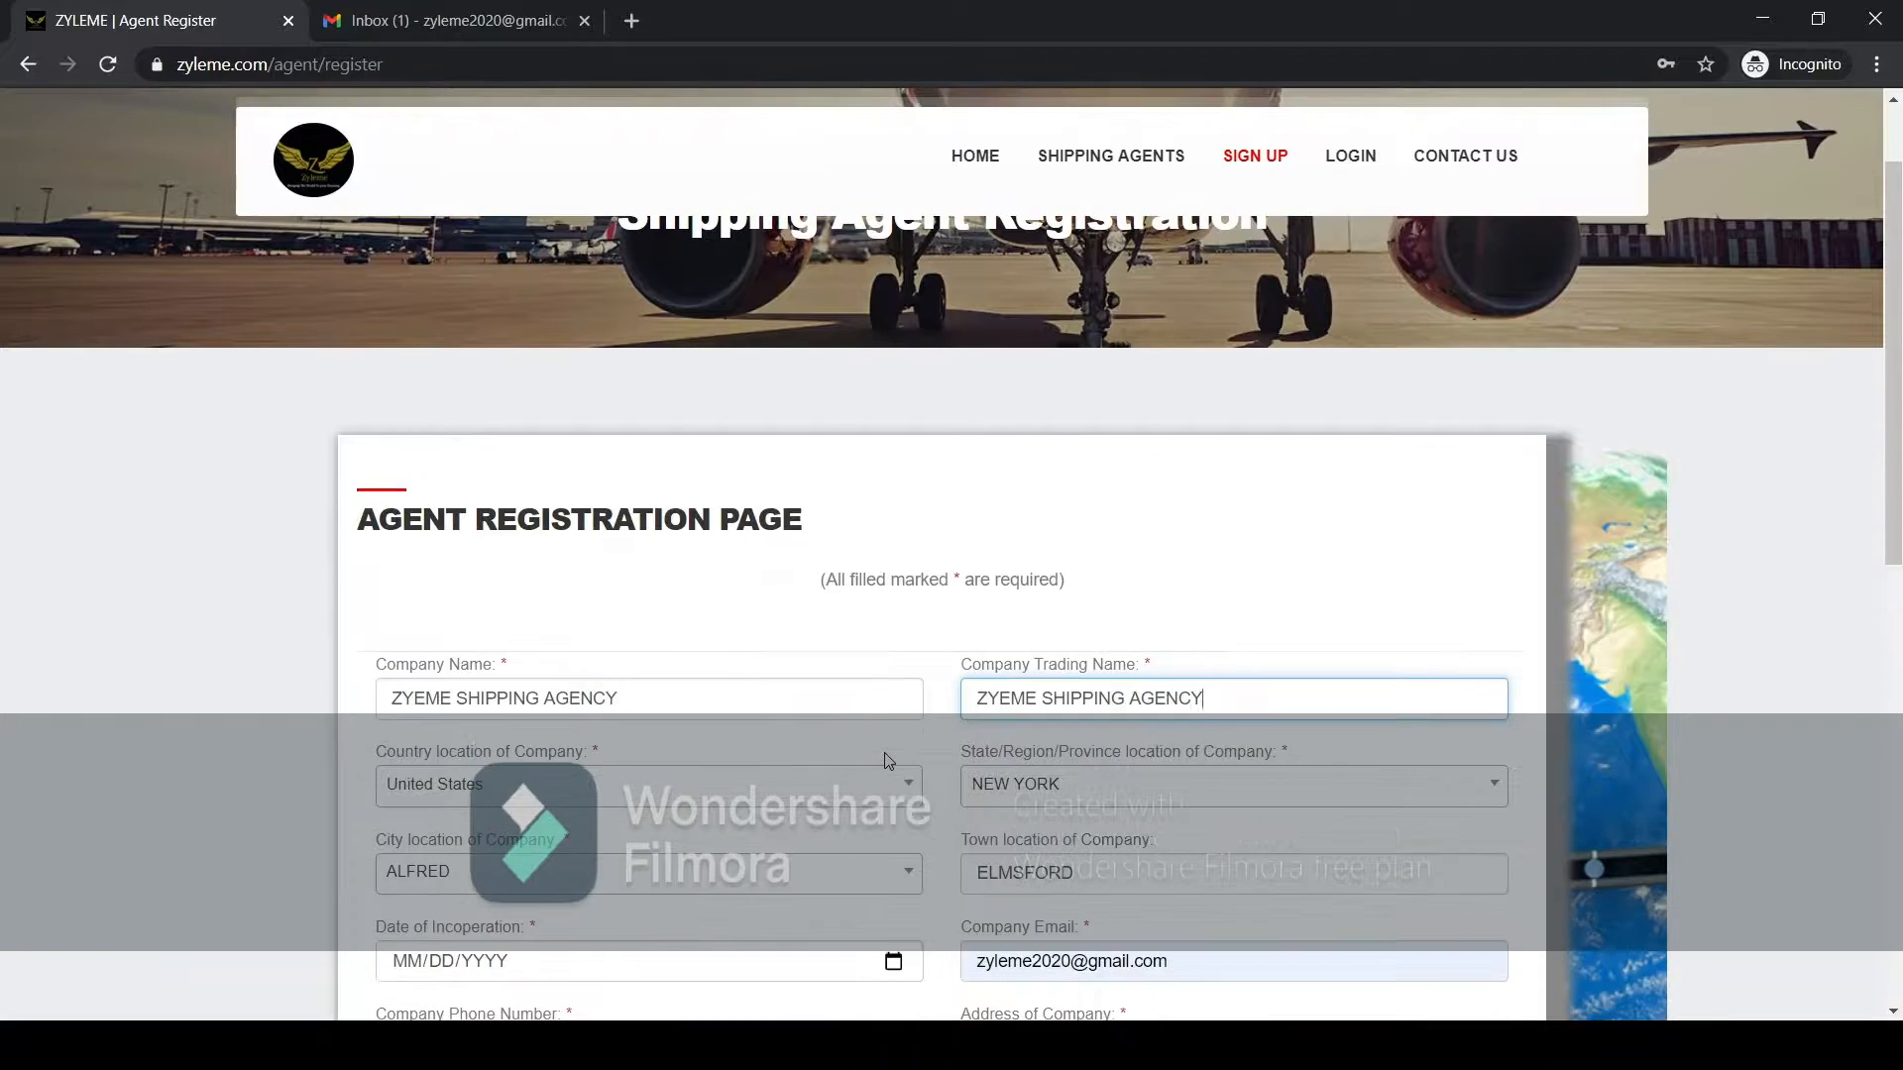
Choose United States as the company's country and keep NEW YORK as its state.
{"action": "left_click", "coordinate": [570, 793]}
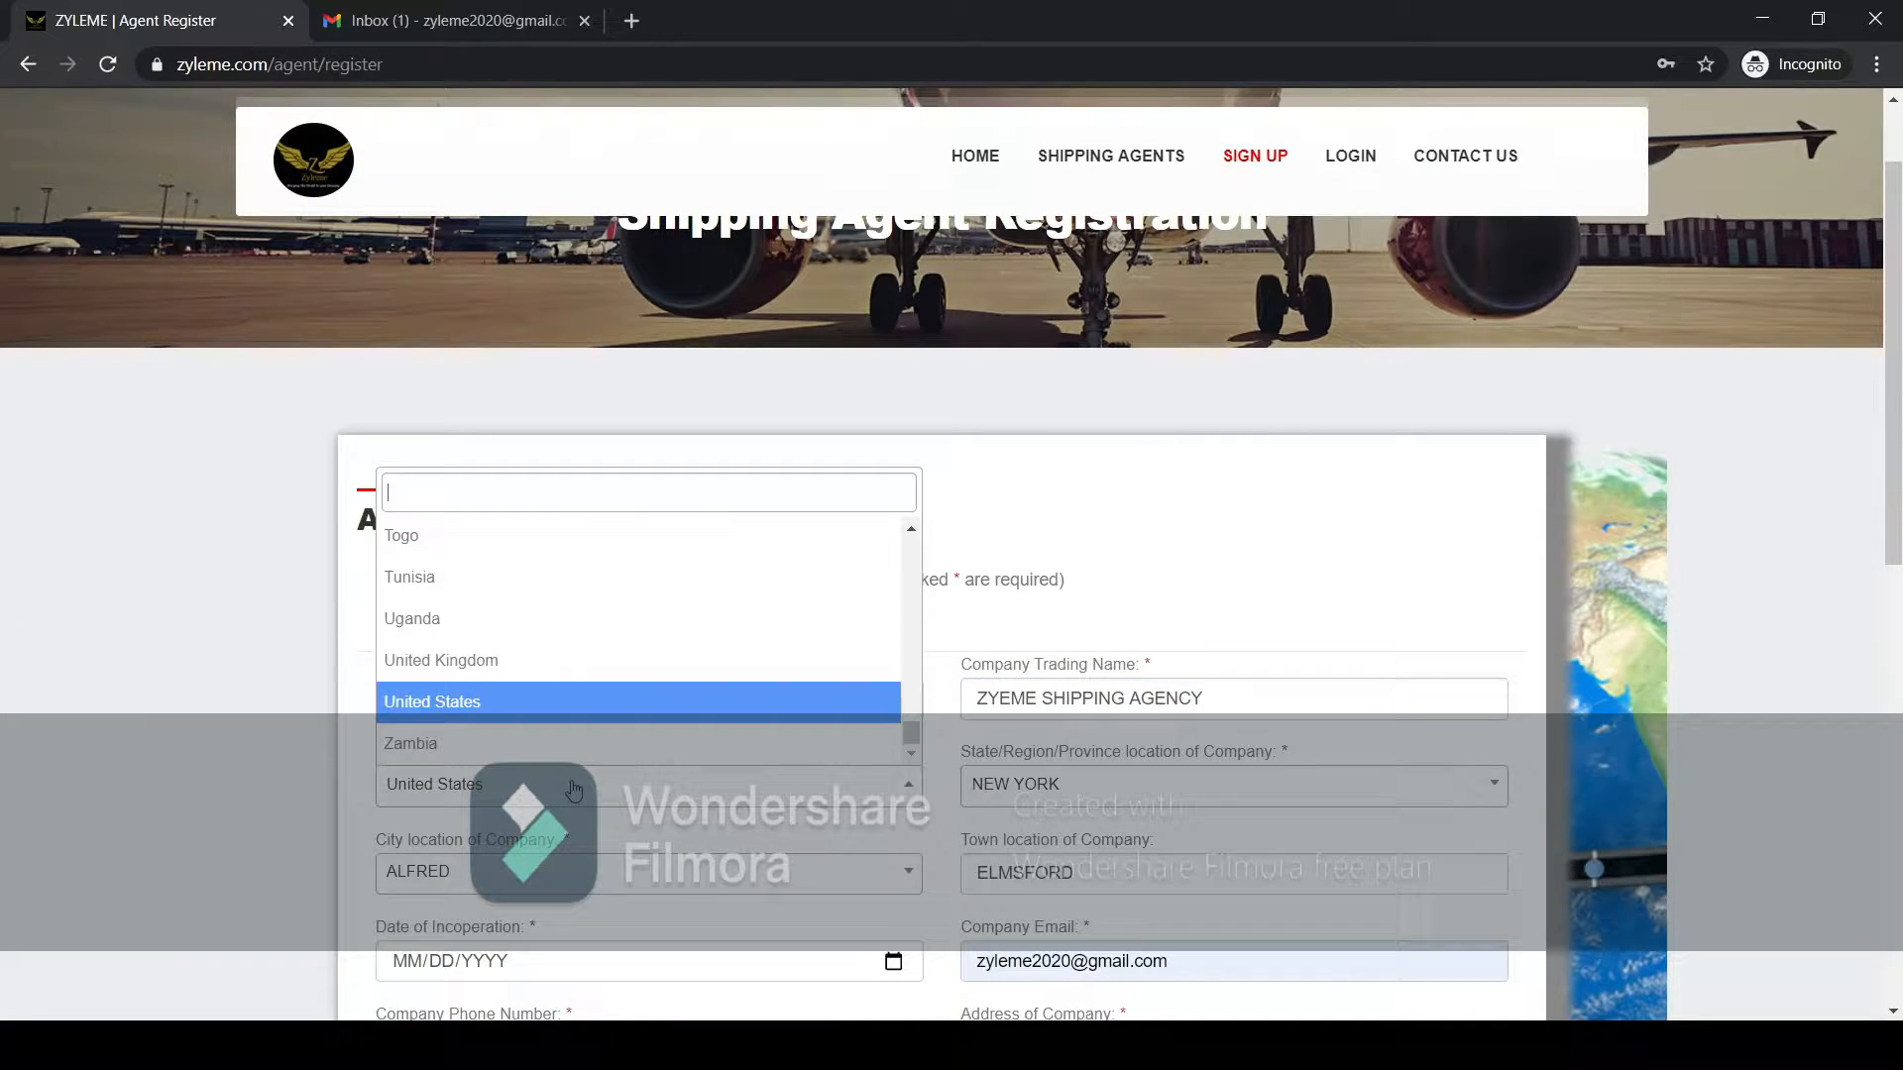
{"action": "left_click", "coordinate": [558, 706]}
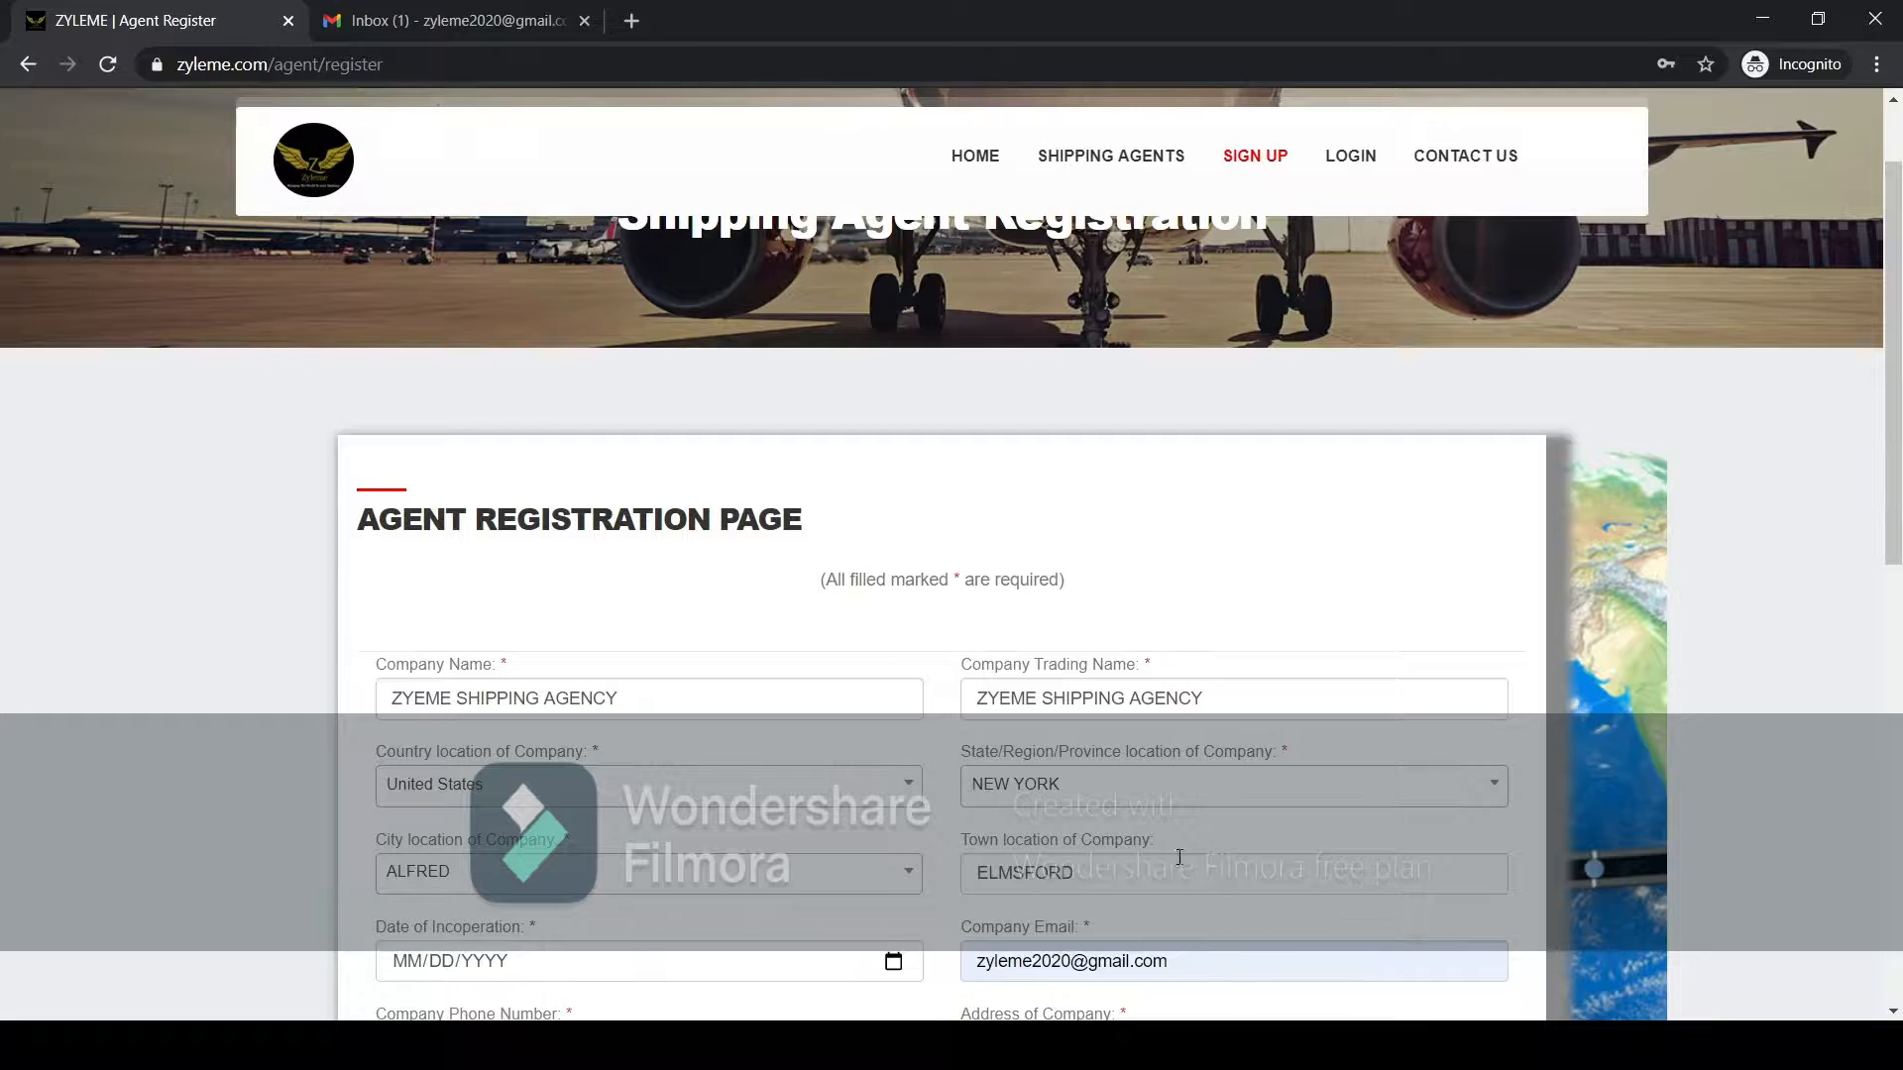
{"action": "left_click", "coordinate": [1153, 796]}
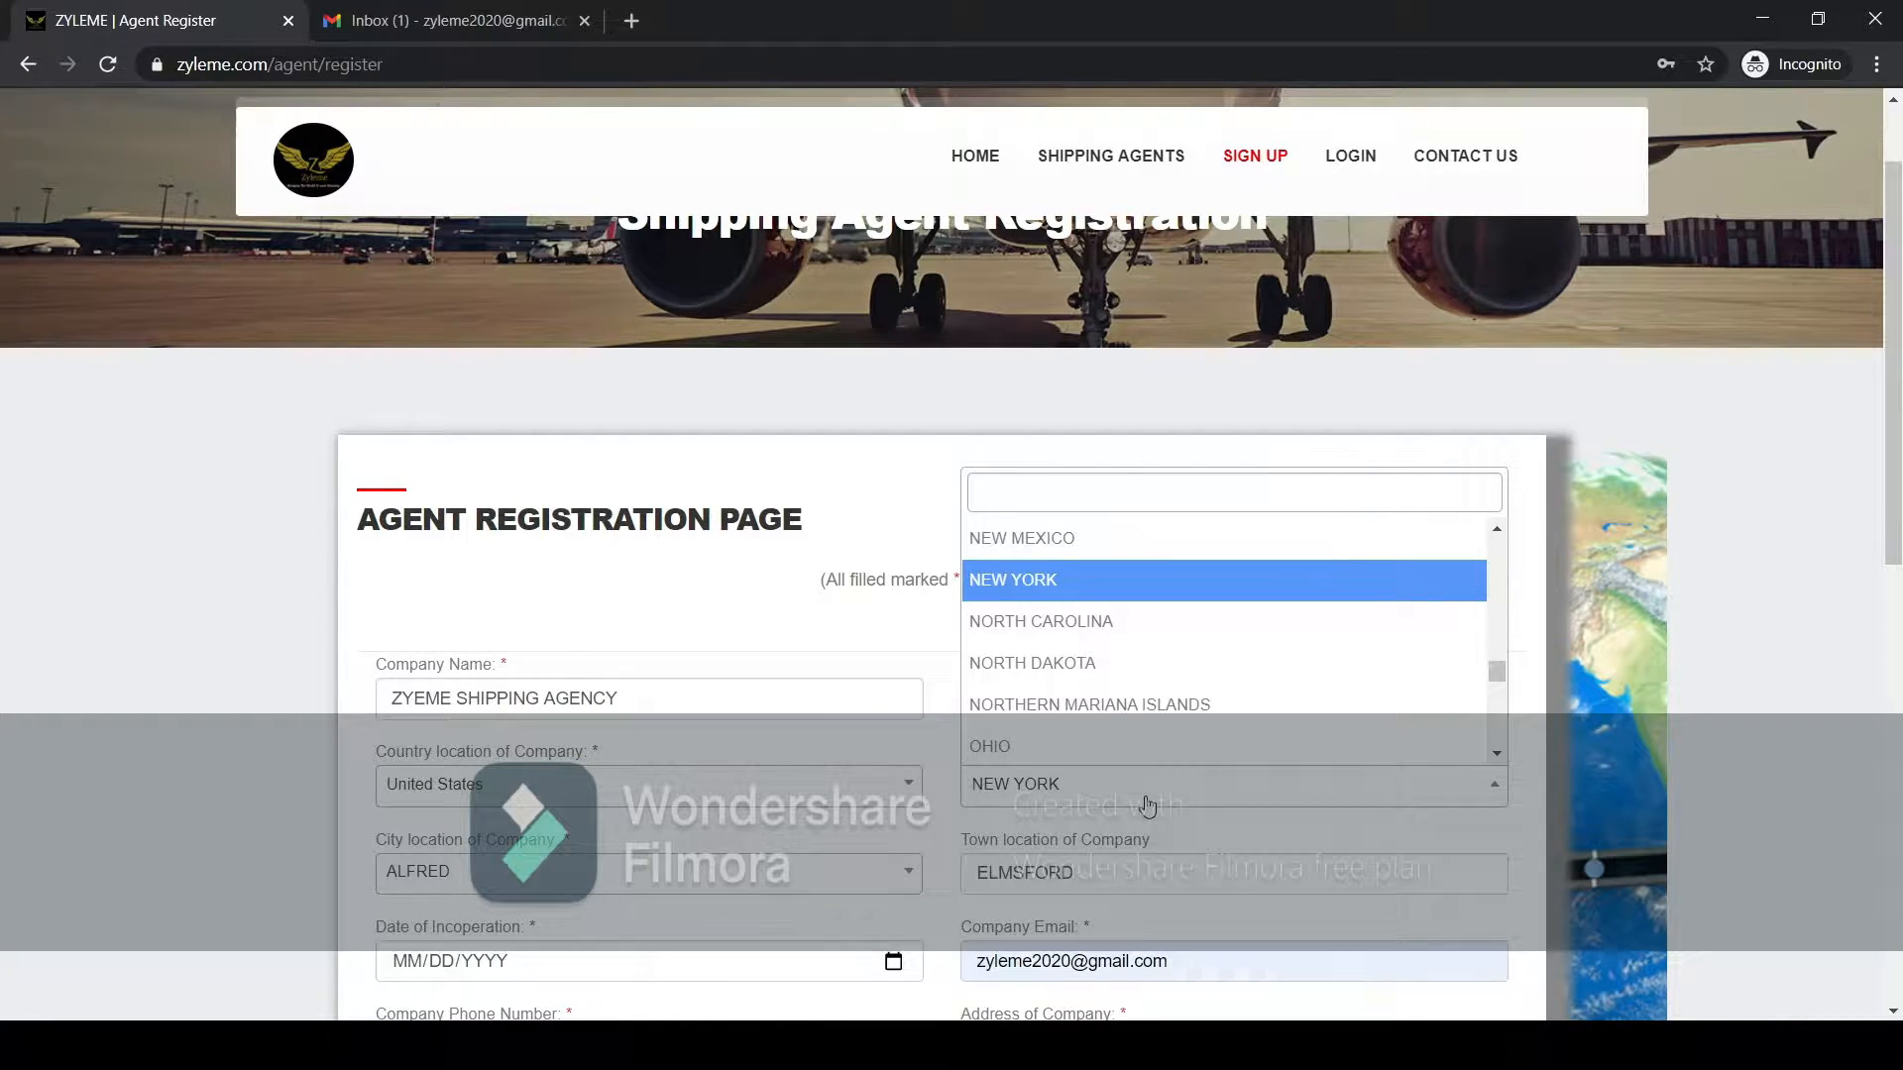
{"action": "left_click", "coordinate": [1147, 805]}
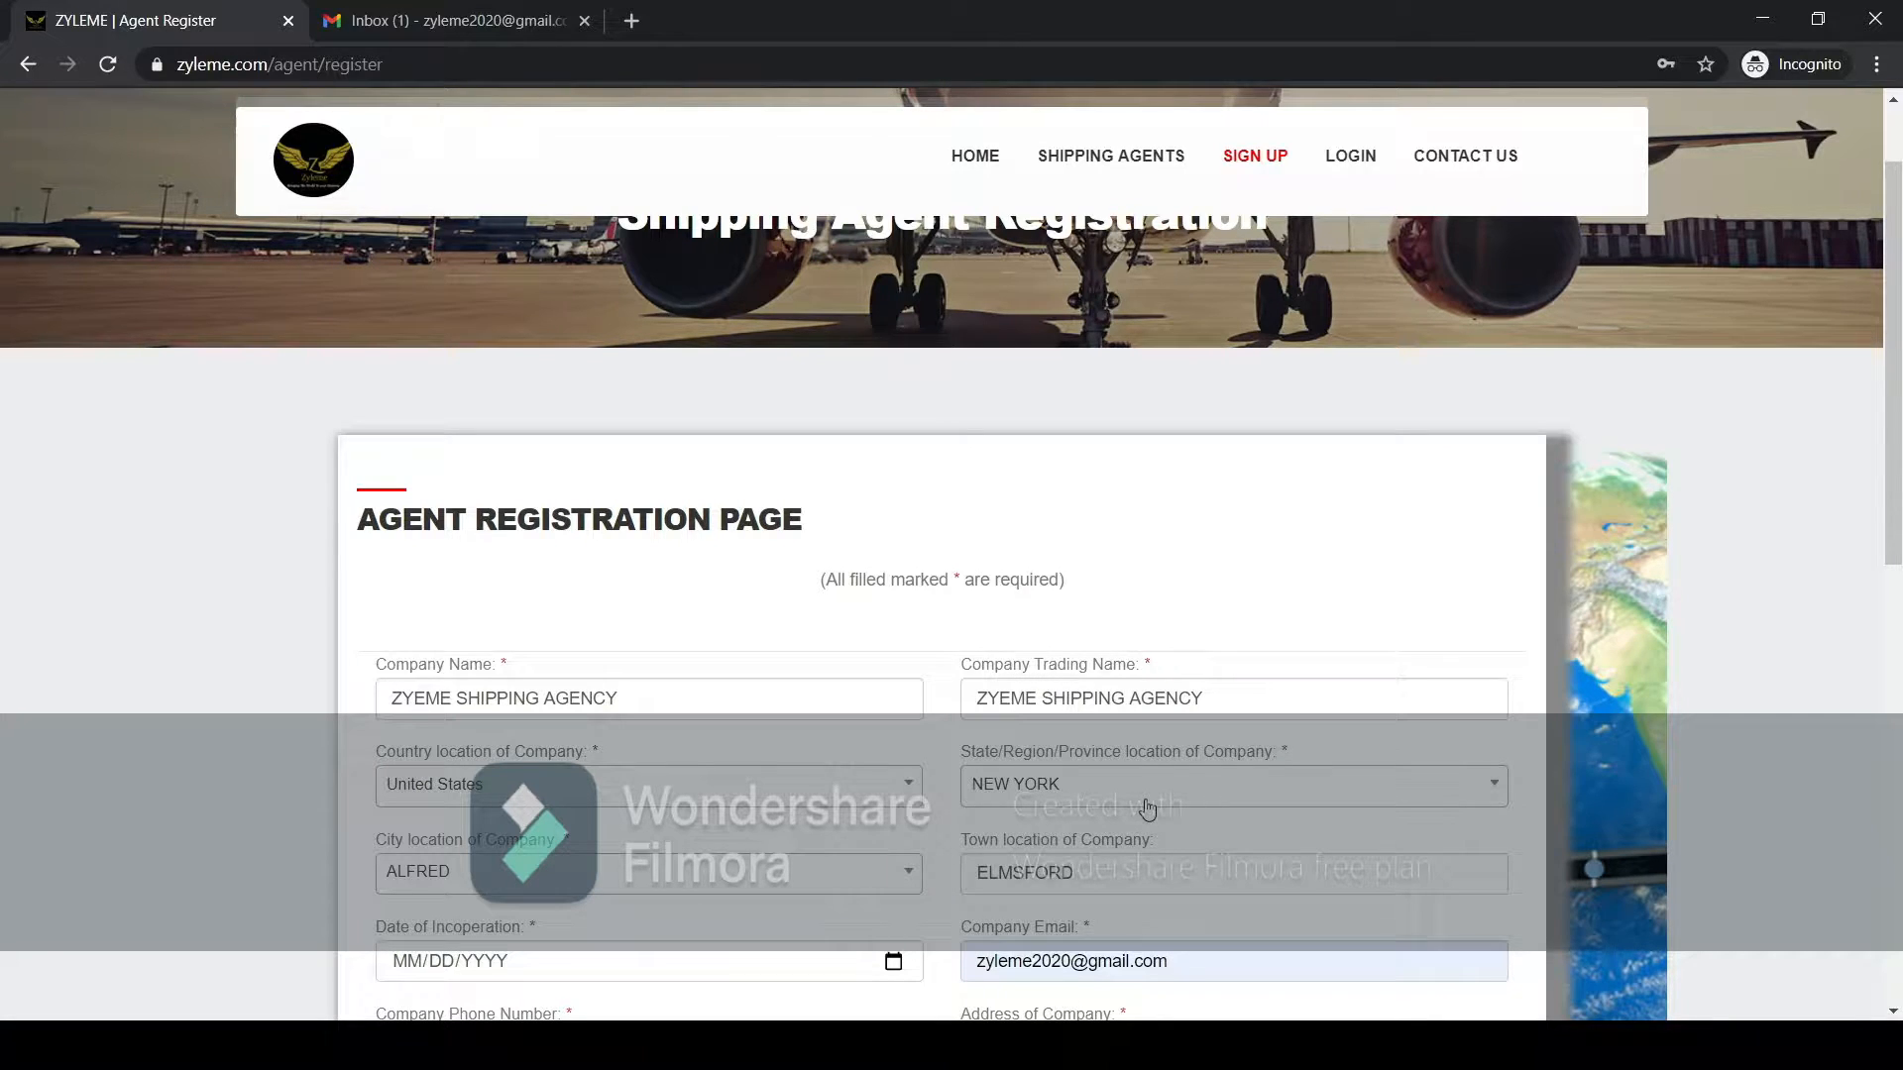
Choose ALFRED as the city location of the company.
{"action": "scroll", "coordinate": [885, 768], "scroll_direction": "down", "scroll_amount": 2}
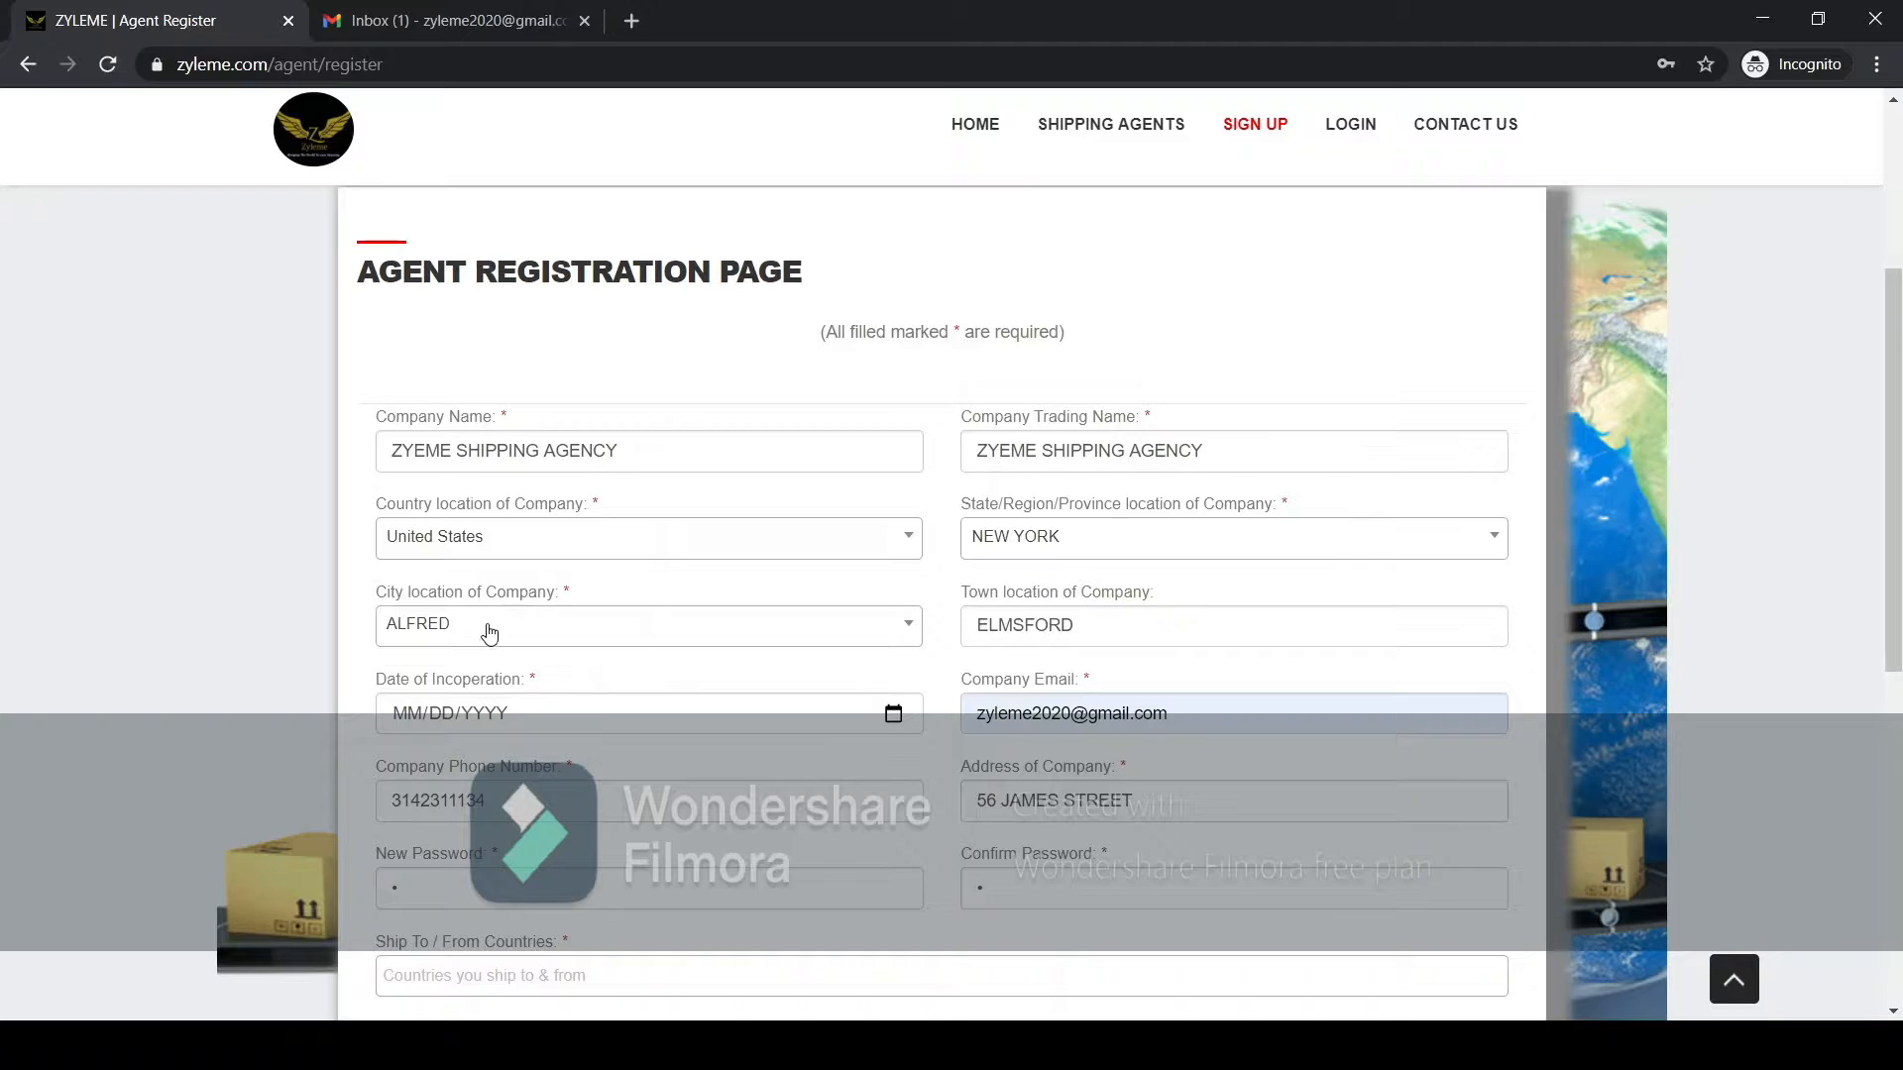
{"action": "left_click", "coordinate": [673, 628]}
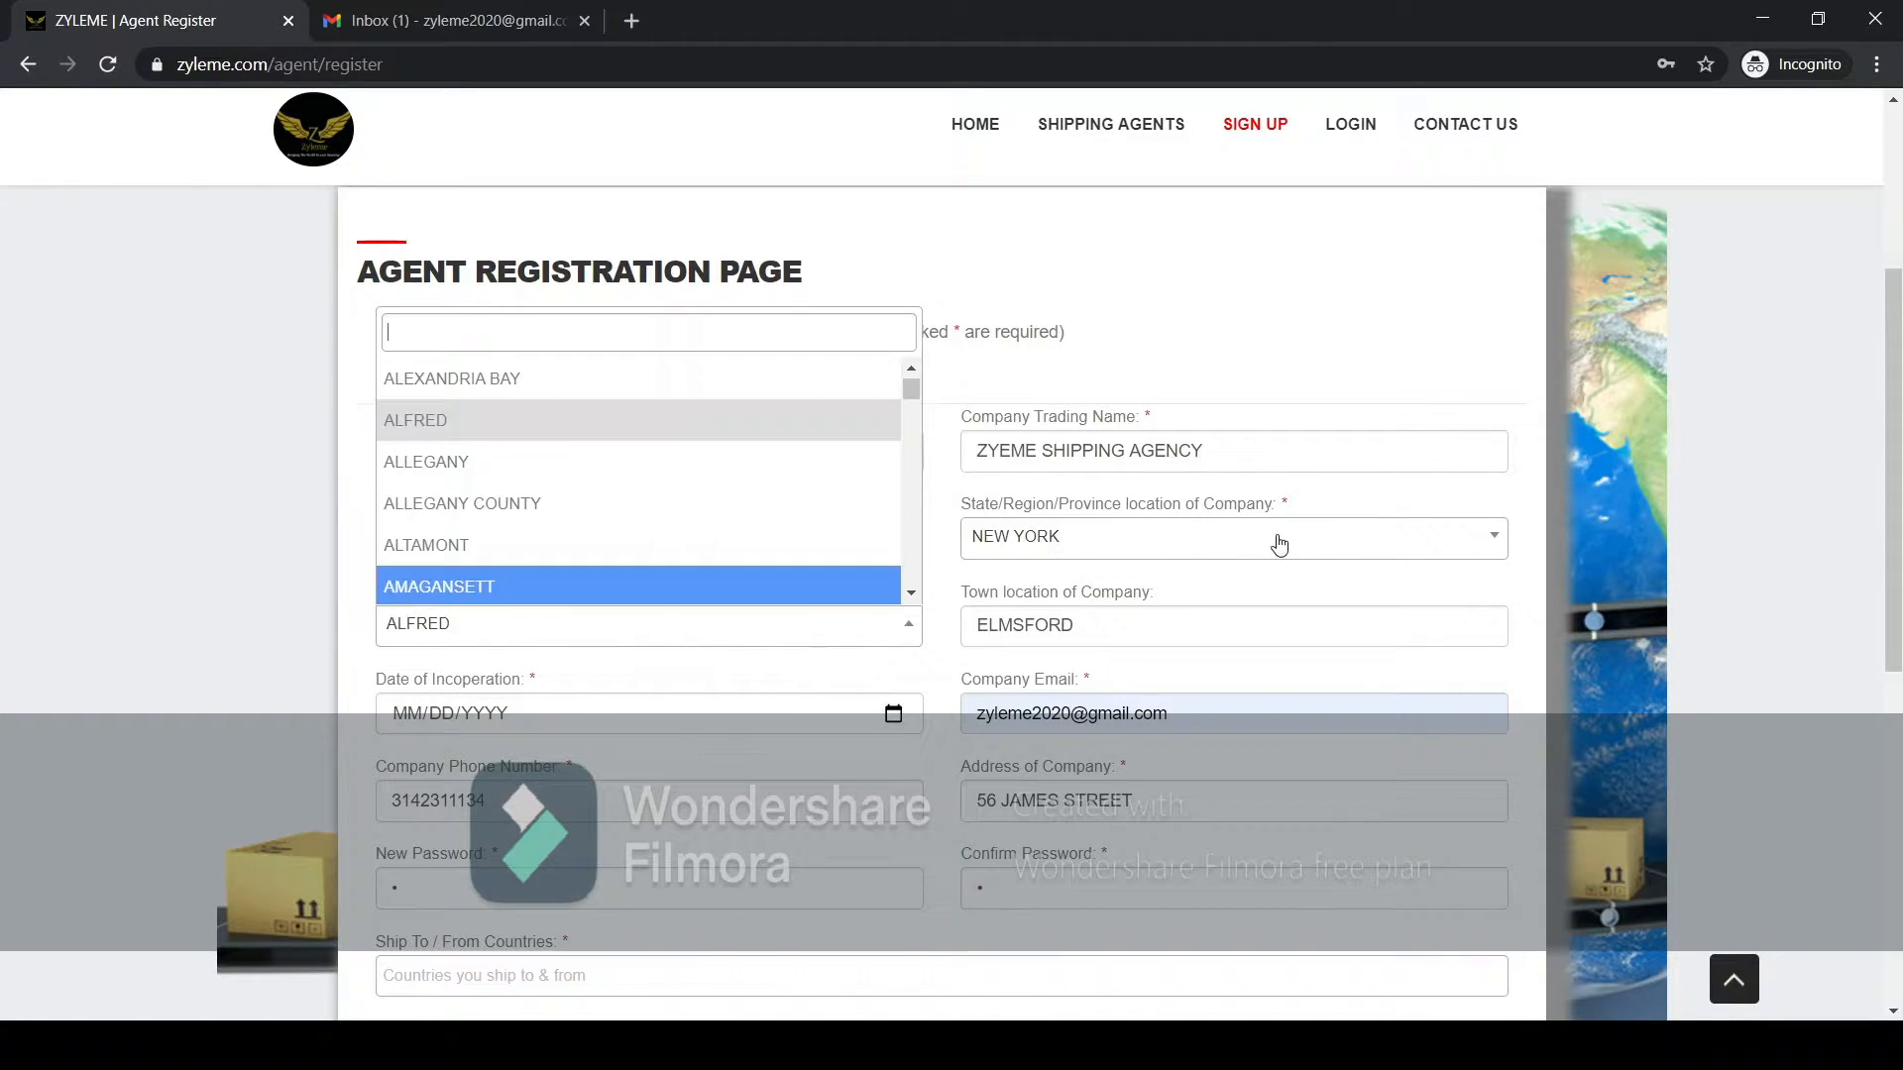
{"action": "left_click", "coordinate": [585, 426]}
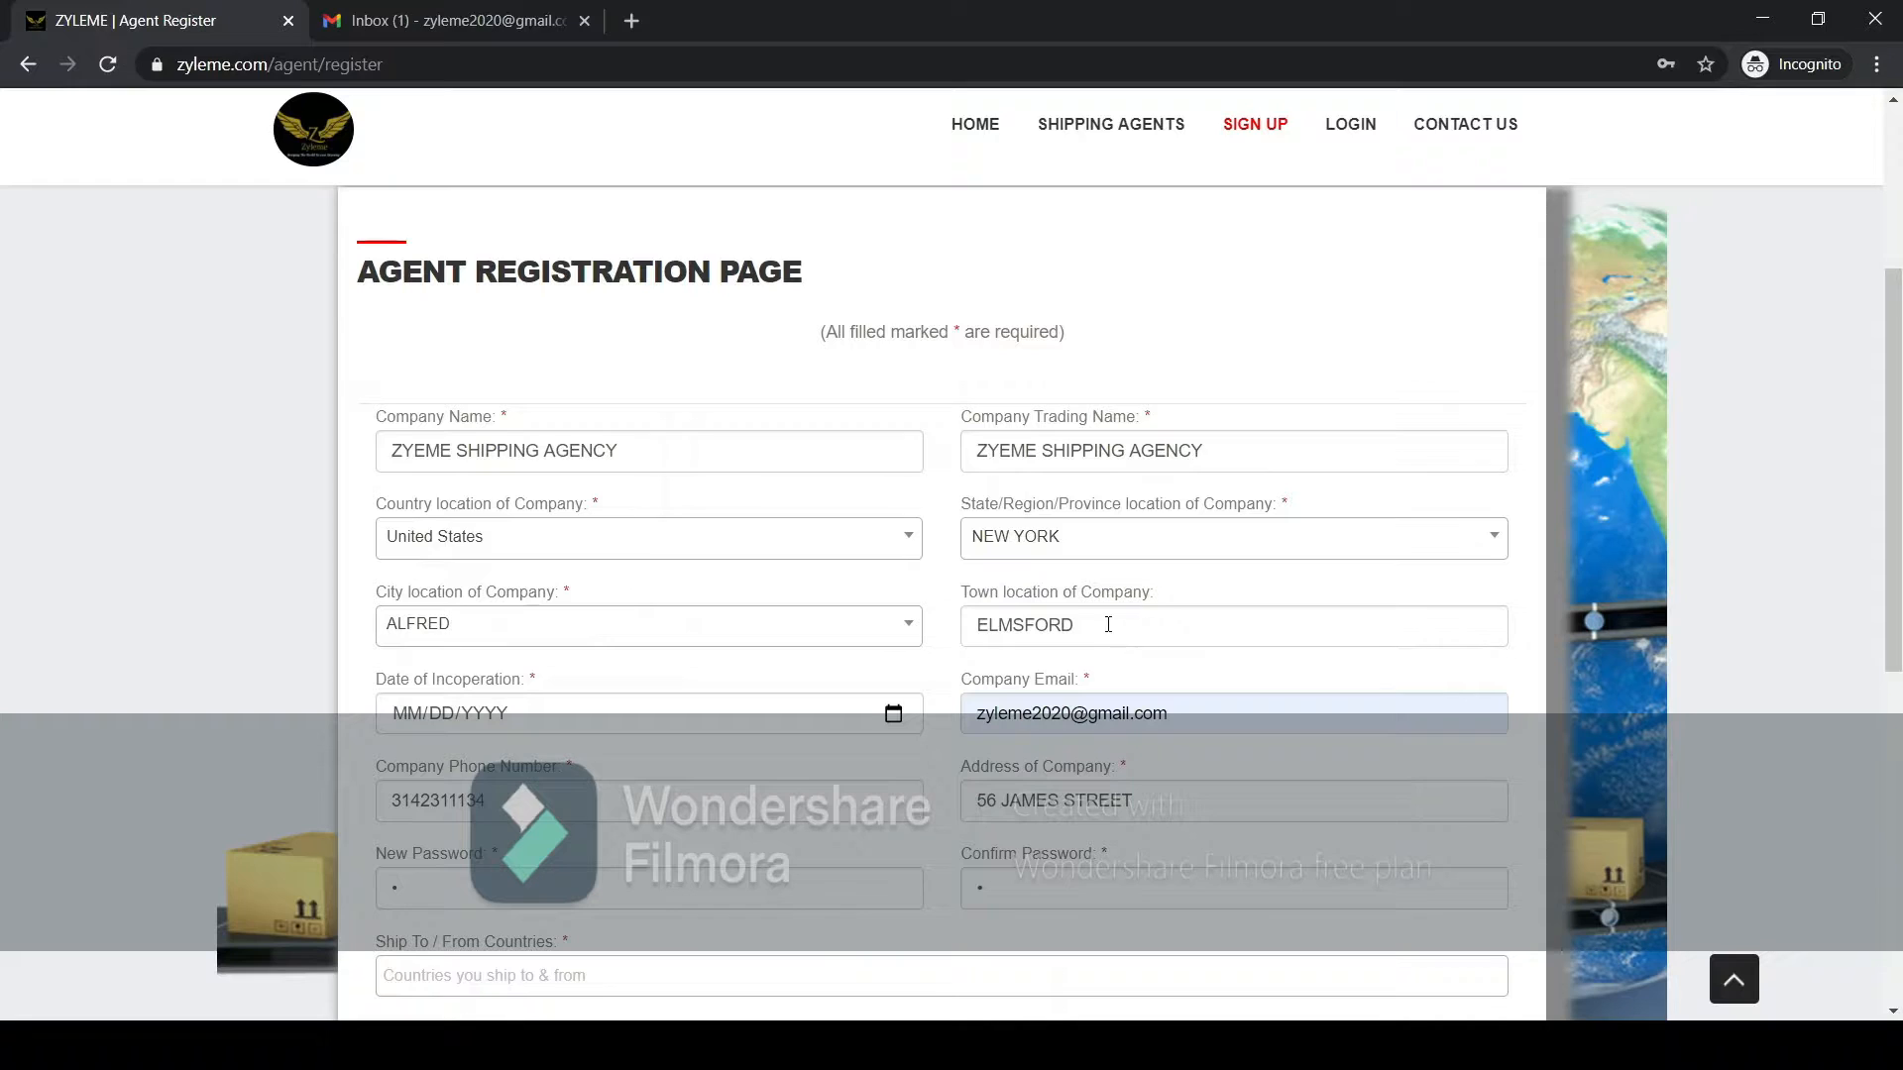
Check the company's town entry and set the date of incorporation to 11/08/2020.
{"action": "left_click", "coordinate": [1105, 624]}
{"action": "mouse_move", "coordinate": [1076, 622]}
{"action": "left_mouse_down"}
{"action": "mouse_move", "coordinate": [940, 634]}
{"action": "mouse_move", "coordinate": [1089, 618]}
{"action": "left_mouse_up"}
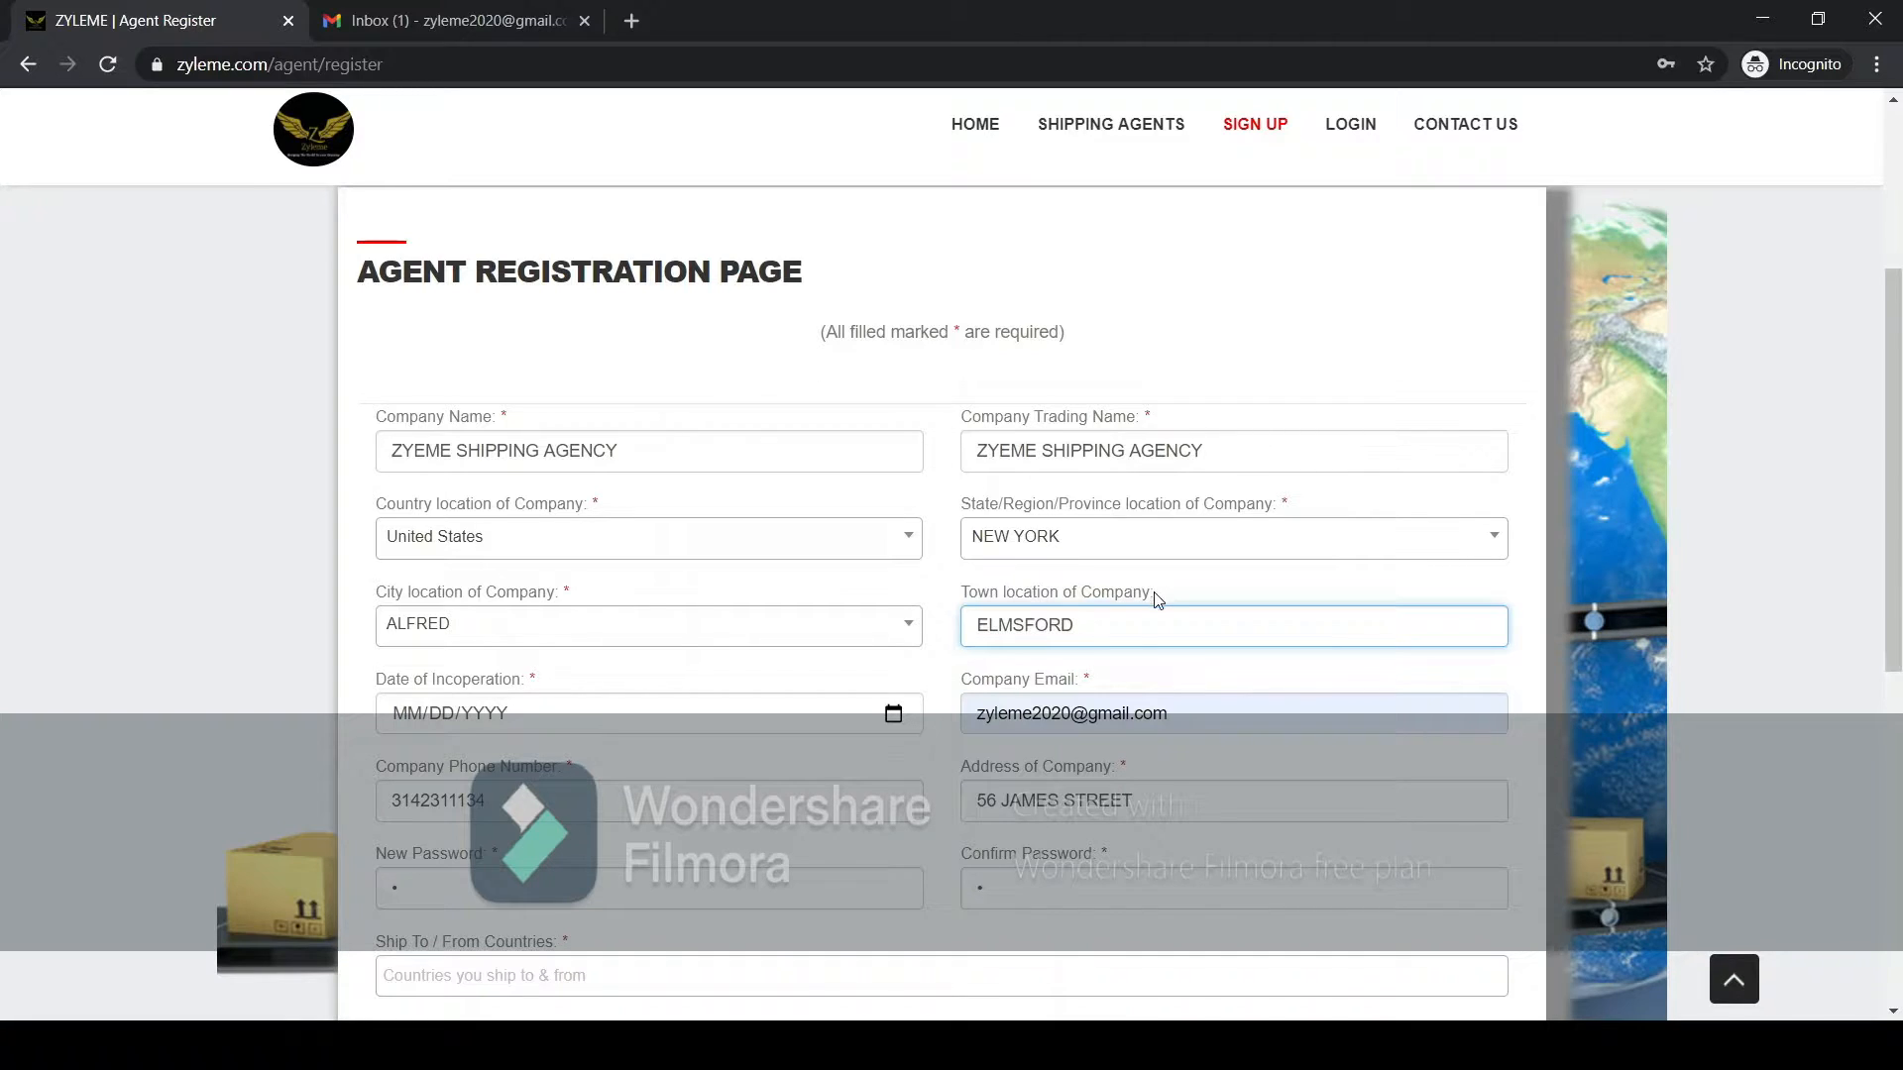
{"action": "left_click", "coordinate": [420, 721]}
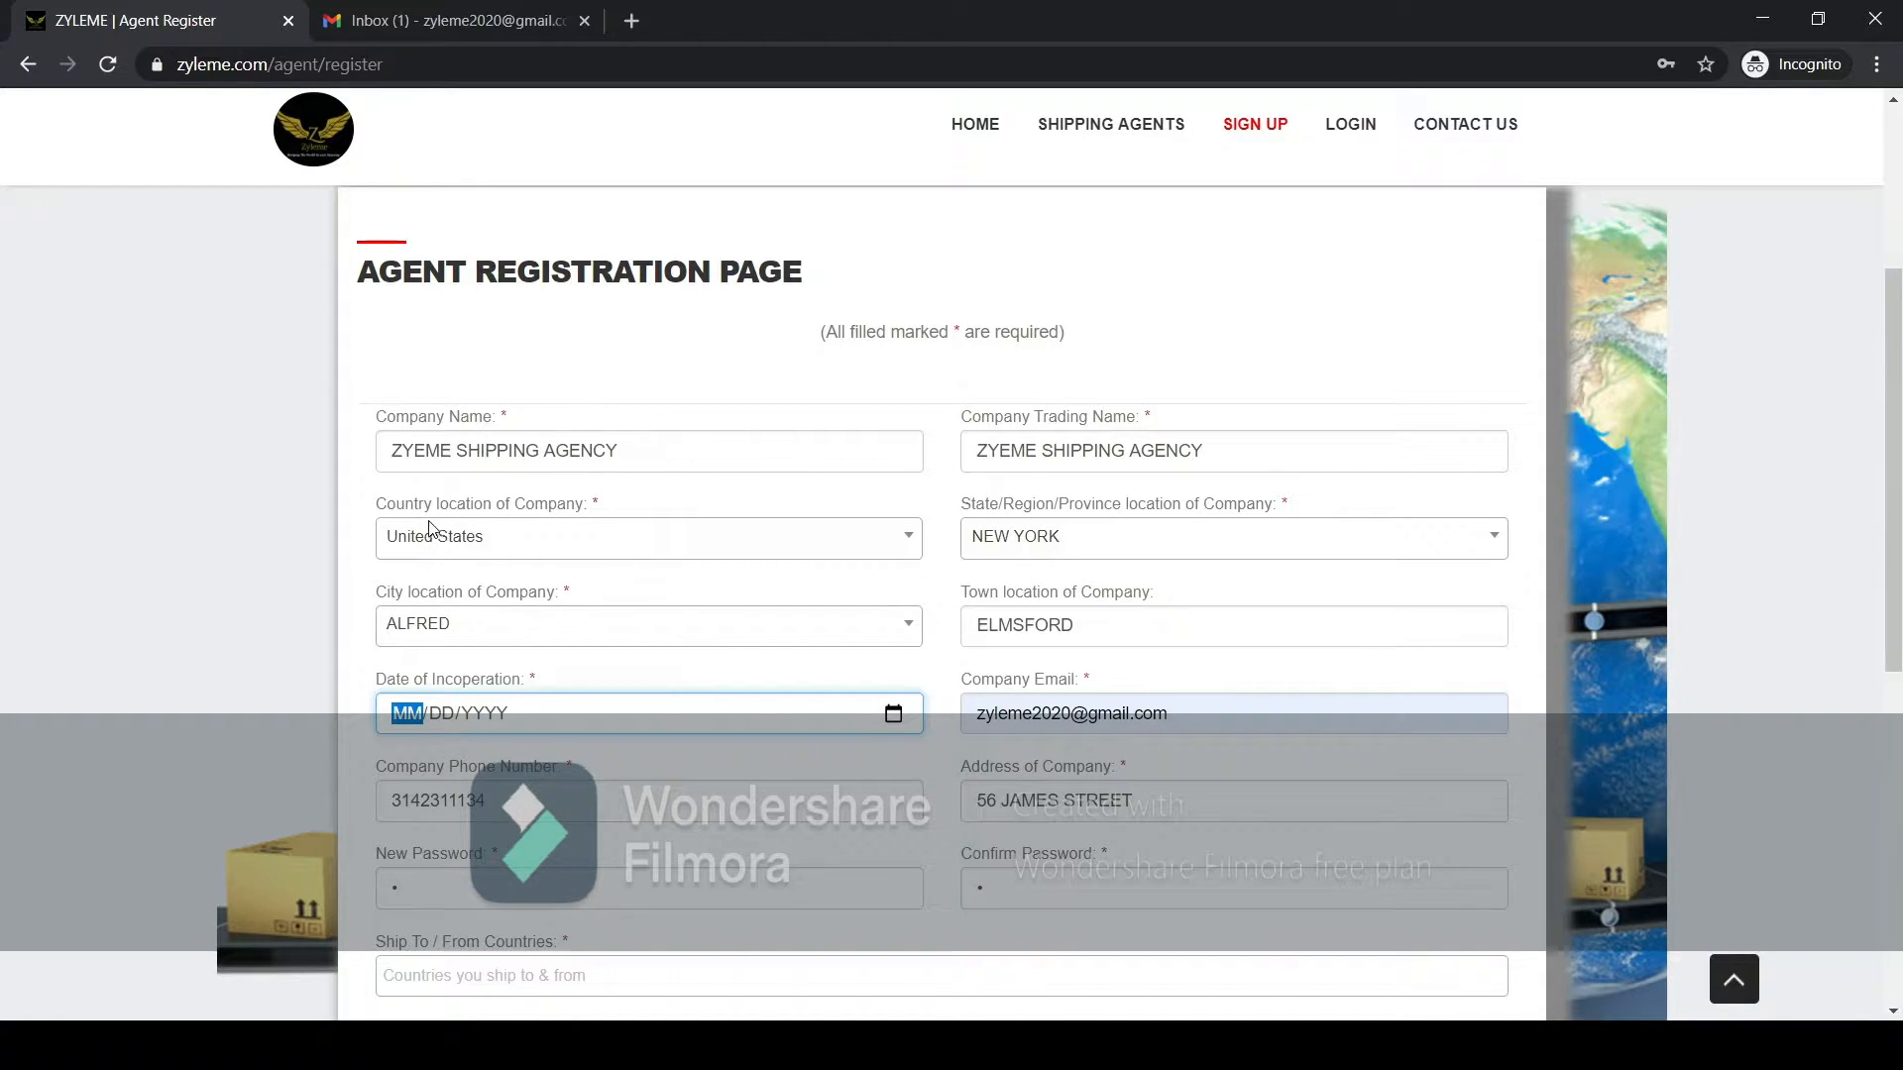
{"action": "type", "text": "11/08/2020"}
Review the company email and company phone number entered in the form.
{"action": "left_click", "coordinate": [1021, 713]}
{"action": "triple_click", "coordinate": [1021, 713]}
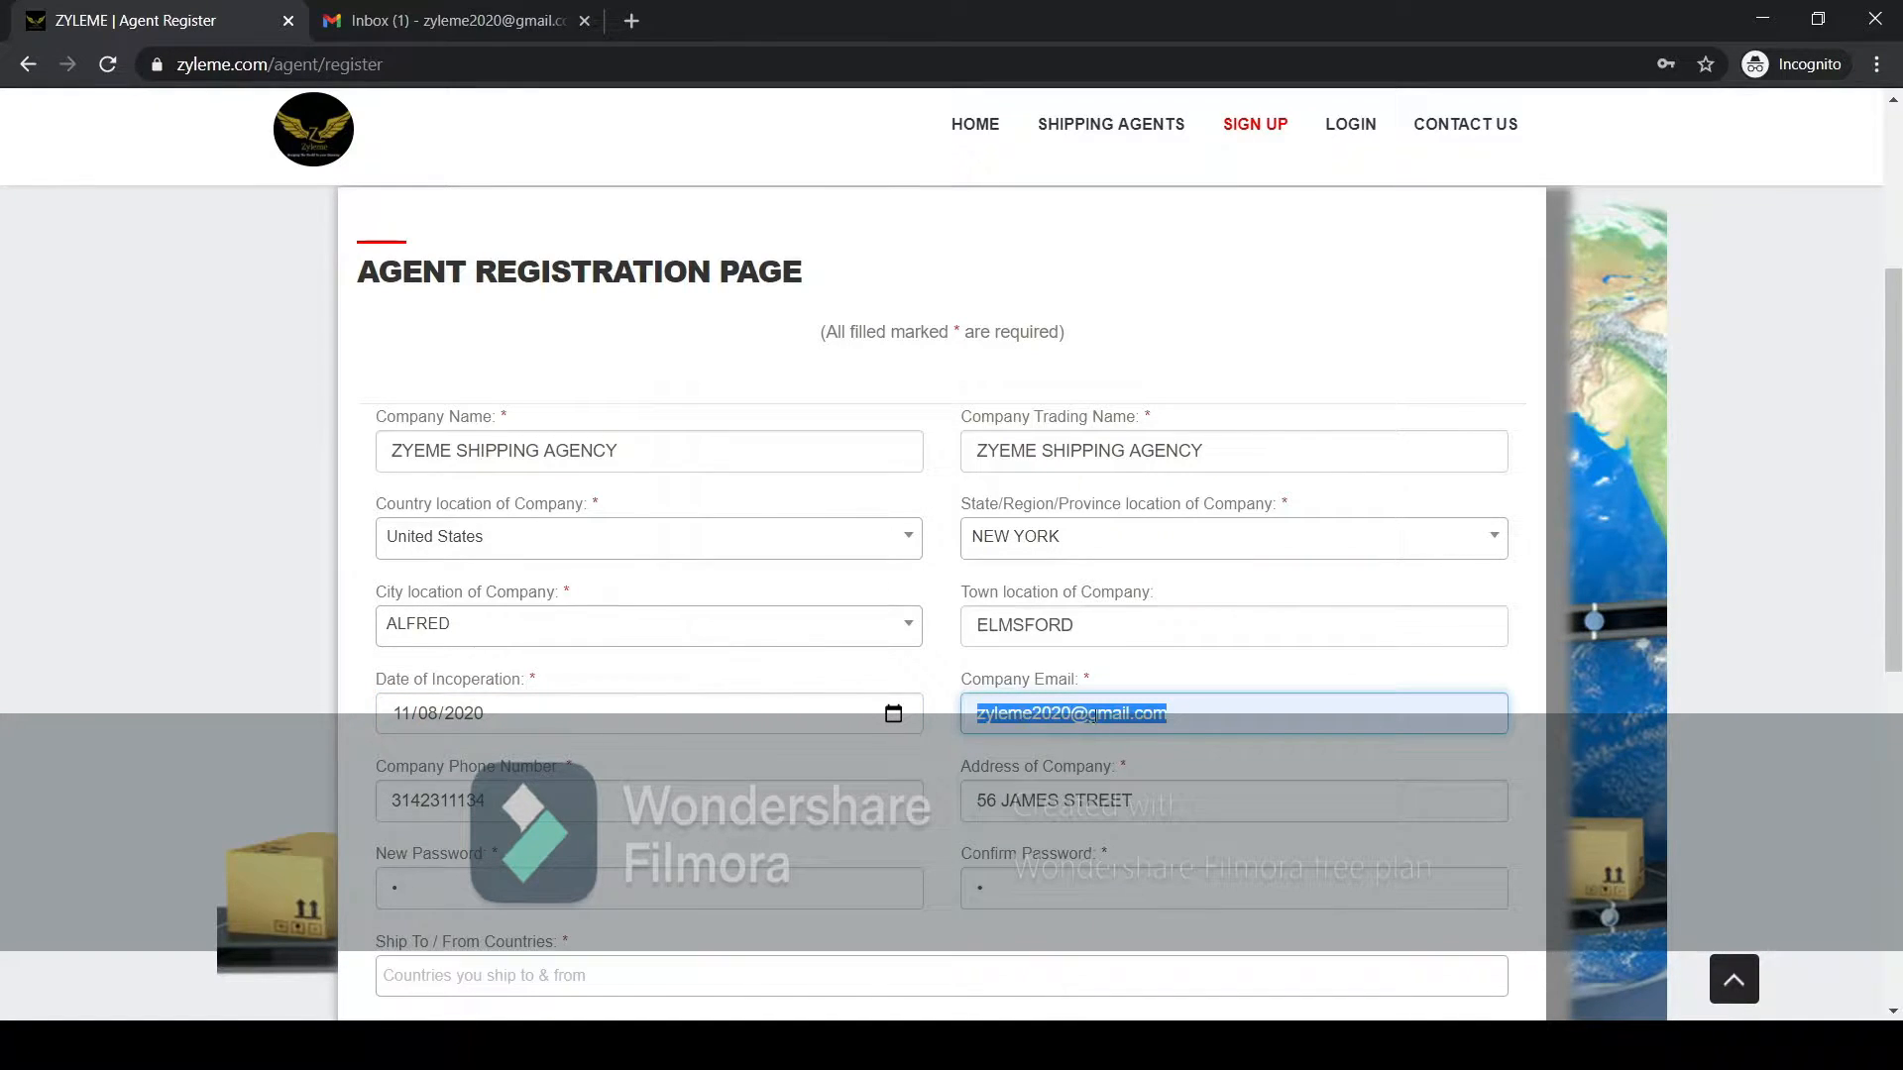
{"action": "left_click", "coordinate": [1172, 713]}
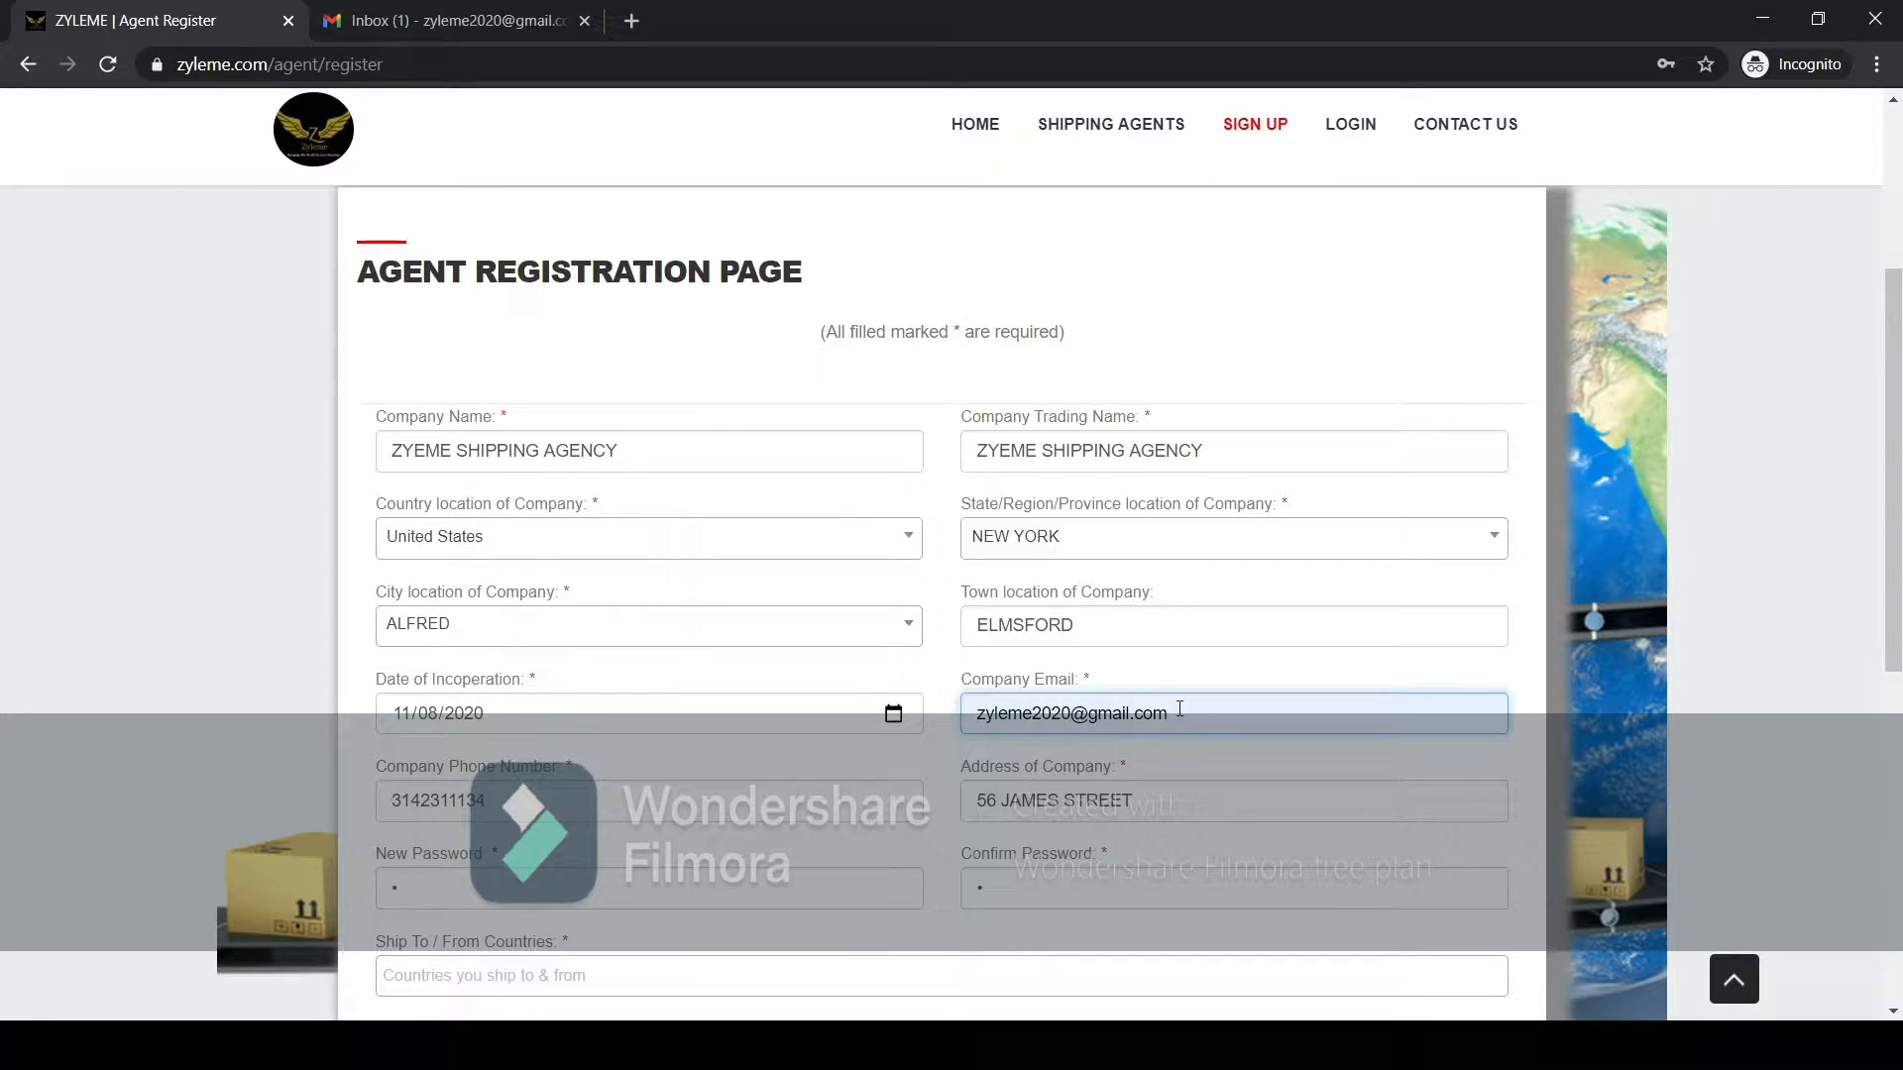
{"action": "left_click_drag", "start_coordinate": [1174, 712], "coordinate": [929, 713]}
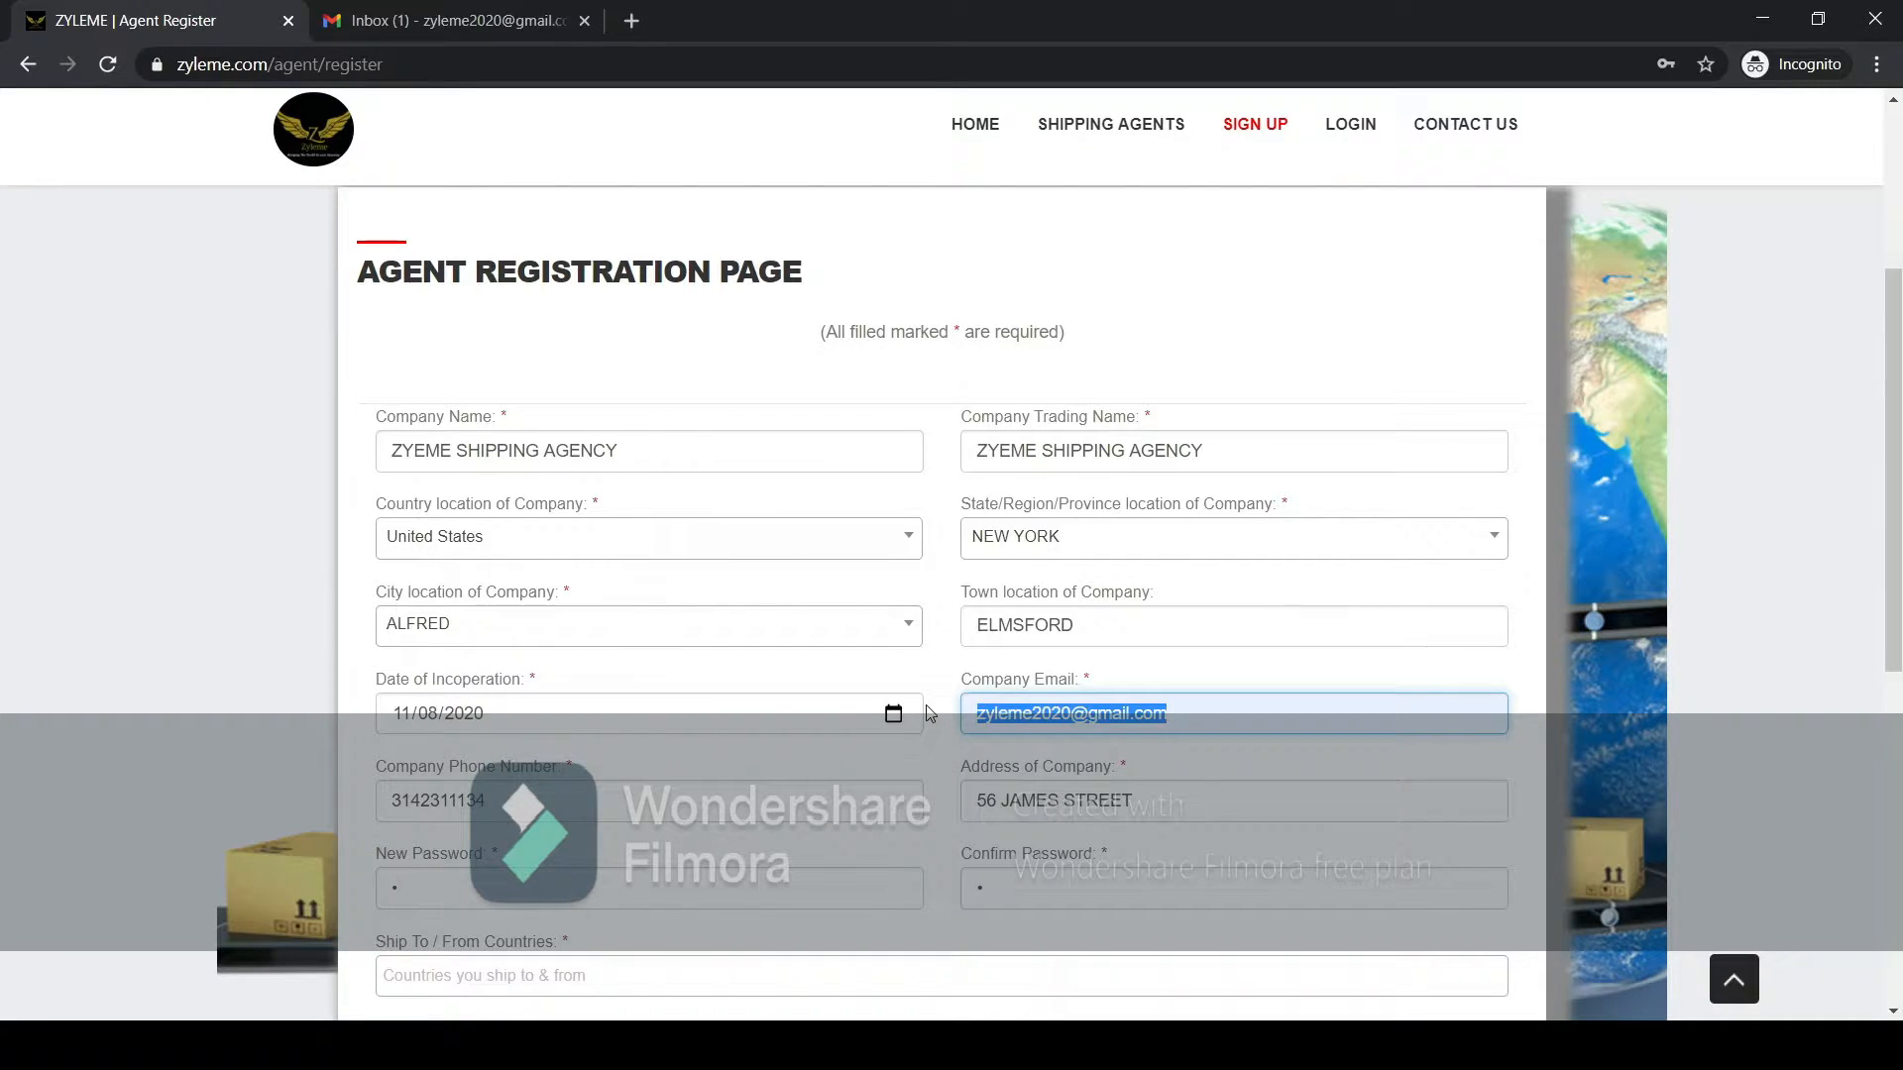
{"action": "left_click", "coordinate": [980, 712]}
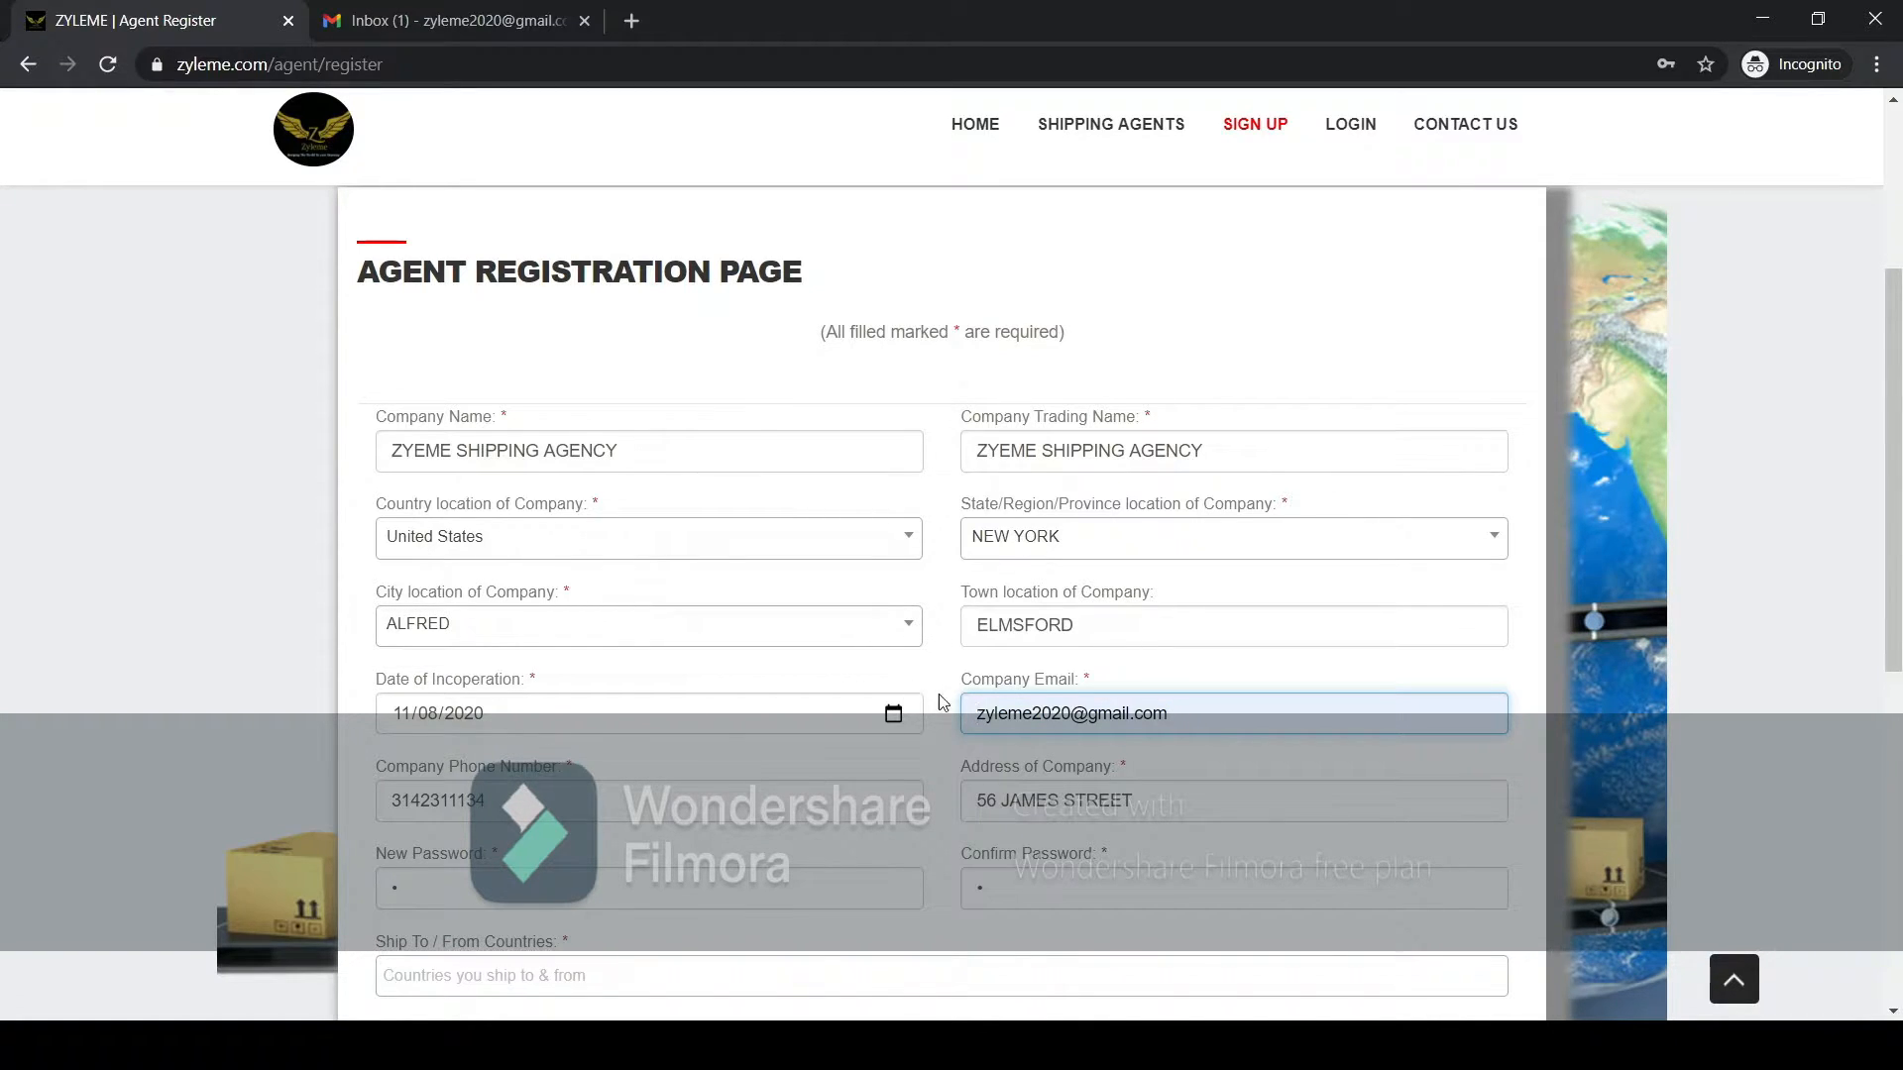
{"action": "left_click_drag", "start_coordinate": [978, 714], "coordinate": [1173, 715]}
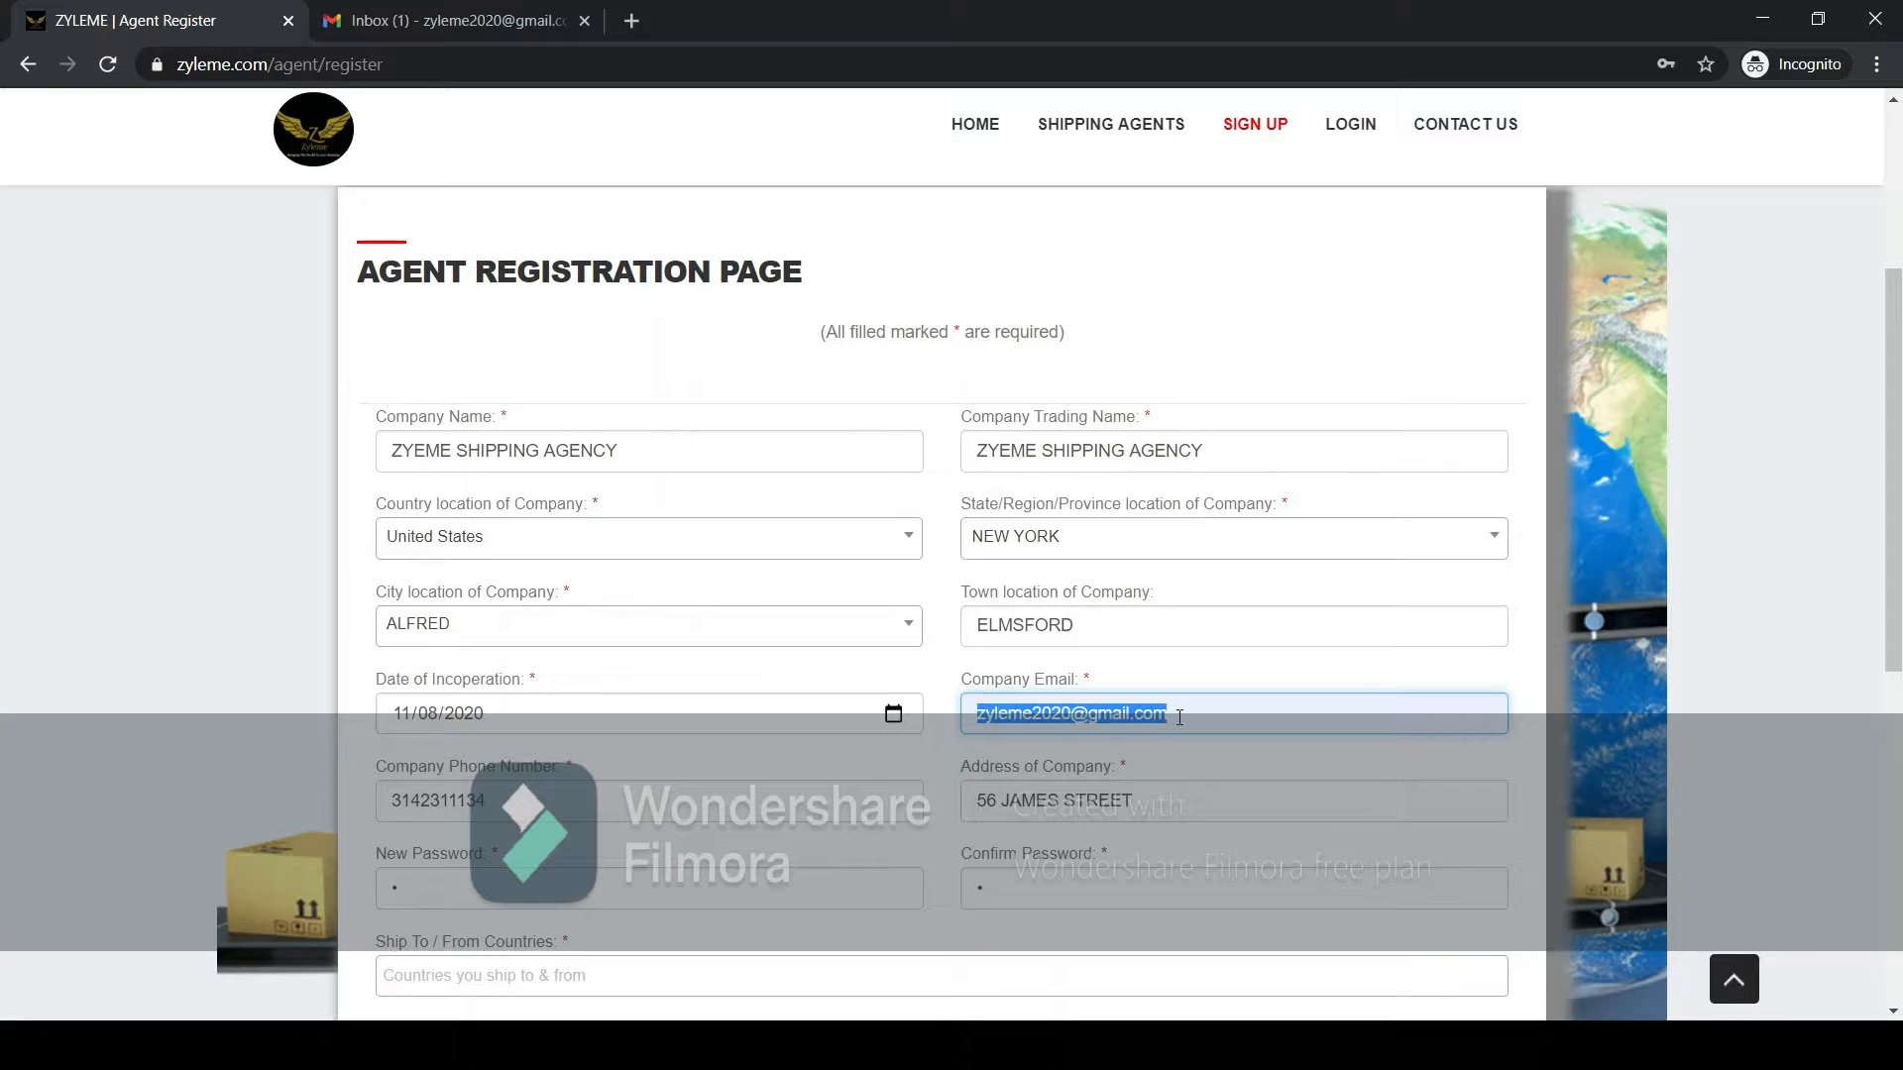
{"action": "left_click", "coordinate": [1177, 716]}
{"action": "left_click", "coordinate": [515, 793]}
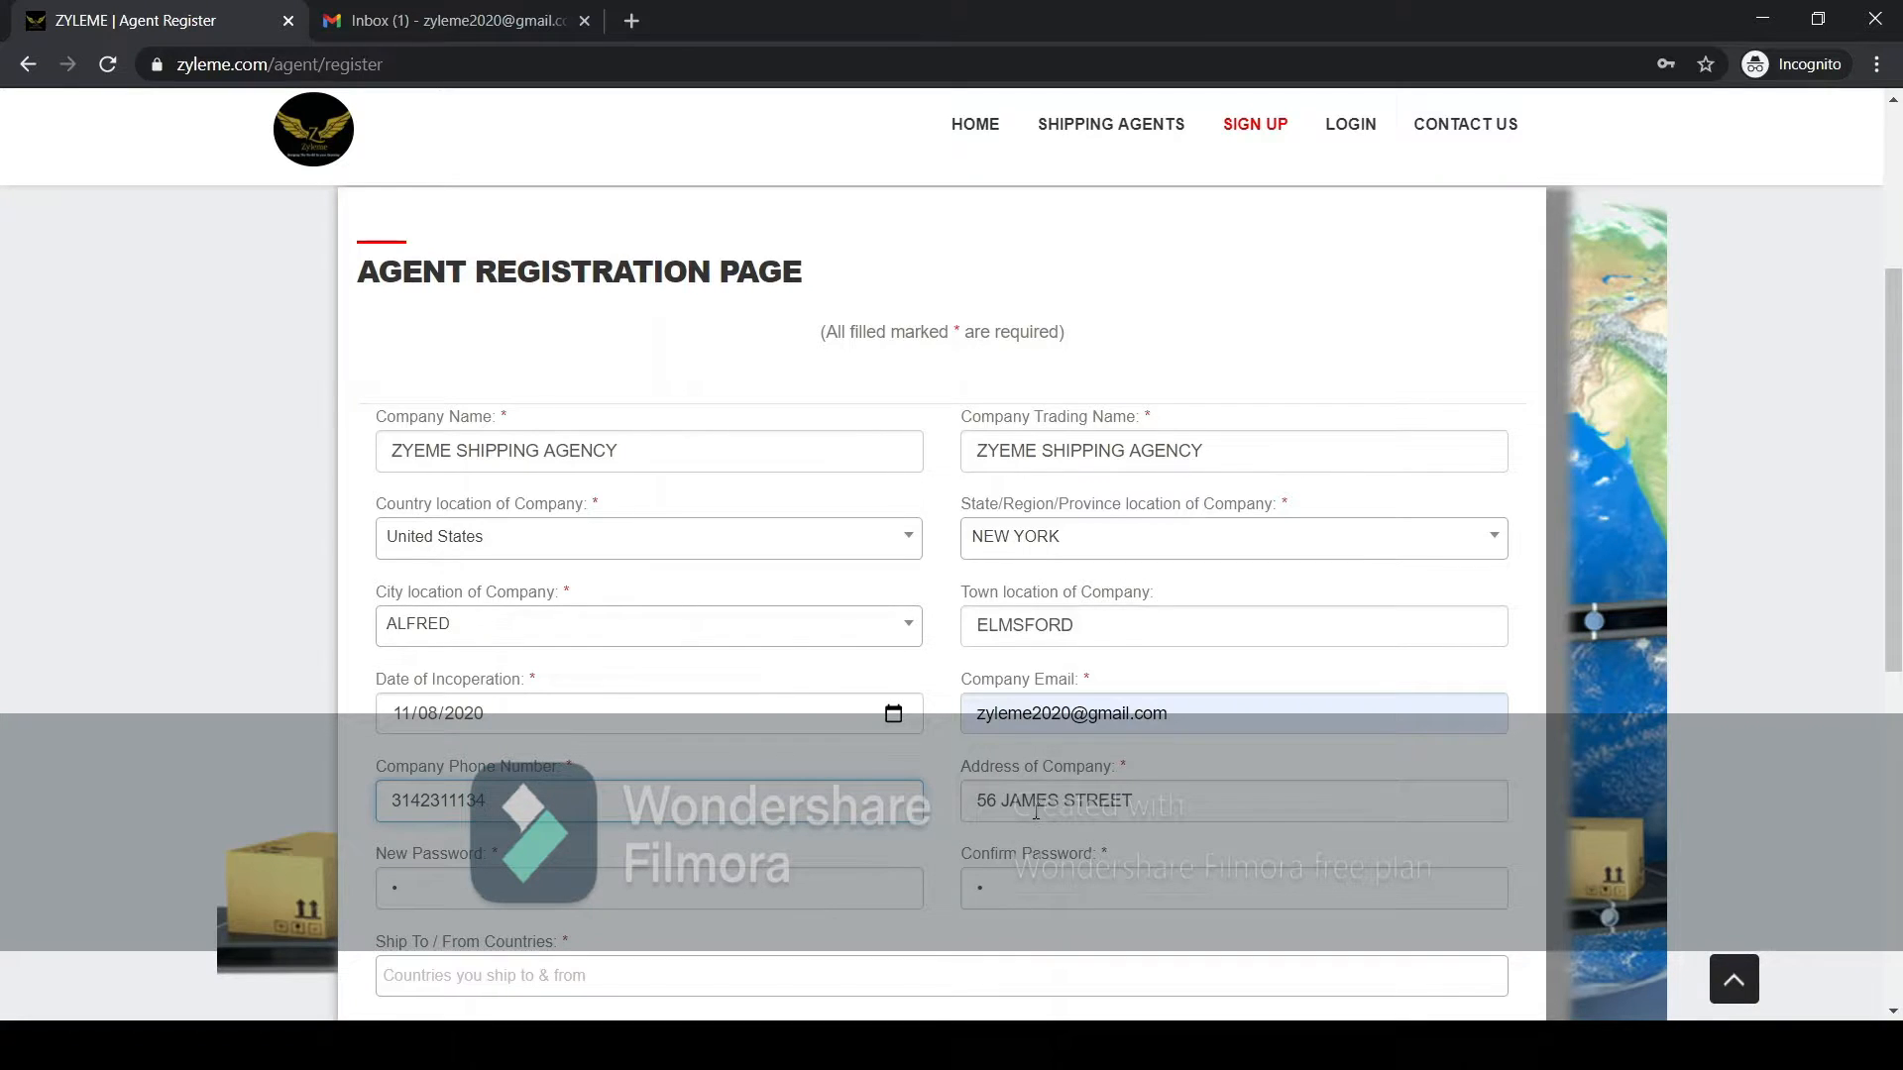
Enter the new account password and repeat it in the confirmation field.
{"action": "scroll", "coordinate": [1033, 807], "scroll_direction": "down", "scroll_amount": 1}
{"action": "left_click", "coordinate": [683, 774]}
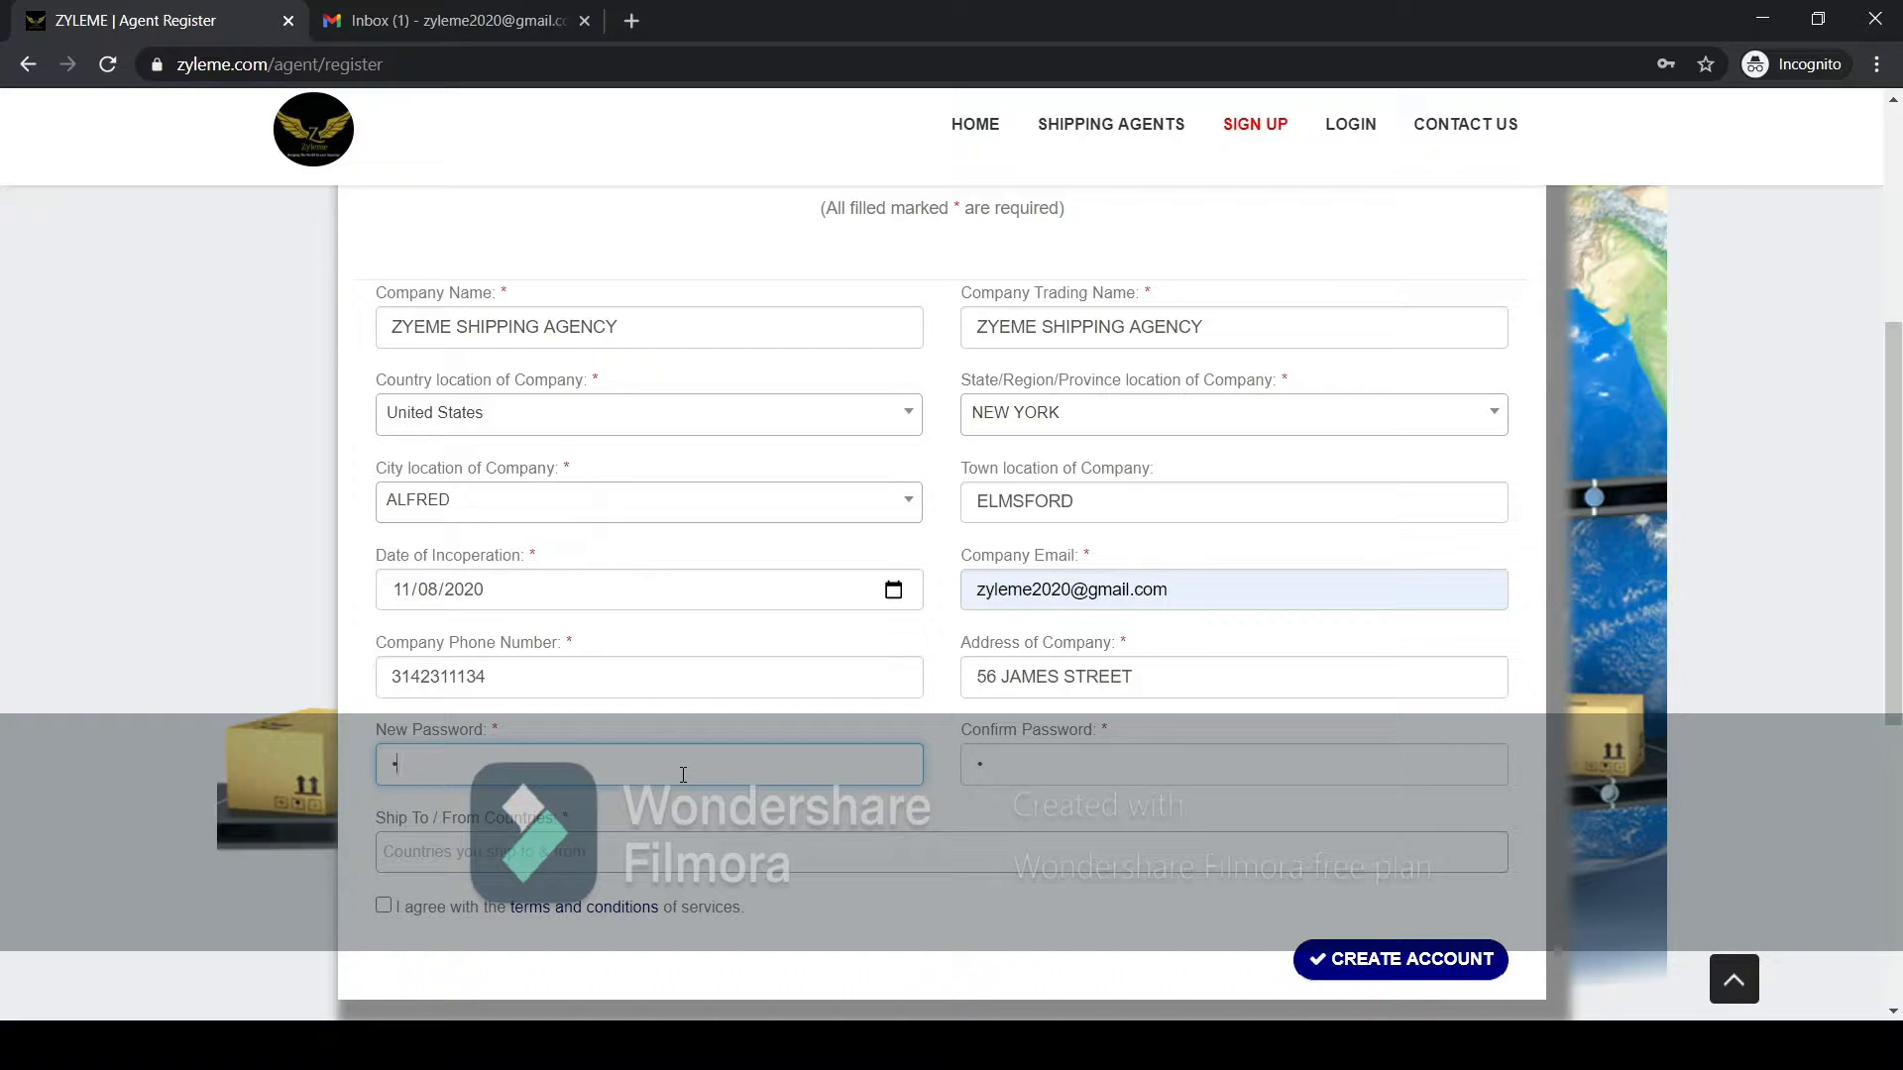
{"action": "type", "text": "***********"}
{"action": "left_click", "coordinate": [1335, 779]}
{"action": "type", "text": "*******"}
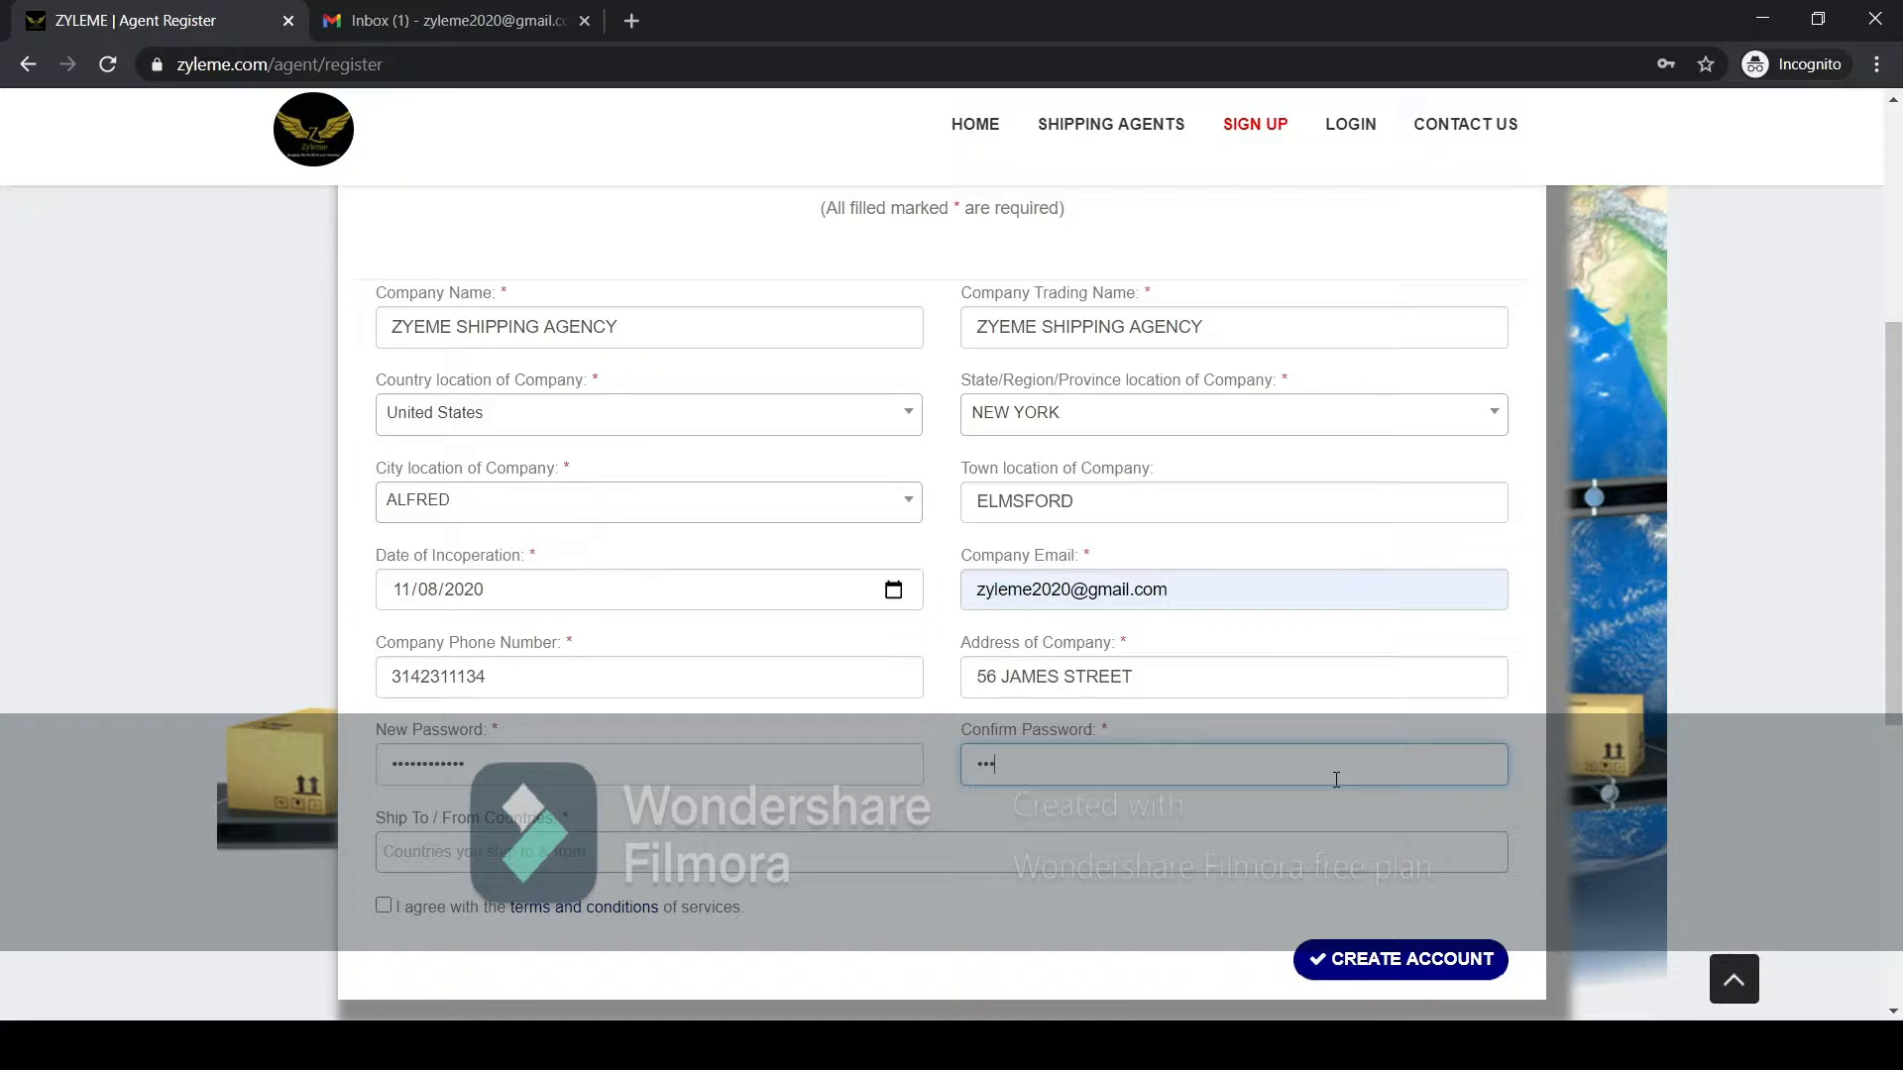
{"action": "type", "text": "*"}
Add United States and Ghana to the countries the company ships to and from.
{"action": "left_click", "coordinate": [938, 869]}
{"action": "left_click", "coordinate": [831, 914]}
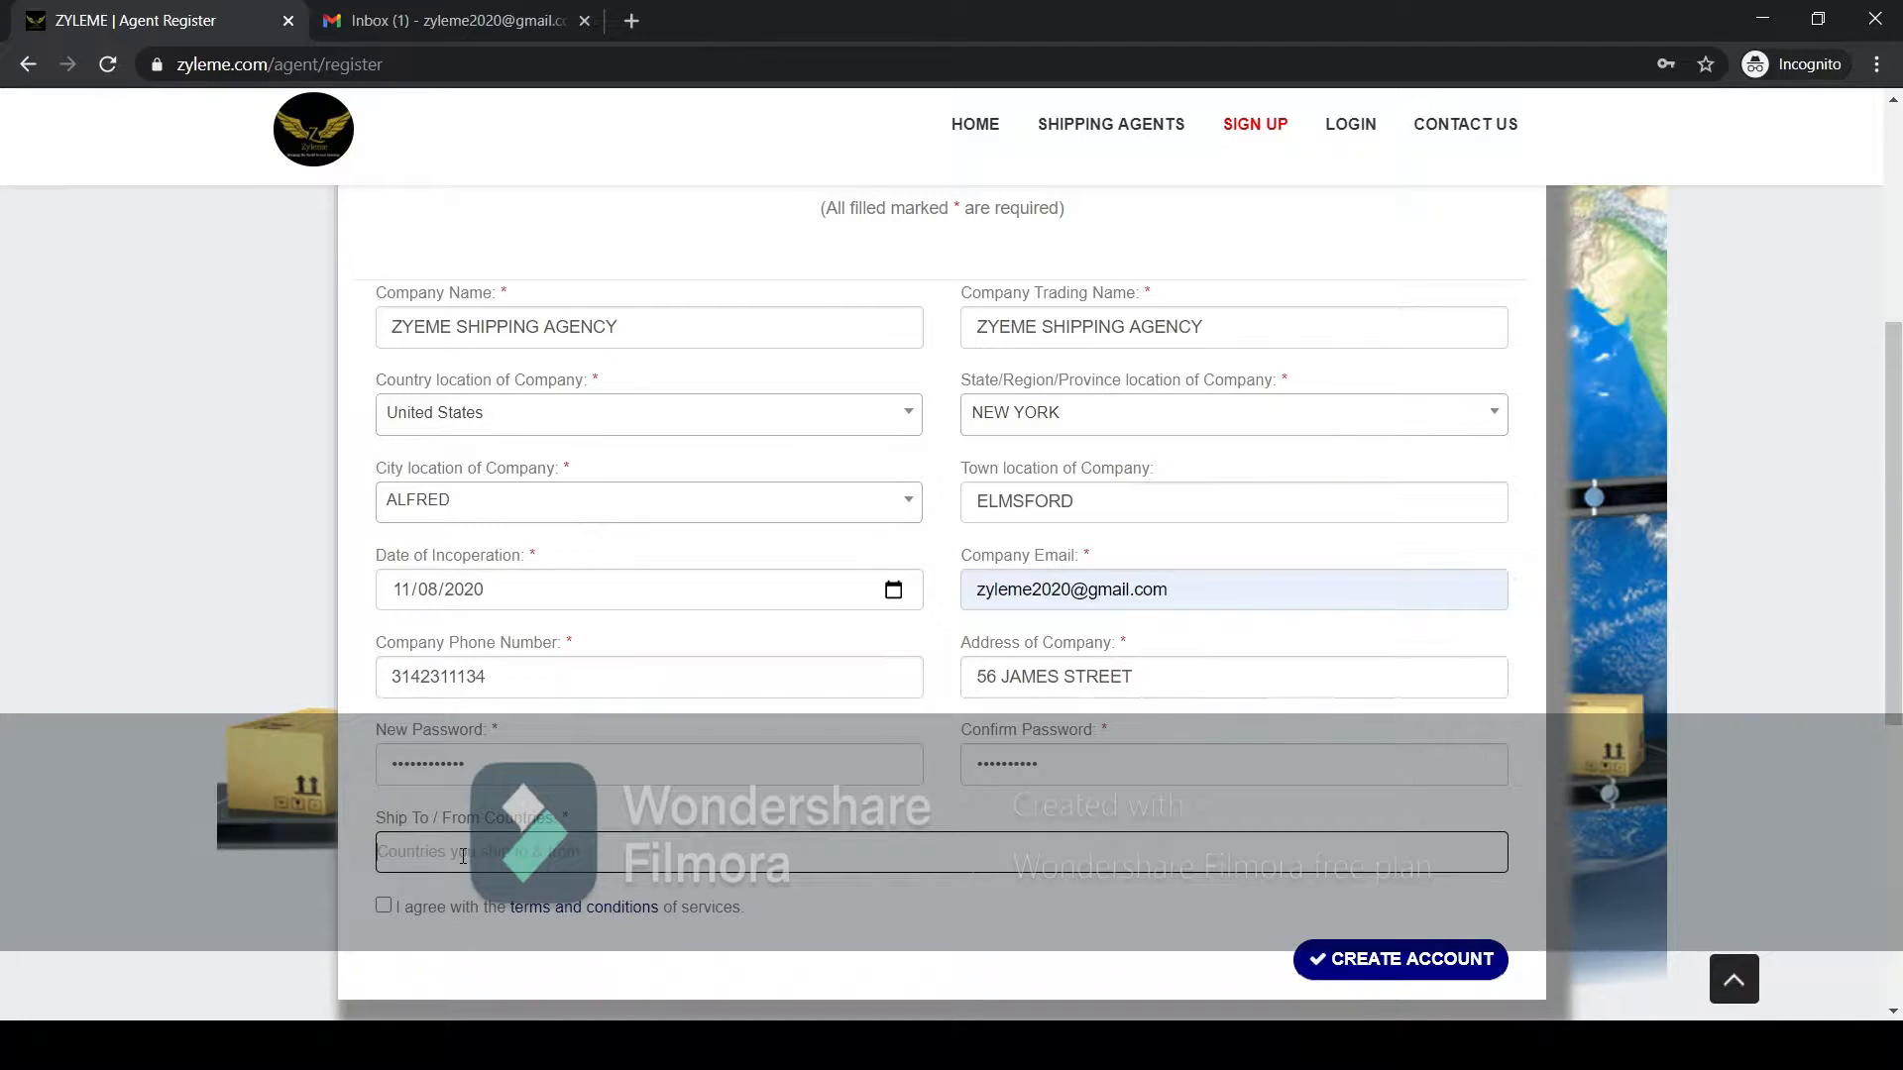
{"action": "left_click", "coordinate": [463, 854]}
{"action": "type", "text": "un"}
{"action": "left_click", "coordinate": [448, 811]}
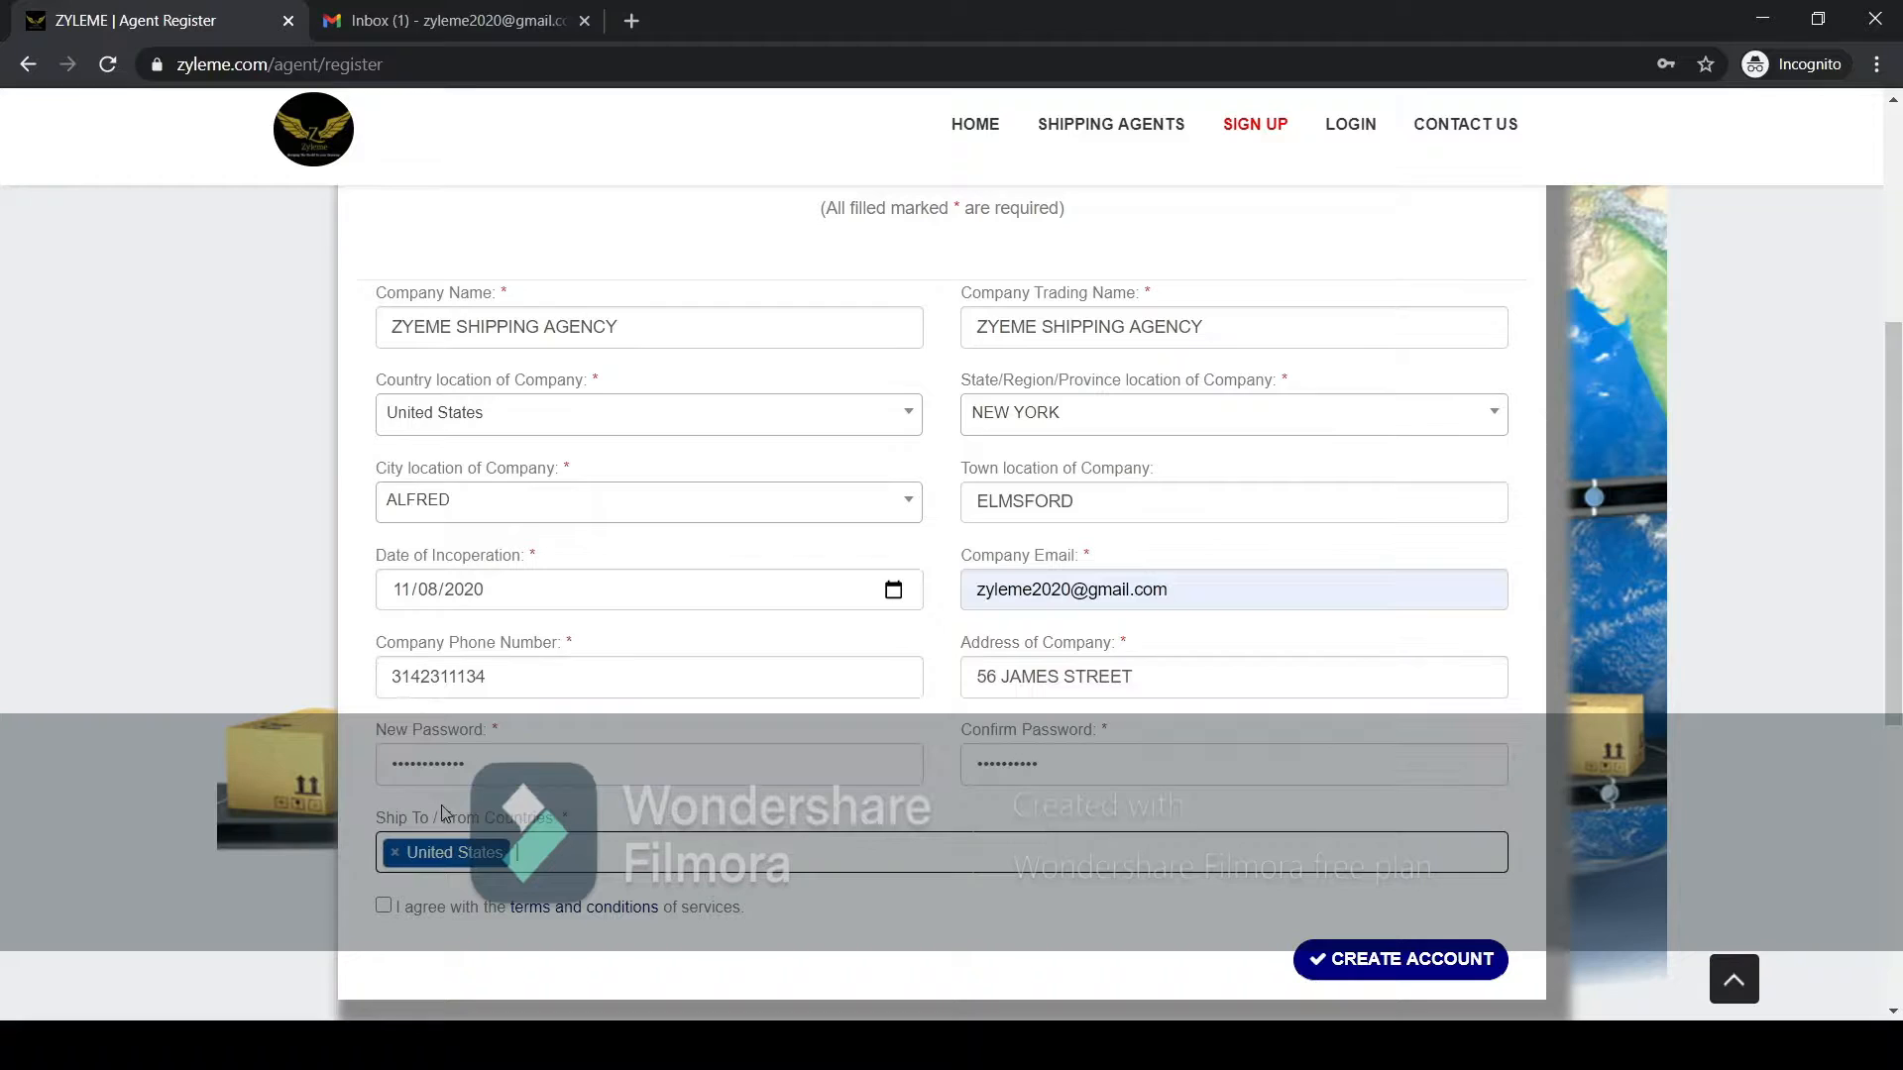
{"action": "left_click", "coordinate": [463, 842]}
{"action": "type", "text": "gha"}
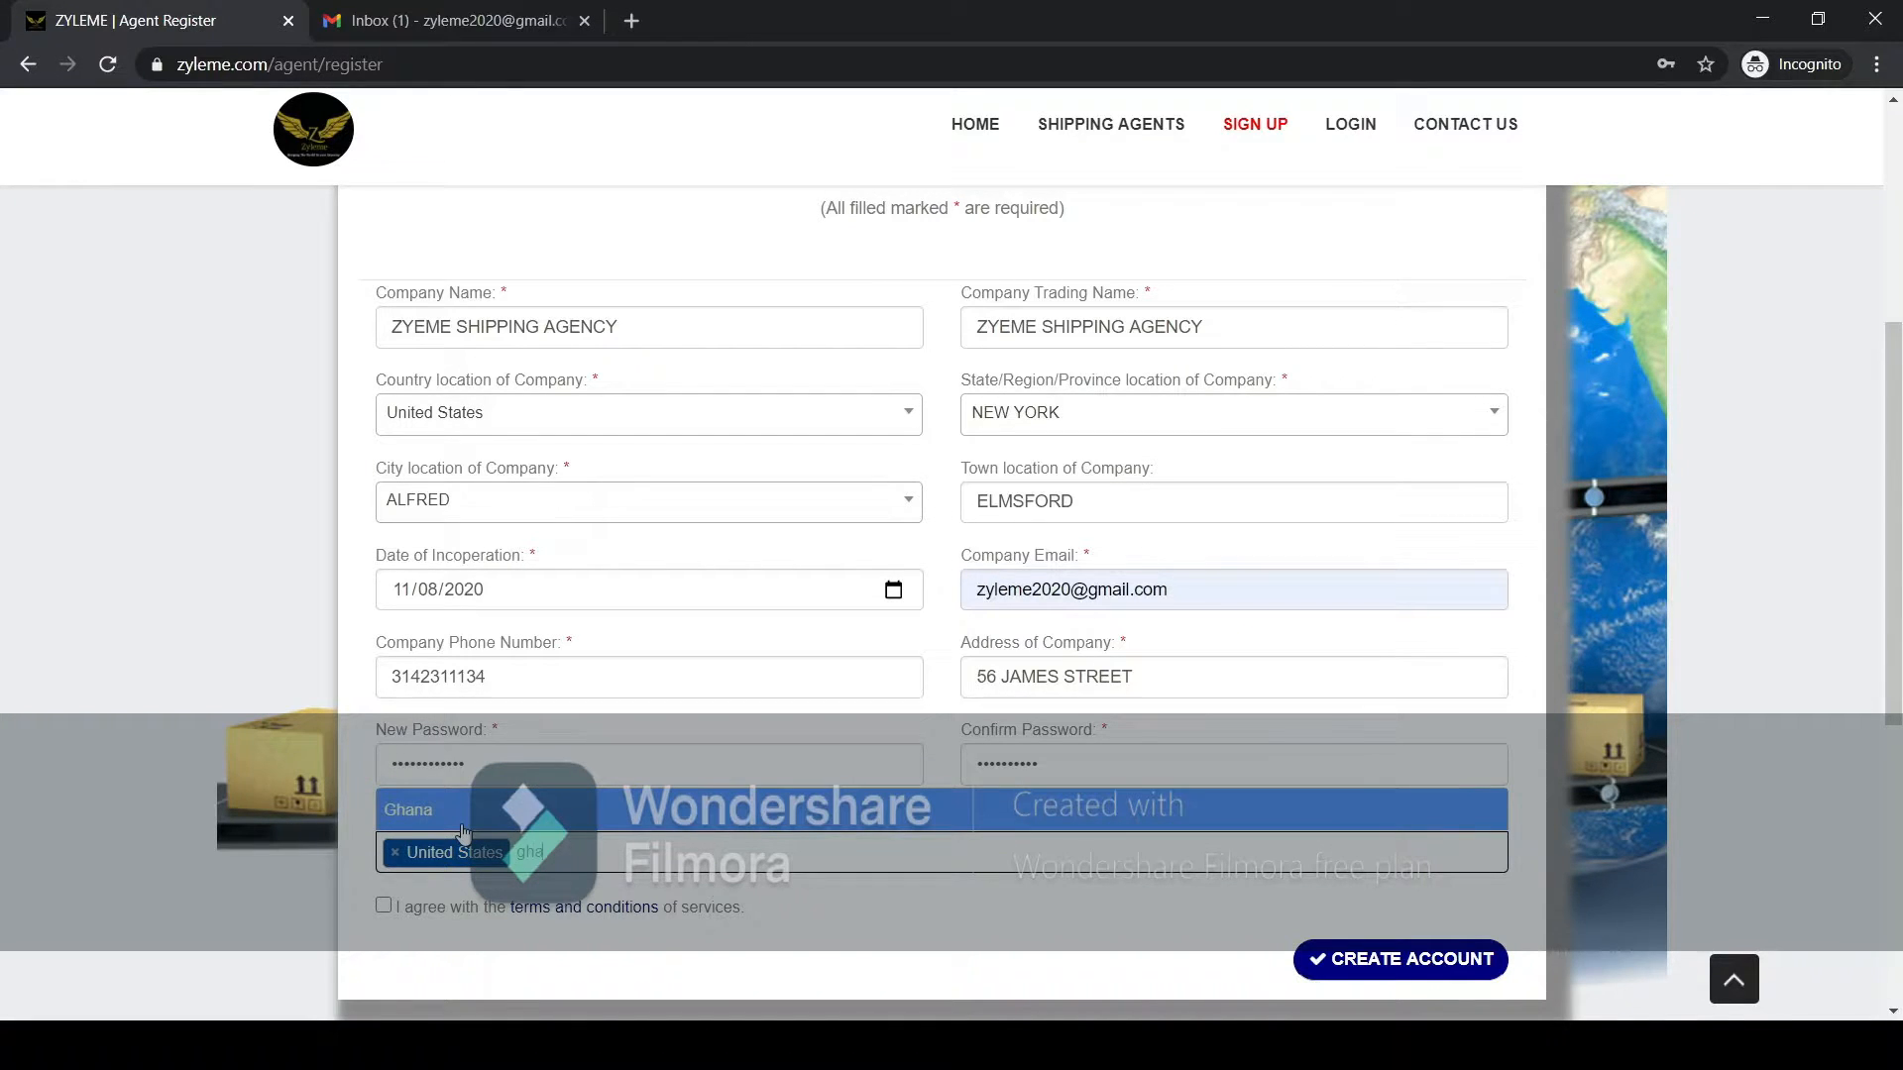
{"action": "left_click", "coordinate": [463, 831]}
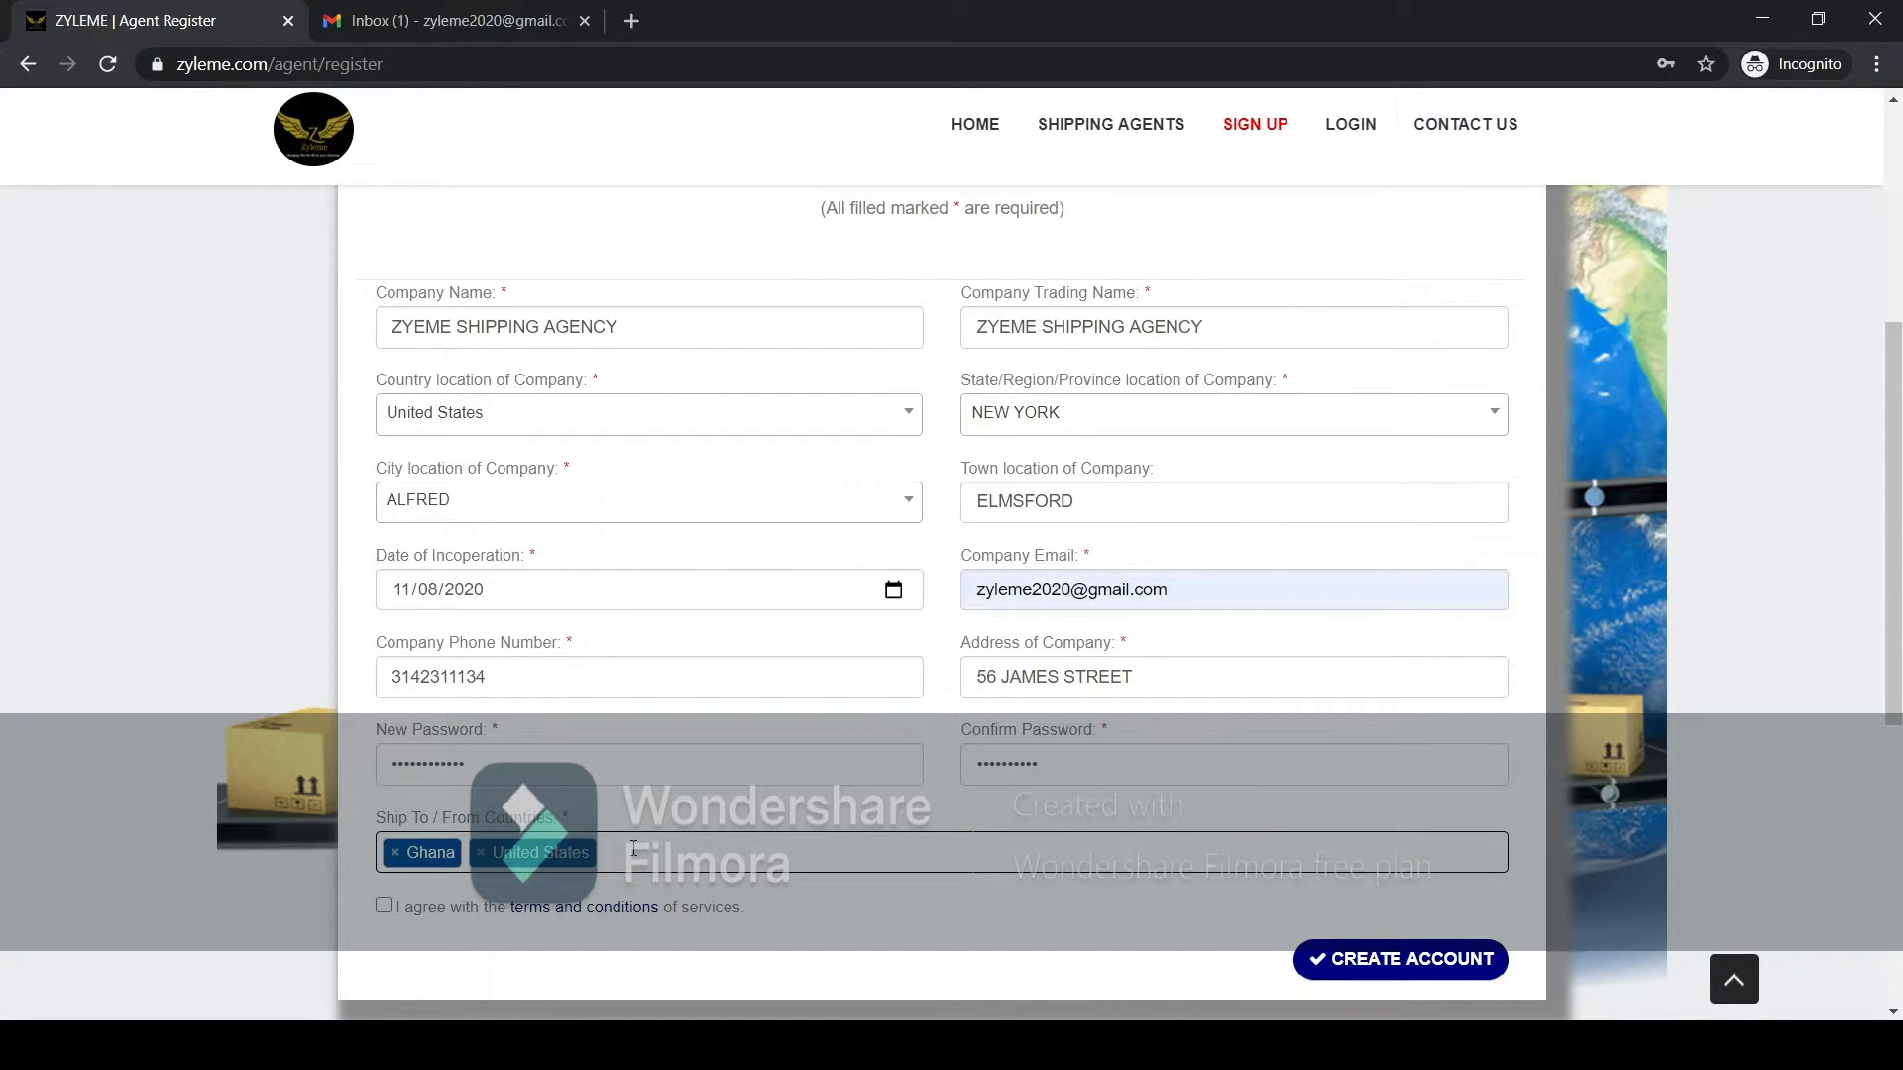
Add Nigeria and Senegal to the ship to/from countries.
{"action": "type", "text": "ni"}
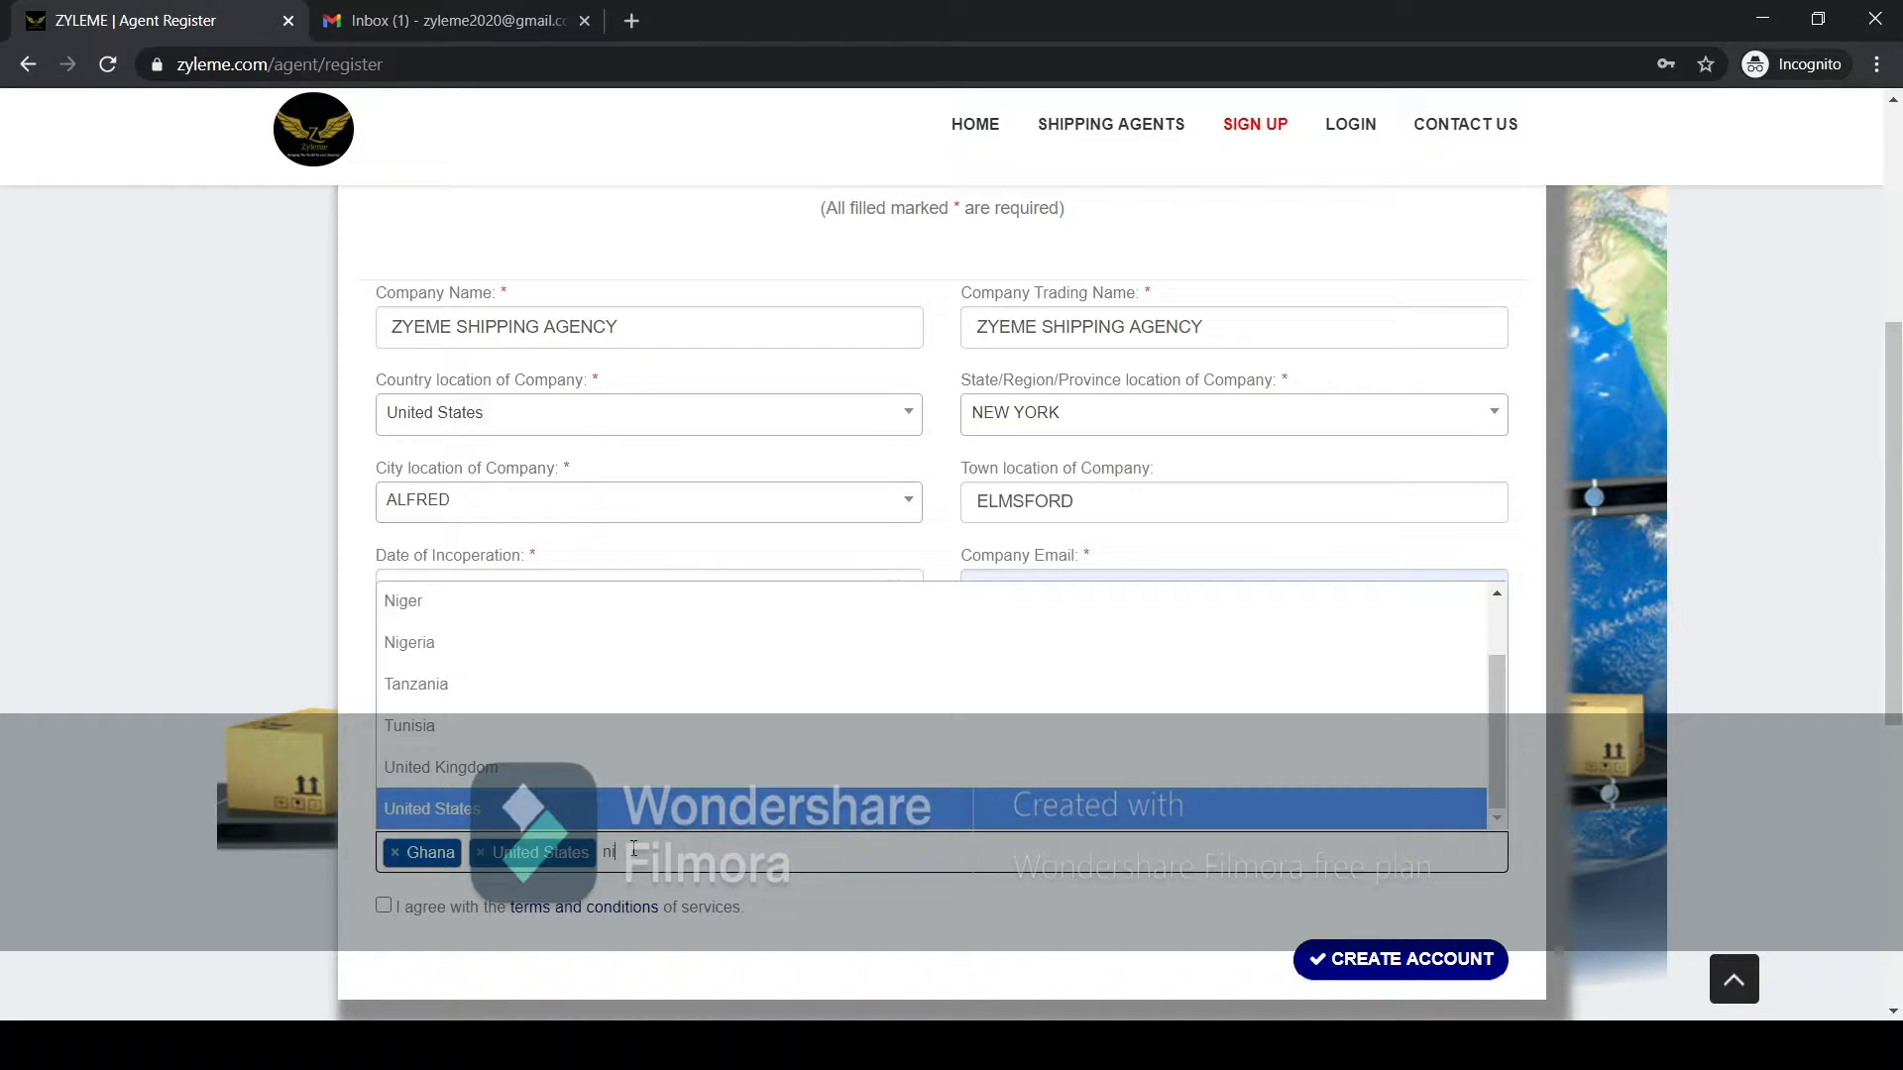
{"action": "type", "text": "g"}
{"action": "key", "text": "Down"}
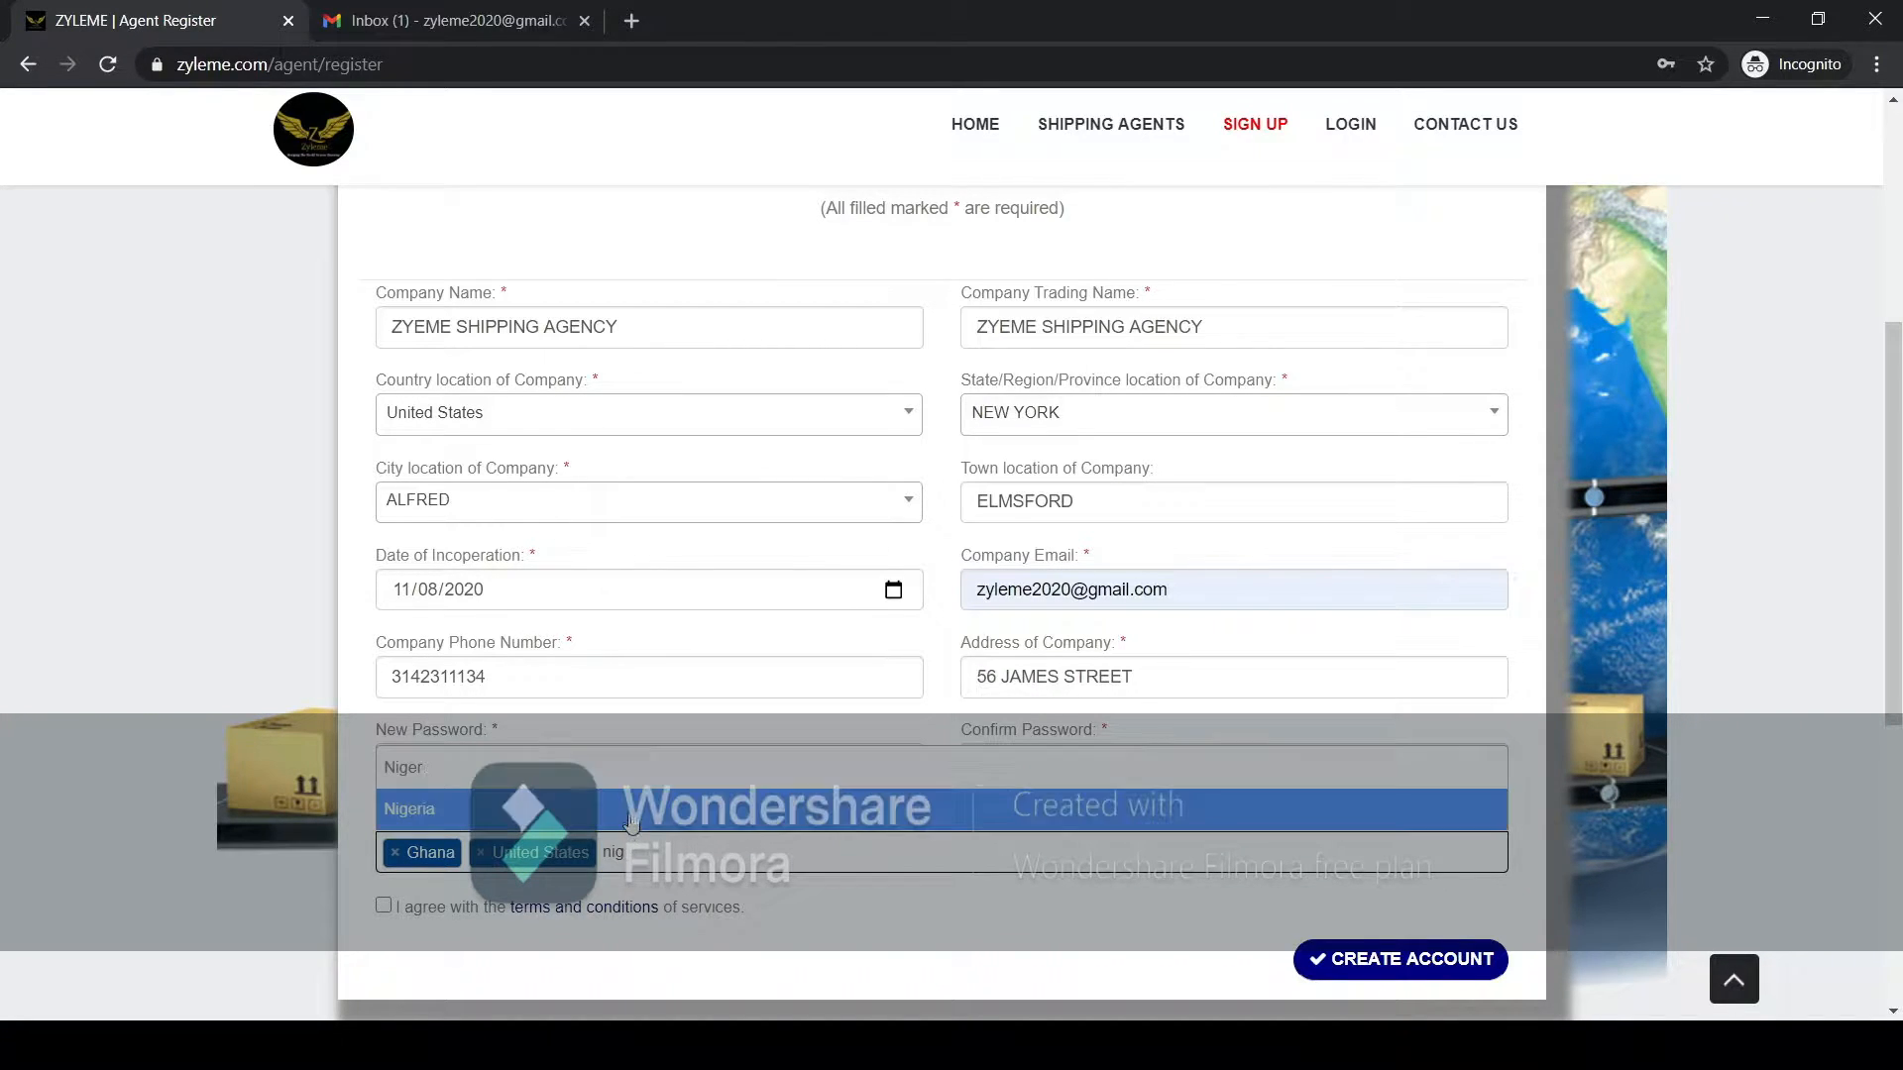
{"action": "key", "text": "Return"}
{"action": "left_click", "coordinate": [701, 858]}
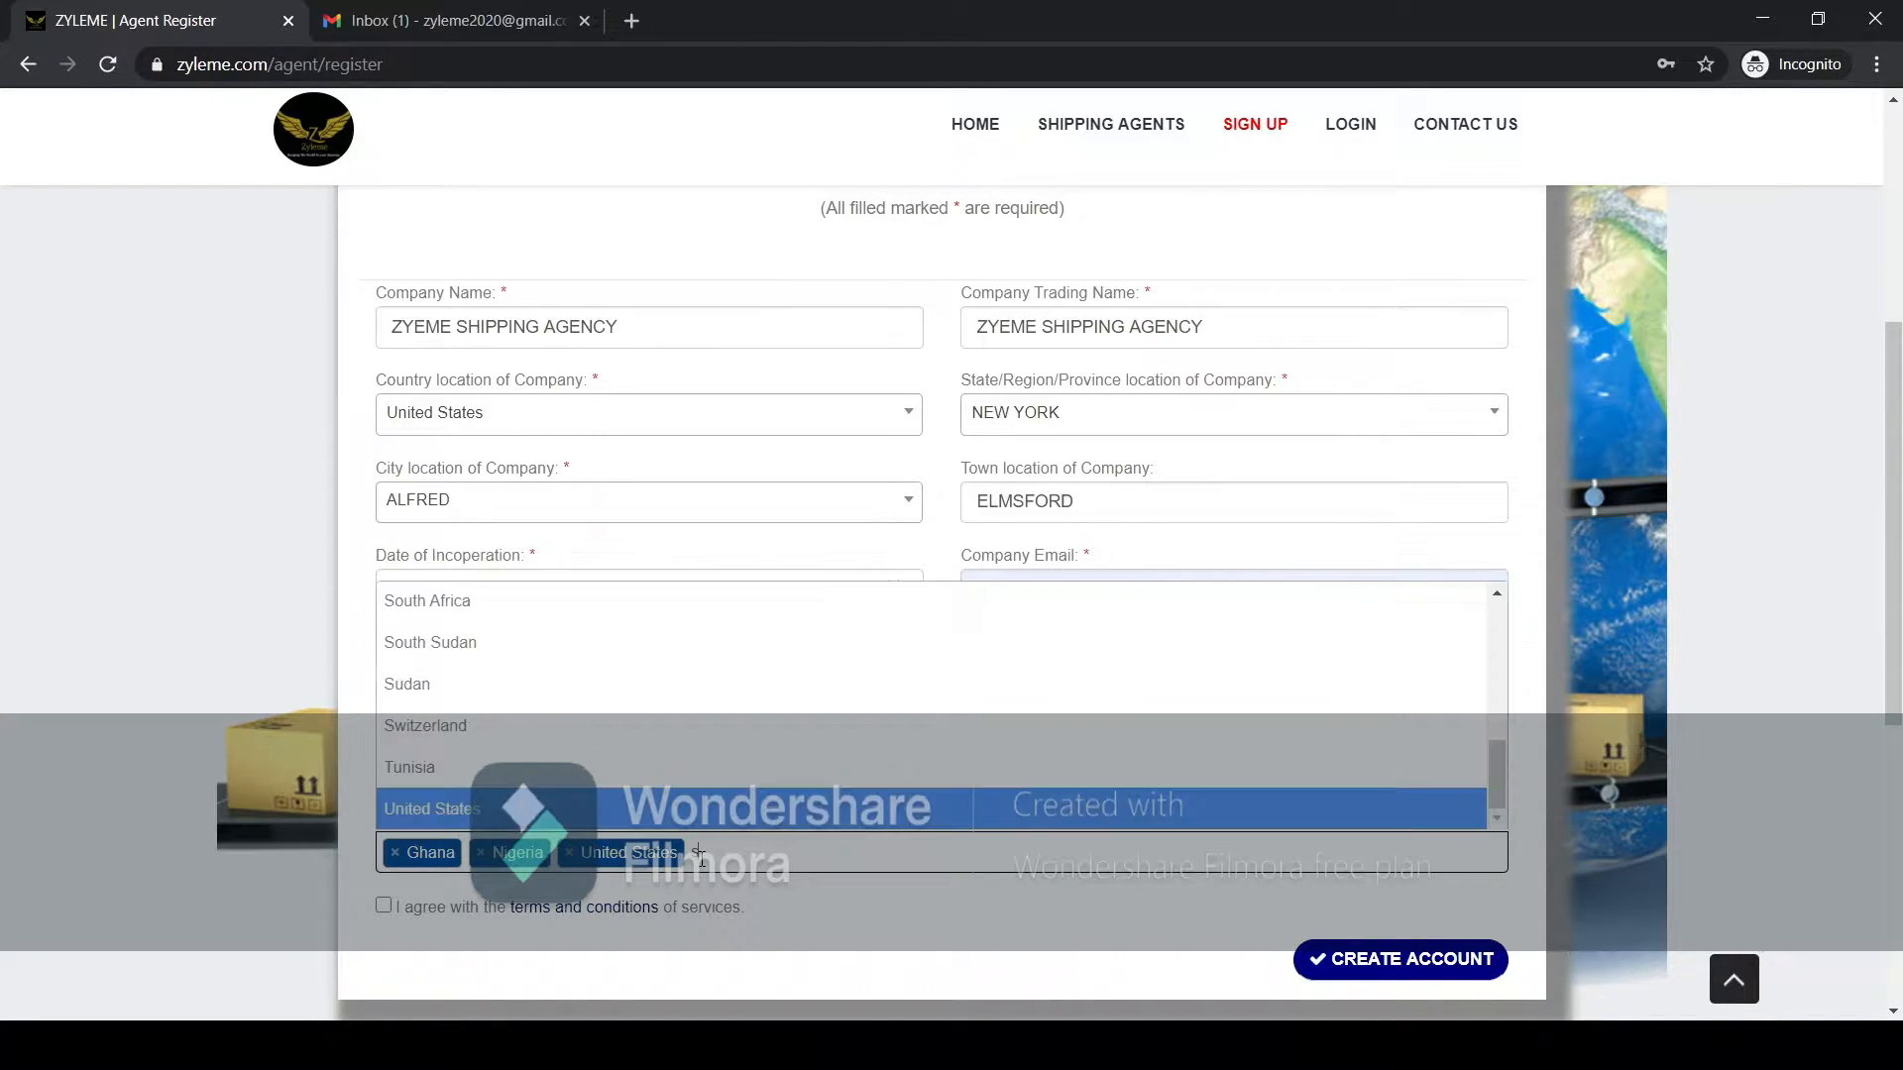
{"action": "type", "text": "se"}
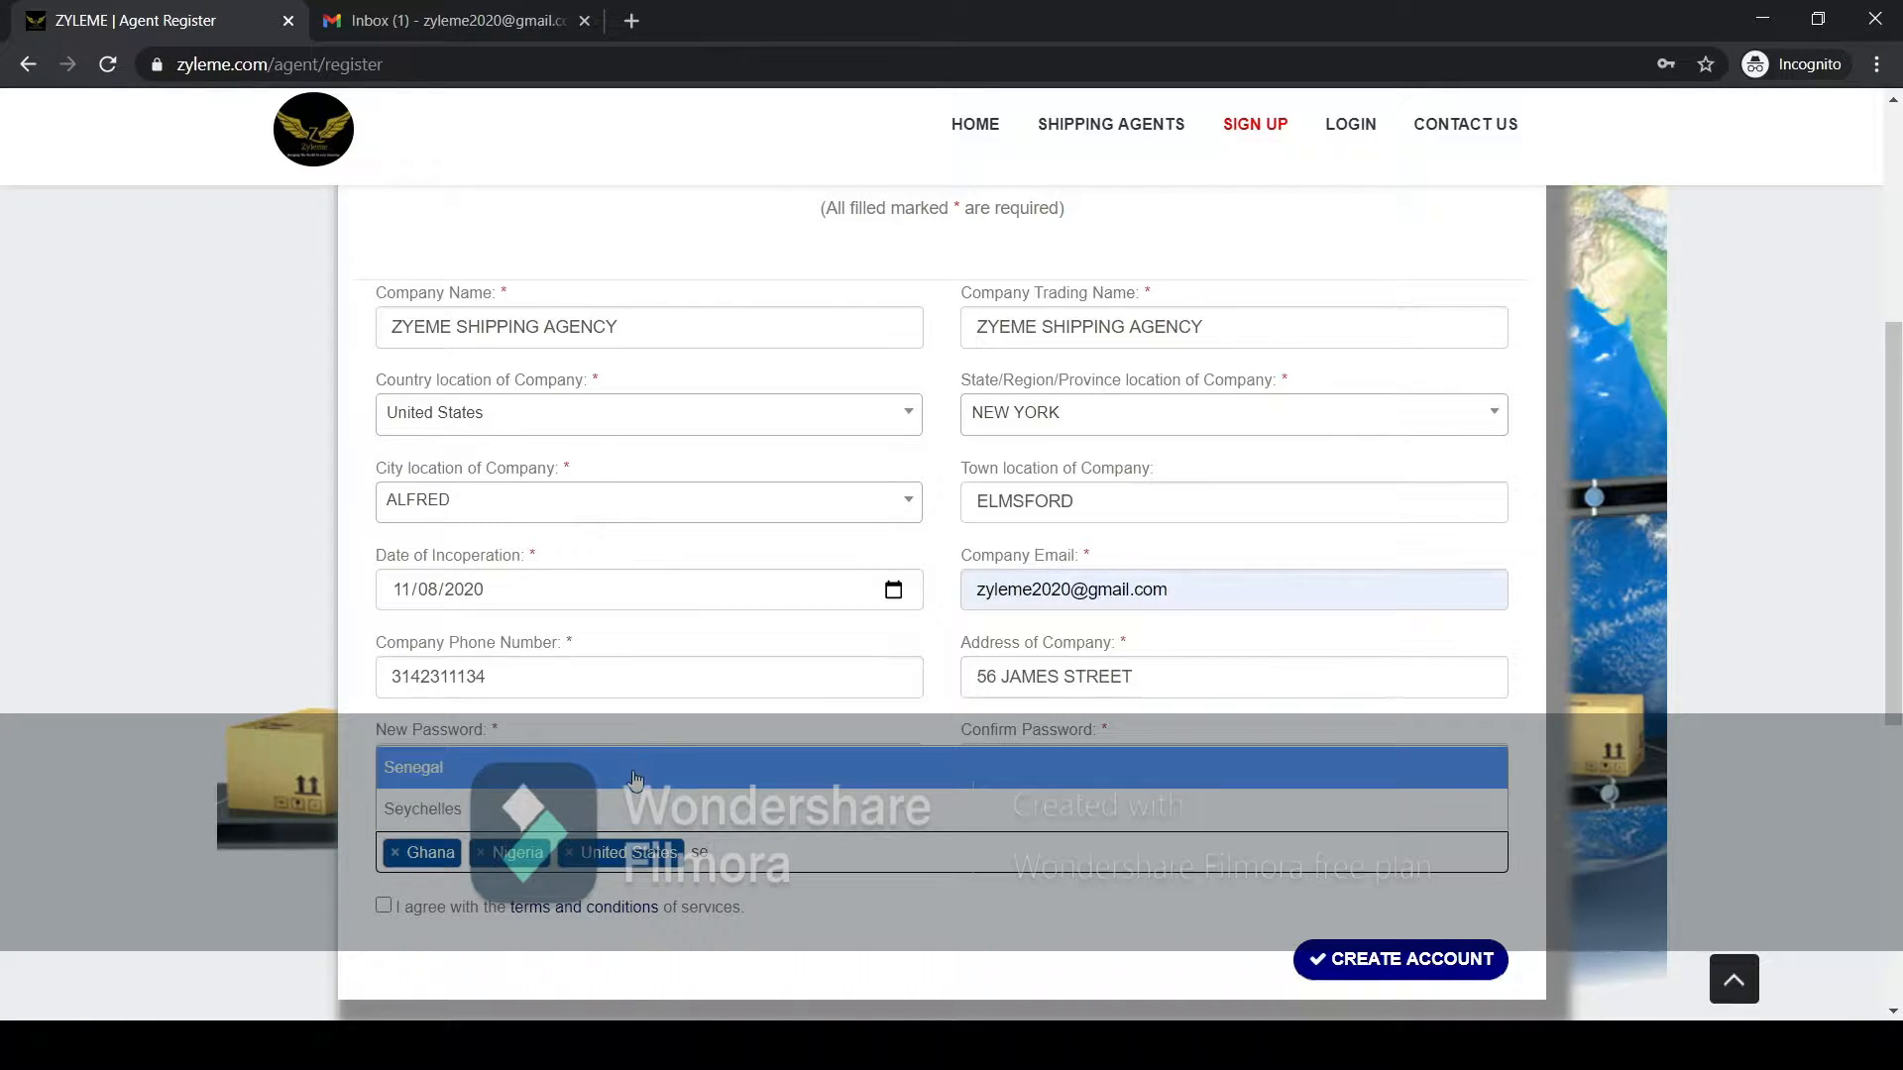
{"action": "key", "text": "Return"}
Add United Kingdom to the ship to/from countries and close the country list.
{"action": "left_click", "coordinate": [823, 861]}
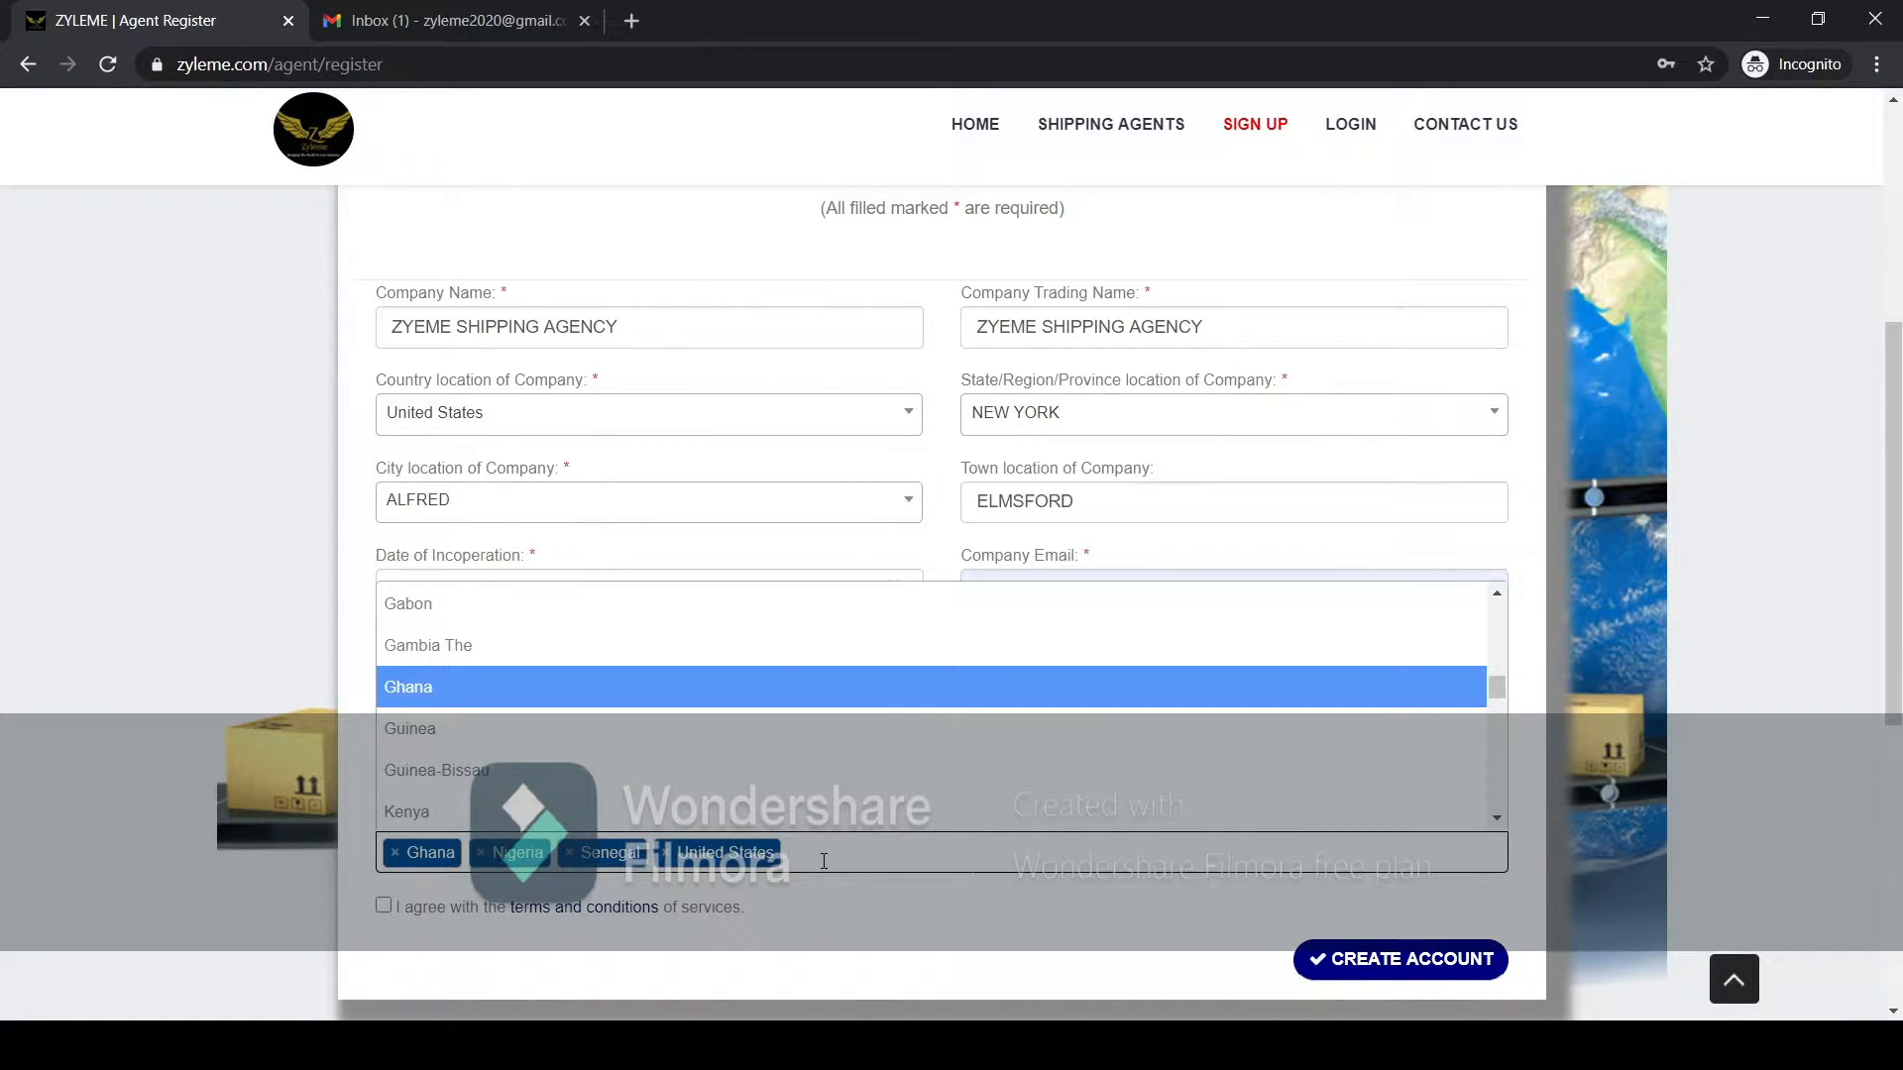
{"action": "type", "text": "un"}
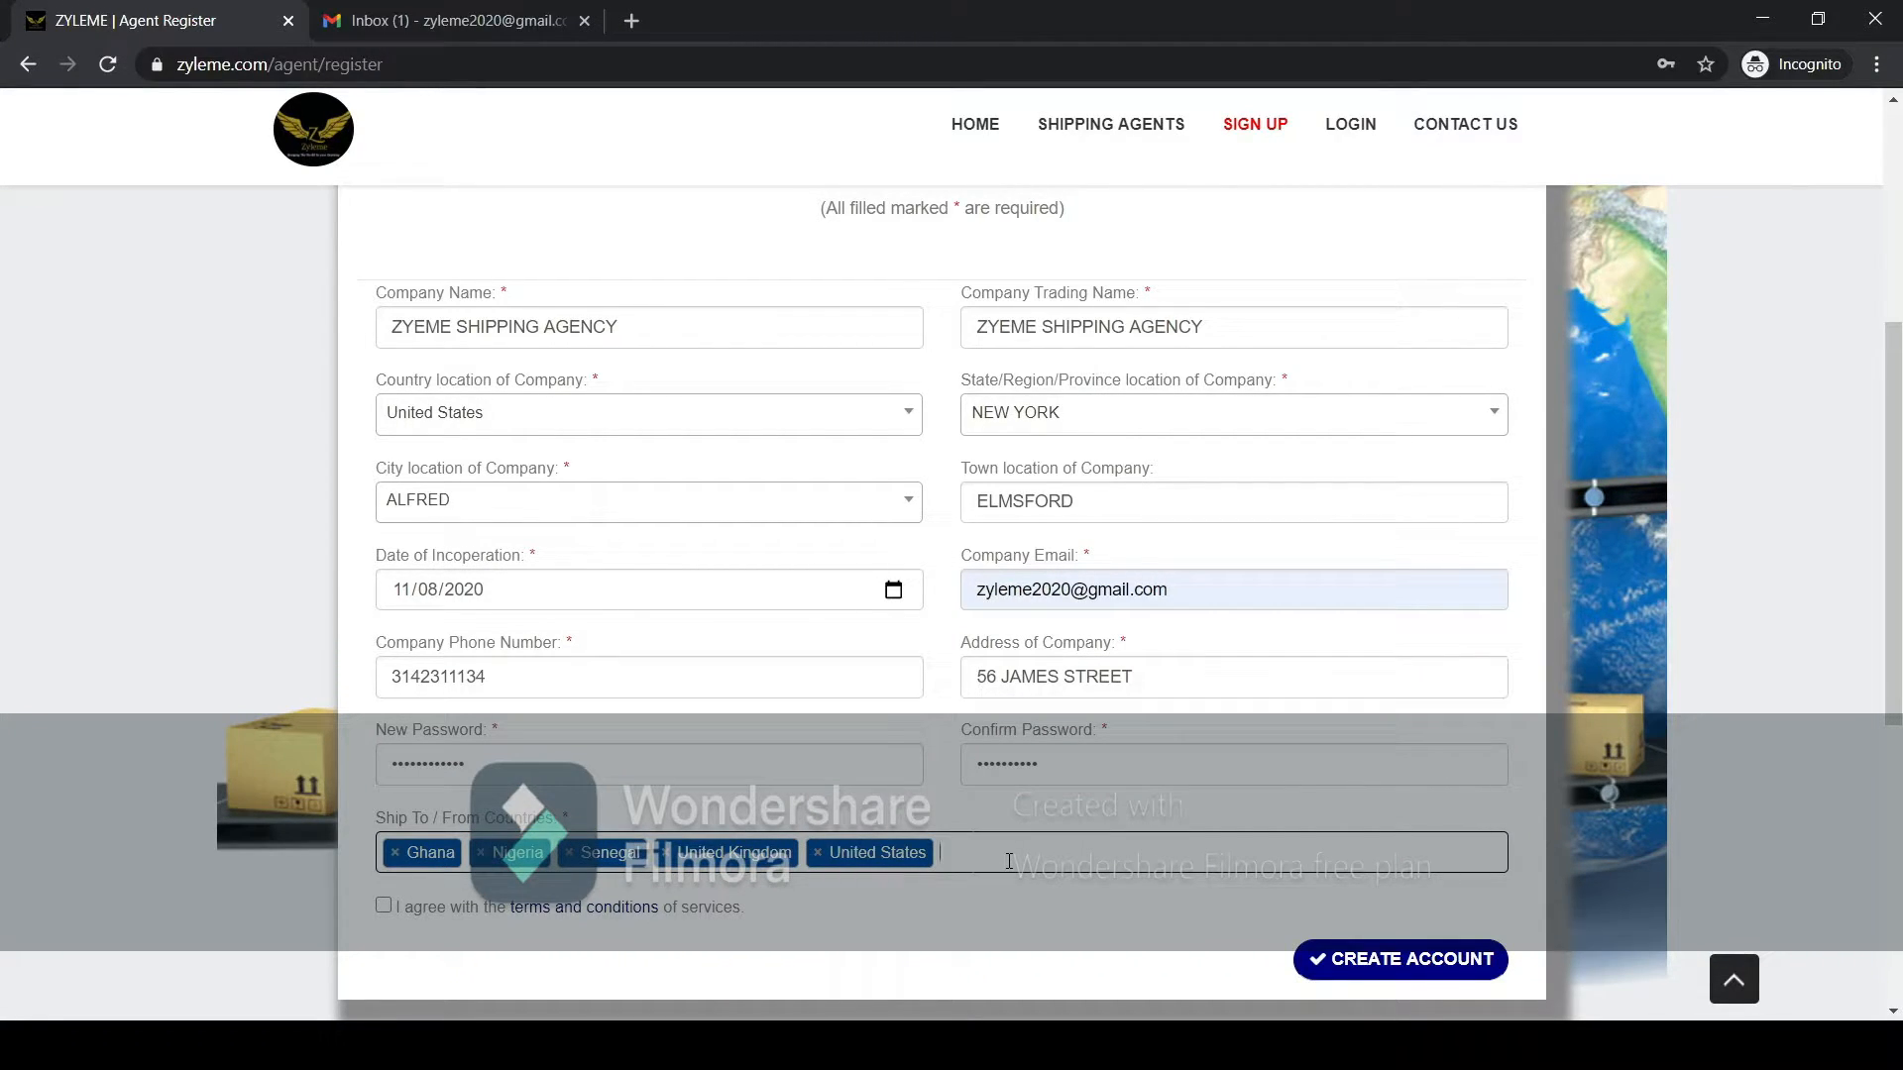
{"action": "left_click", "coordinate": [558, 969]}
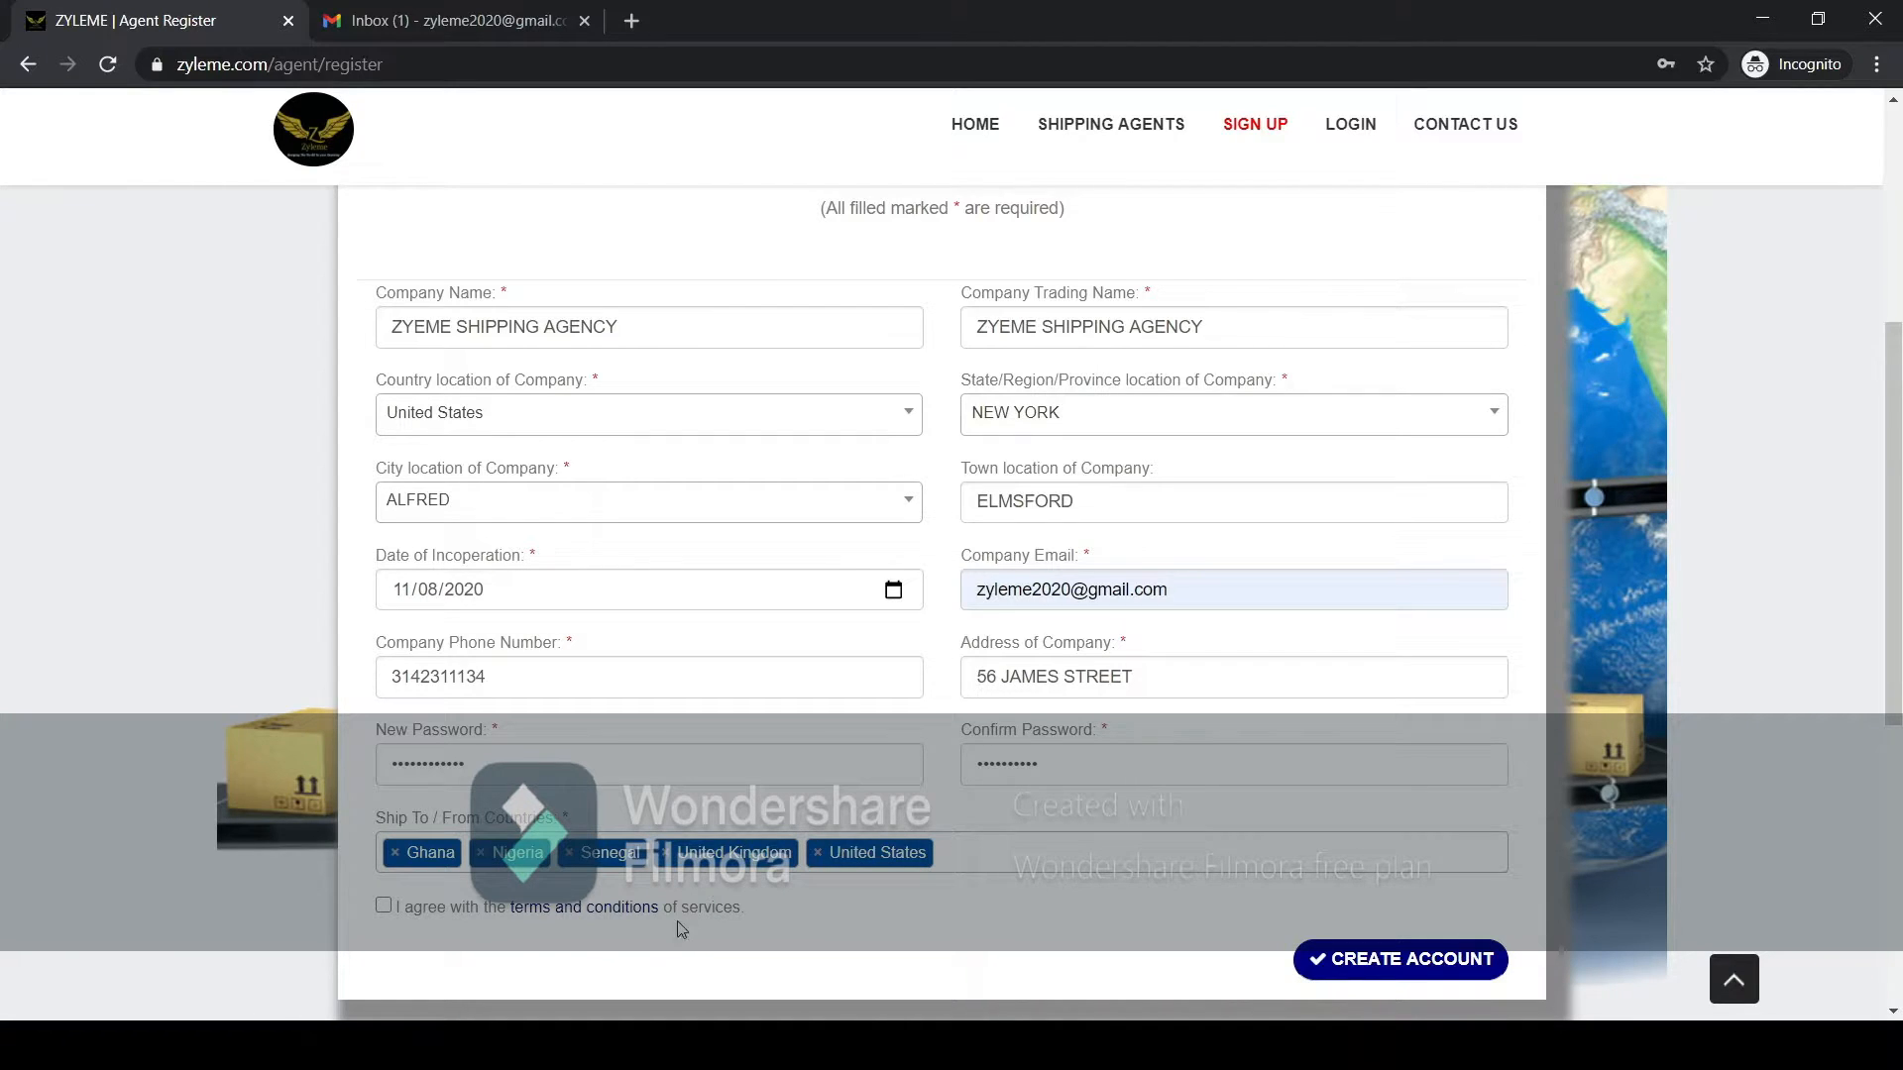
Open the terms and conditions of service and read through the privacy policy, prohibited items, fraud prevention and indemnification sections.
{"action": "left_click", "coordinate": [612, 914]}
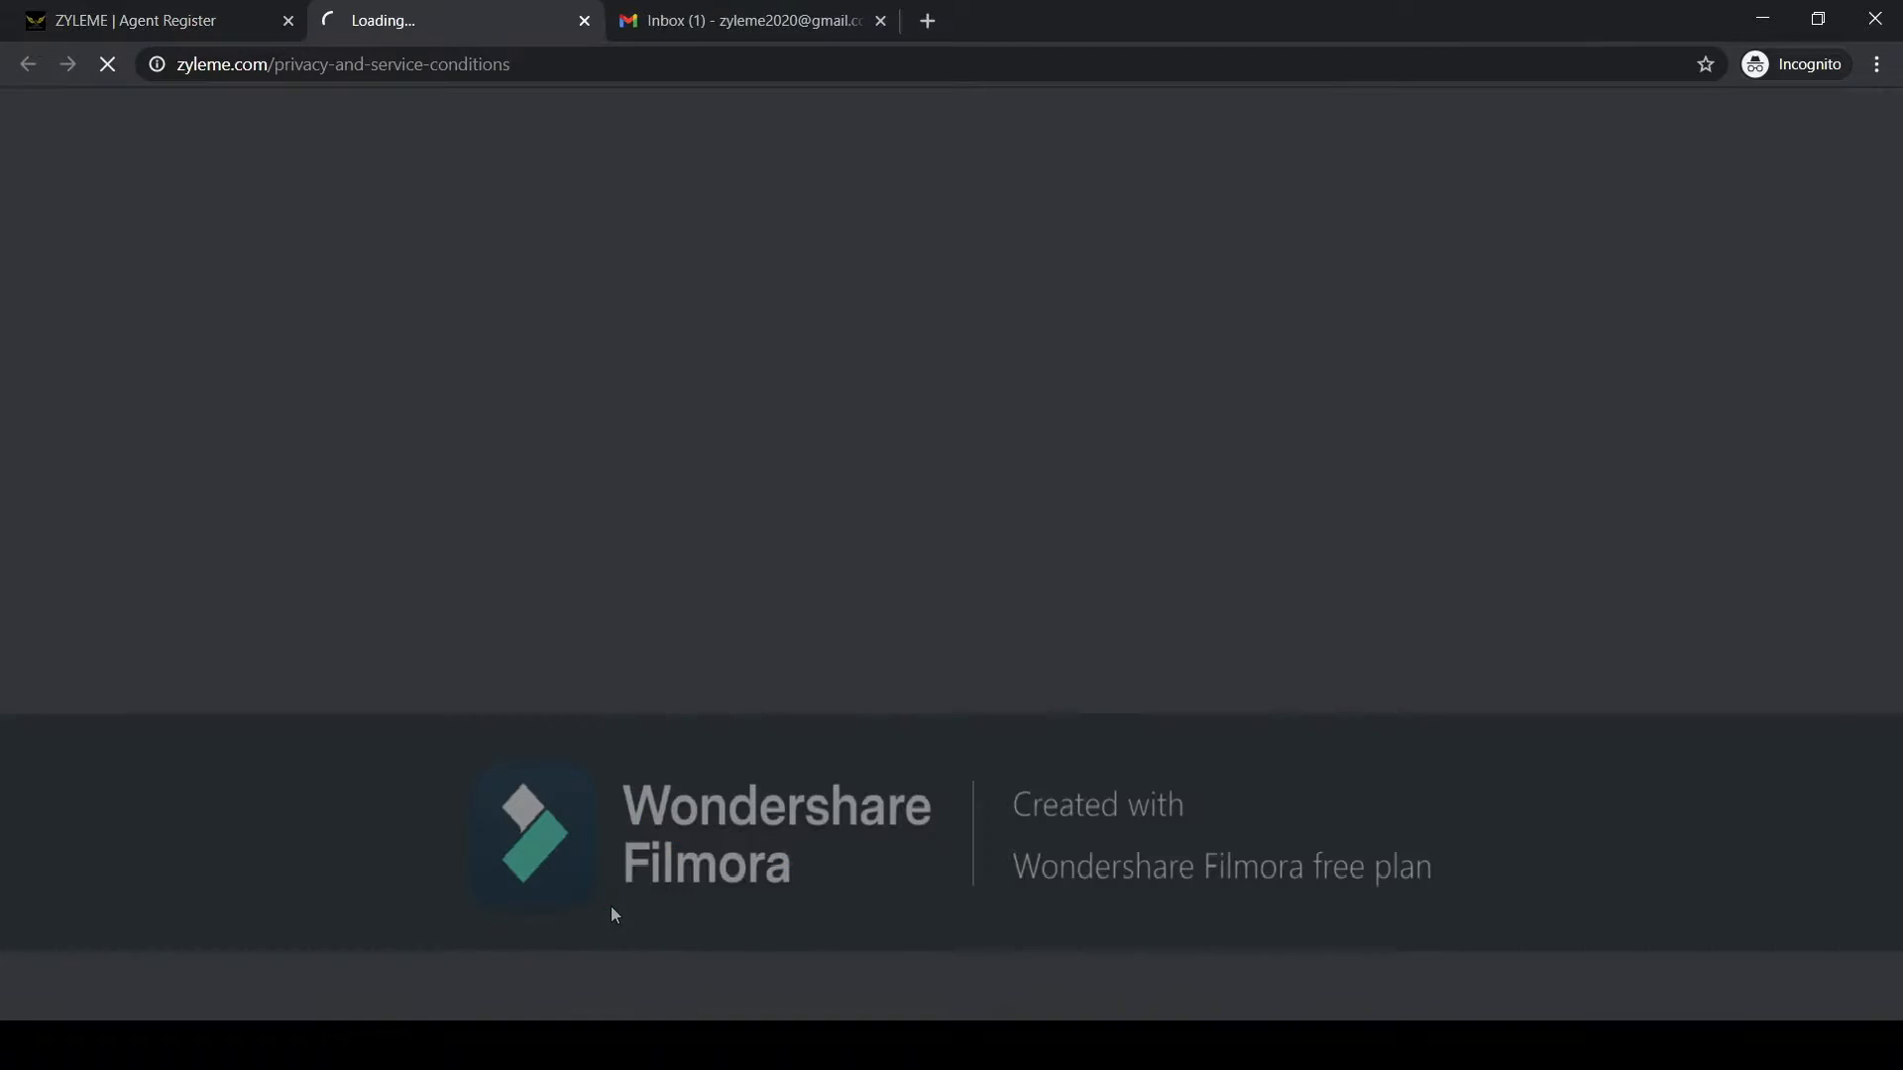
{"action": "scroll", "coordinate": [505, 560], "scroll_direction": "down", "scroll_amount": 8}
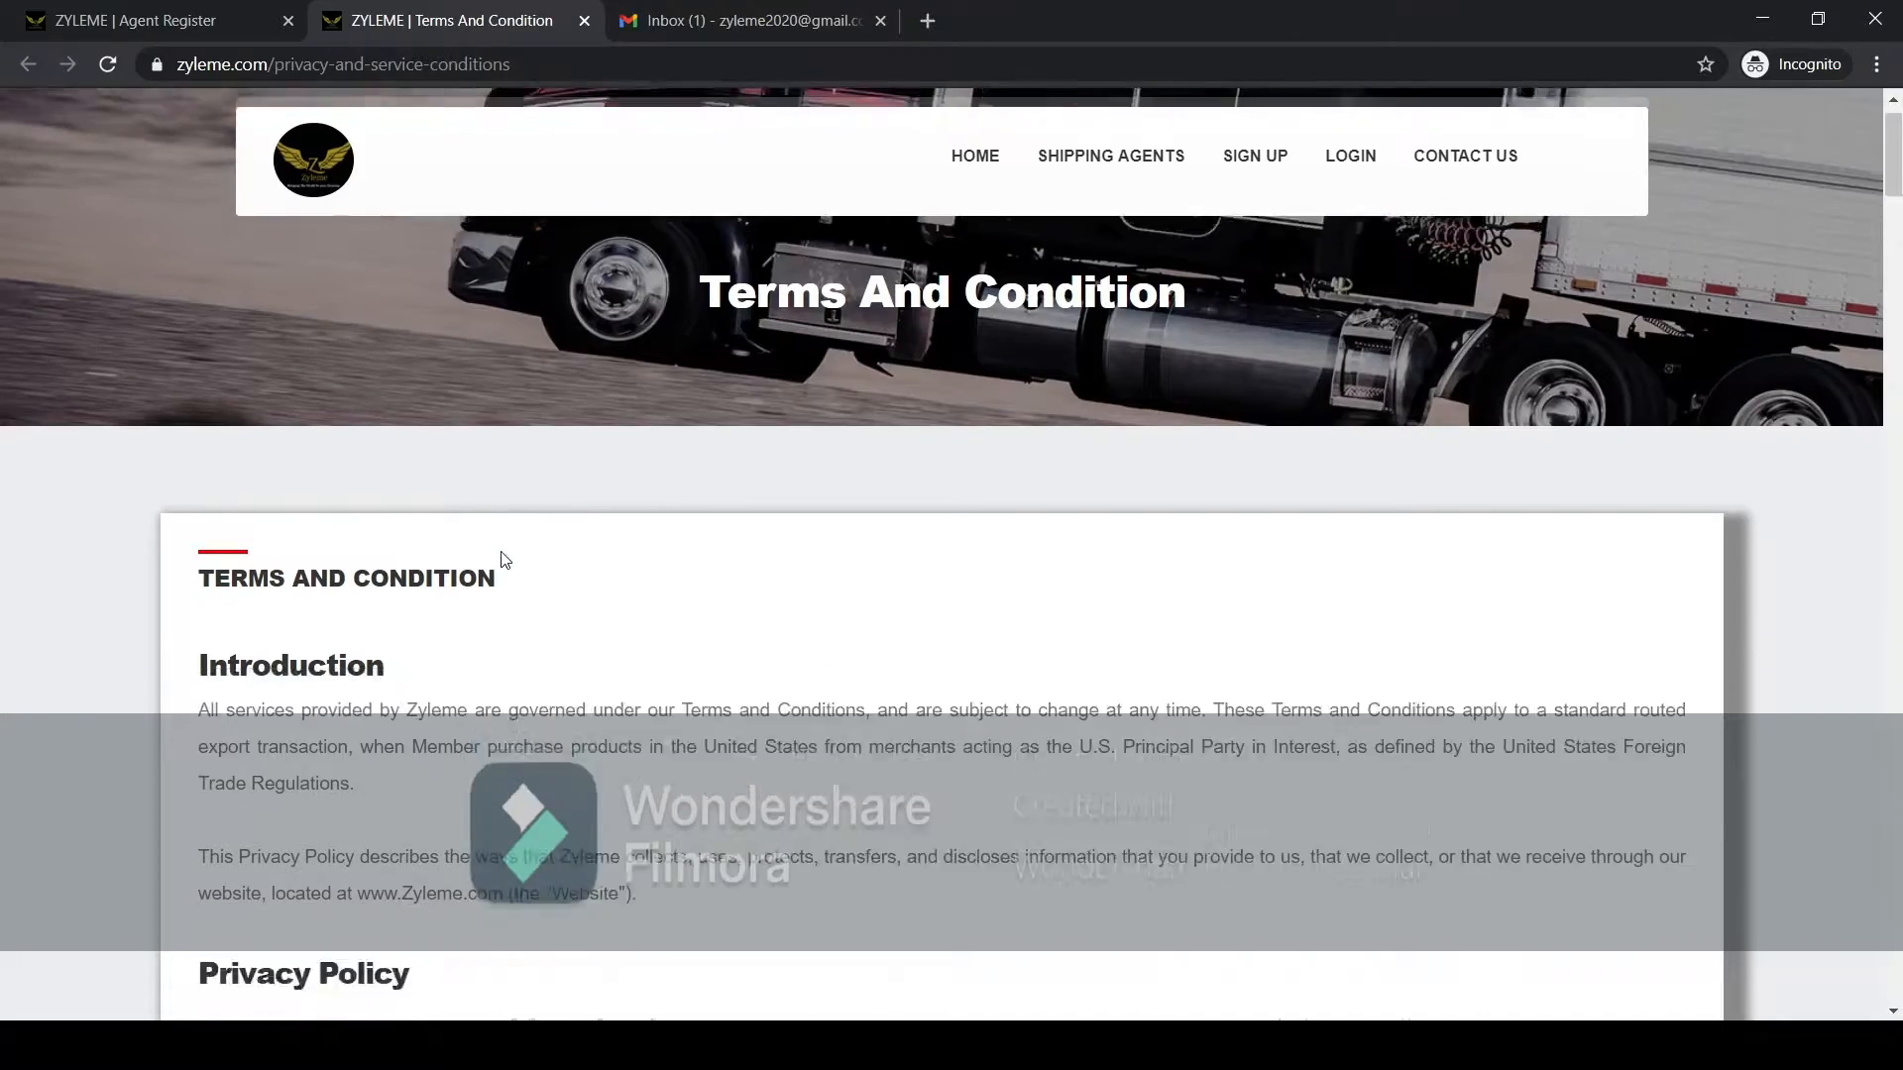
{"action": "scroll", "coordinate": [503, 552], "scroll_direction": "up", "scroll_amount": 4}
{"action": "scroll", "coordinate": [504, 560], "scroll_direction": "up", "scroll_amount": 1}
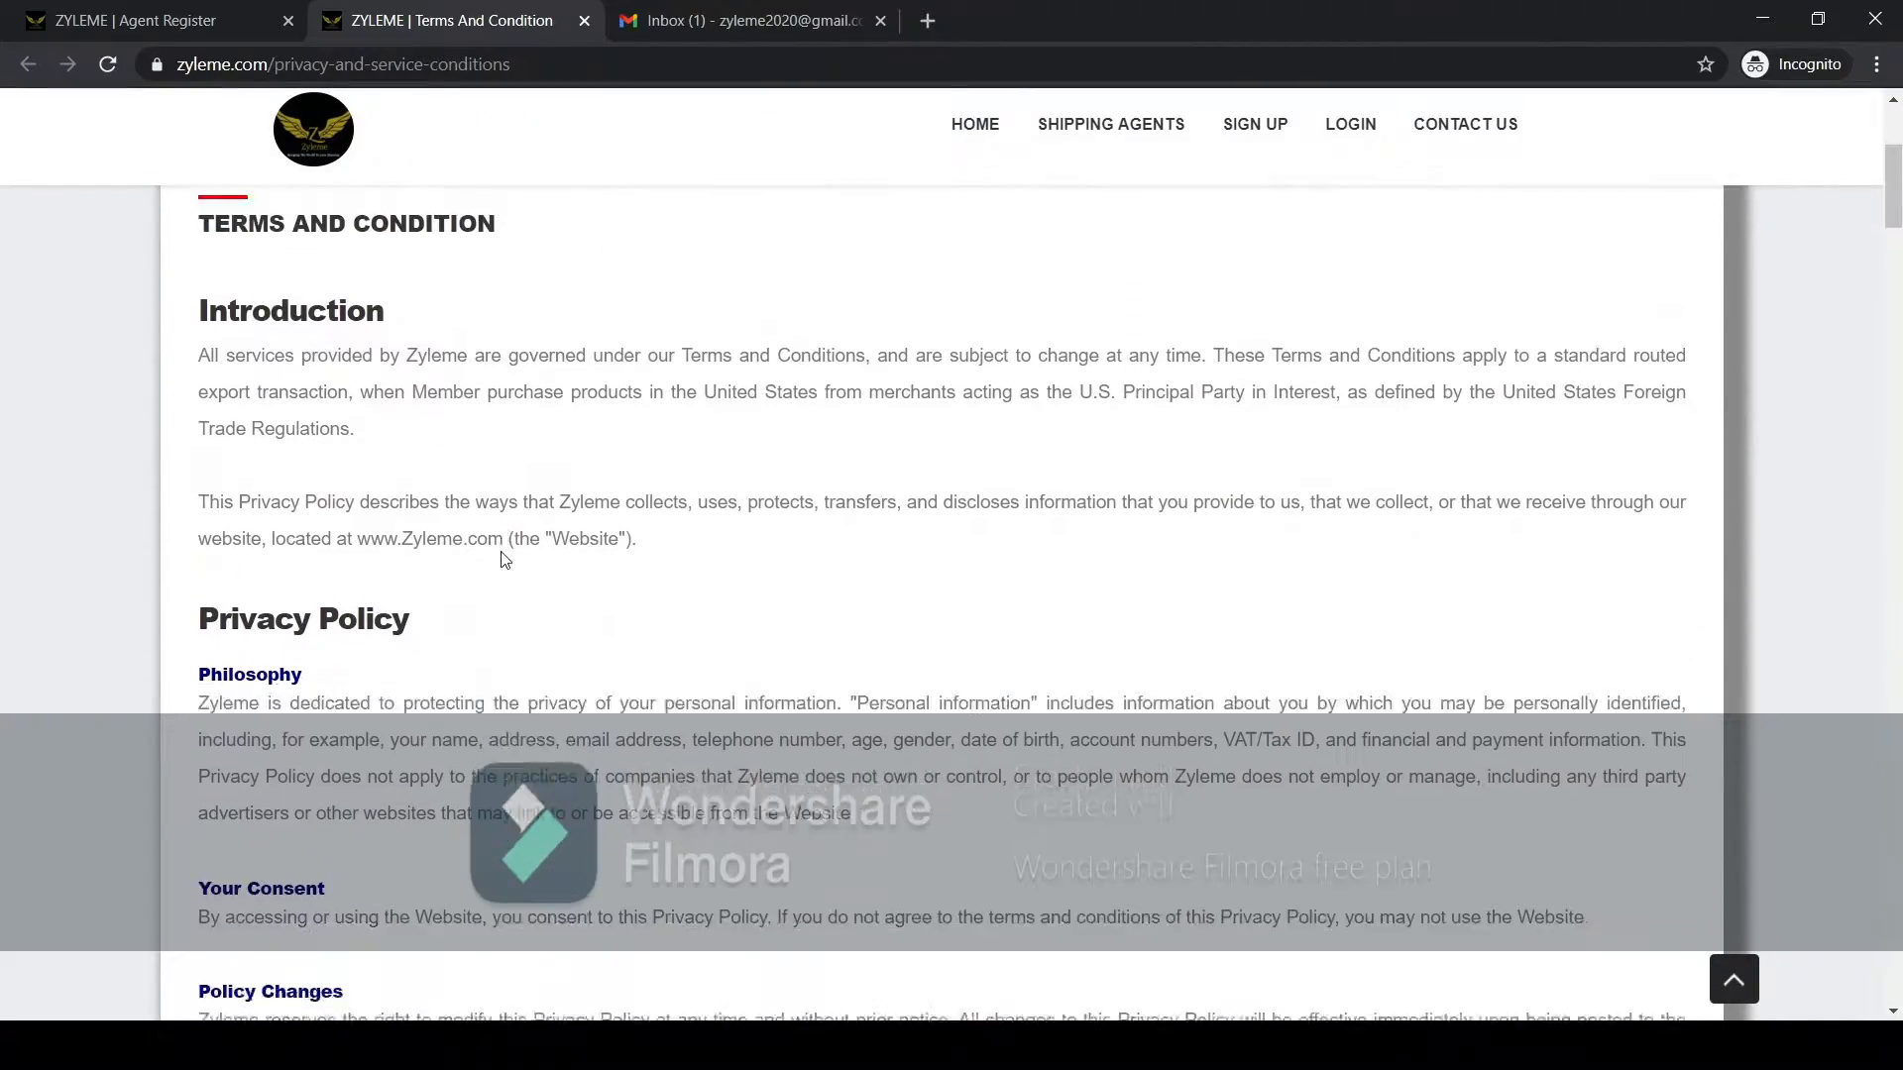
{"action": "scroll", "coordinate": [505, 560], "scroll_direction": "down", "scroll_amount": 15}
{"action": "scroll", "coordinate": [502, 557], "scroll_direction": "down", "scroll_amount": 20}
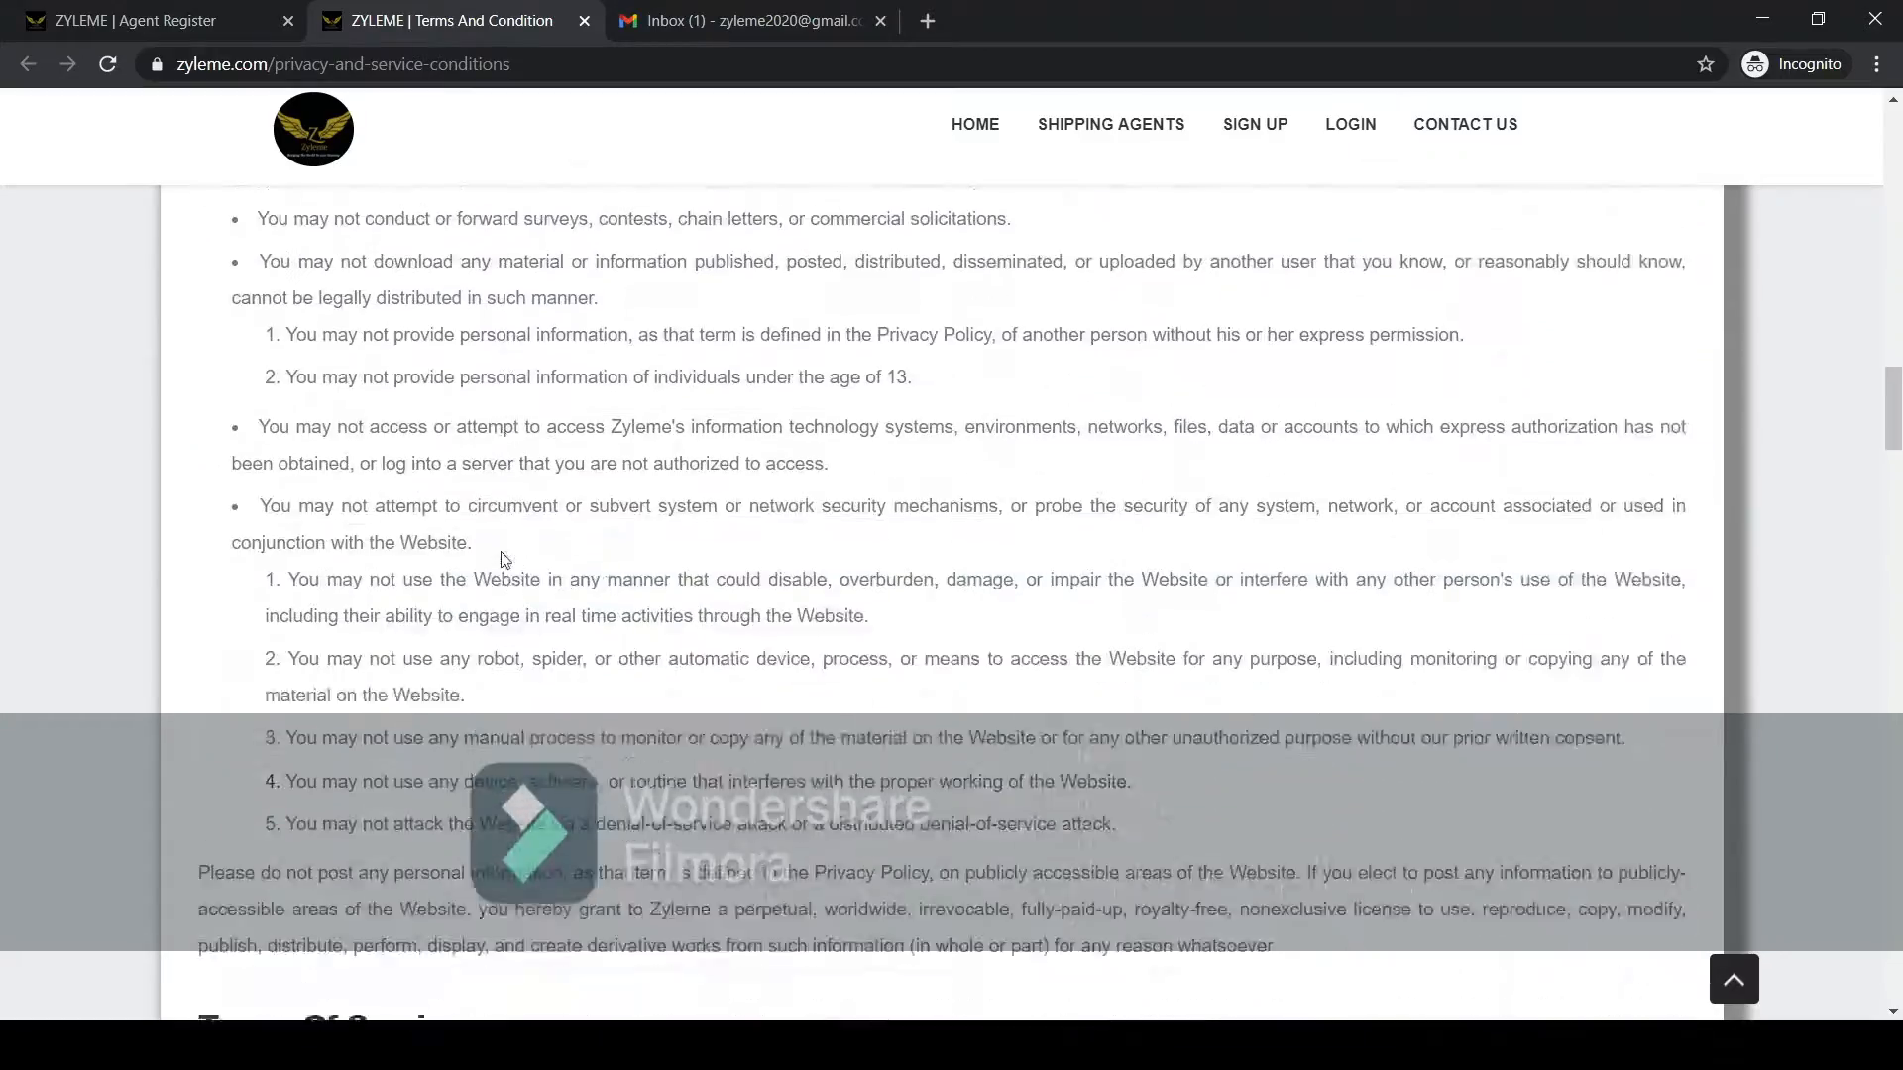
{"action": "scroll", "coordinate": [502, 560], "scroll_direction": "down", "scroll_amount": 20}
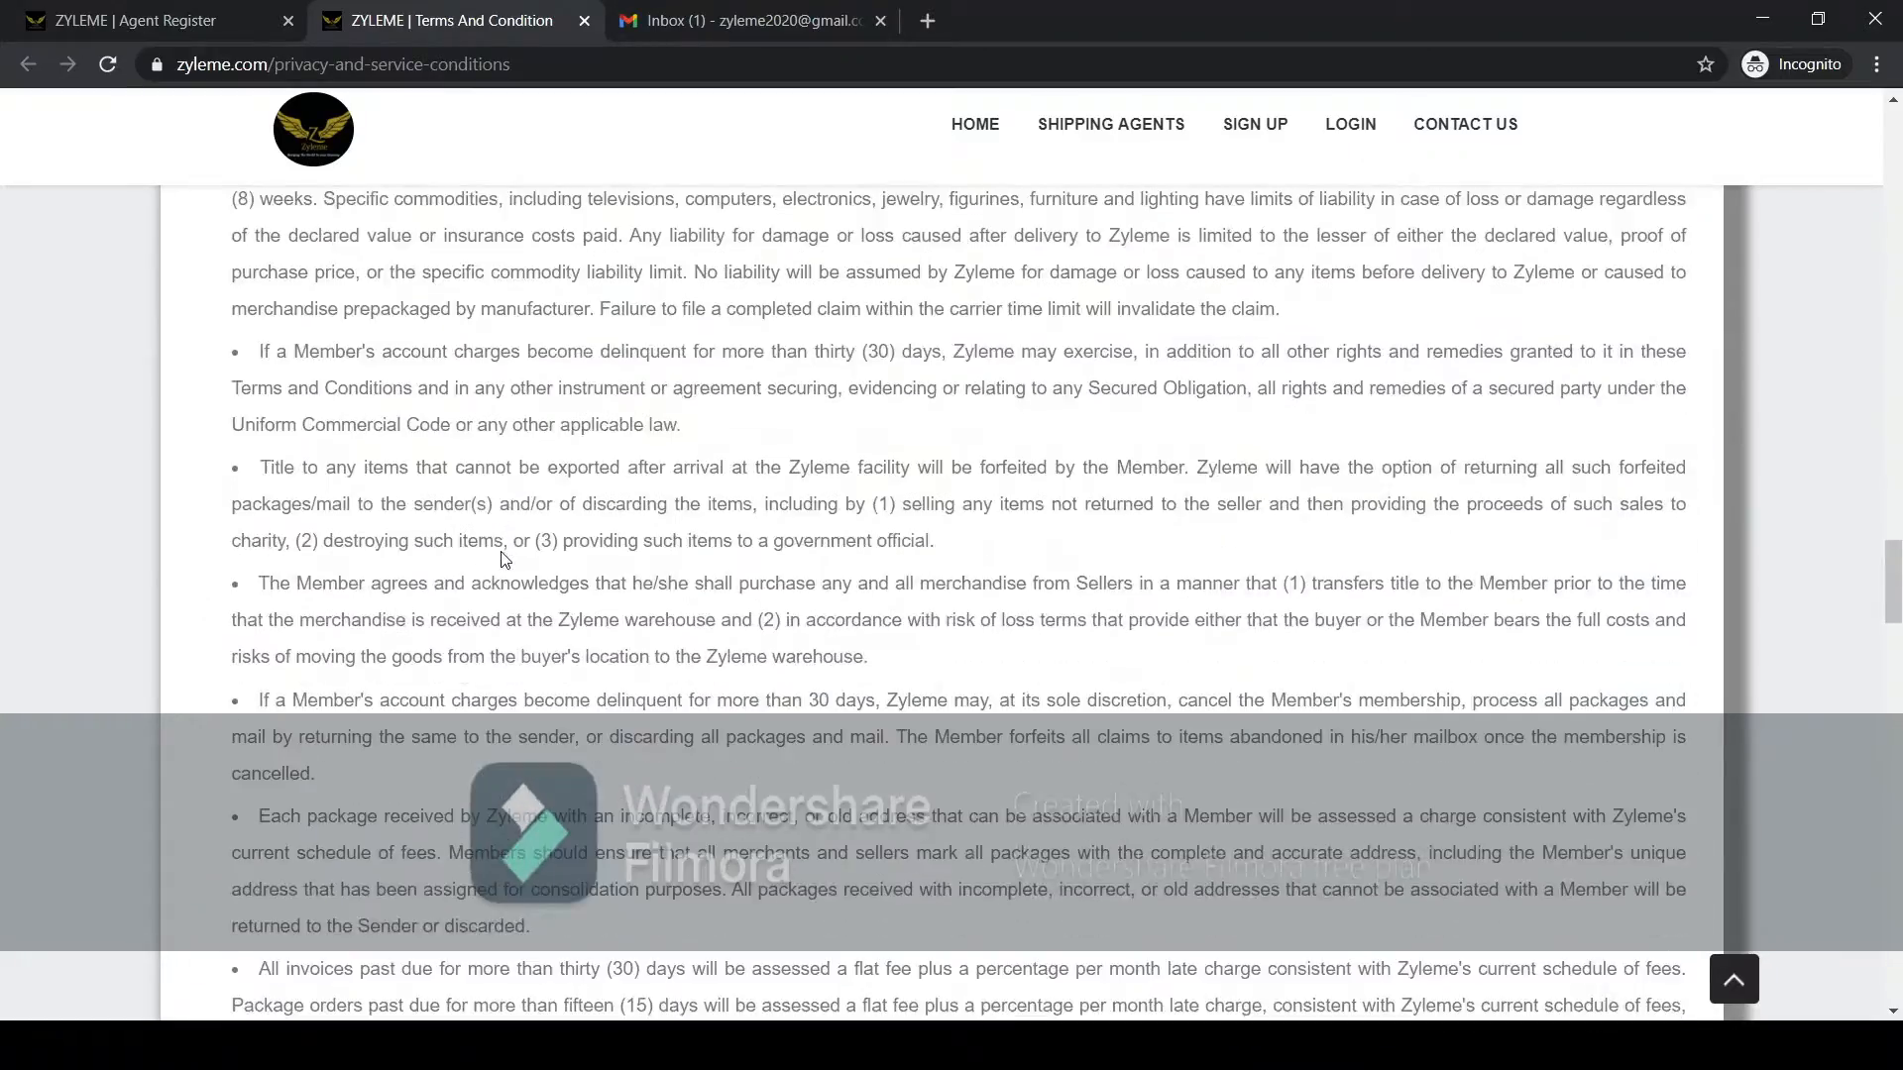
{"action": "scroll", "coordinate": [501, 559], "scroll_direction": "up", "scroll_amount": 5}
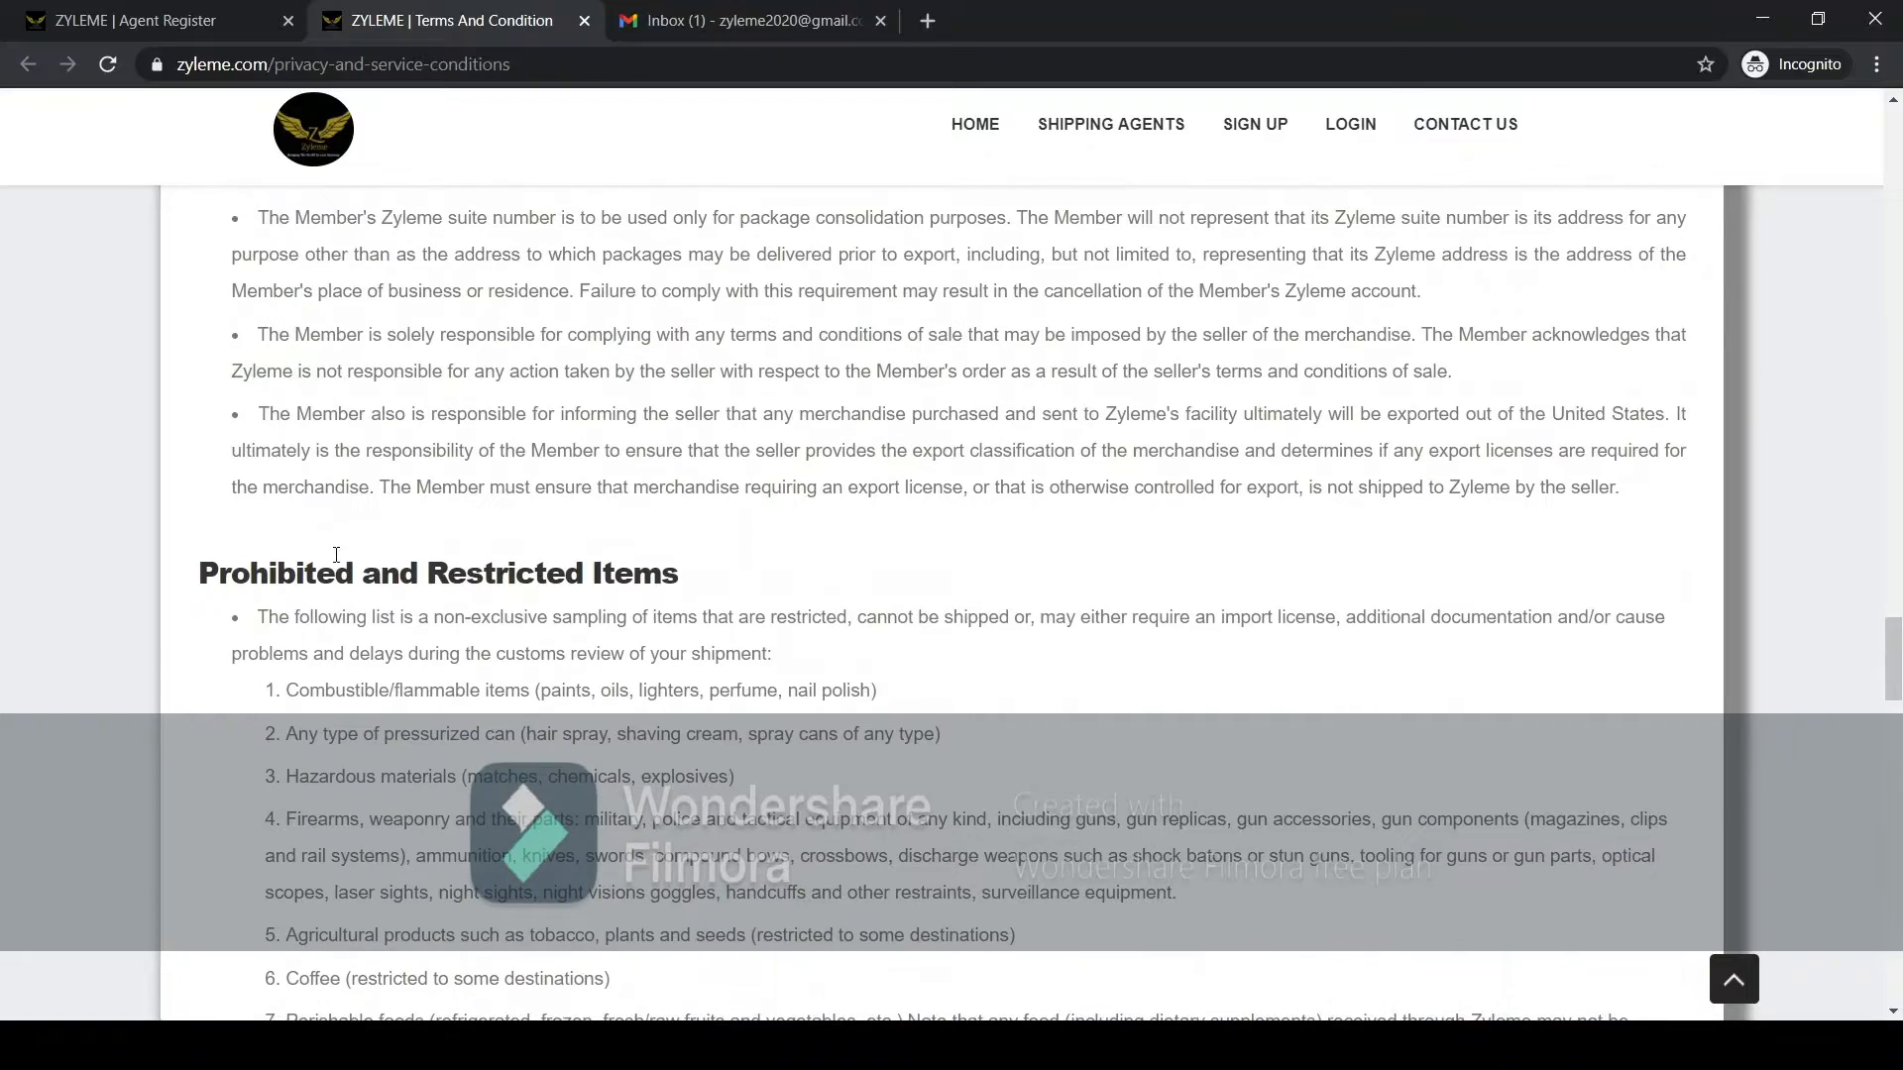
{"action": "scroll", "coordinate": [561, 567], "scroll_direction": "down", "scroll_amount": 5}
{"action": "scroll", "coordinate": [625, 570], "scroll_direction": "up", "scroll_amount": 3}
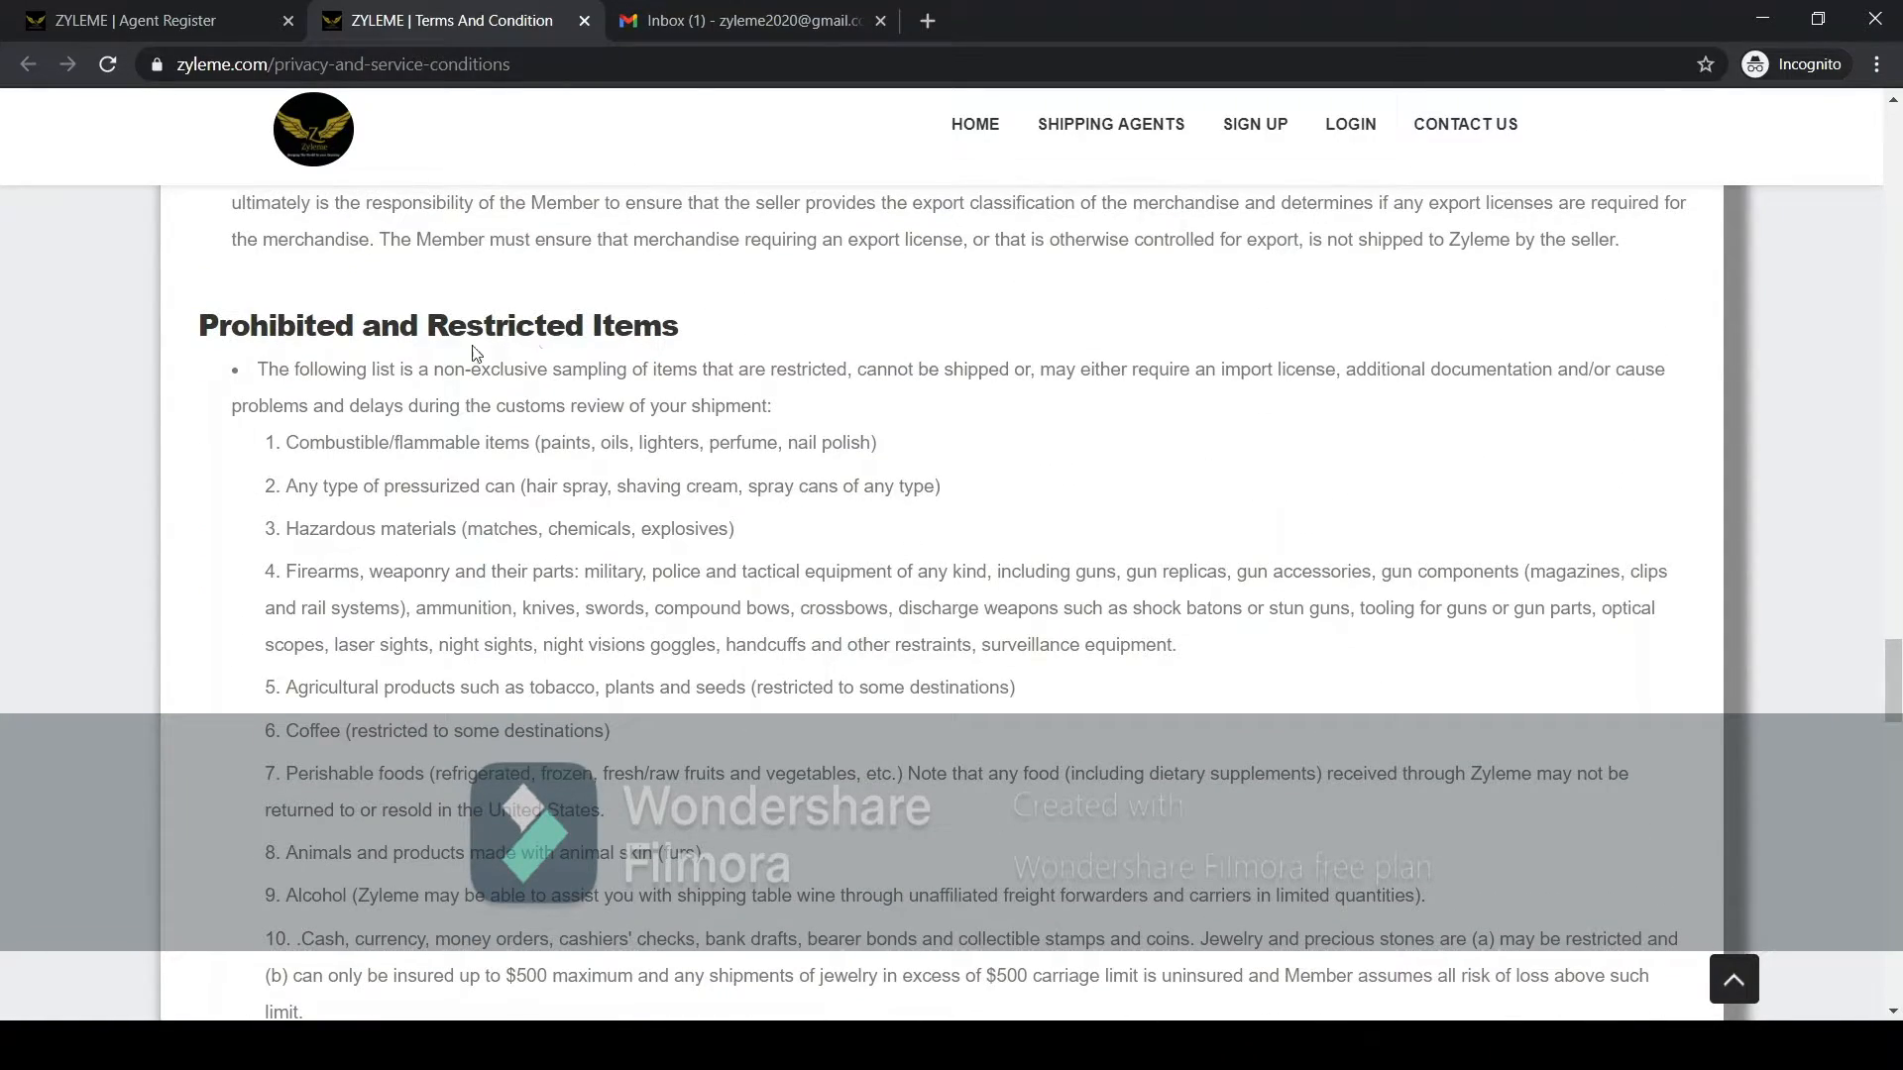
{"action": "scroll", "coordinate": [400, 443], "scroll_direction": "down", "scroll_amount": 4}
{"action": "scroll", "coordinate": [397, 450], "scroll_direction": "down", "scroll_amount": 7}
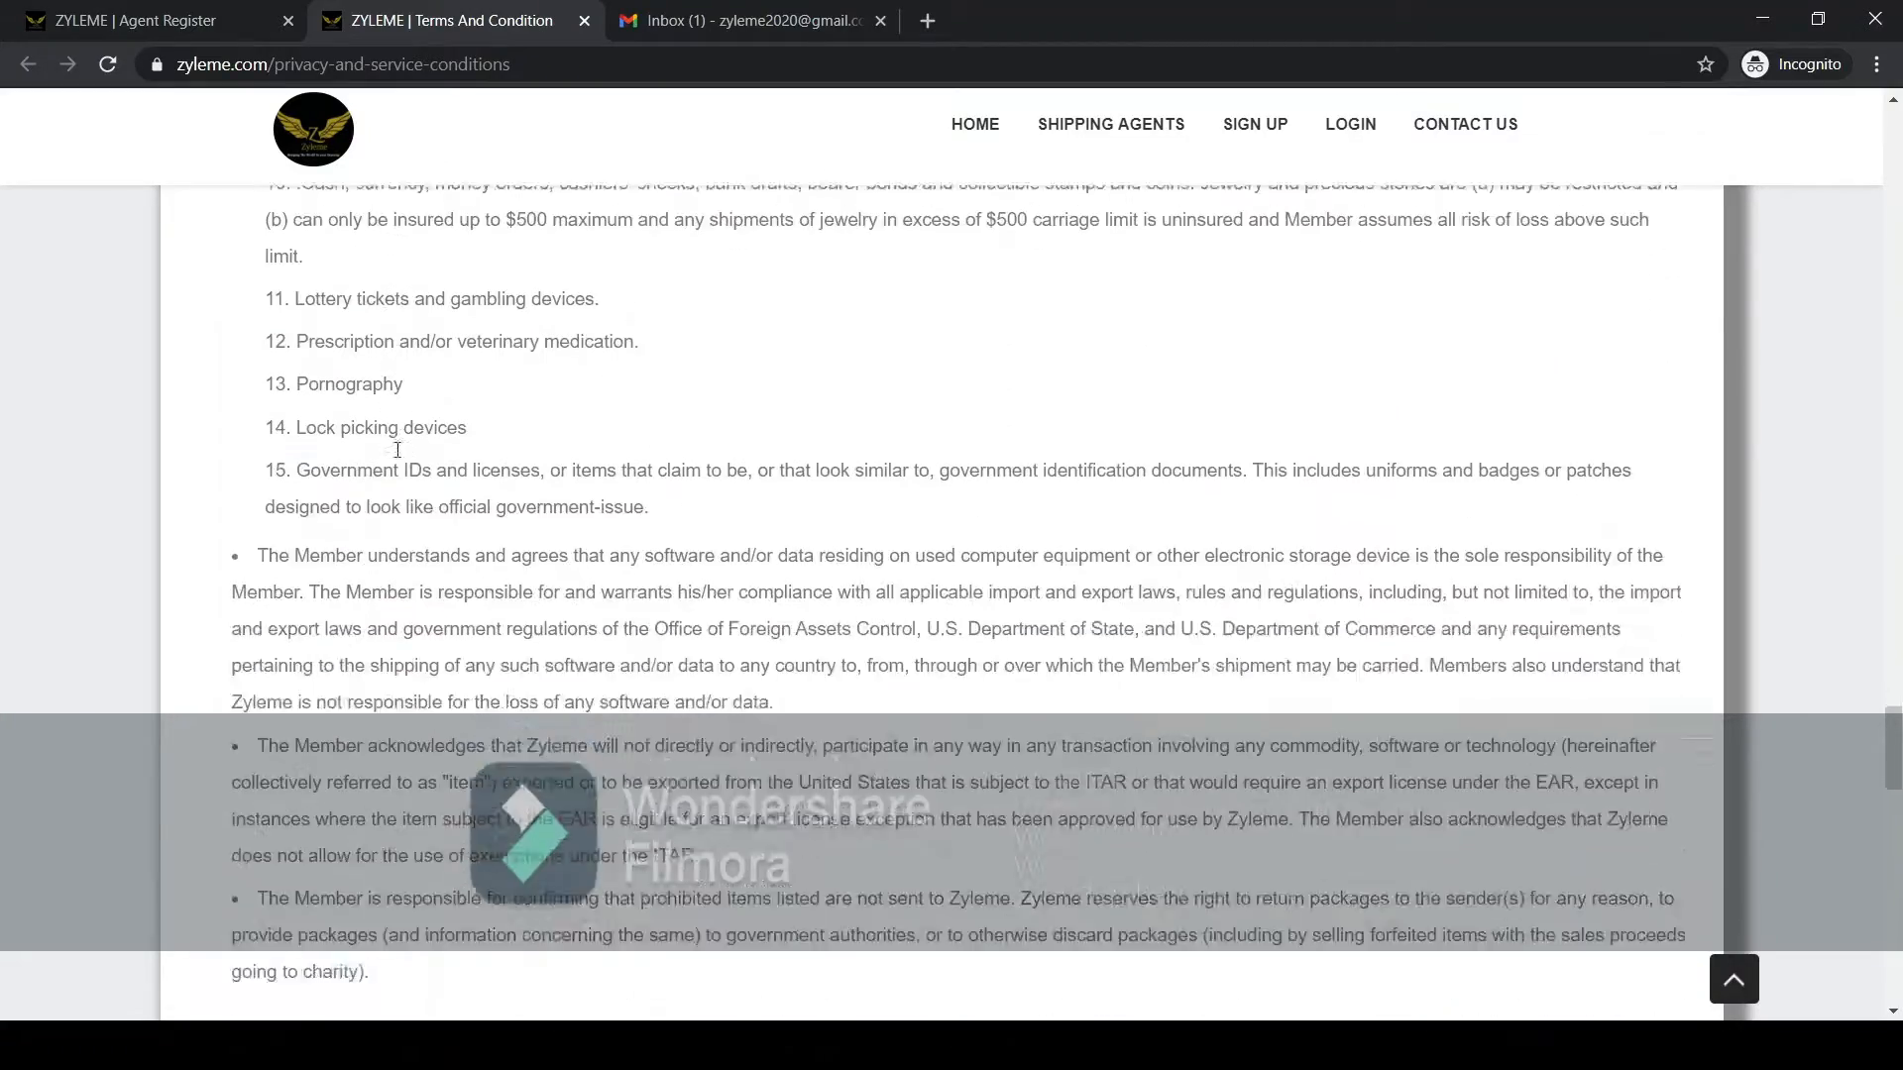
{"action": "scroll", "coordinate": [398, 450], "scroll_direction": "down", "scroll_amount": 7}
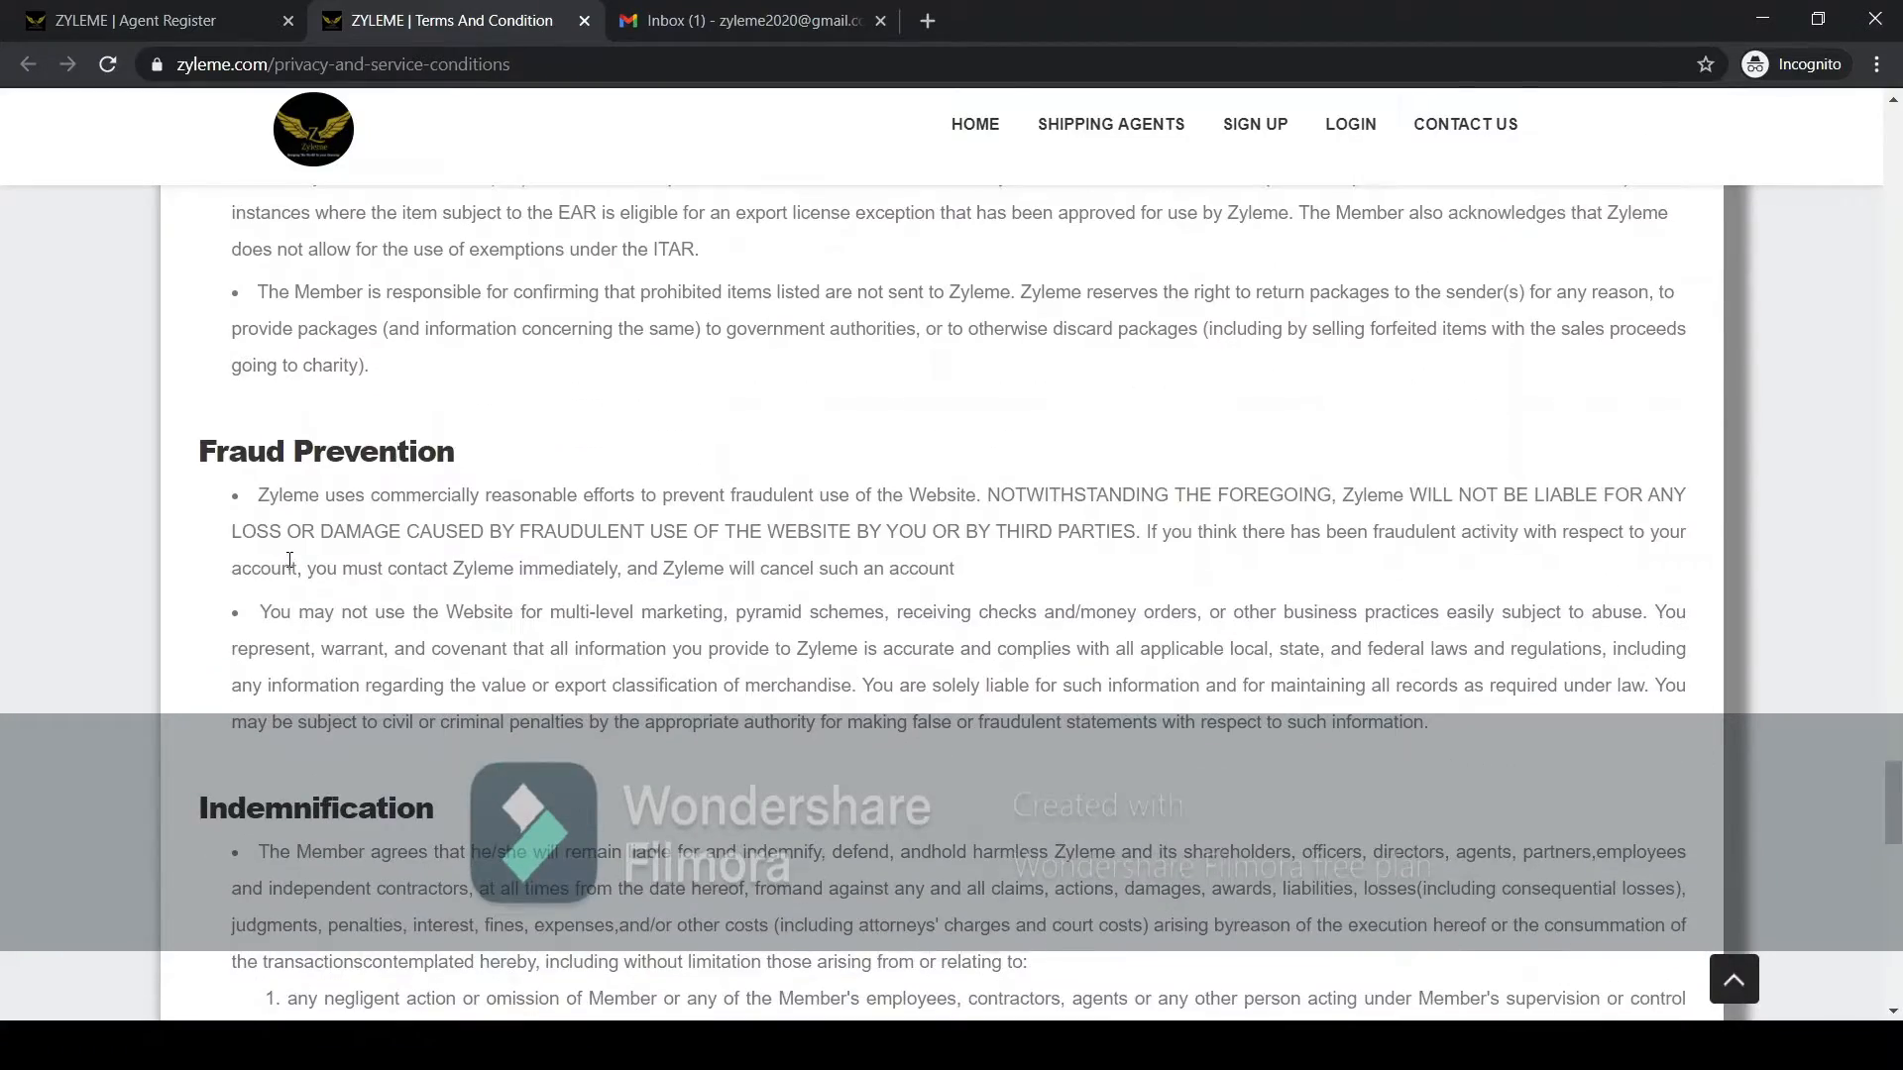
{"action": "scroll", "coordinate": [420, 510], "scroll_direction": "down", "scroll_amount": 6}
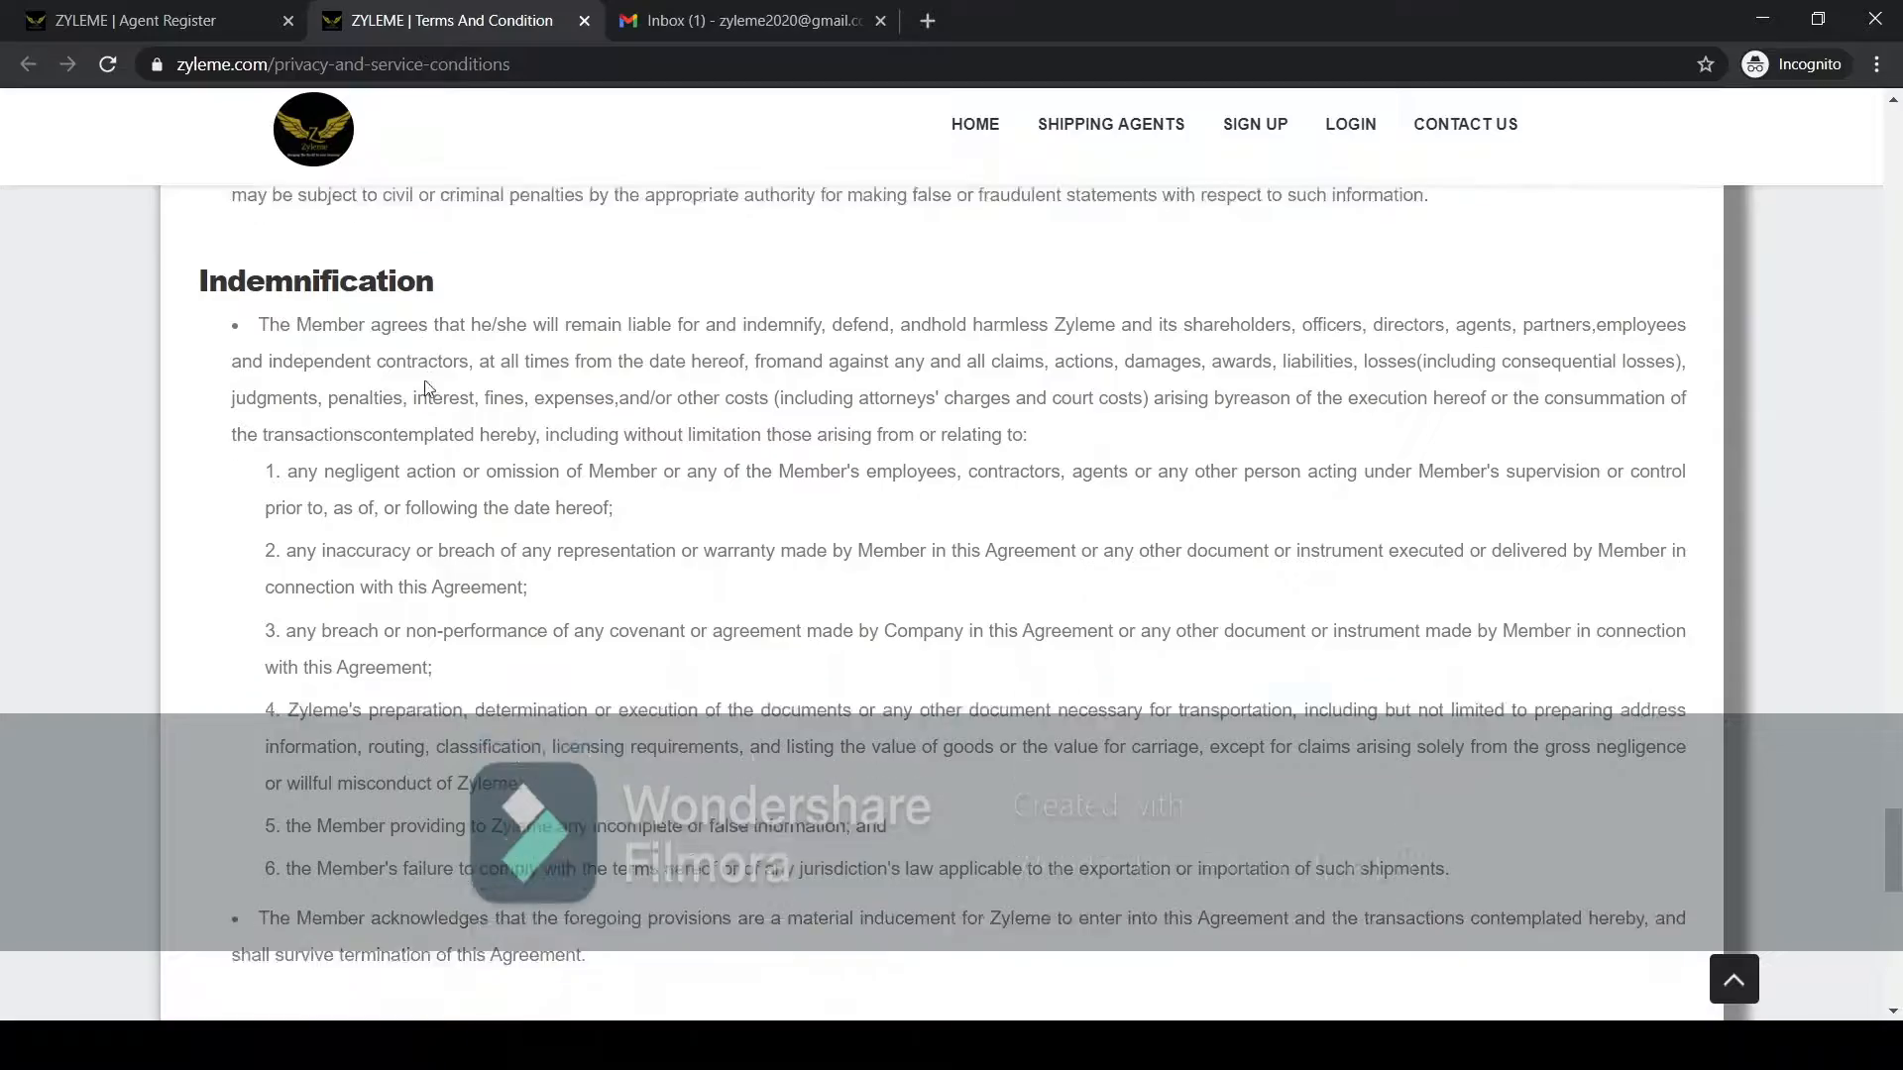
{"action": "scroll", "coordinate": [429, 536], "scroll_direction": "down", "scroll_amount": 3}
{"action": "scroll", "coordinate": [356, 500], "scroll_direction": "up", "scroll_amount": 15}
{"action": "scroll", "coordinate": [359, 500], "scroll_direction": "up", "scroll_amount": 20}
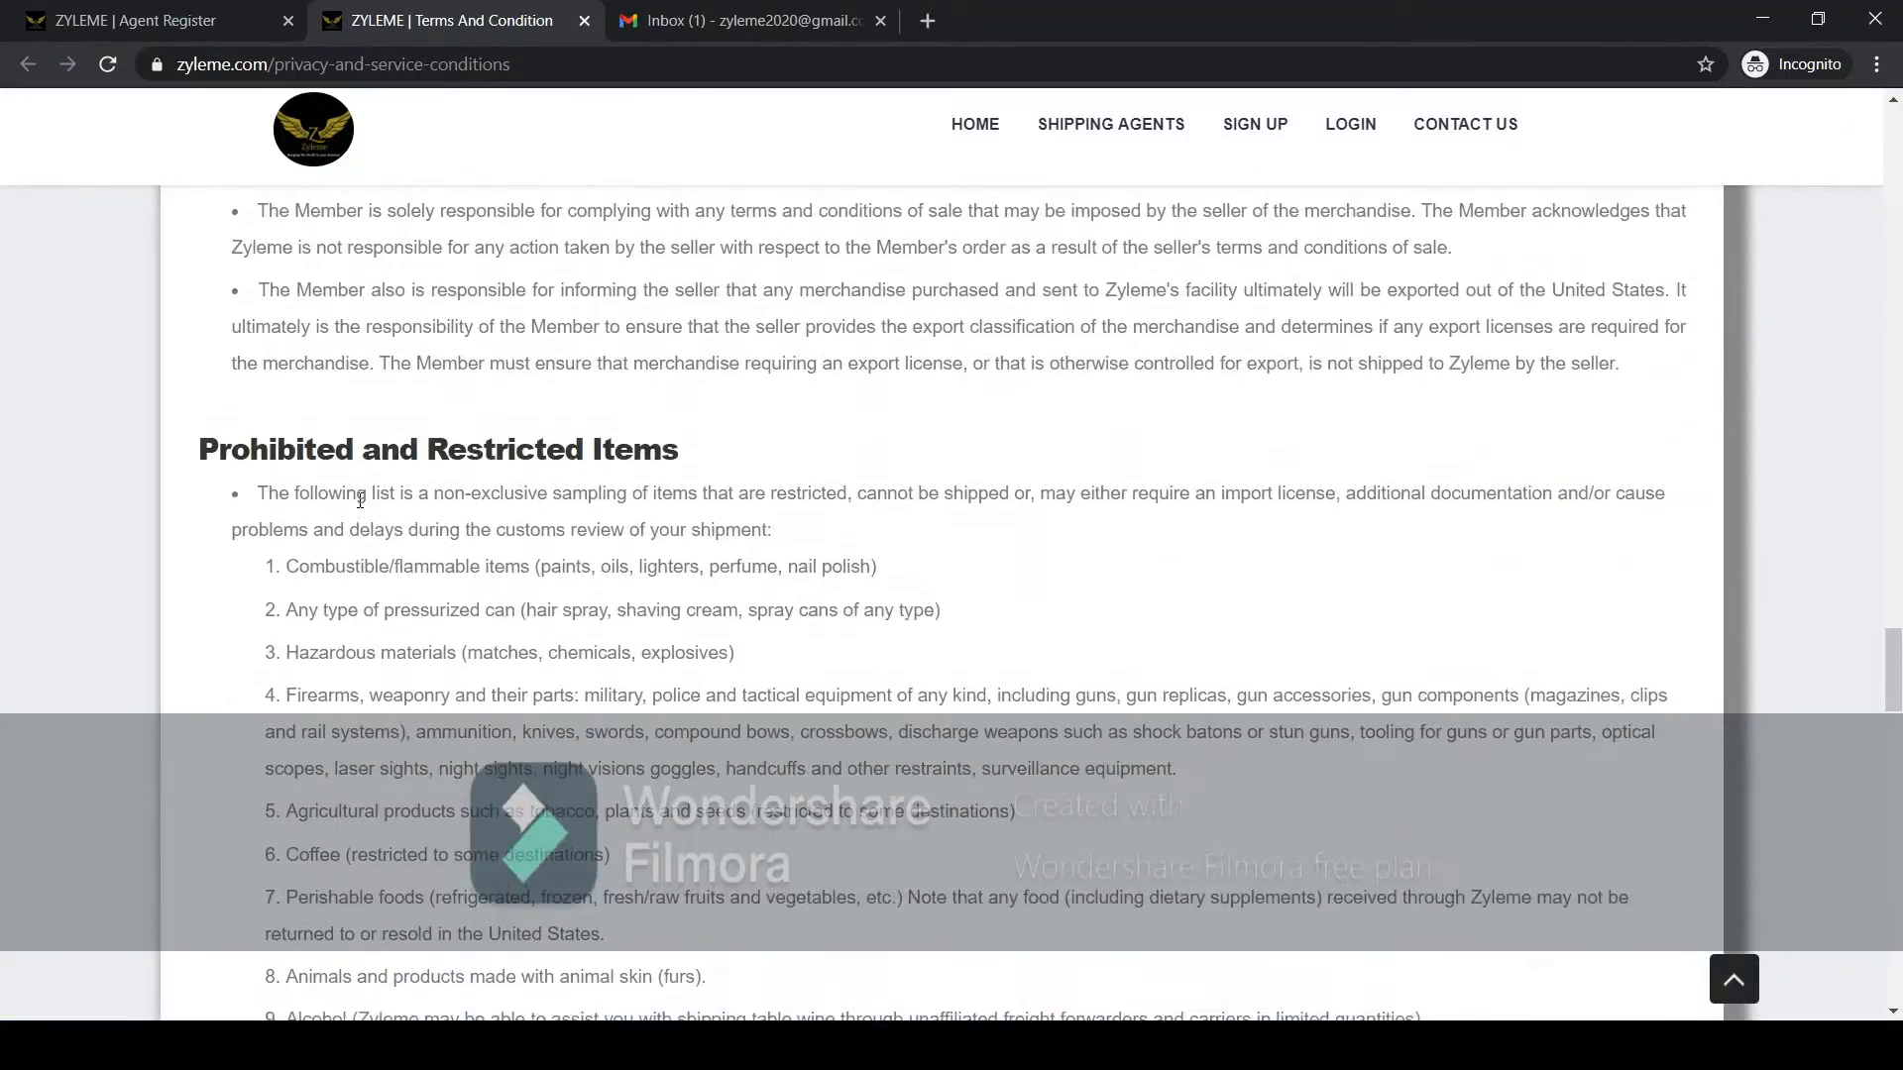
{"action": "scroll", "coordinate": [359, 500], "scroll_direction": "up", "scroll_amount": 20}
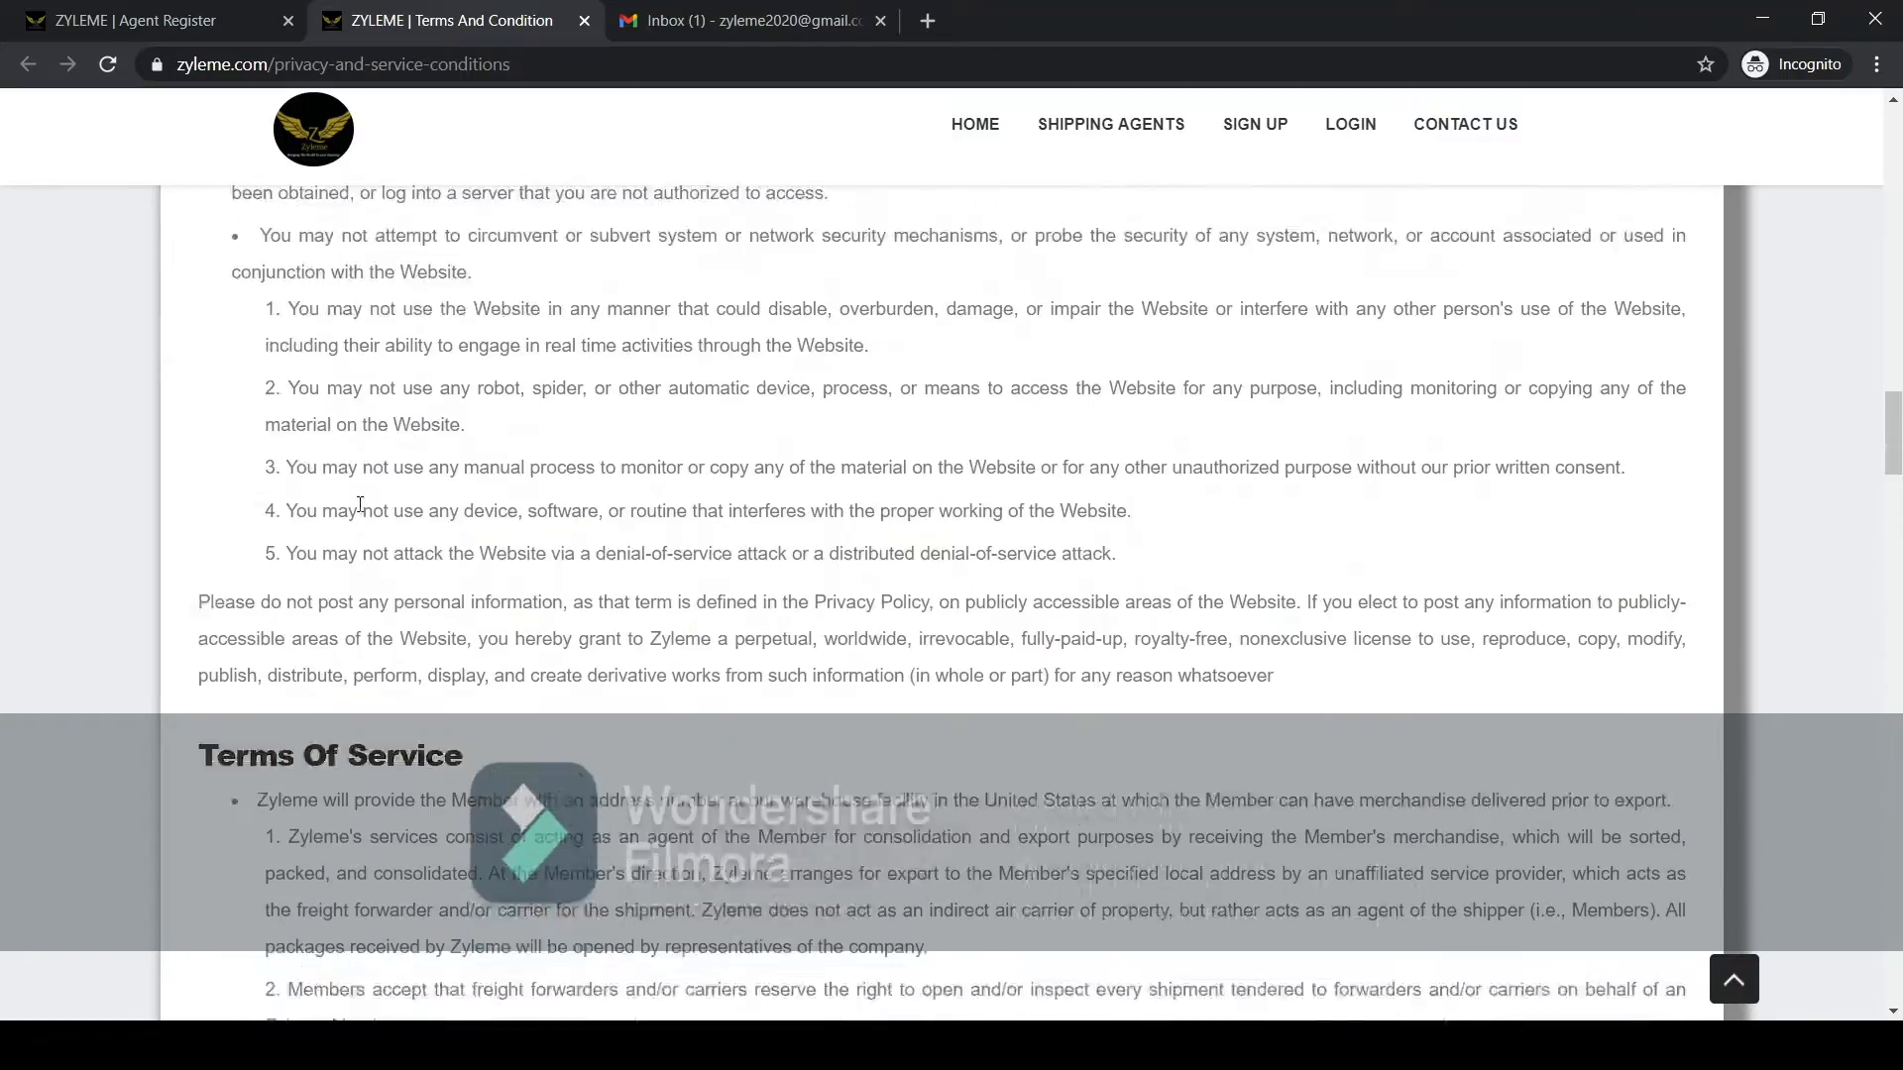
{"action": "scroll", "coordinate": [359, 510], "scroll_direction": "up", "scroll_amount": 15}
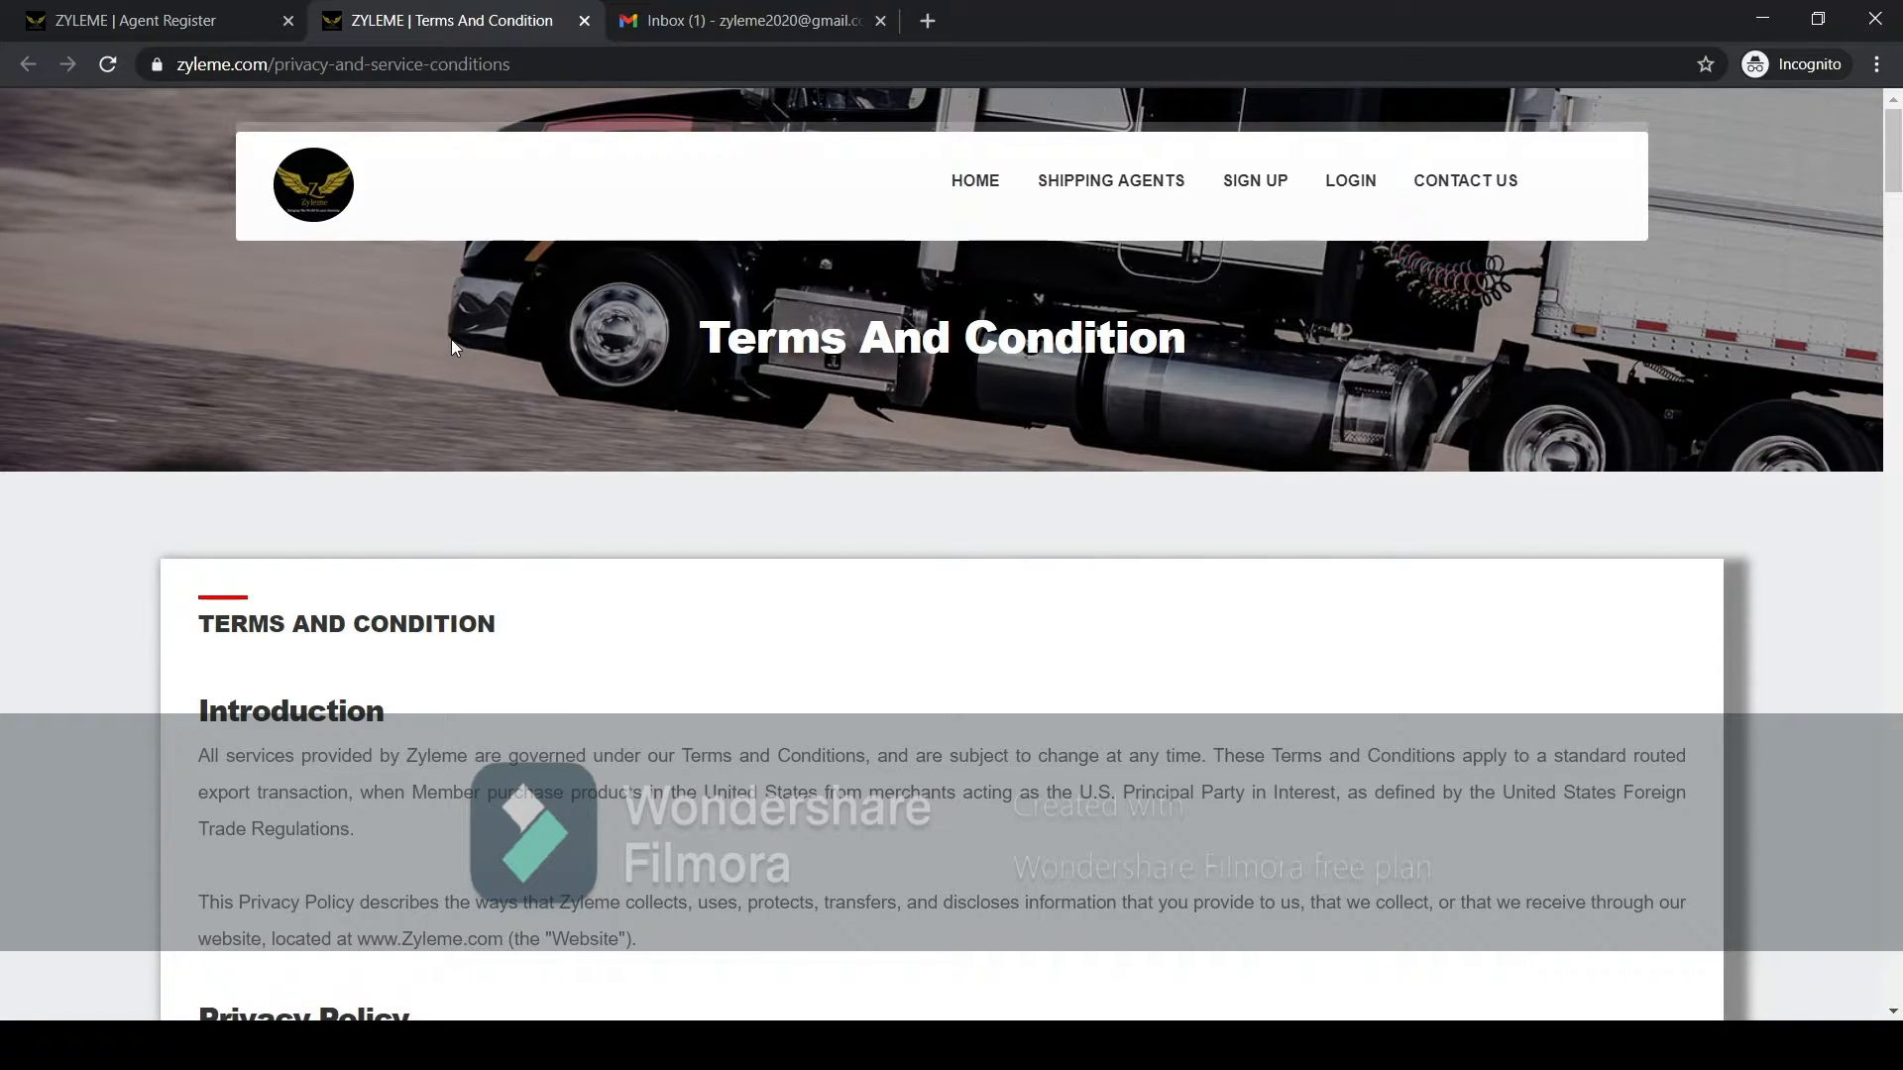
Return to the agent registration form, agree to the terms and conditions, and create the account.
{"action": "left_click", "coordinate": [140, 30]}
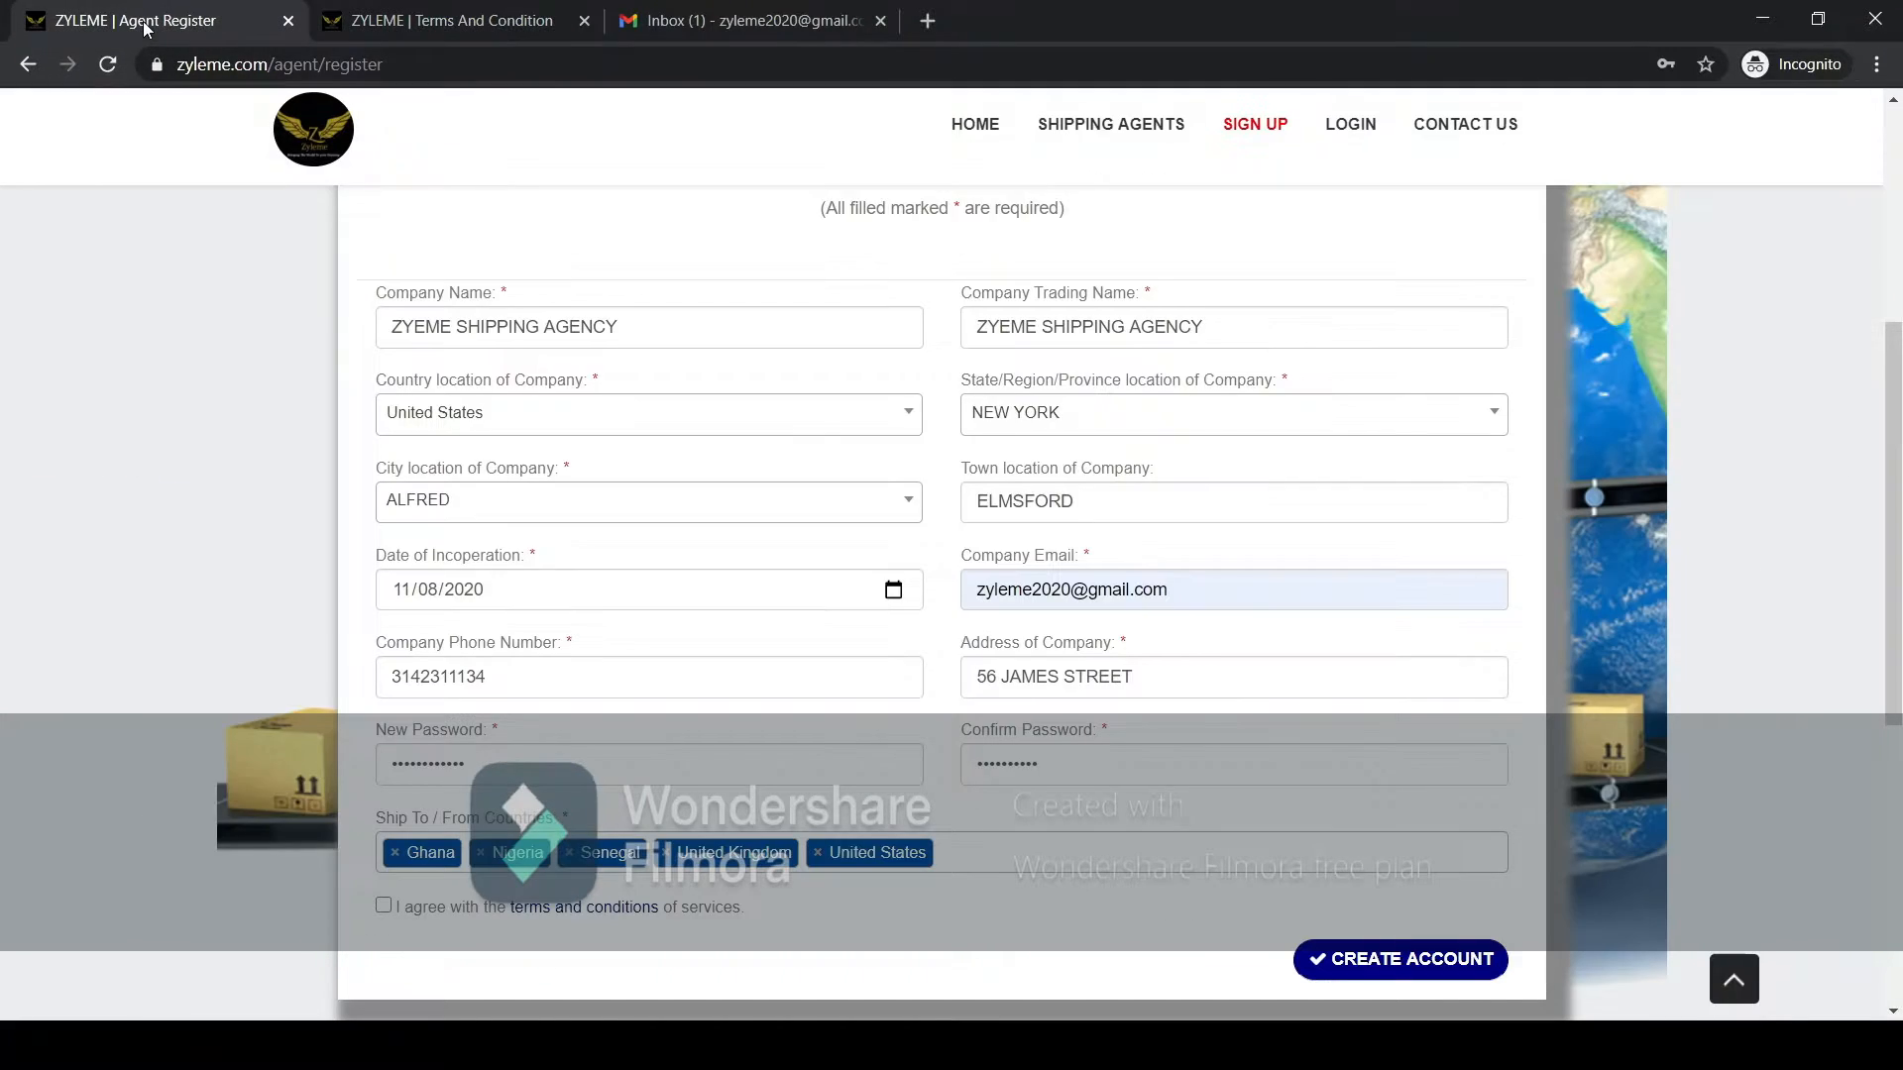
{"action": "left_click", "coordinate": [385, 906]}
{"action": "left_click", "coordinate": [1352, 976]}
{"action": "left_click", "coordinate": [1350, 970]}
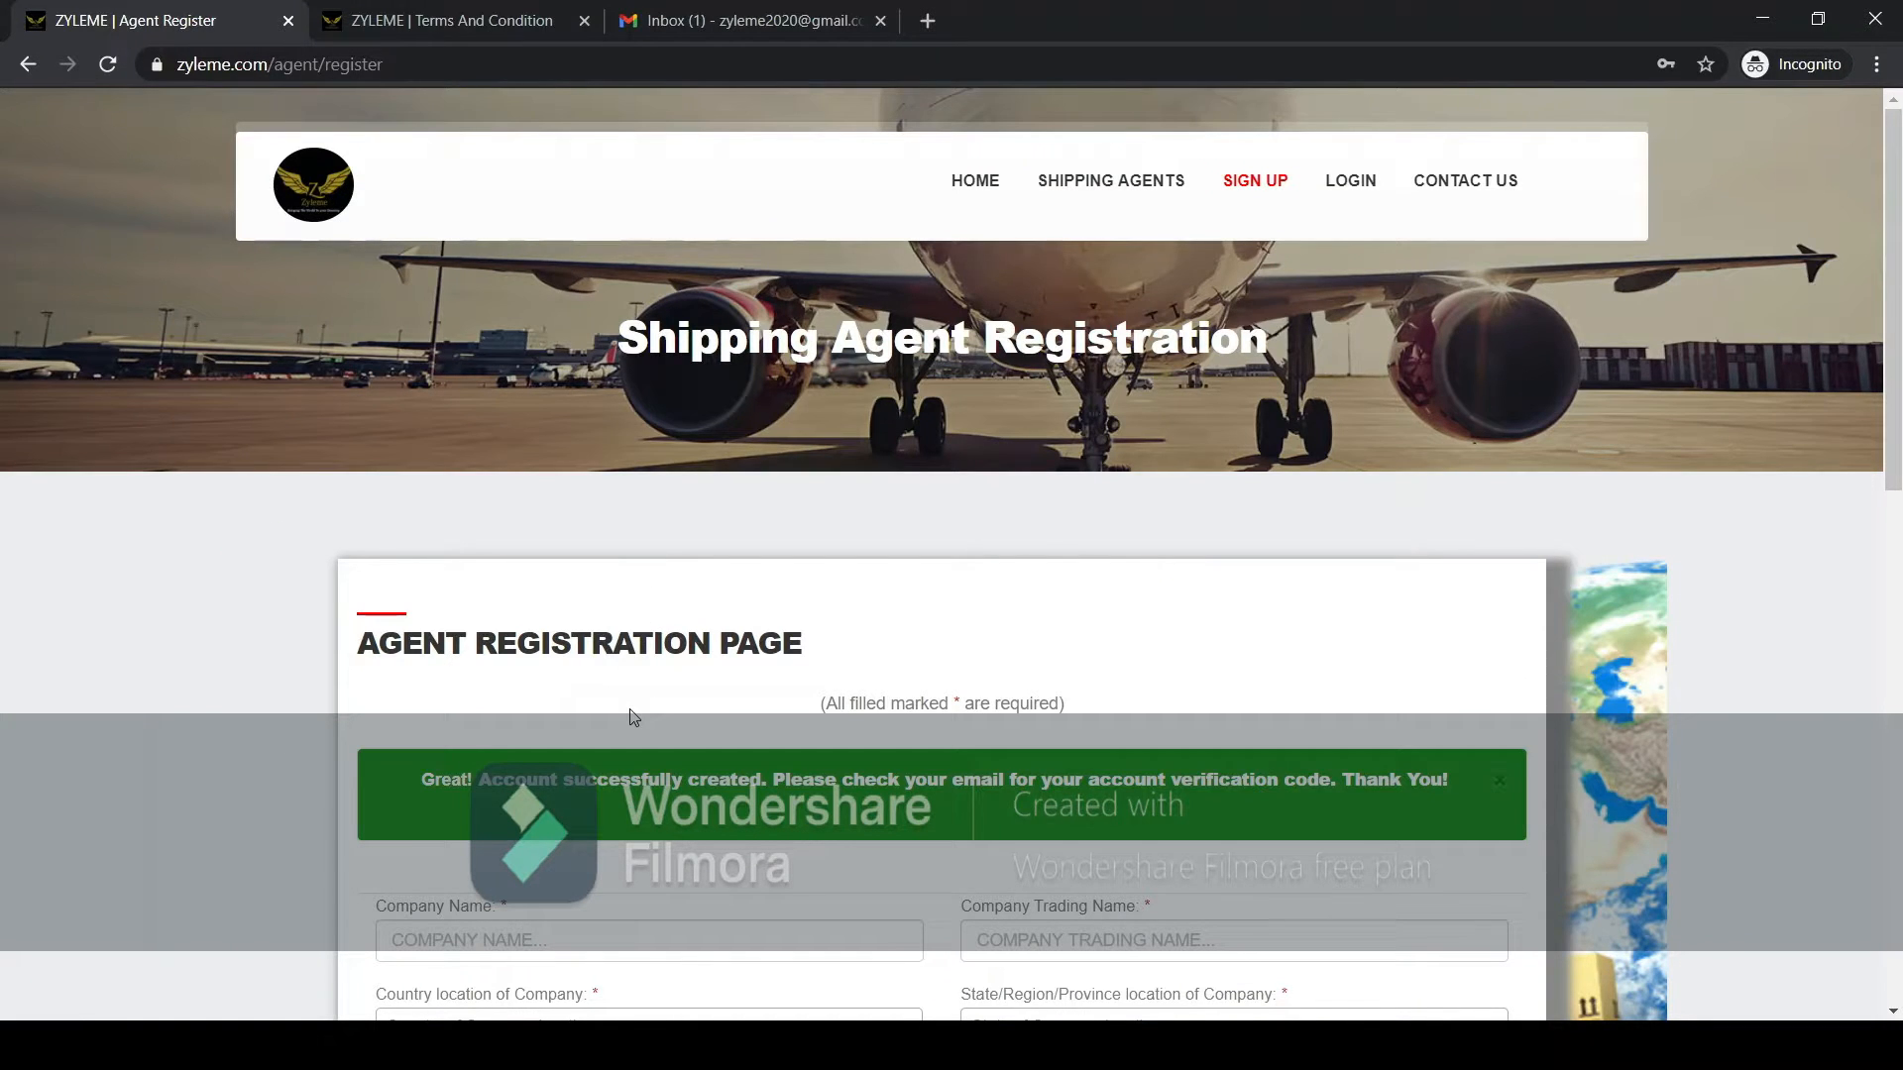
{"action": "scroll", "coordinate": [633, 716], "scroll_direction": "down", "scroll_amount": 3}
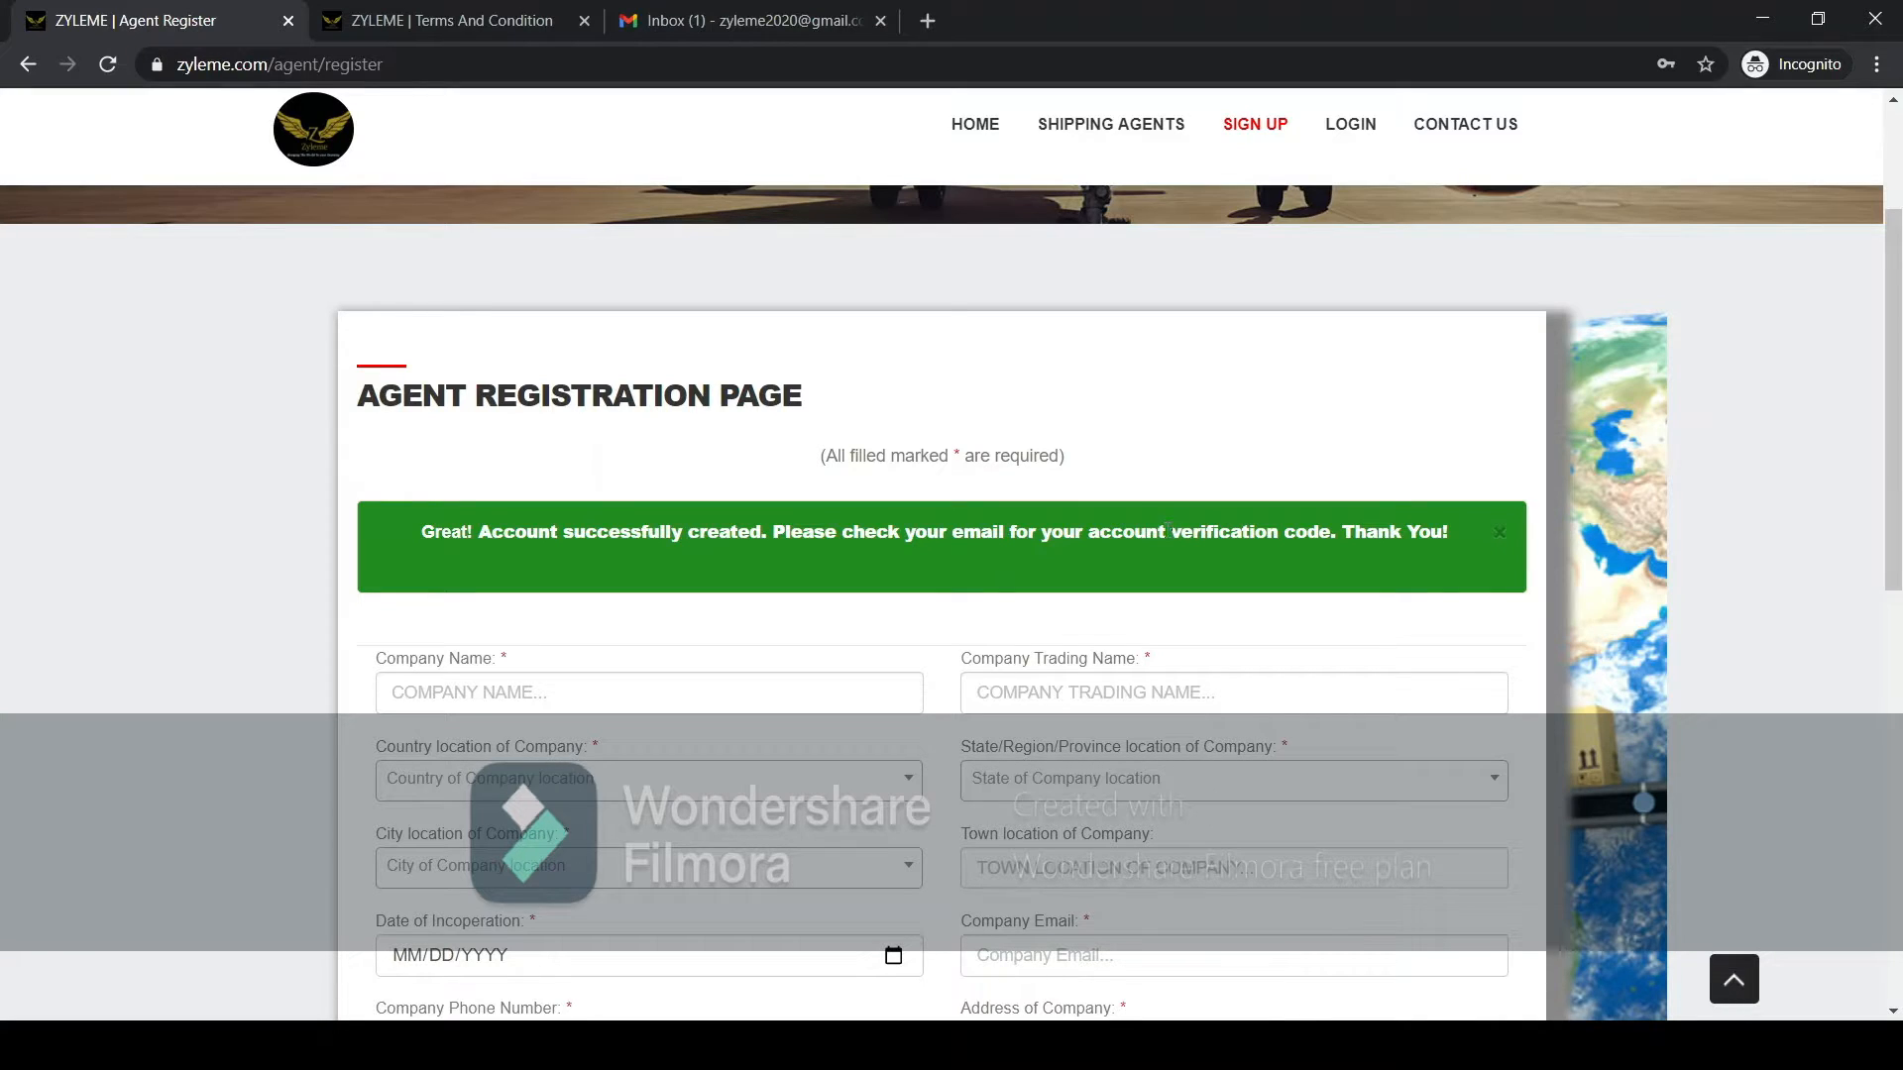
{"action": "scroll", "coordinate": [1221, 540], "scroll_direction": "down", "scroll_amount": 3}
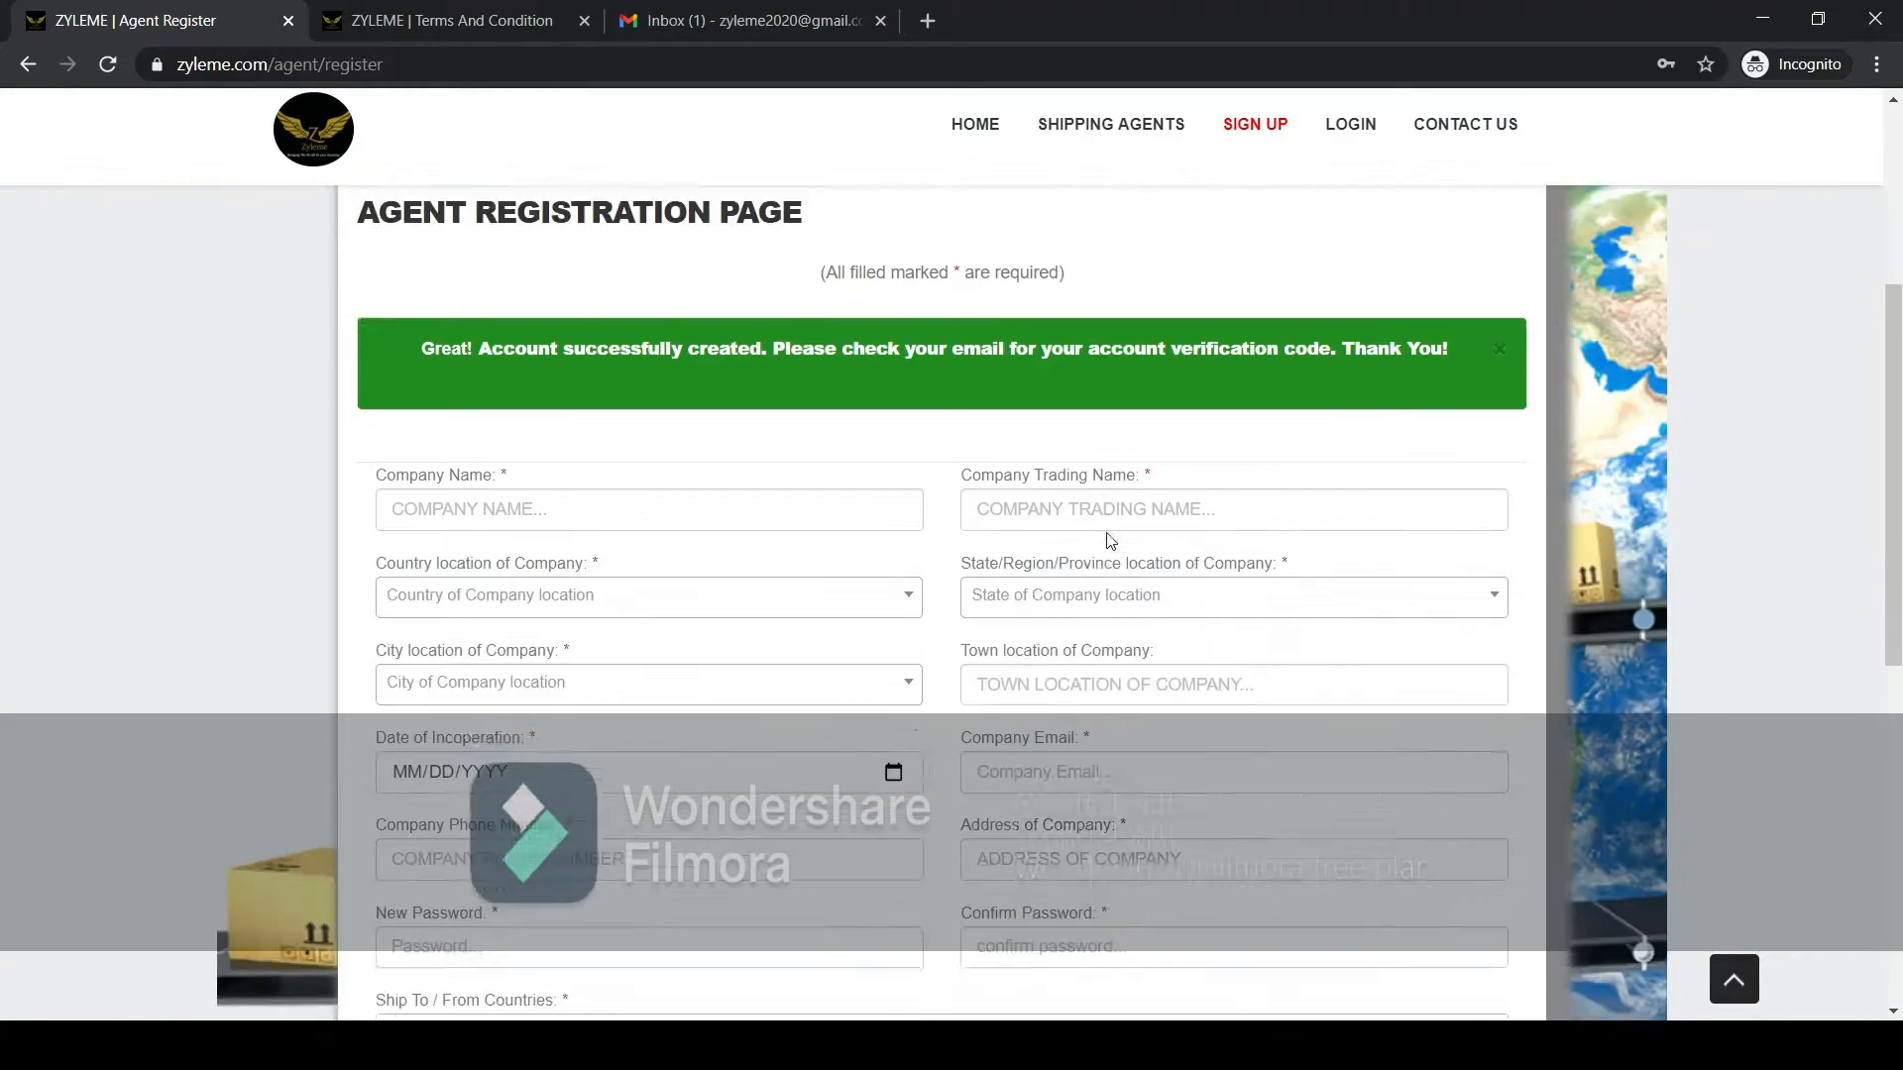
{"action": "scroll", "coordinate": [1105, 544], "scroll_direction": "up", "scroll_amount": 4}
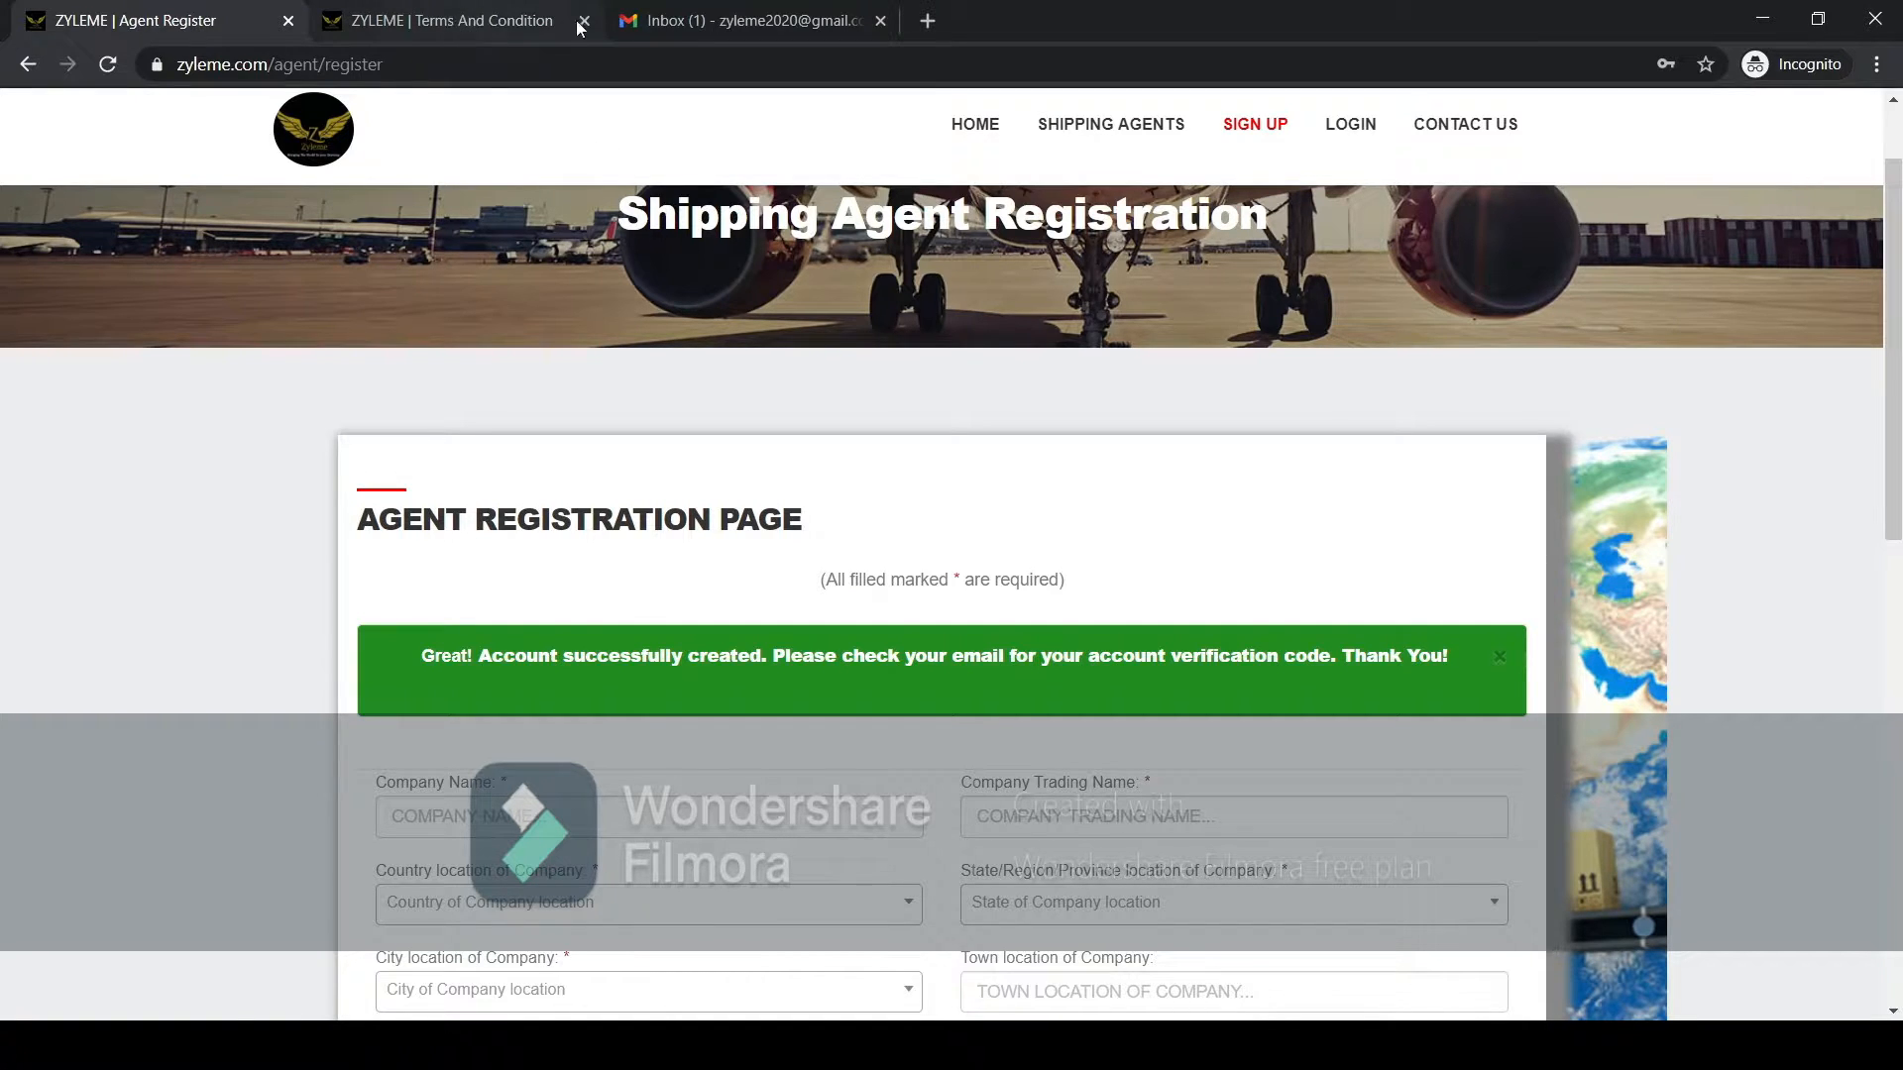
Switch to Gmail, reload the inbox and open the Account Verification e-mail from Zyleme.
{"action": "left_click", "coordinate": [682, 22]}
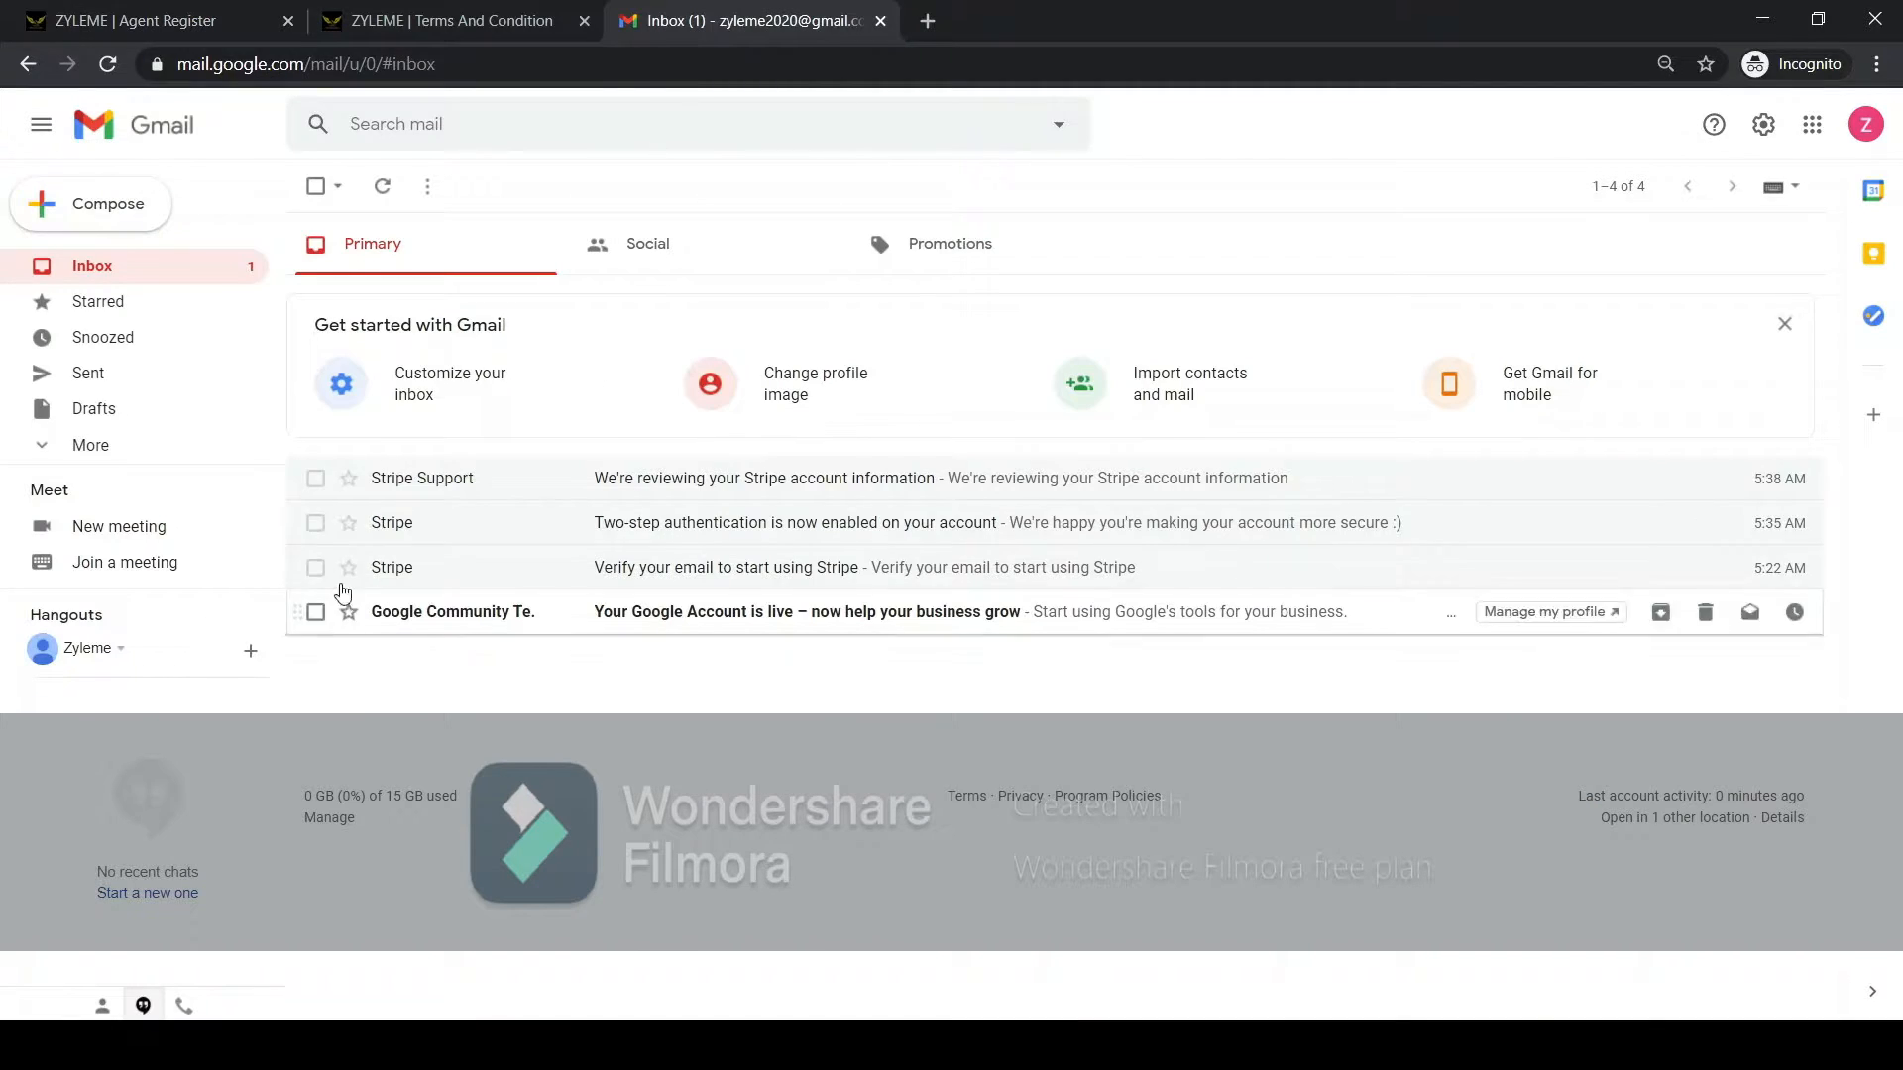
{"action": "left_click", "coordinate": [109, 64]}
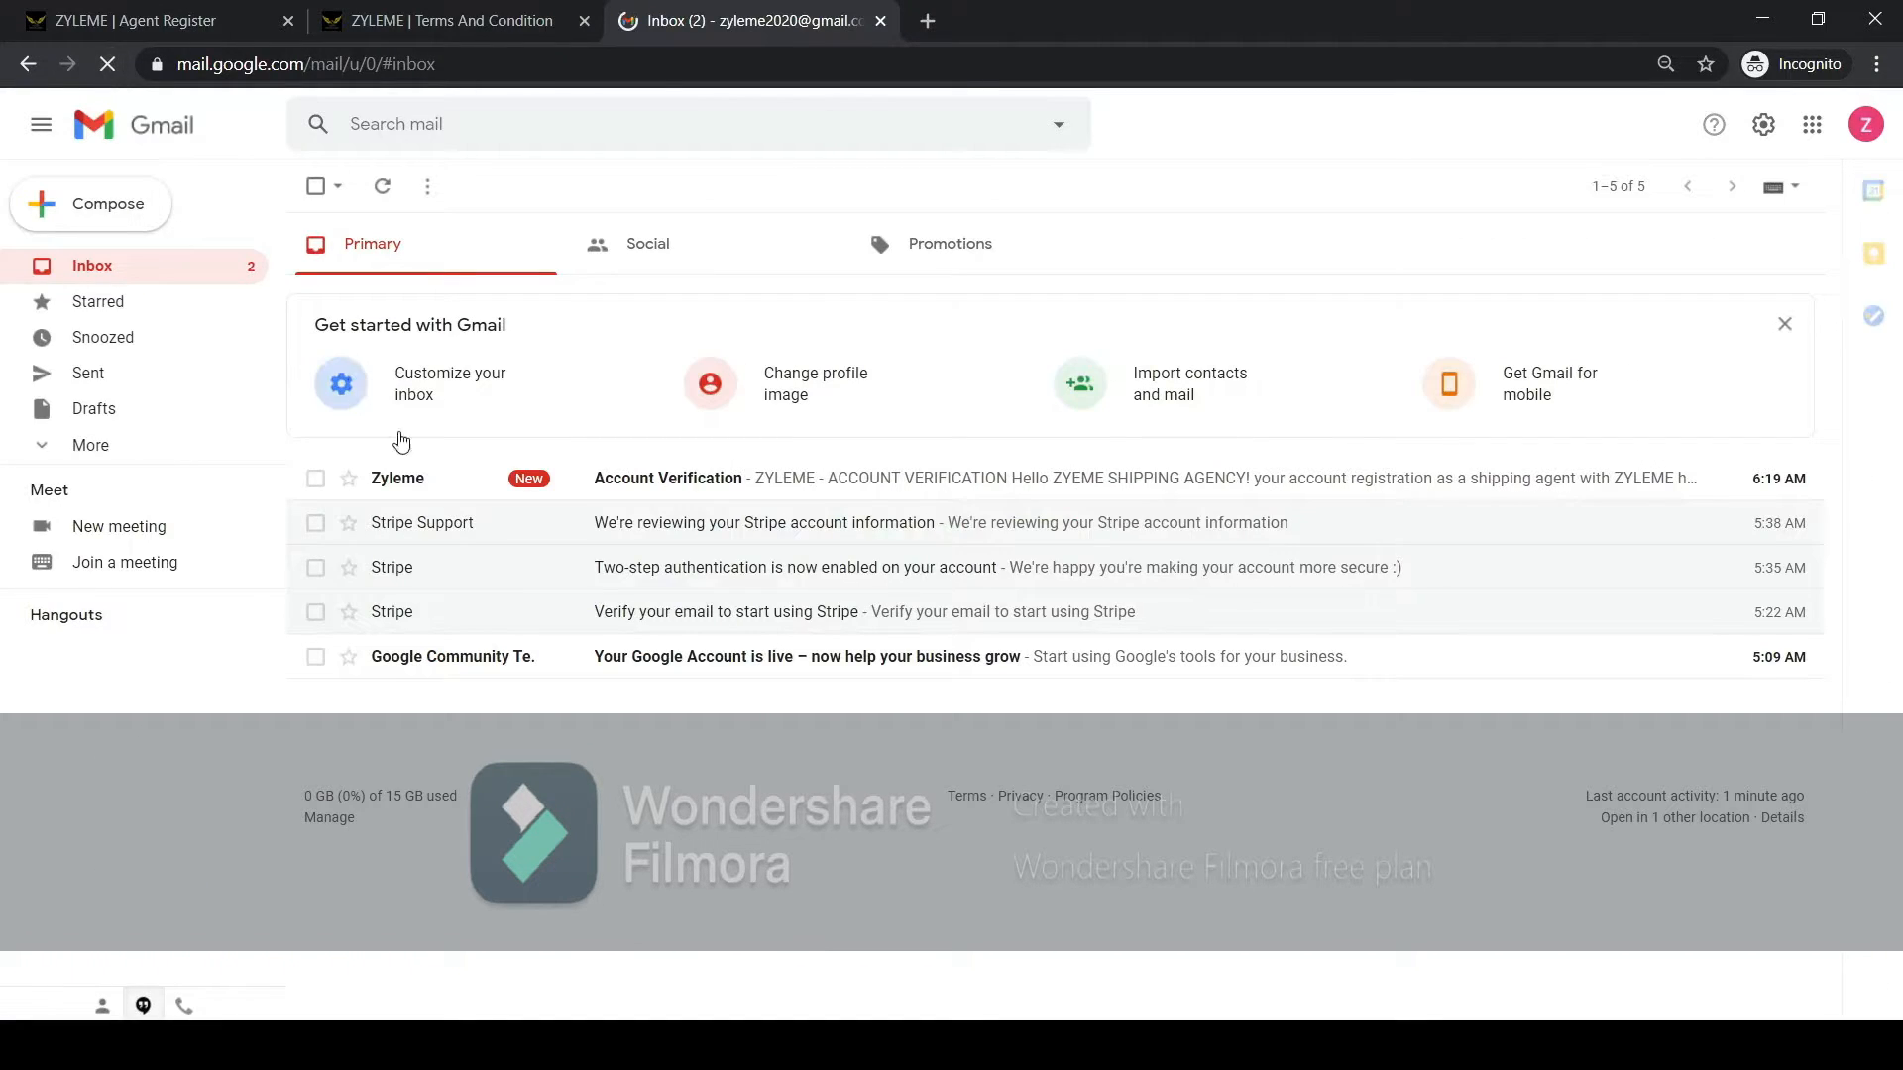
{"action": "left_click", "coordinate": [447, 481]}
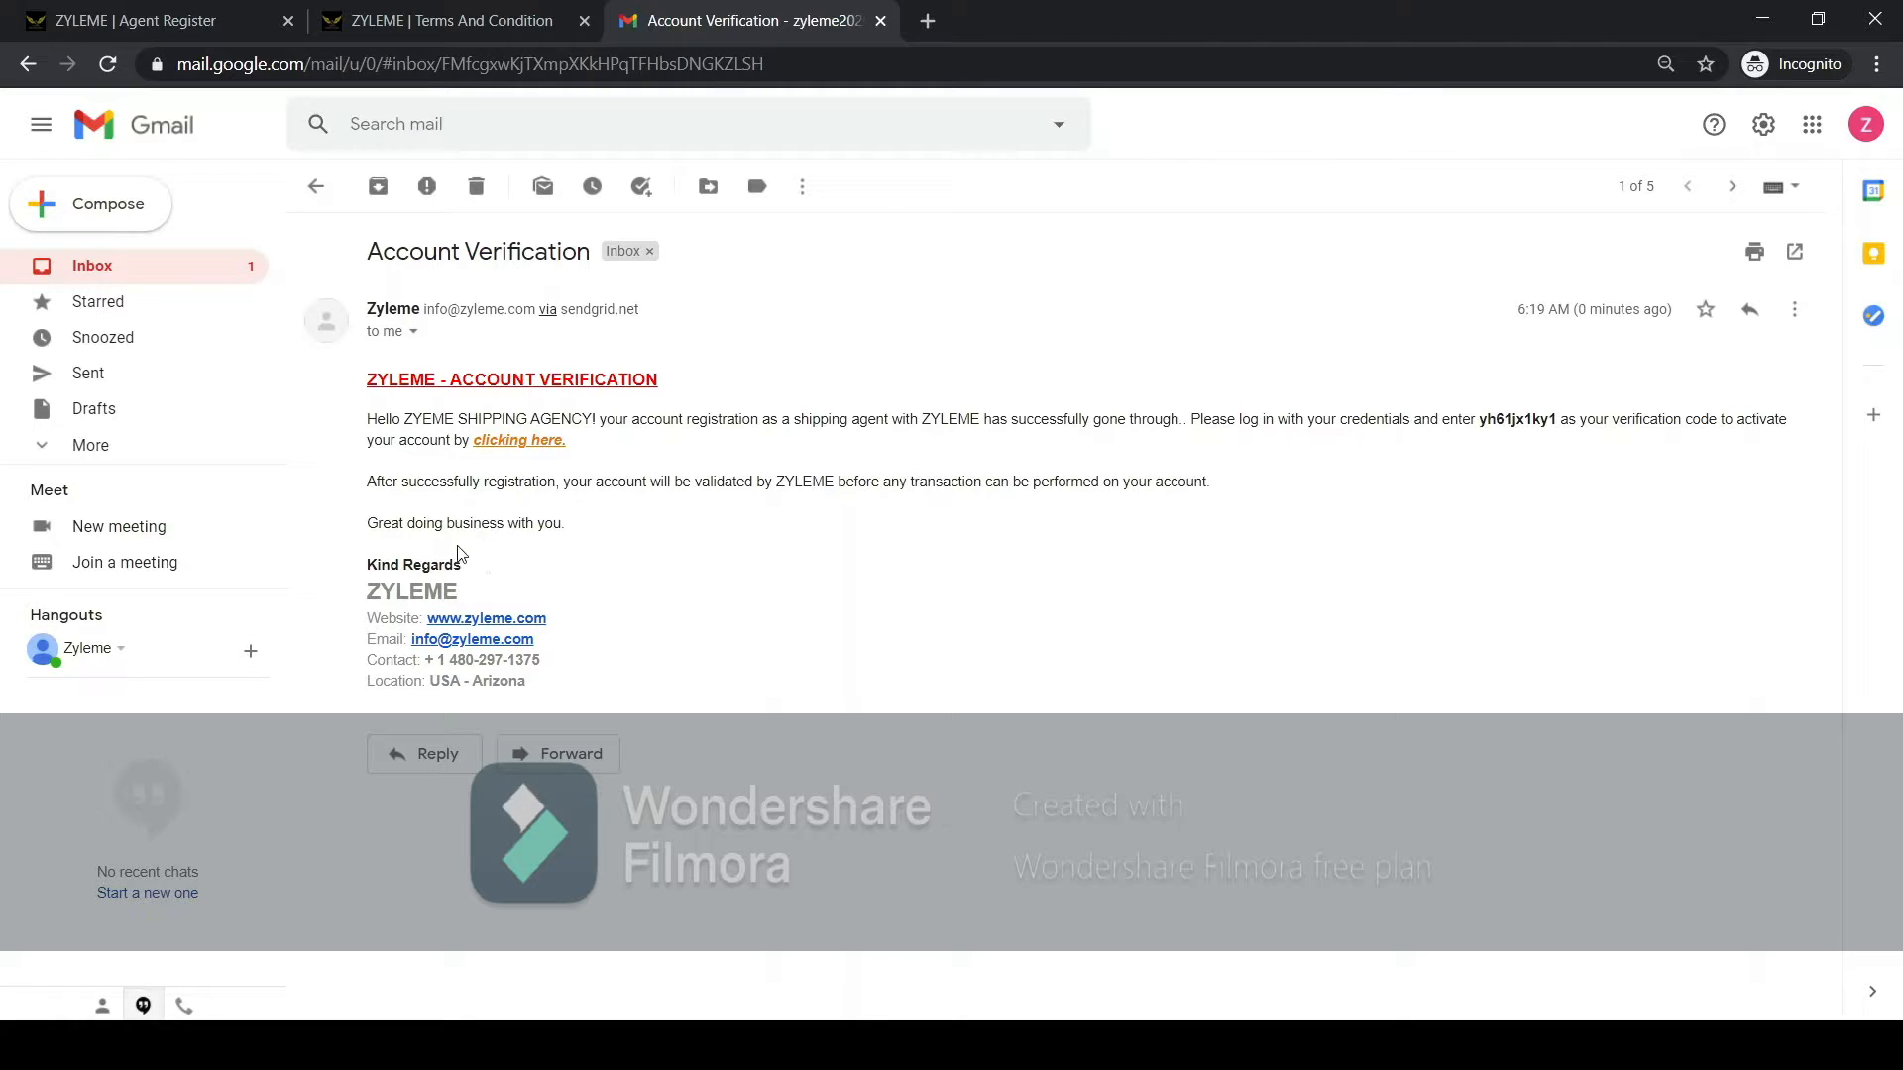
Follow the activation link in the e-mail and log in as an agent with the registered e-mail and account password.
{"action": "left_click", "coordinate": [534, 444]}
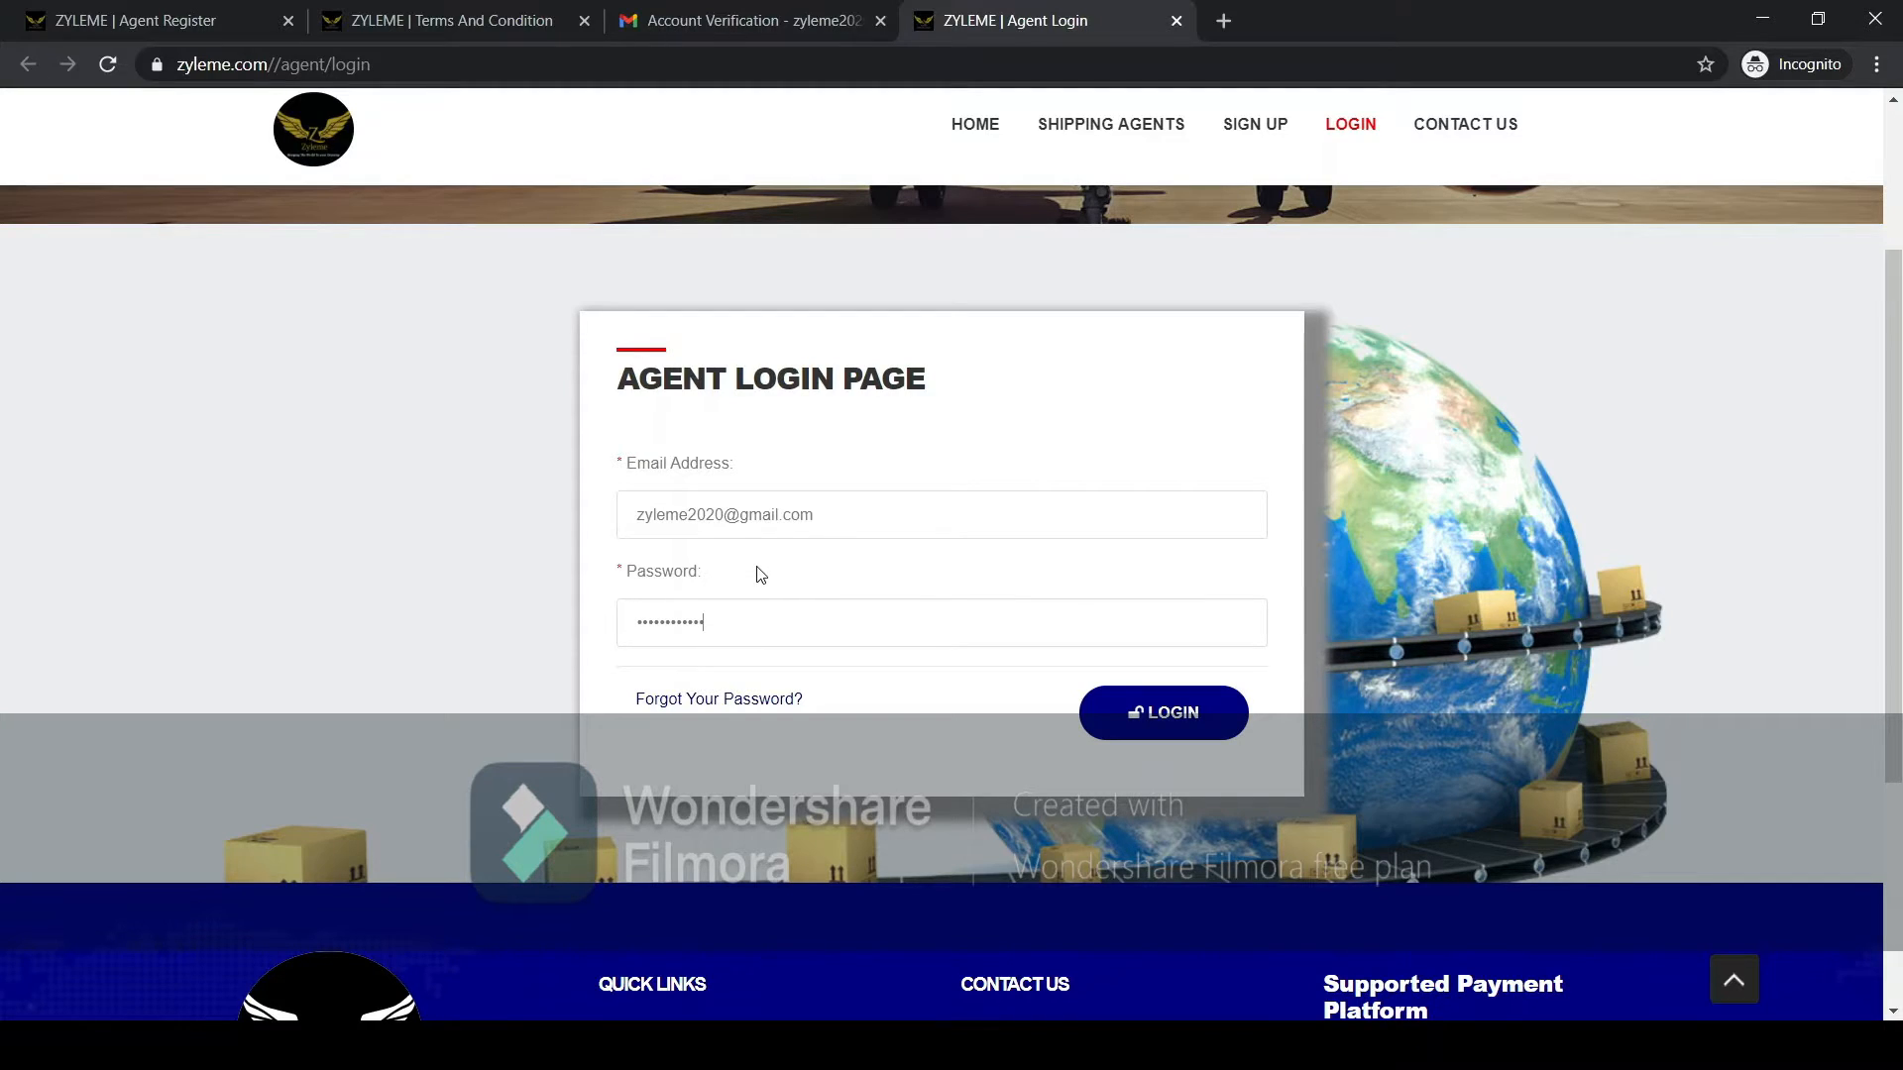
{"action": "left_click", "coordinate": [1148, 718]}
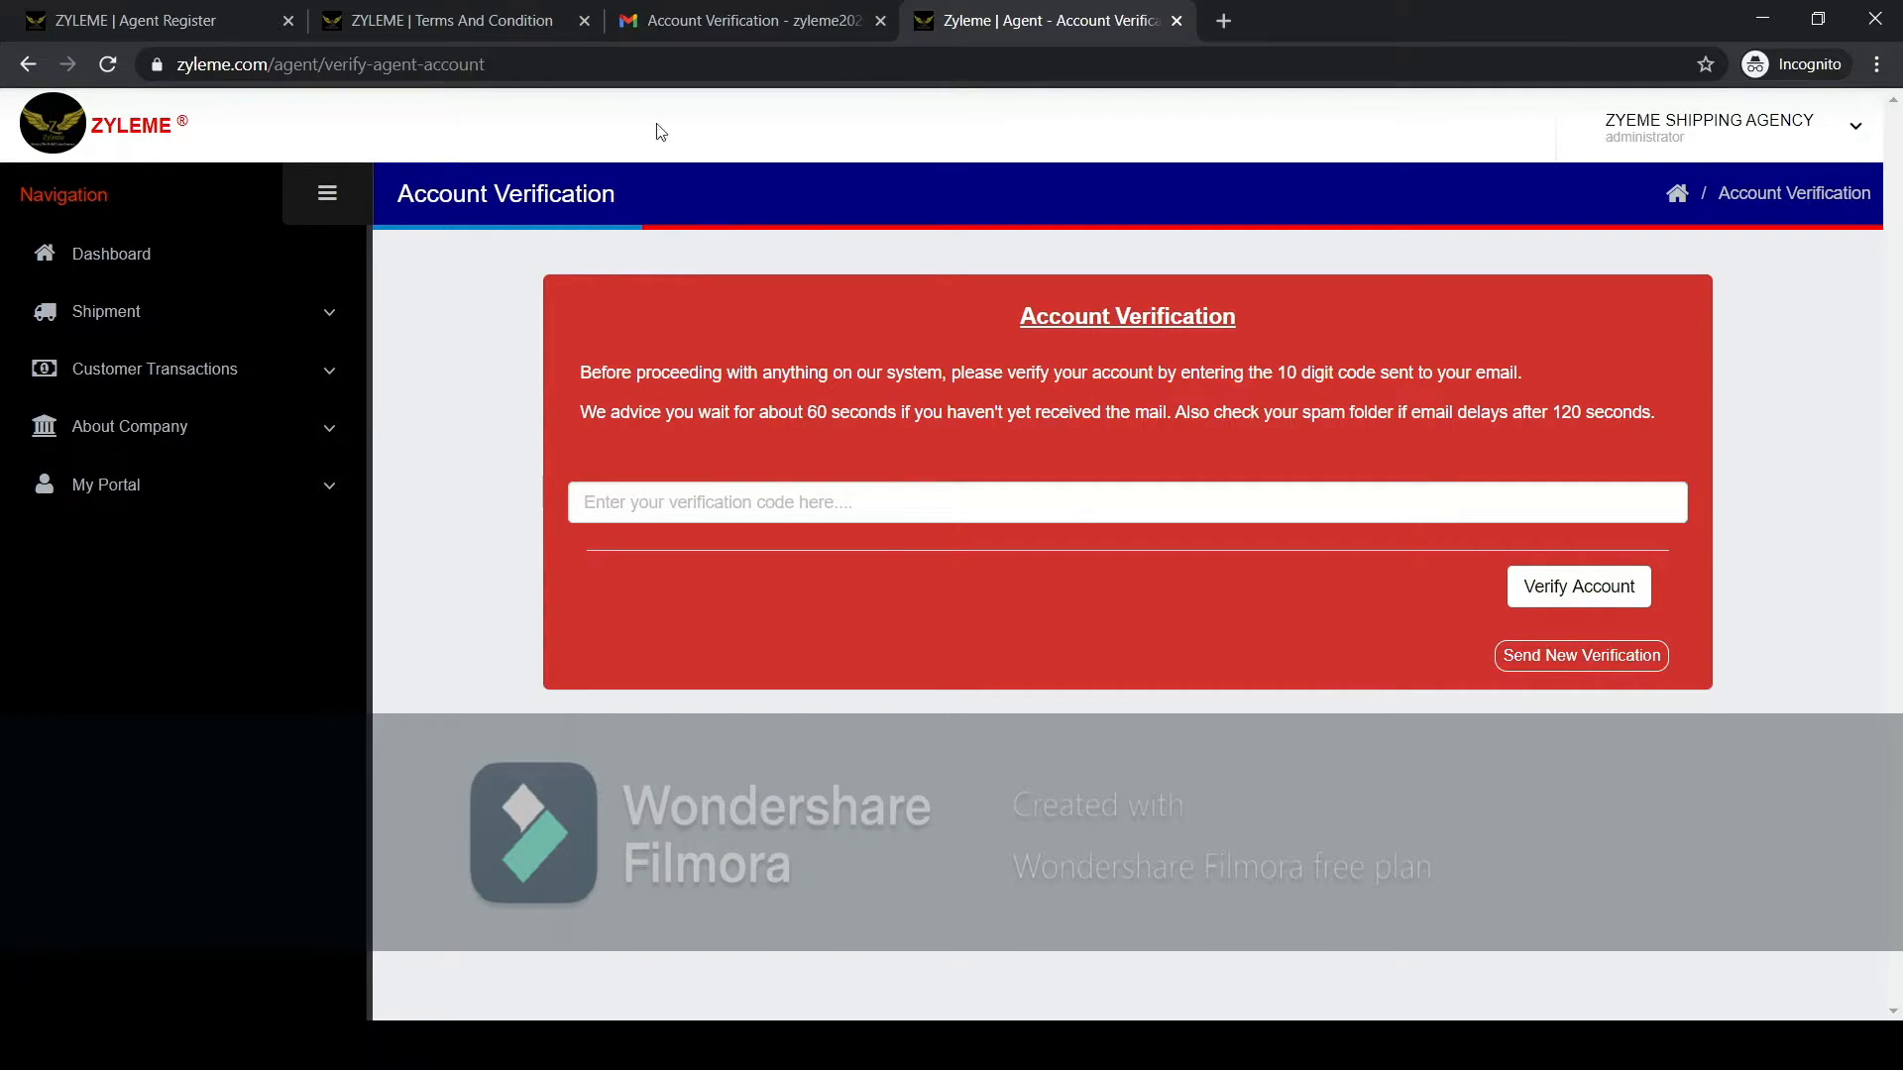
Copy the verification code from the Gmail message into the Account Verification page and verify the account.
{"action": "left_click", "coordinate": [472, 22]}
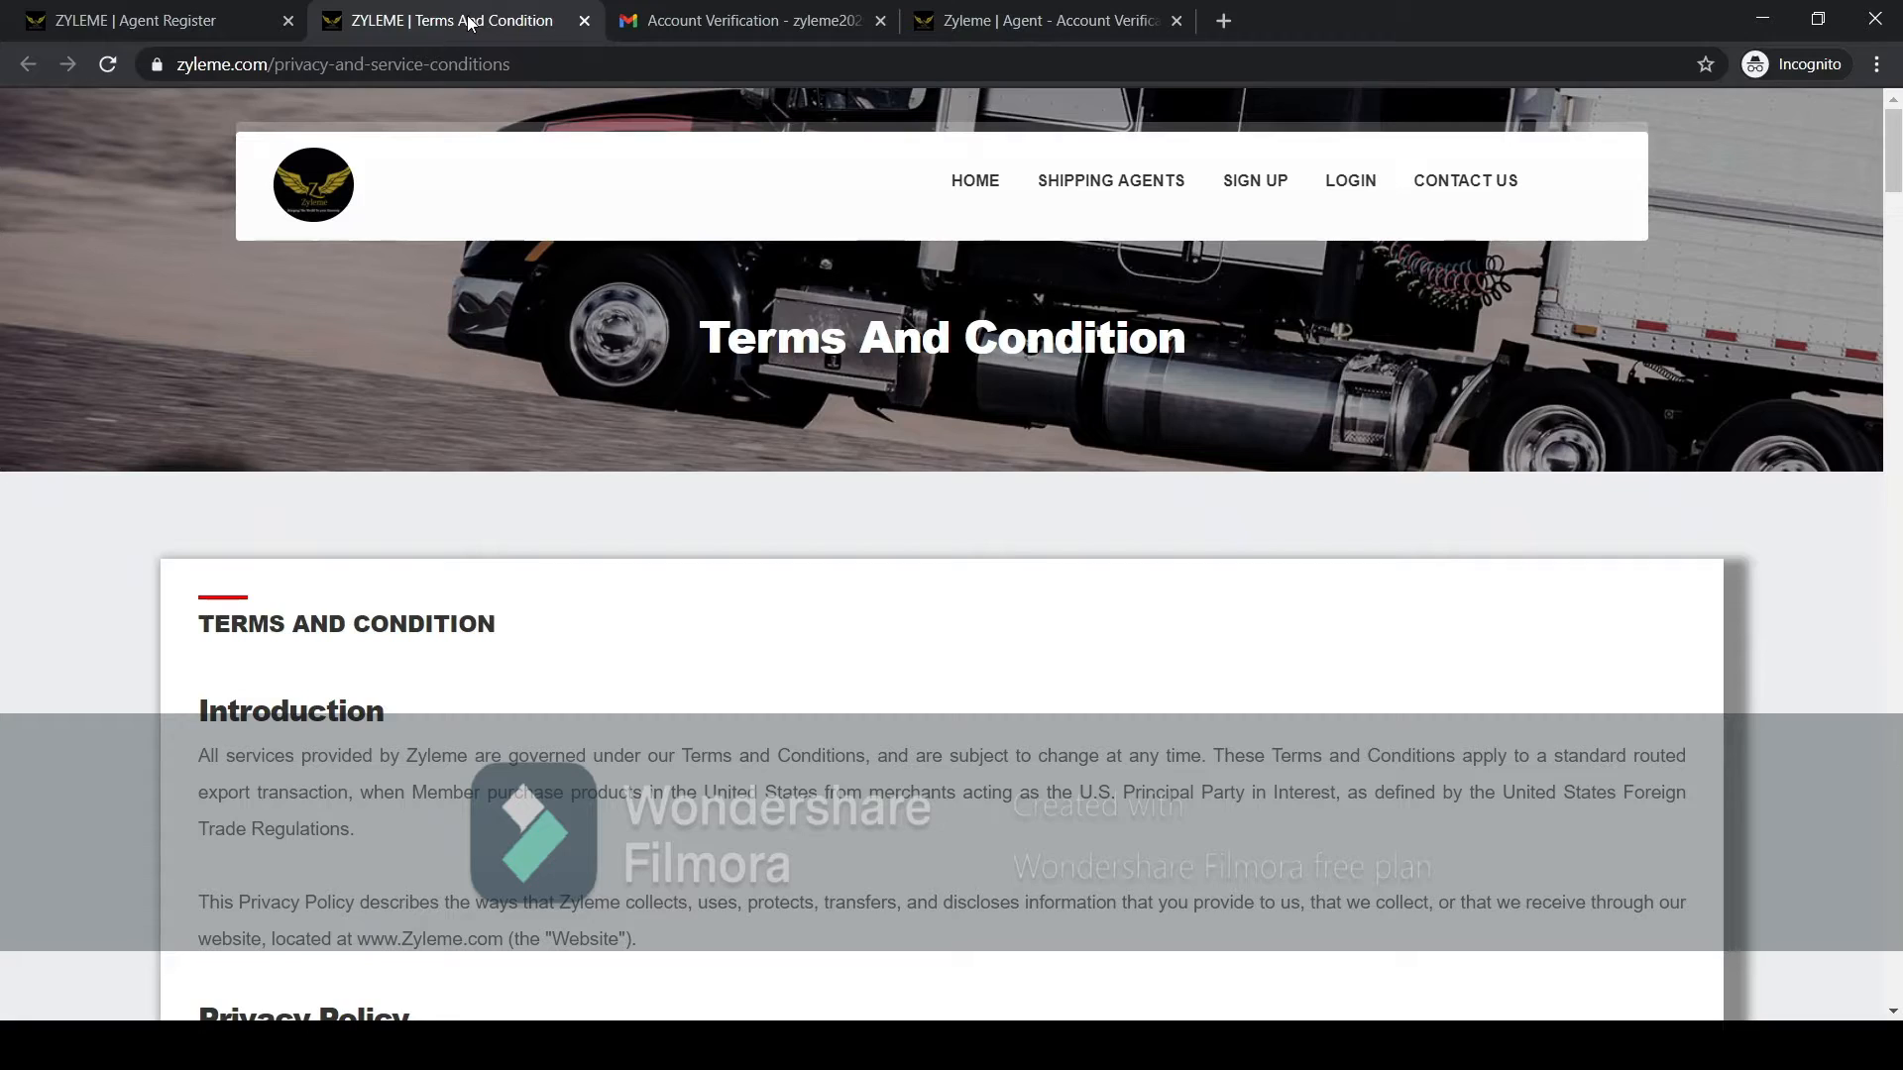
{"action": "left_click", "coordinate": [696, 22]}
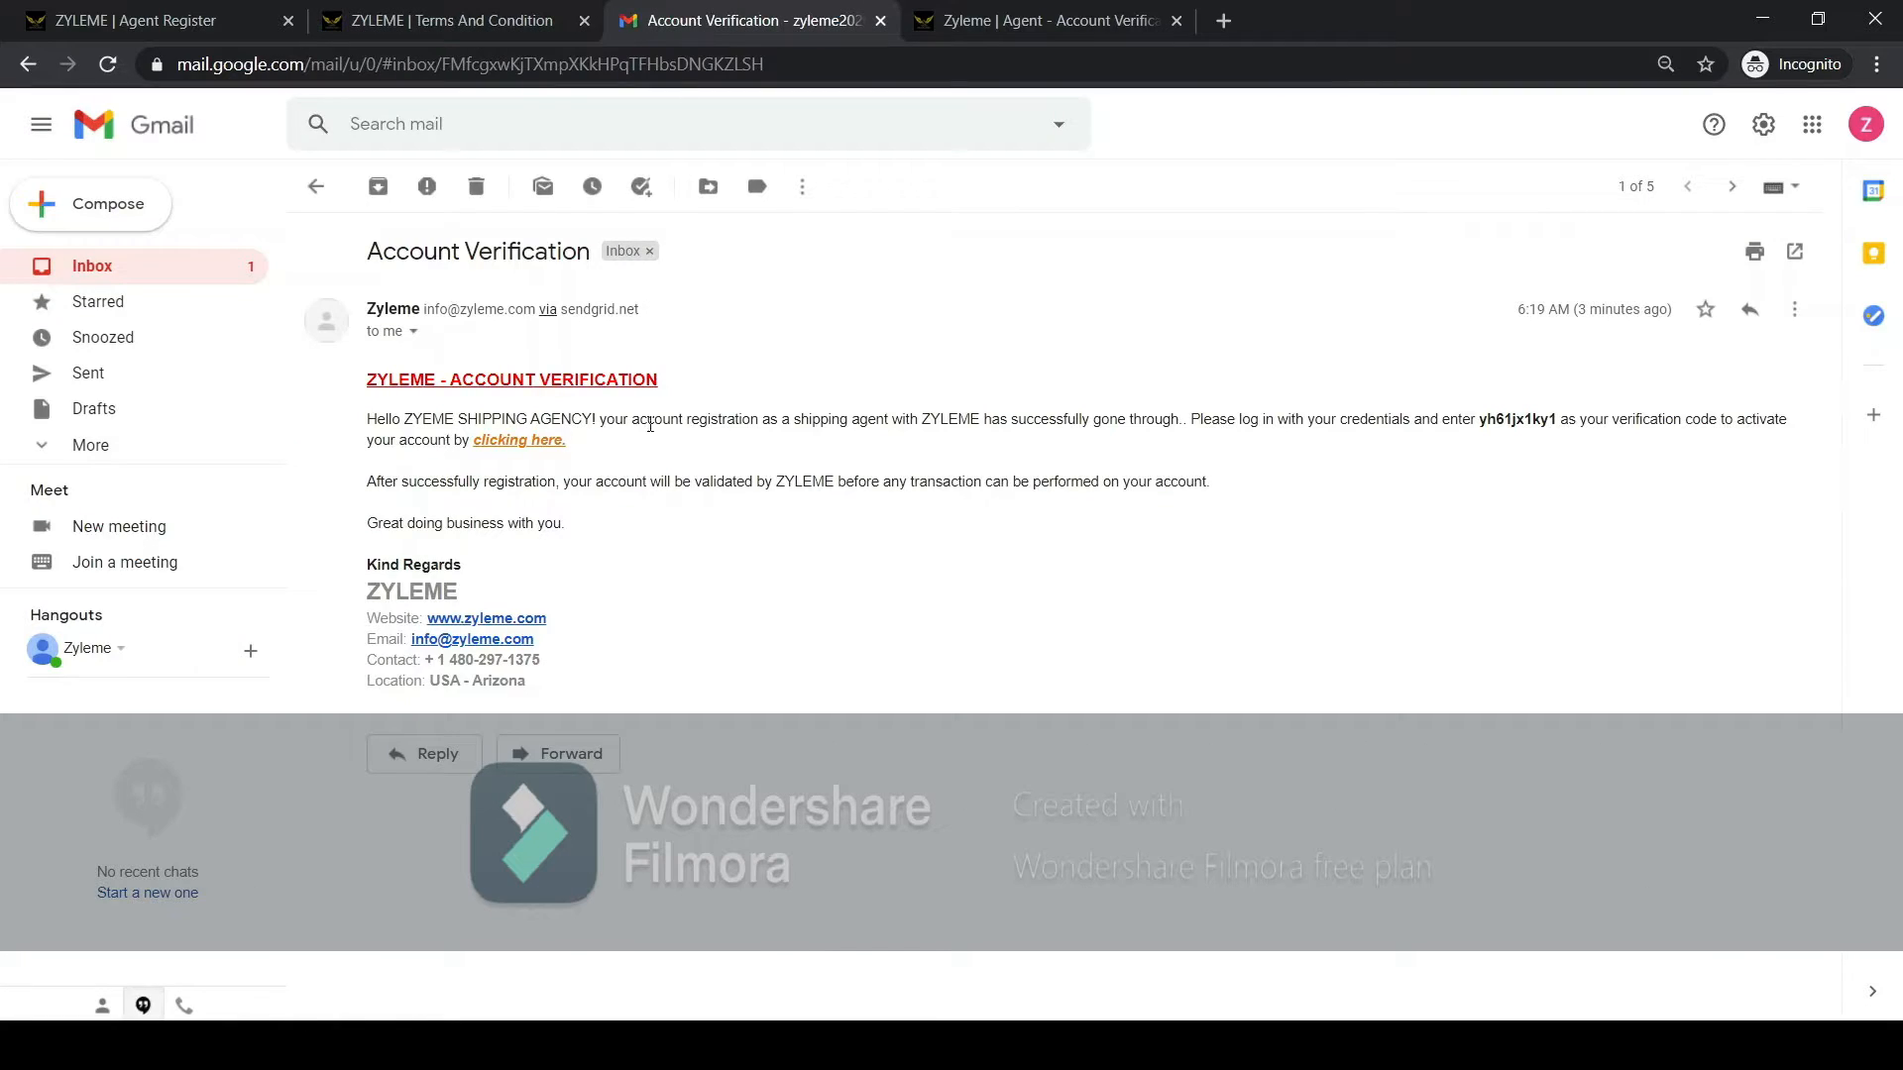
{"action": "left_click_drag", "start_coordinate": [1481, 418], "coordinate": [1561, 420]}
{"action": "key", "text": "ctrl+c"}
{"action": "left_click", "coordinate": [973, 21]}
{"action": "left_click", "coordinate": [774, 476]}
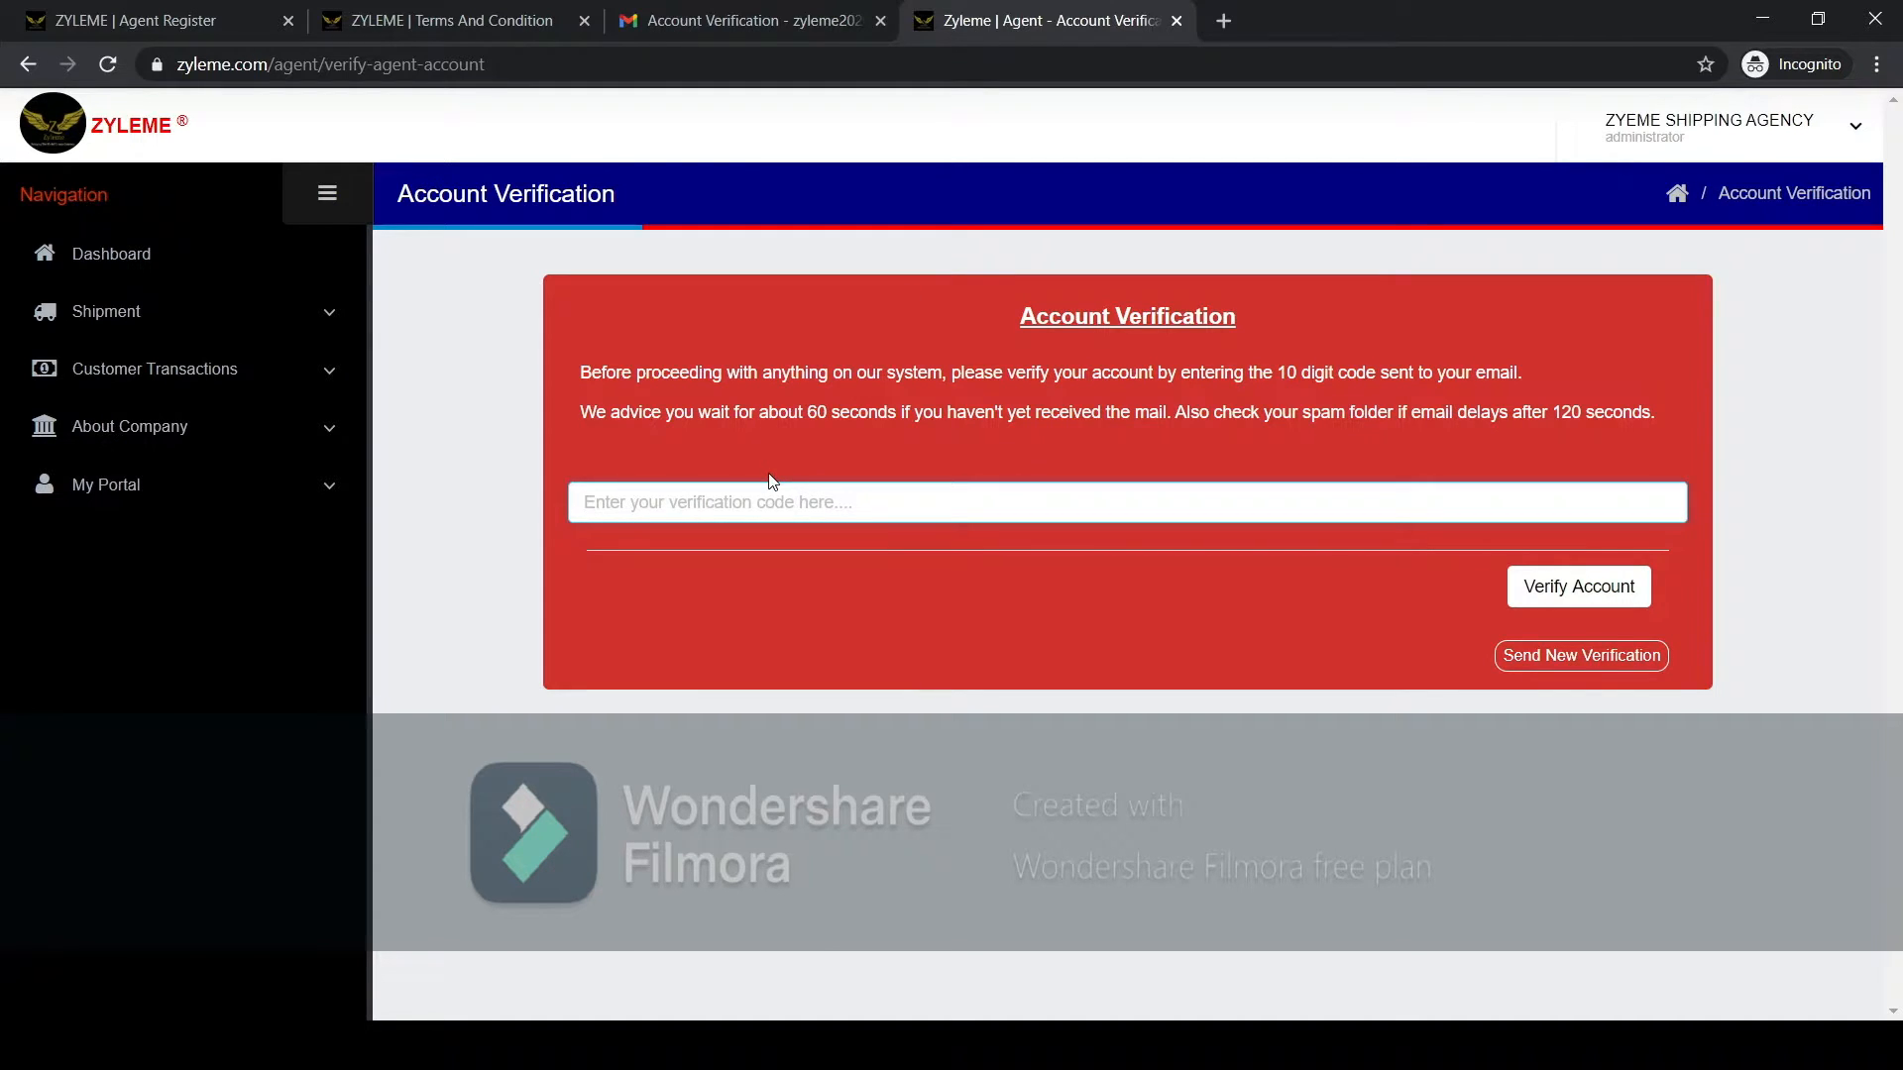
{"action": "key", "text": "ctrl+v"}
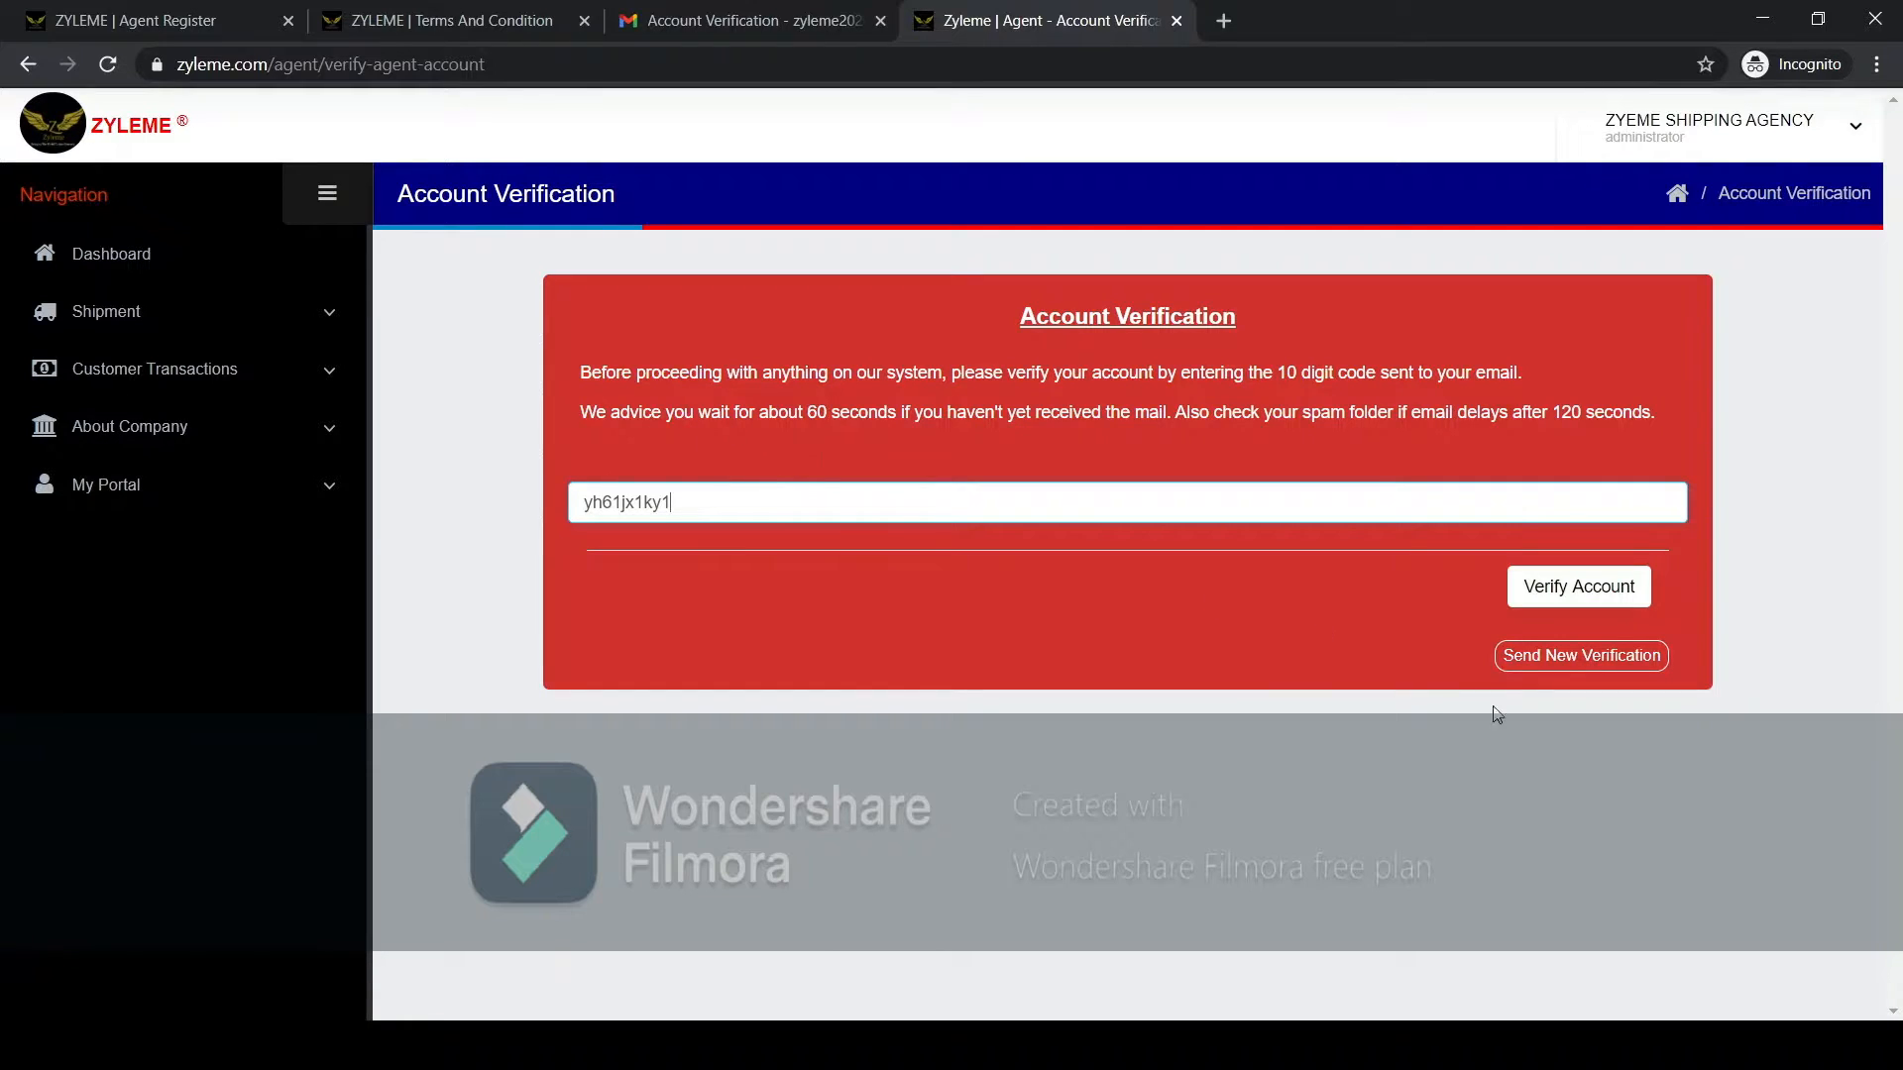
{"action": "left_click", "coordinate": [1563, 595]}
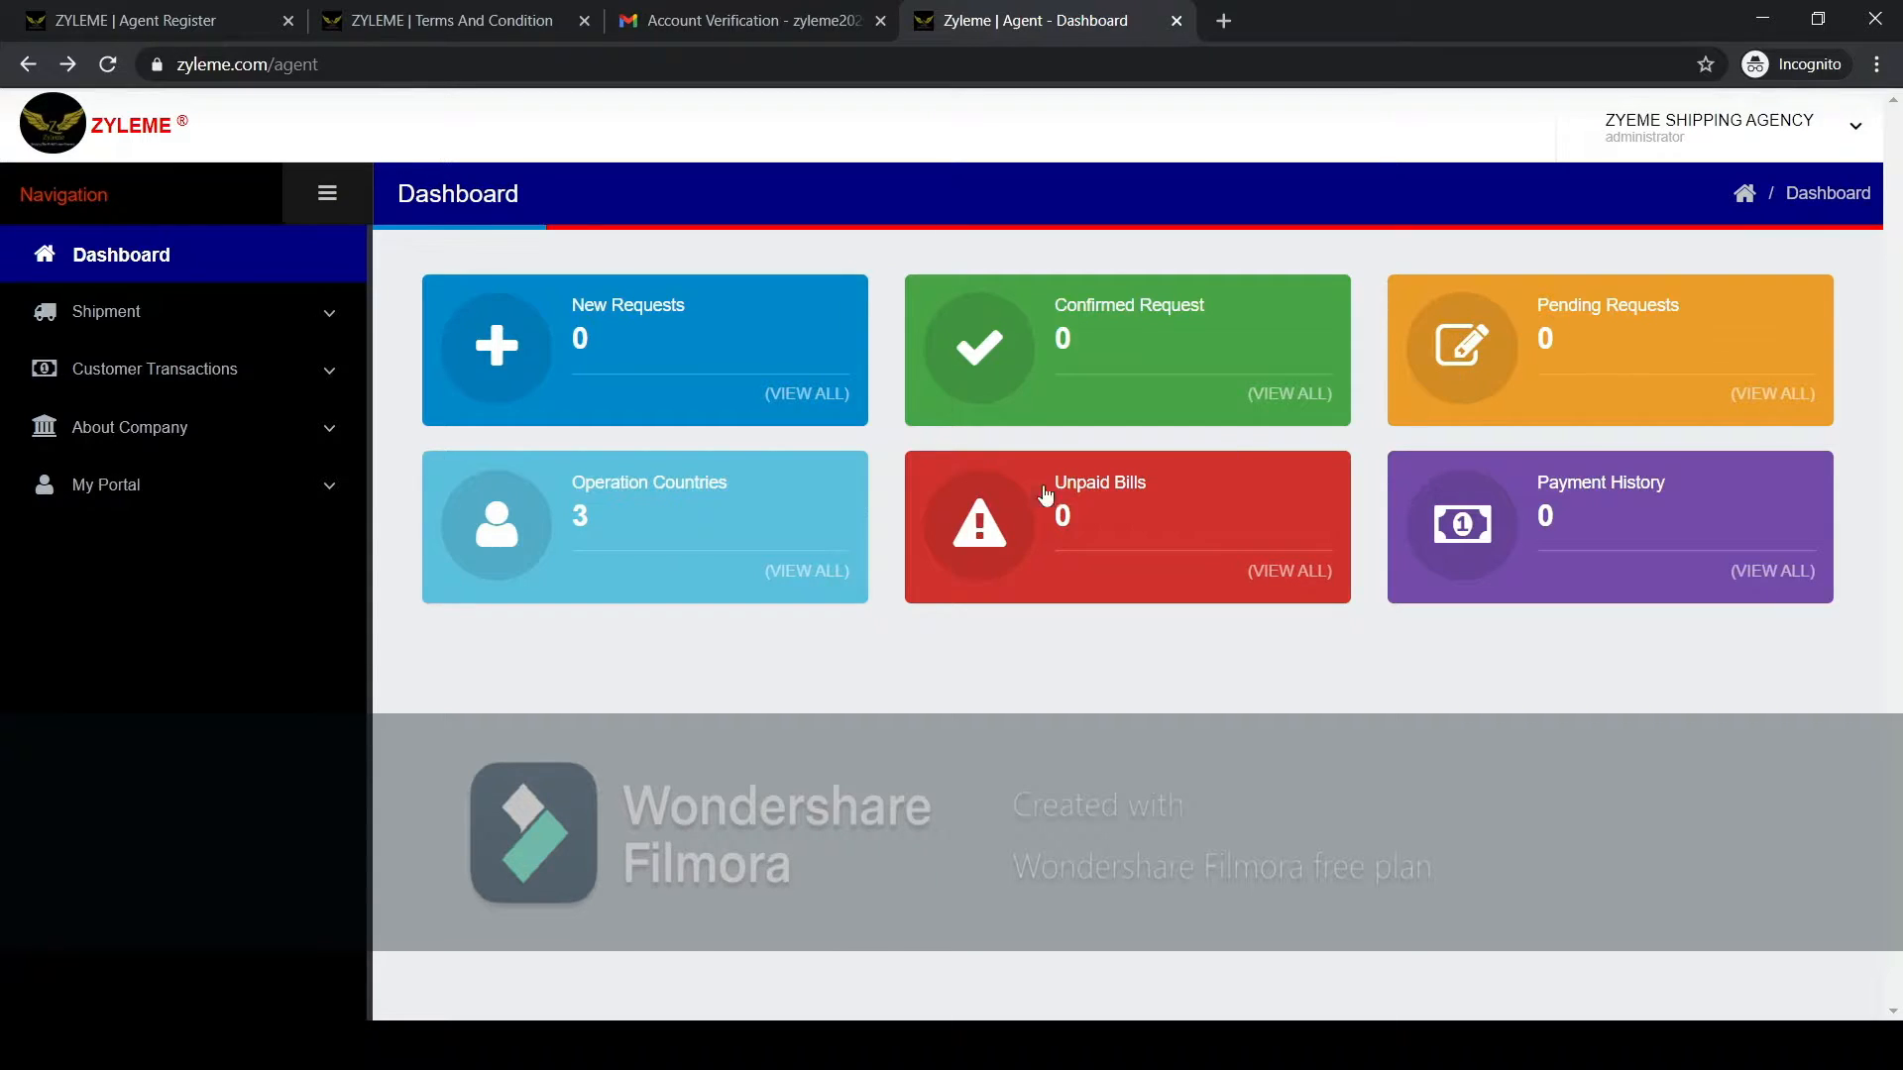
View the company's countries of operation and return to the dashboard.
{"action": "left_click", "coordinate": [625, 493]}
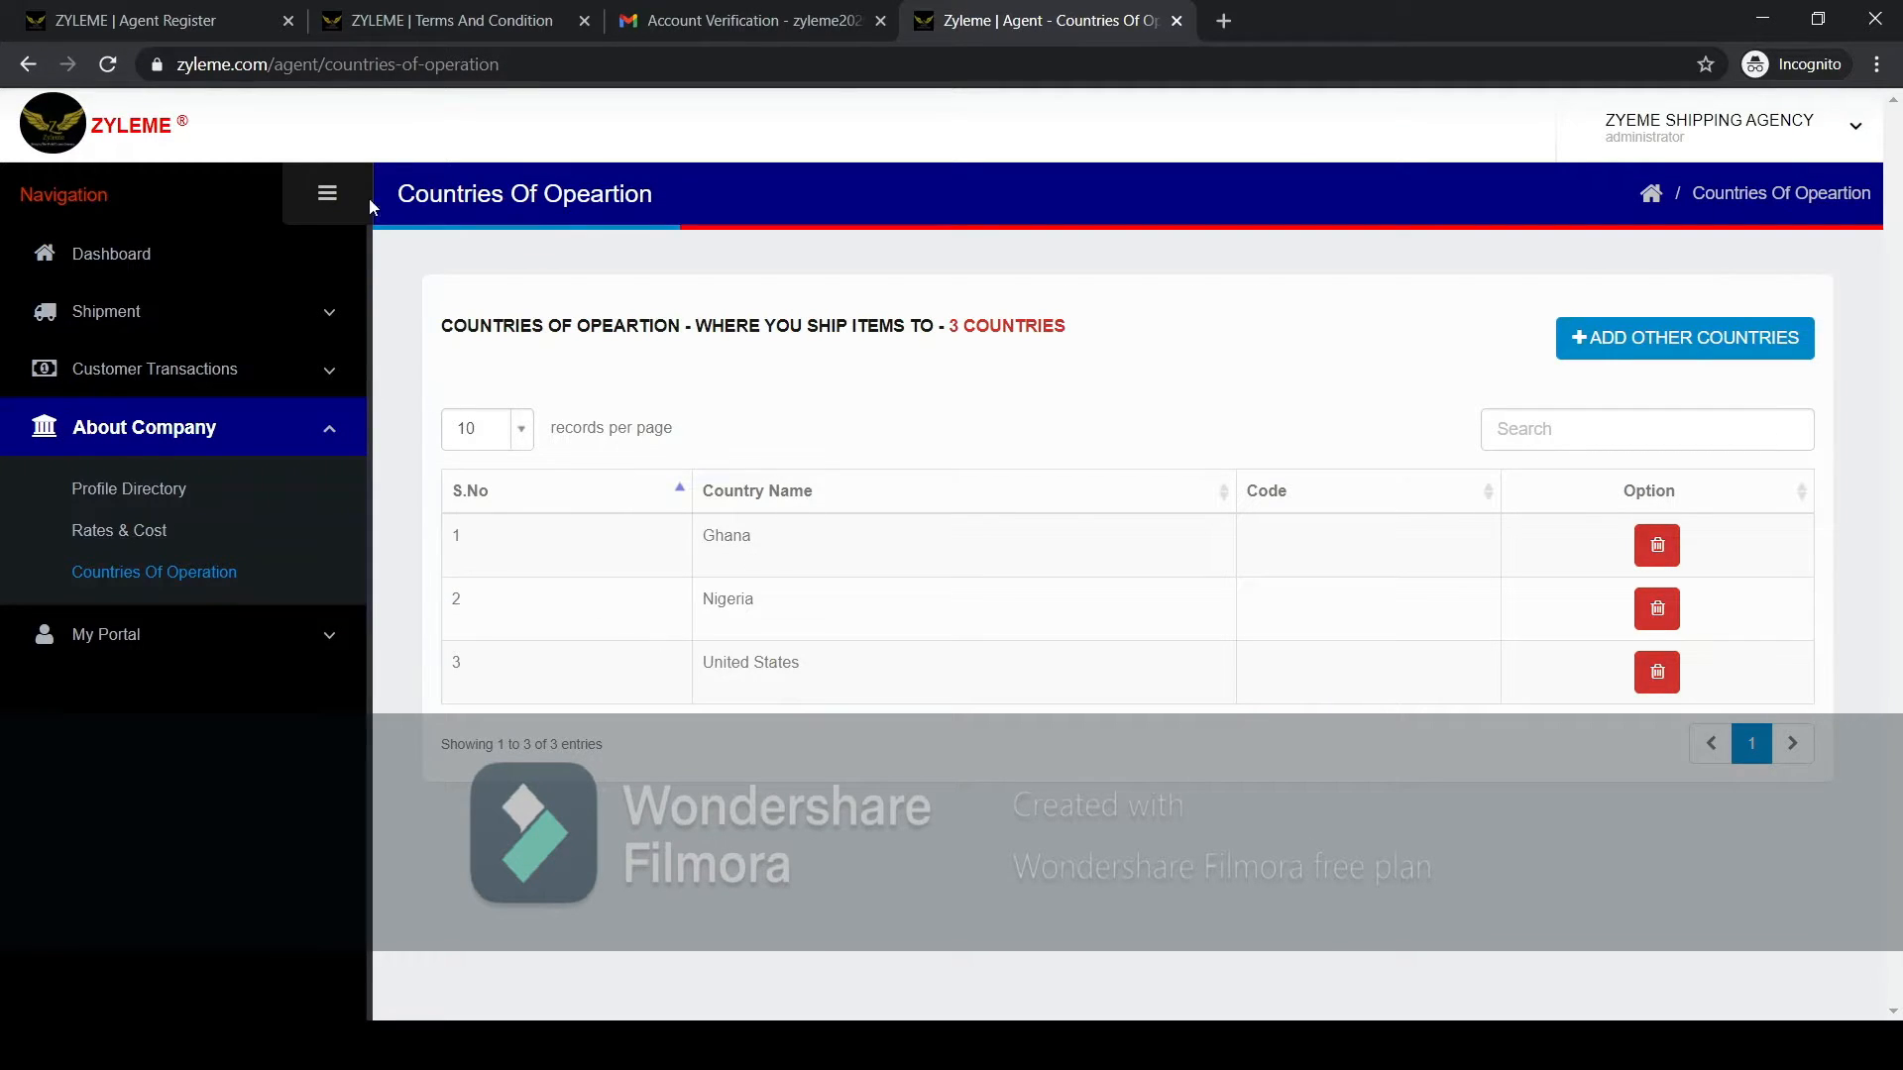
{"action": "left_click", "coordinate": [27, 64]}
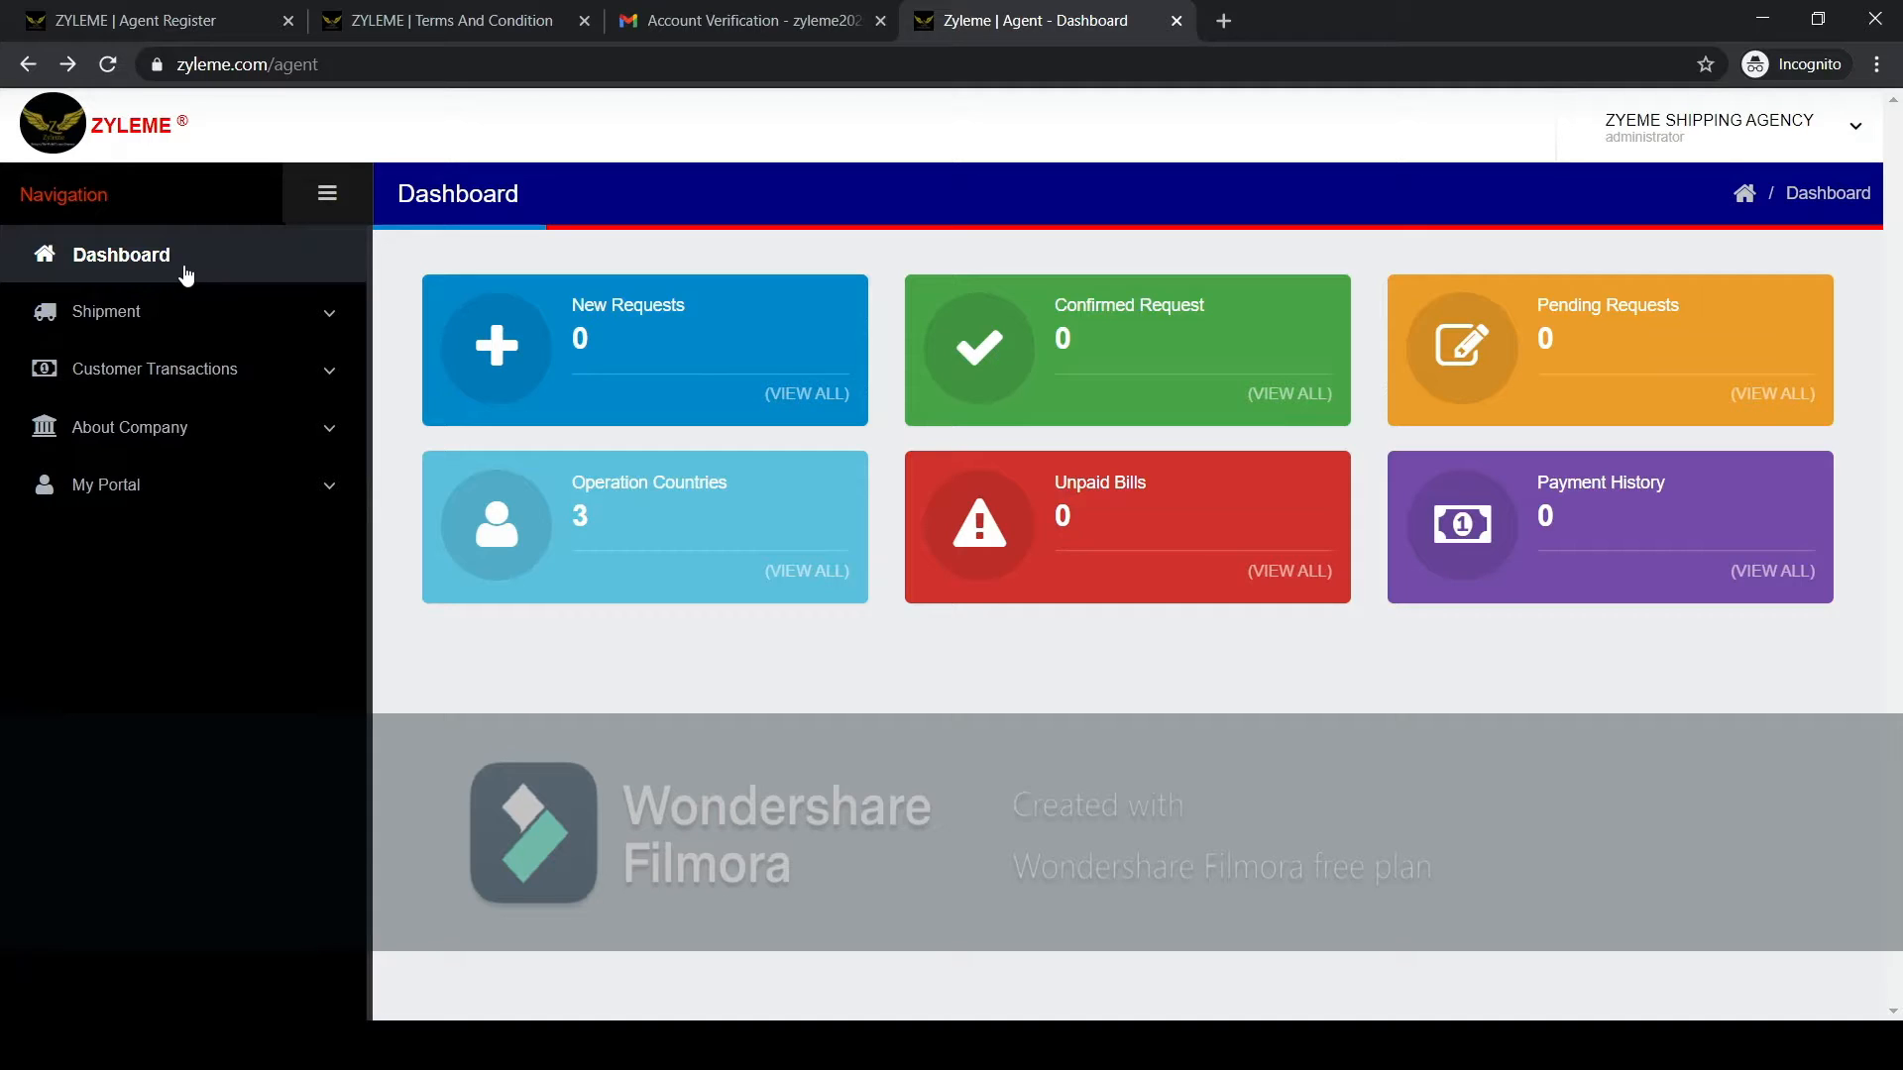
Open the company's rates and costs, re-enter the account number of the primary Bank Account credential and update the account details.
{"action": "left_click", "coordinate": [141, 434]}
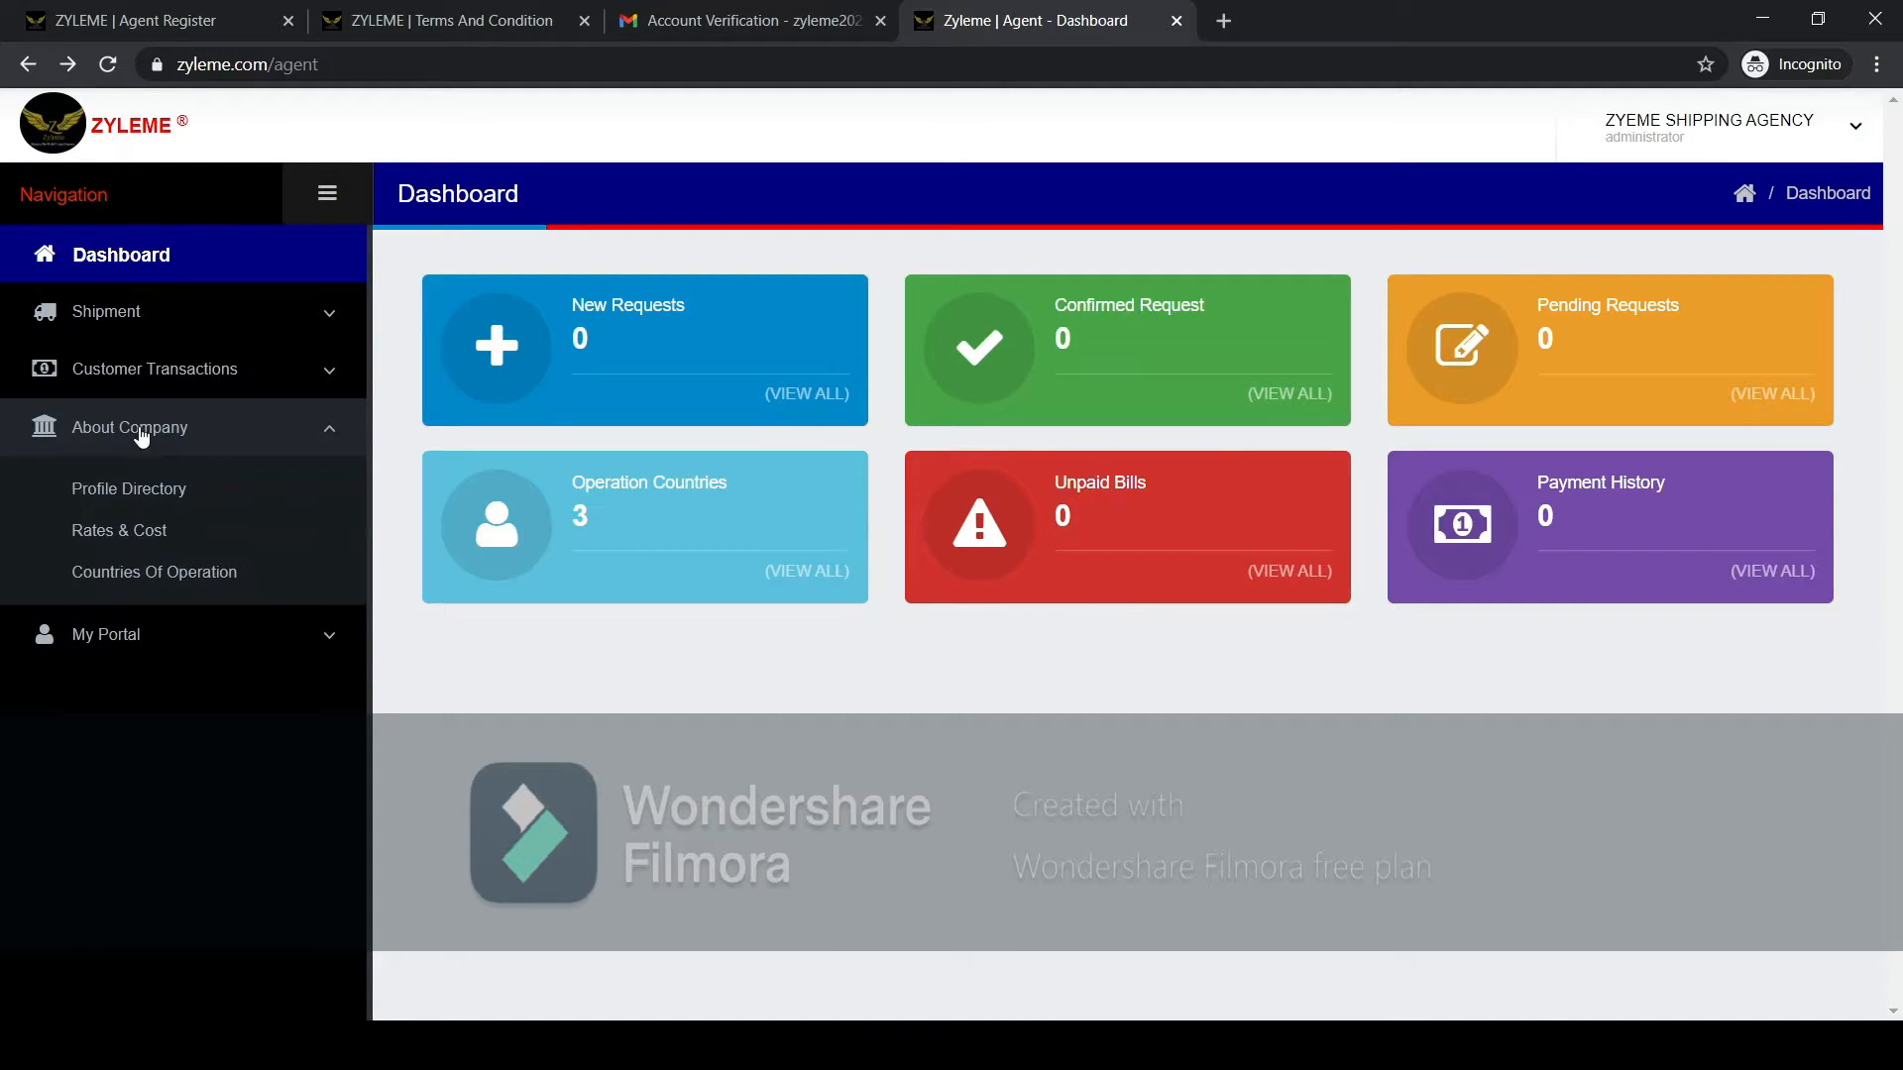
{"action": "left_click", "coordinate": [149, 532]}
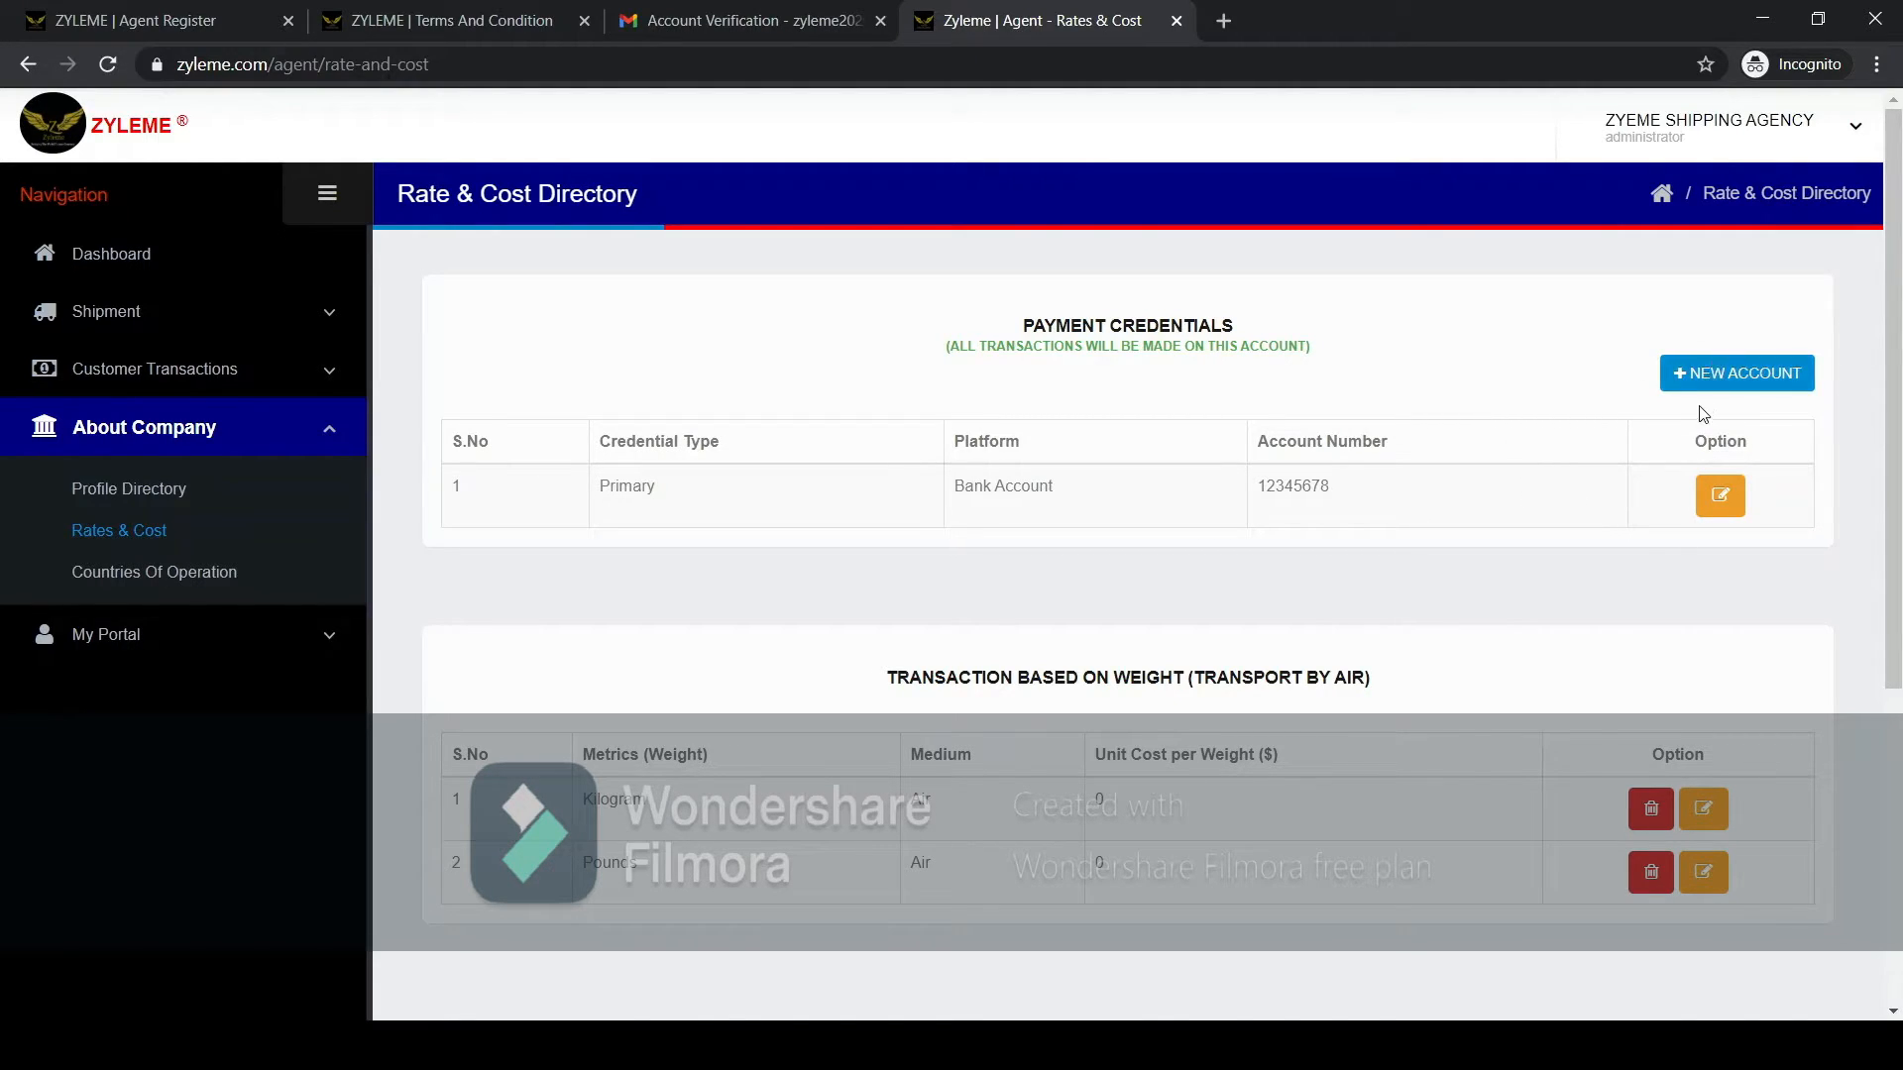
{"action": "left_click", "coordinate": [1721, 499]}
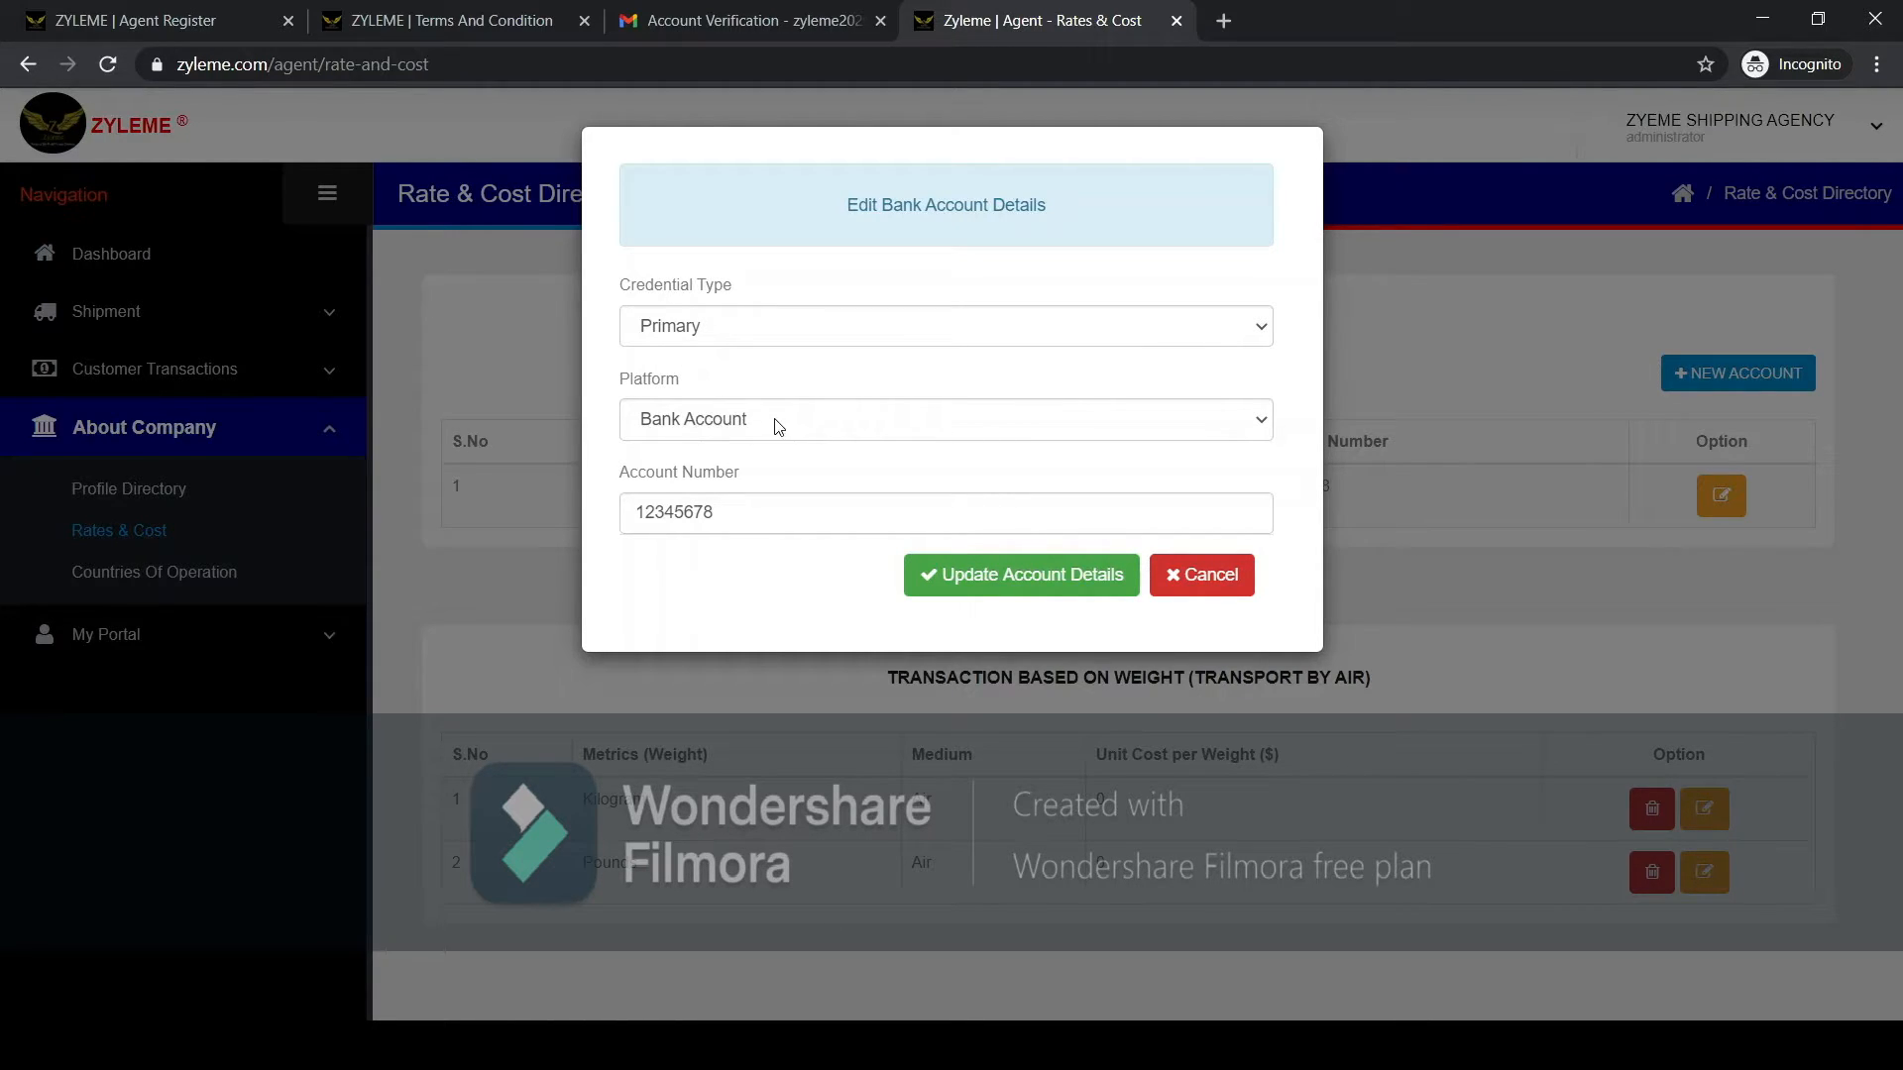
{"action": "left_click", "coordinate": [805, 421]}
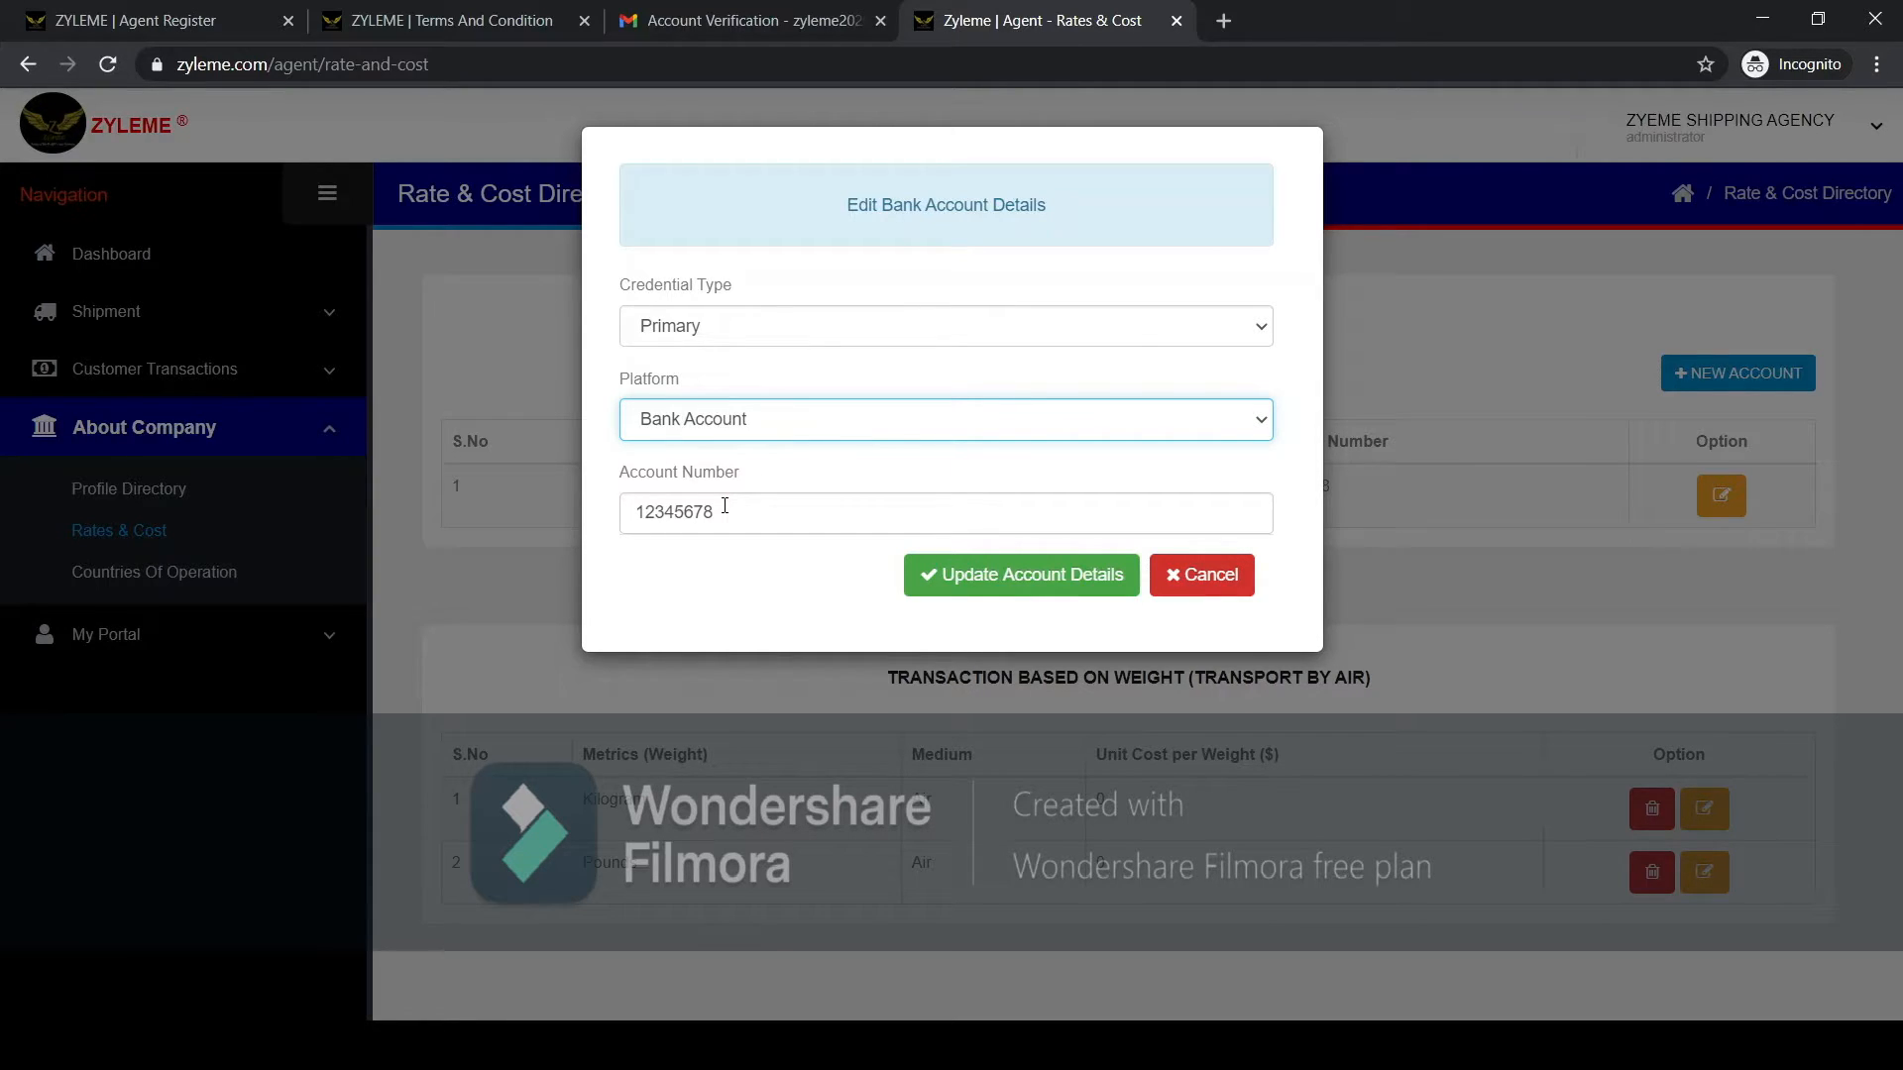
{"action": "left_click_drag", "start_coordinate": [725, 505], "coordinate": [636, 495]}
{"action": "type", "text": "12345678"}
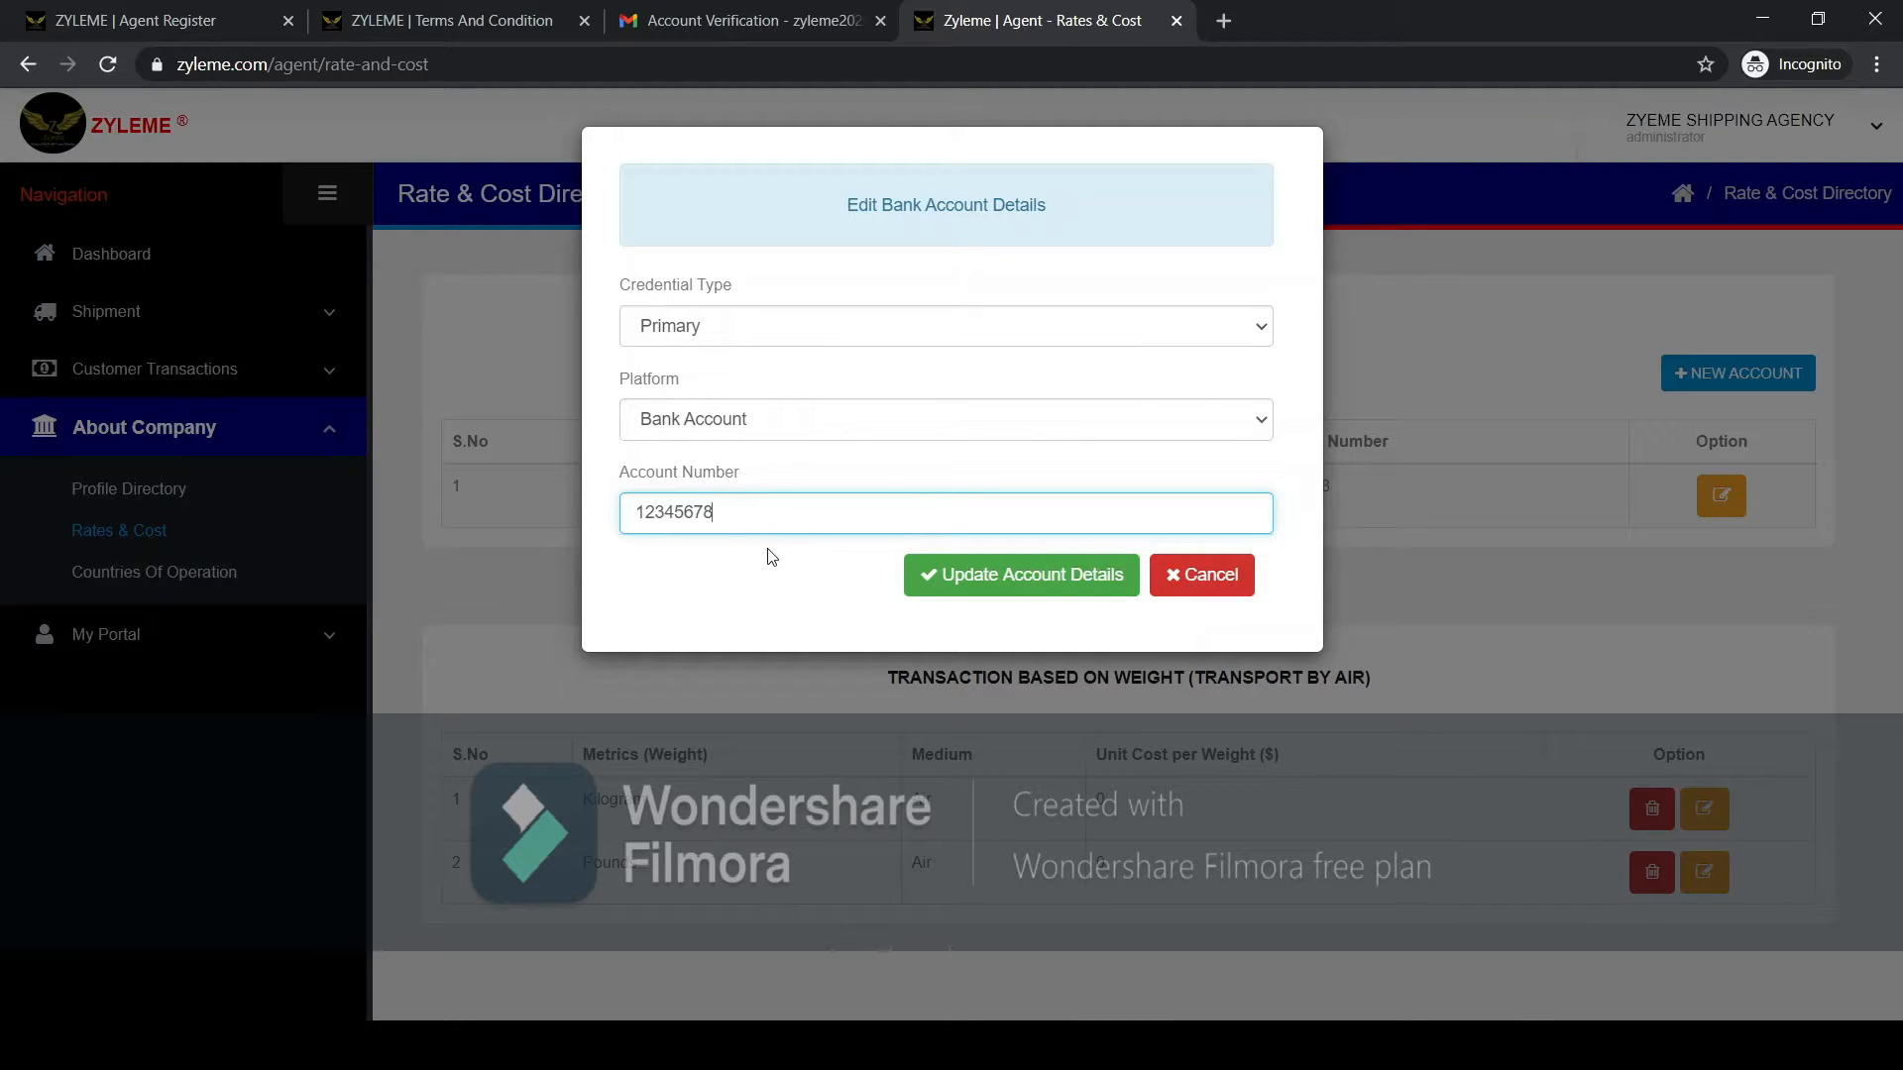
{"action": "left_click", "coordinate": [795, 485]}
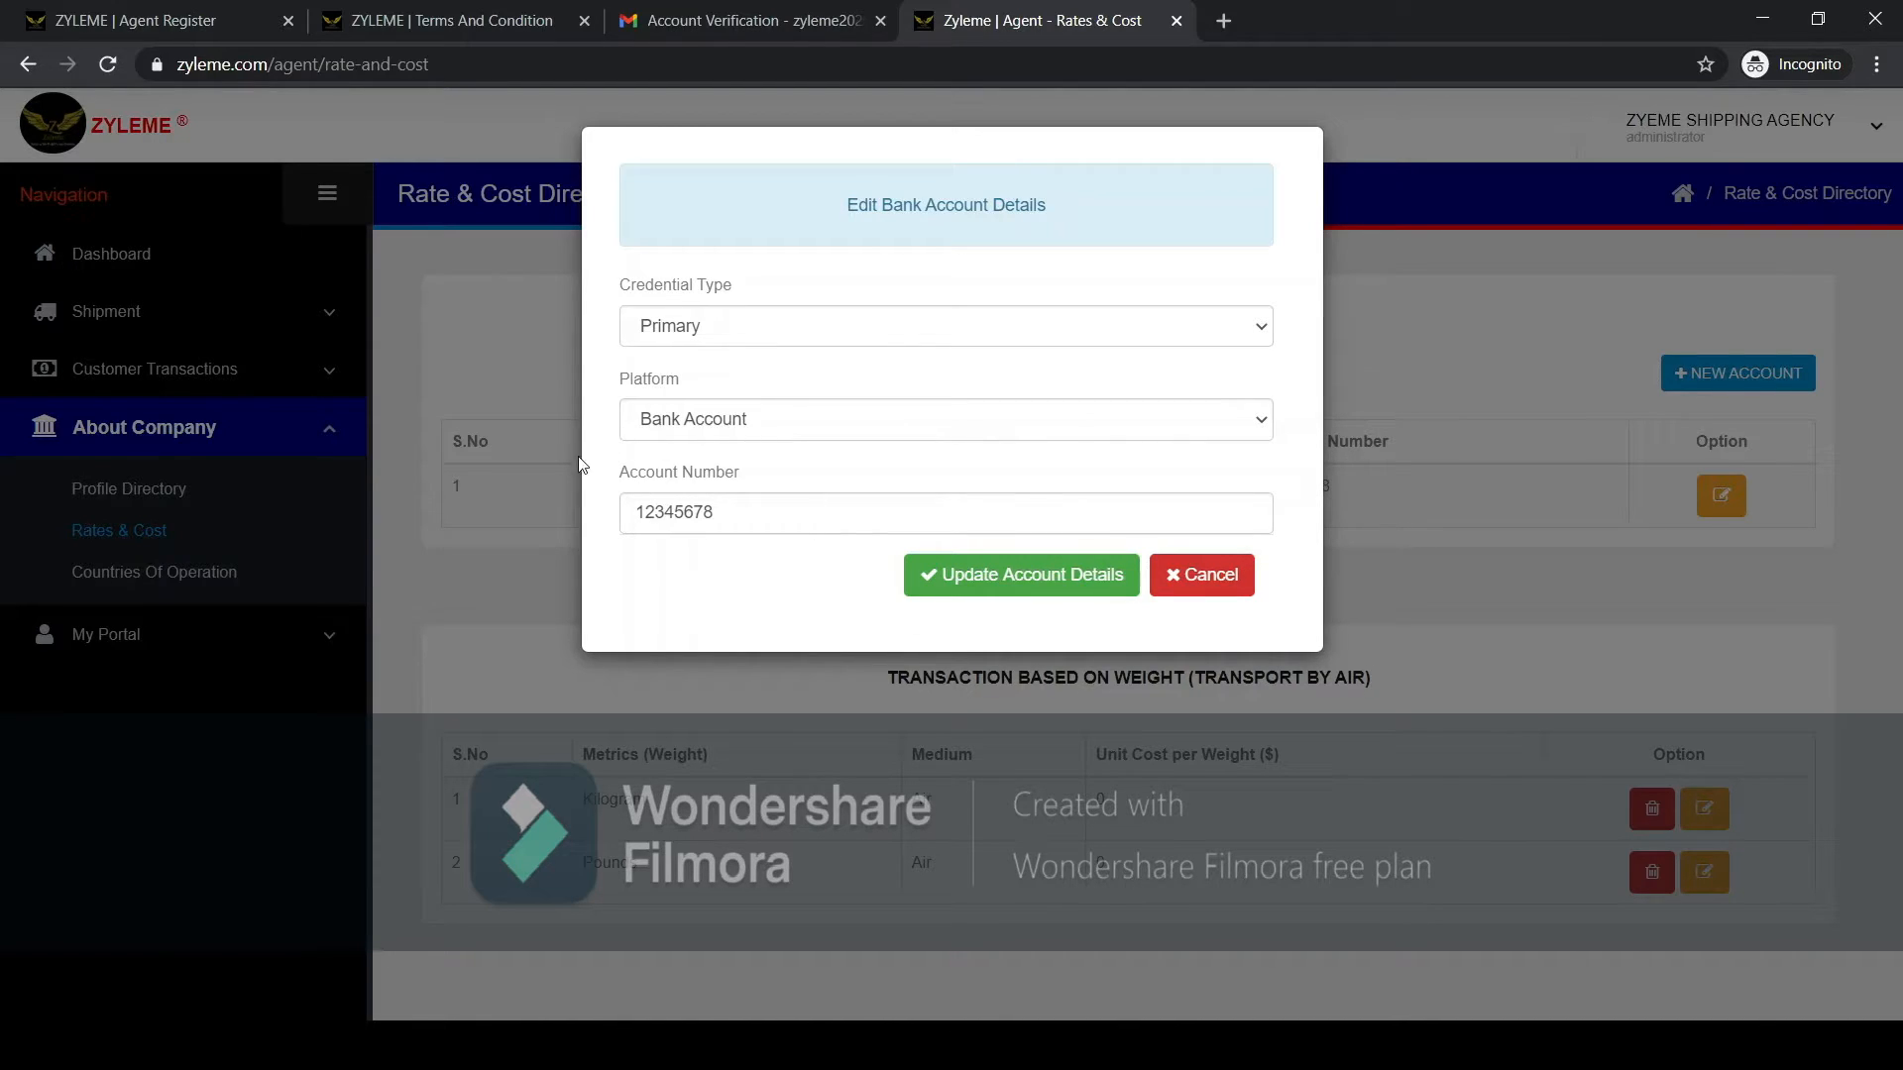
{"action": "left_click", "coordinate": [970, 582]}
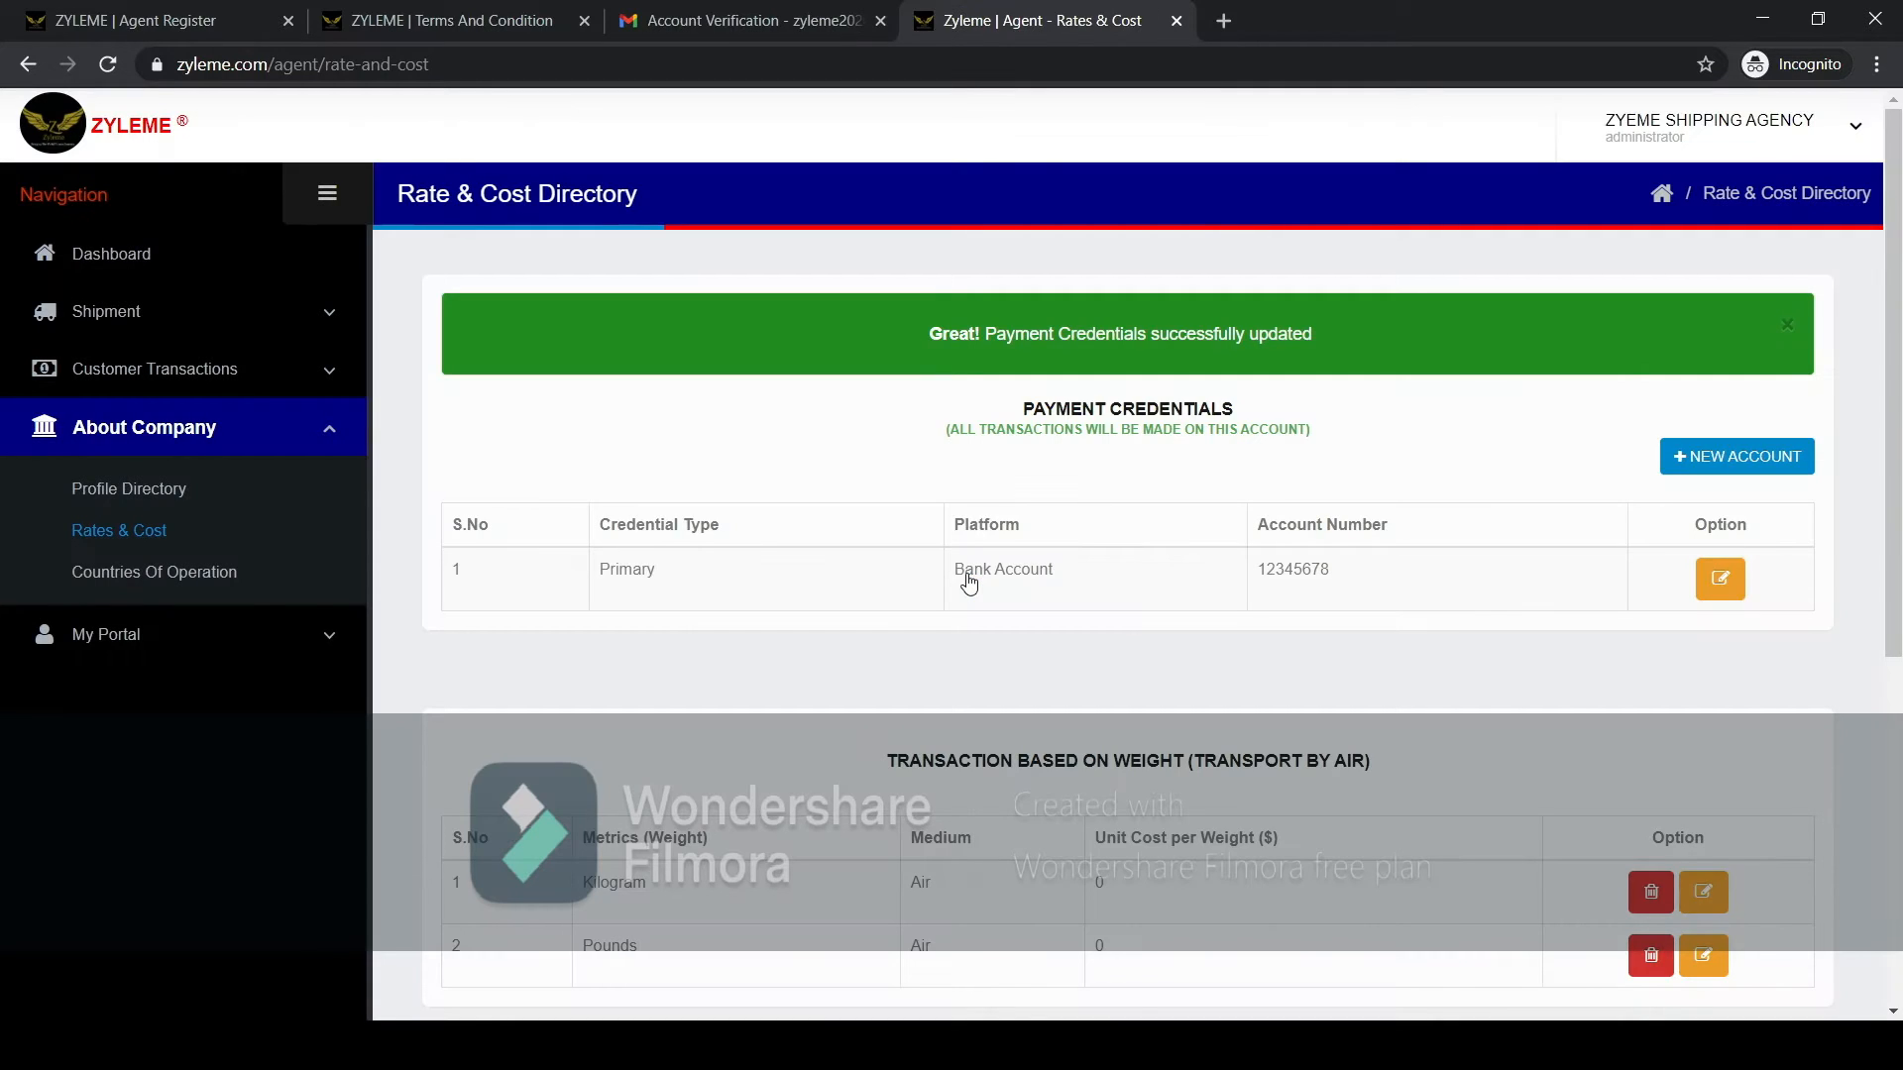
Set the air transport unit cost per Kilogram to 12.5 and update the rate.
{"action": "scroll", "coordinate": [1117, 618], "scroll_direction": "down", "scroll_amount": 3}
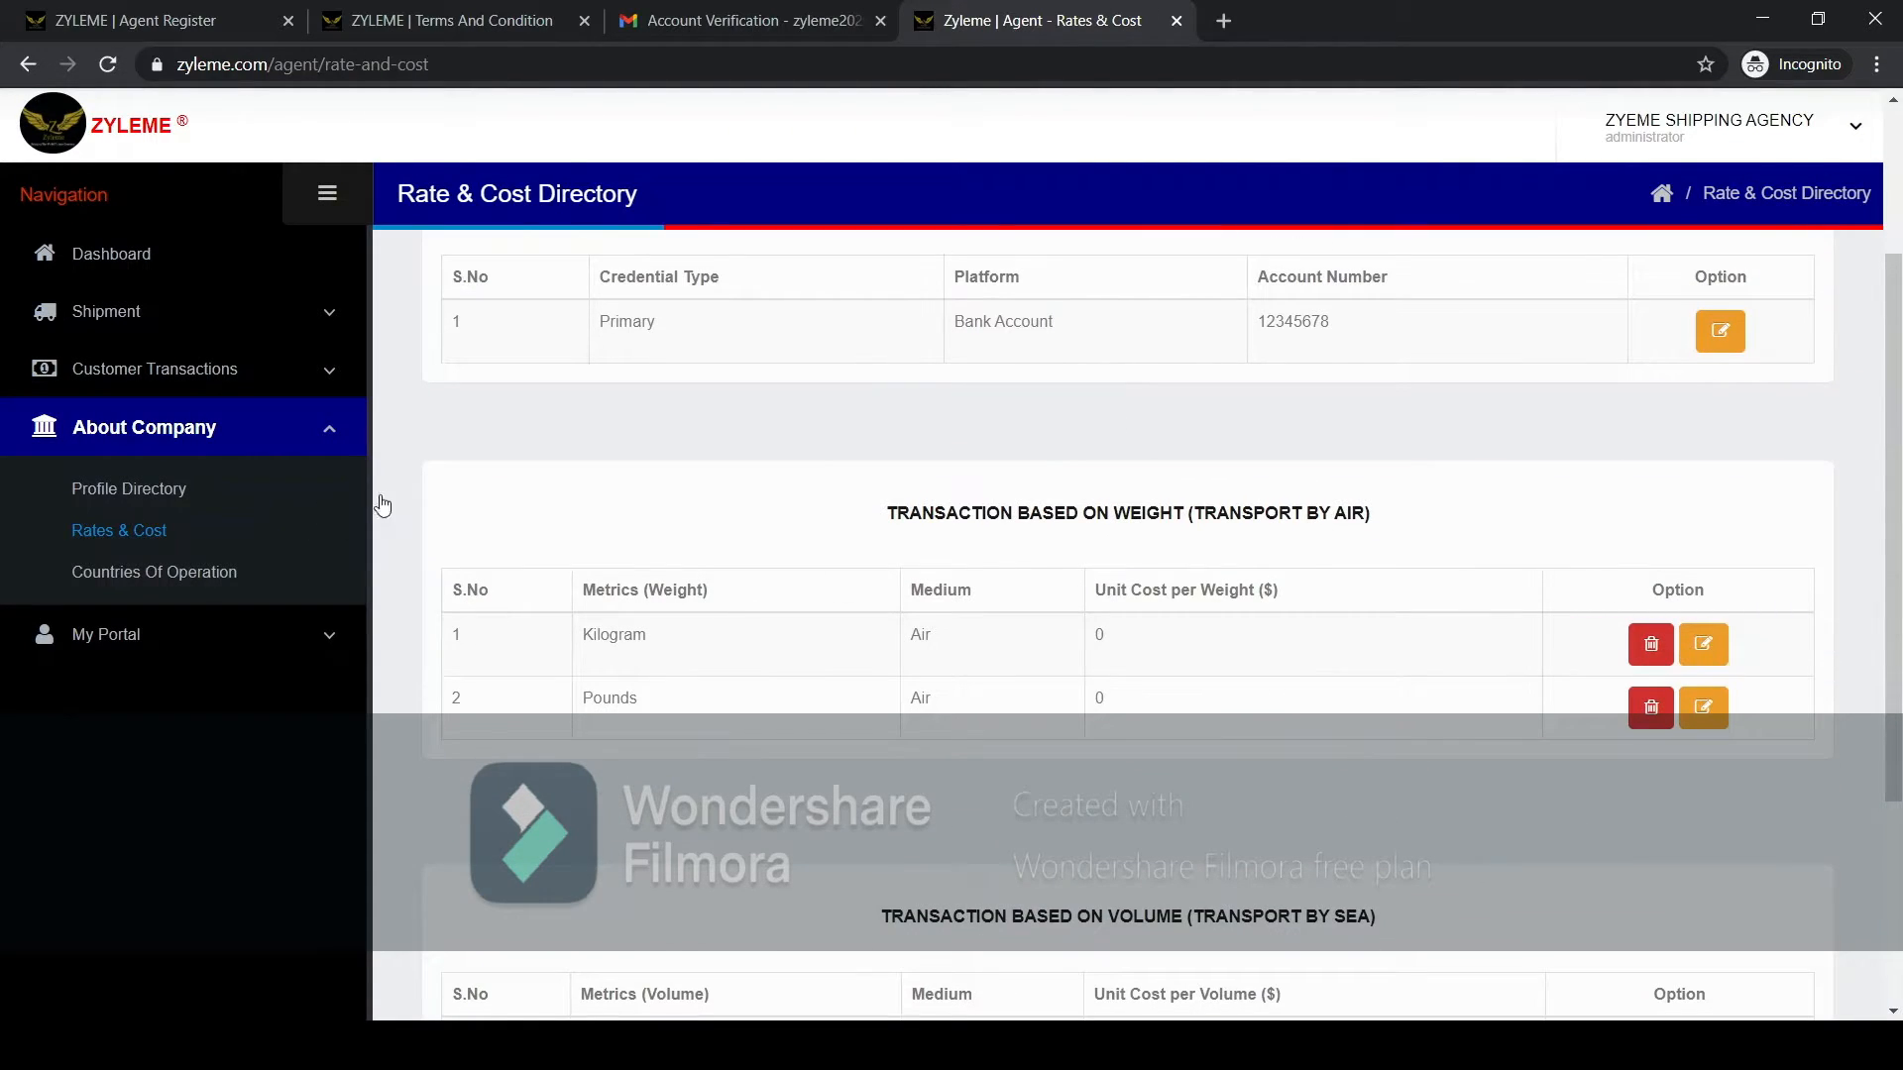
{"action": "scroll", "coordinate": [536, 500], "scroll_direction": "down", "scroll_amount": 1}
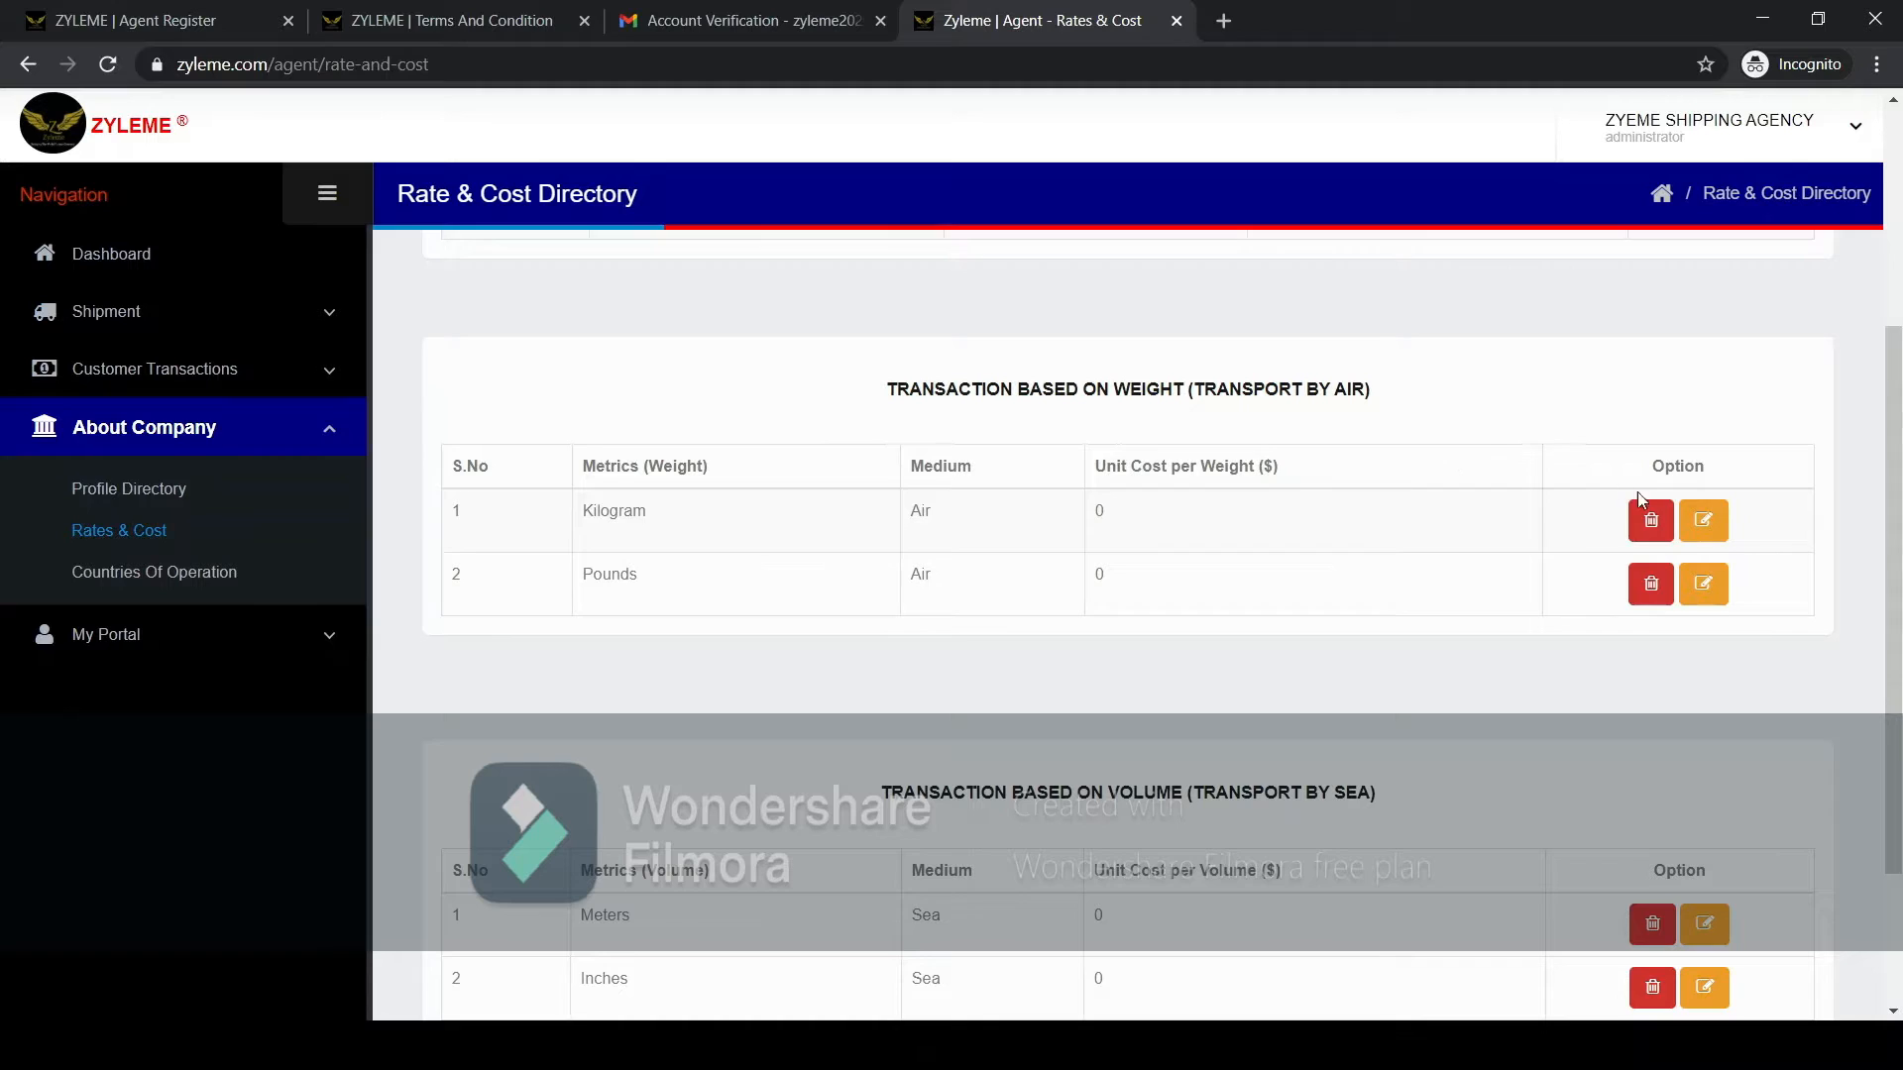
{"action": "left_click", "coordinate": [1705, 523]}
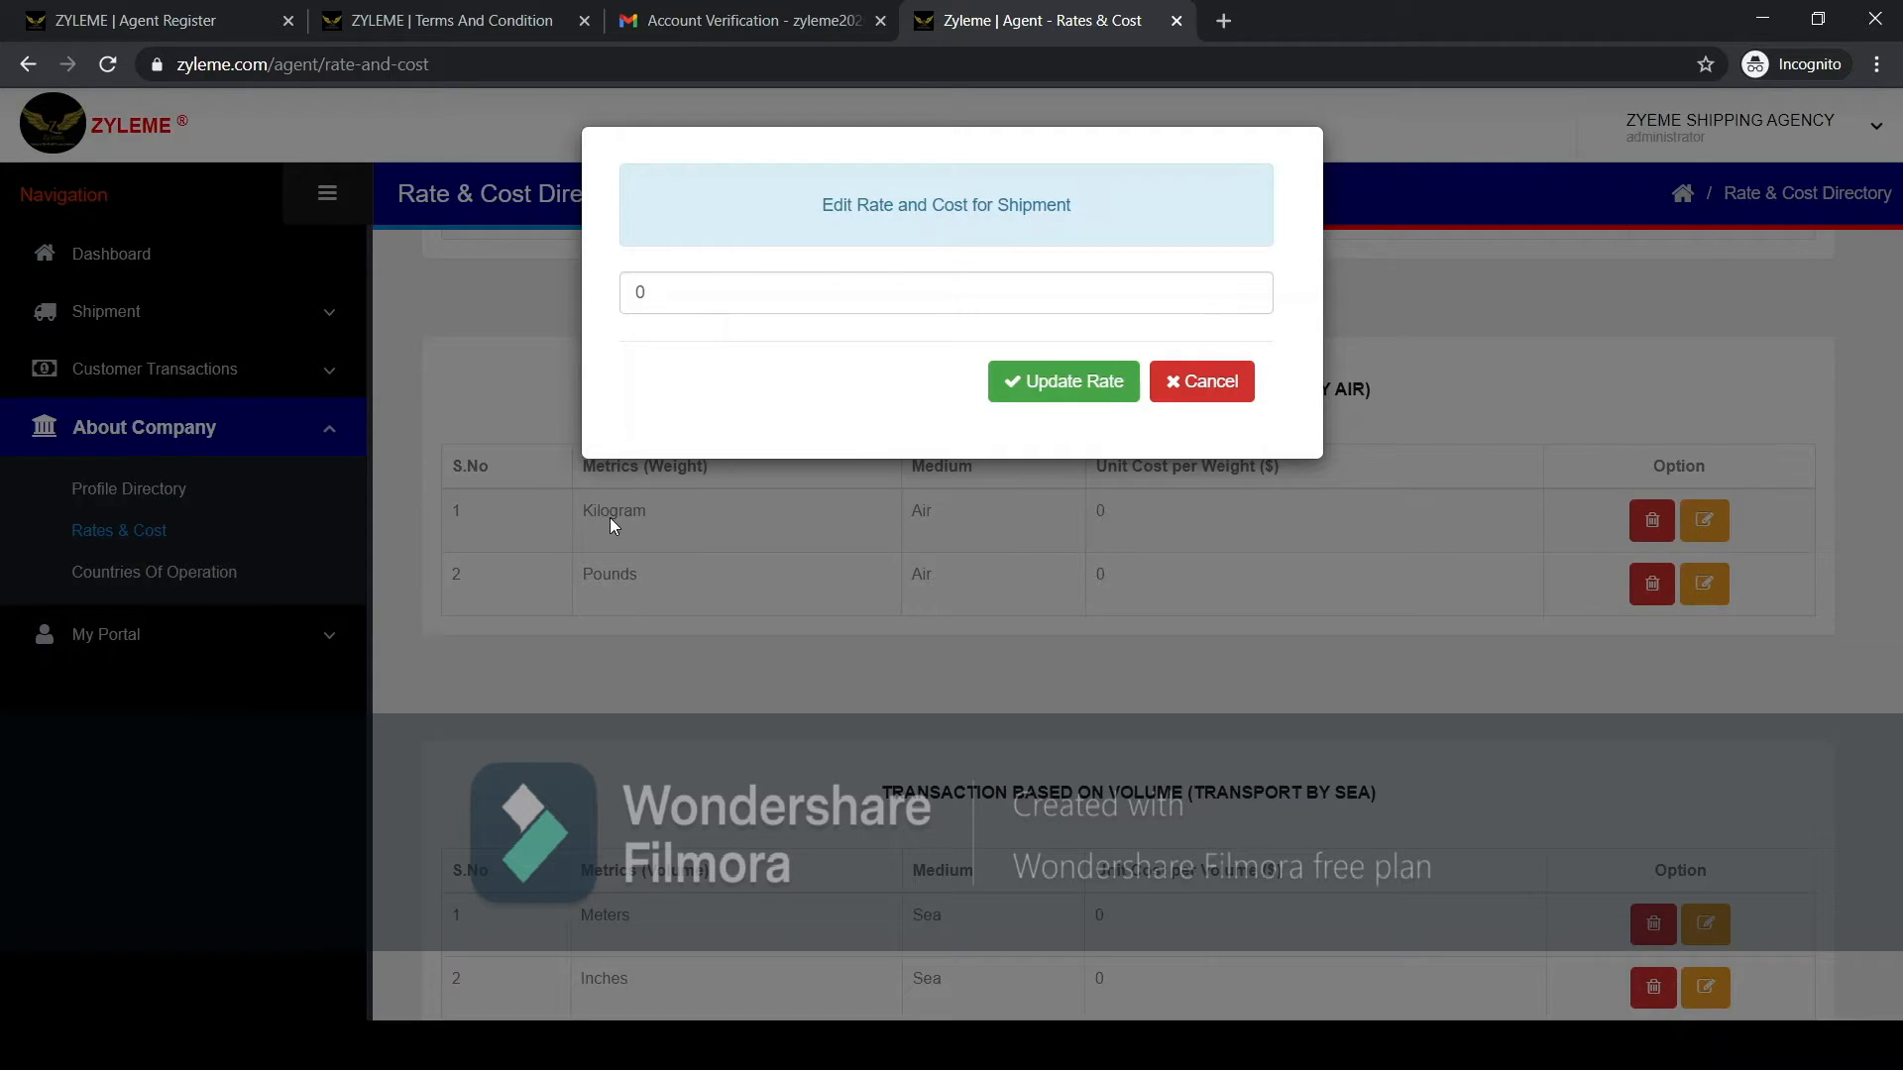
{"action": "left_click", "coordinate": [736, 301]}
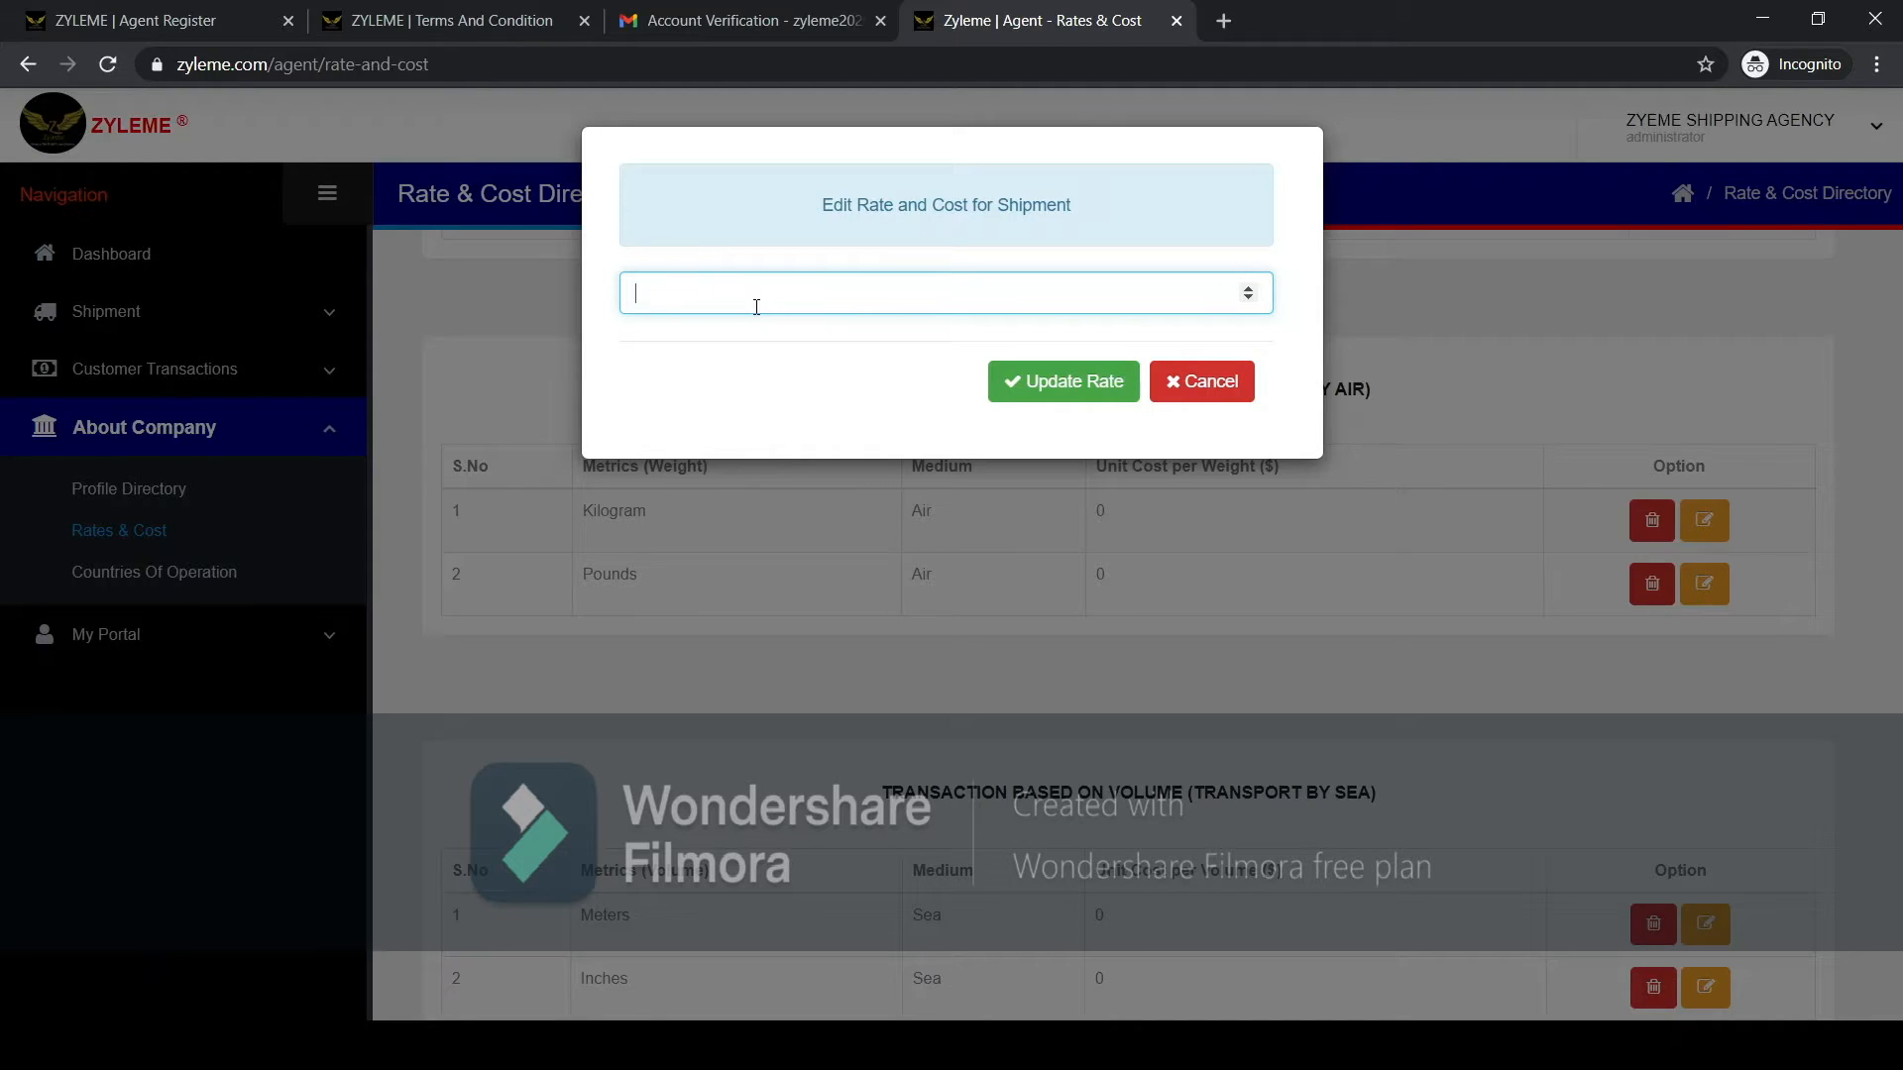
{"action": "type", "text": "12.5"}
{"action": "left_click", "coordinate": [1043, 391]}
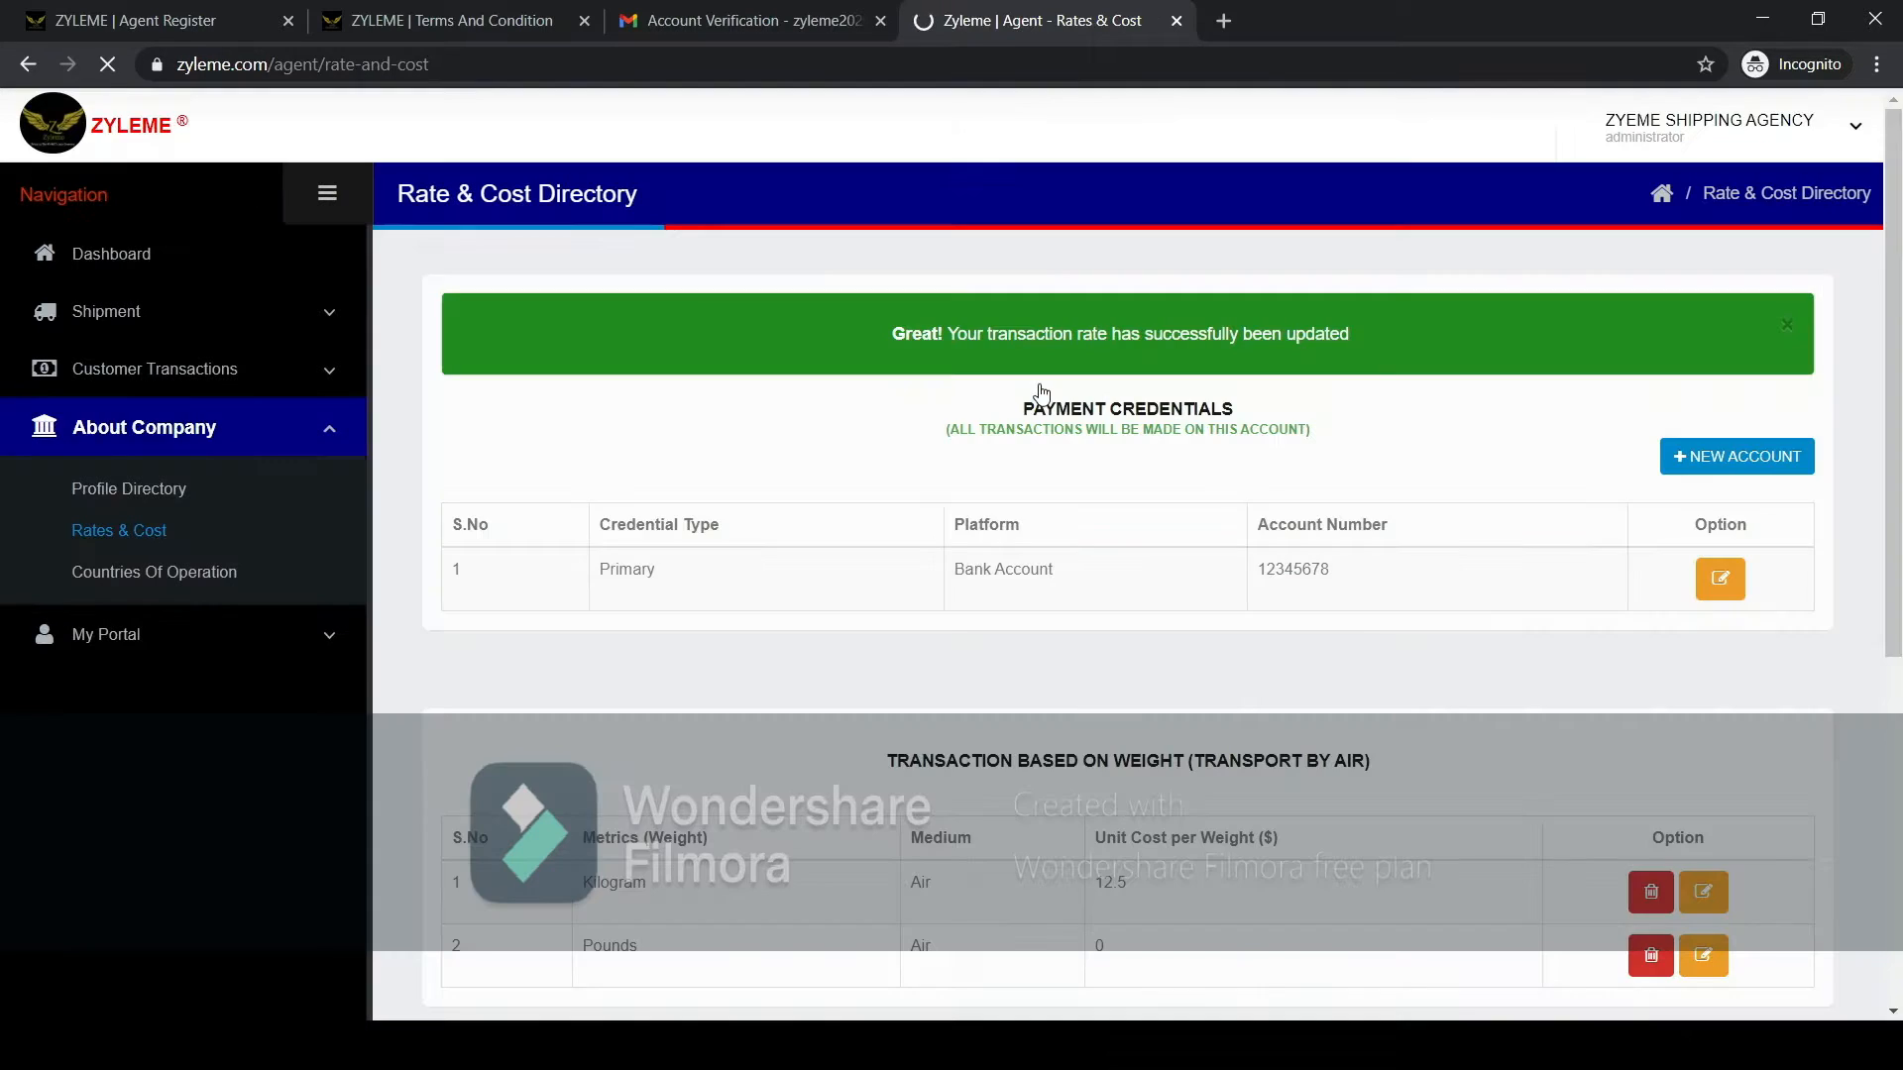
Set the air transport unit cost for Pounds to 6.32 and update the rate.
{"action": "scroll", "coordinate": [1258, 702], "scroll_direction": "down", "scroll_amount": 2}
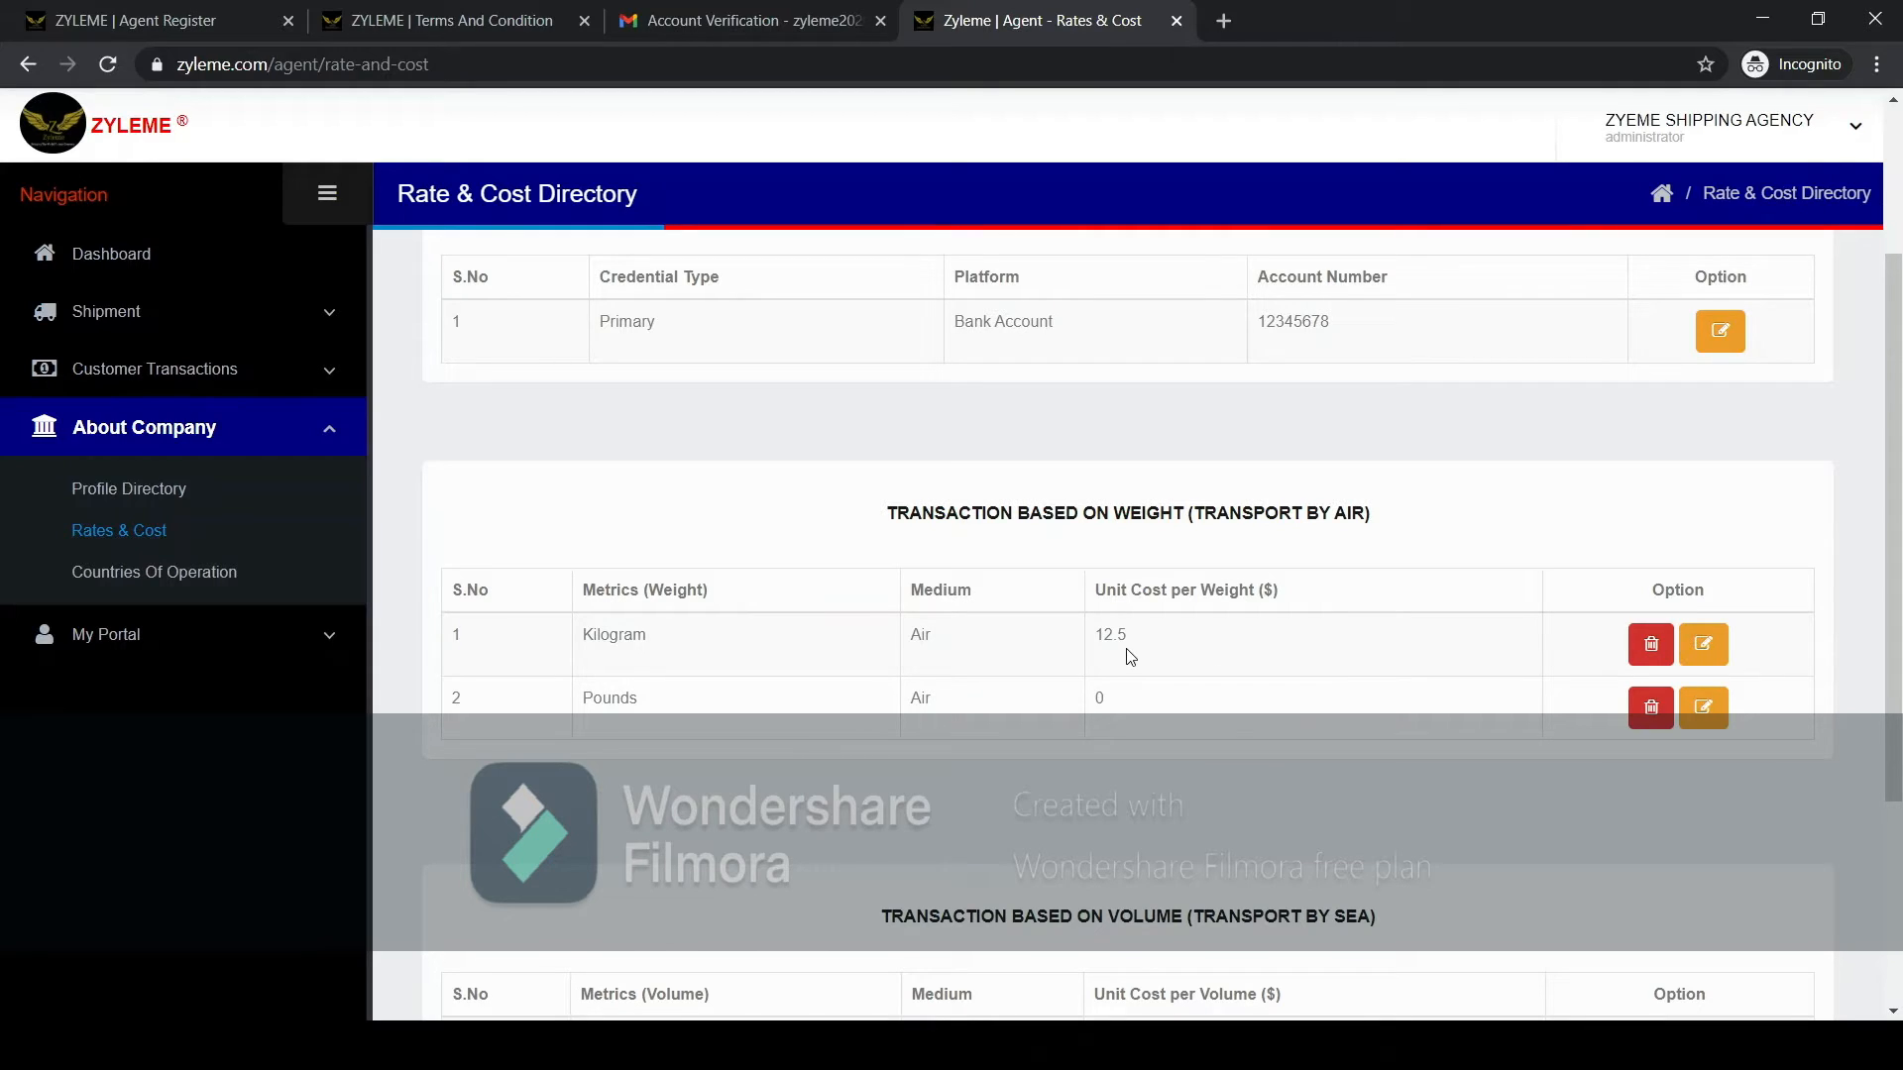
{"action": "left_click", "coordinate": [1704, 706]}
{"action": "left_click_drag", "start_coordinate": [723, 290], "coordinate": [601, 301]}
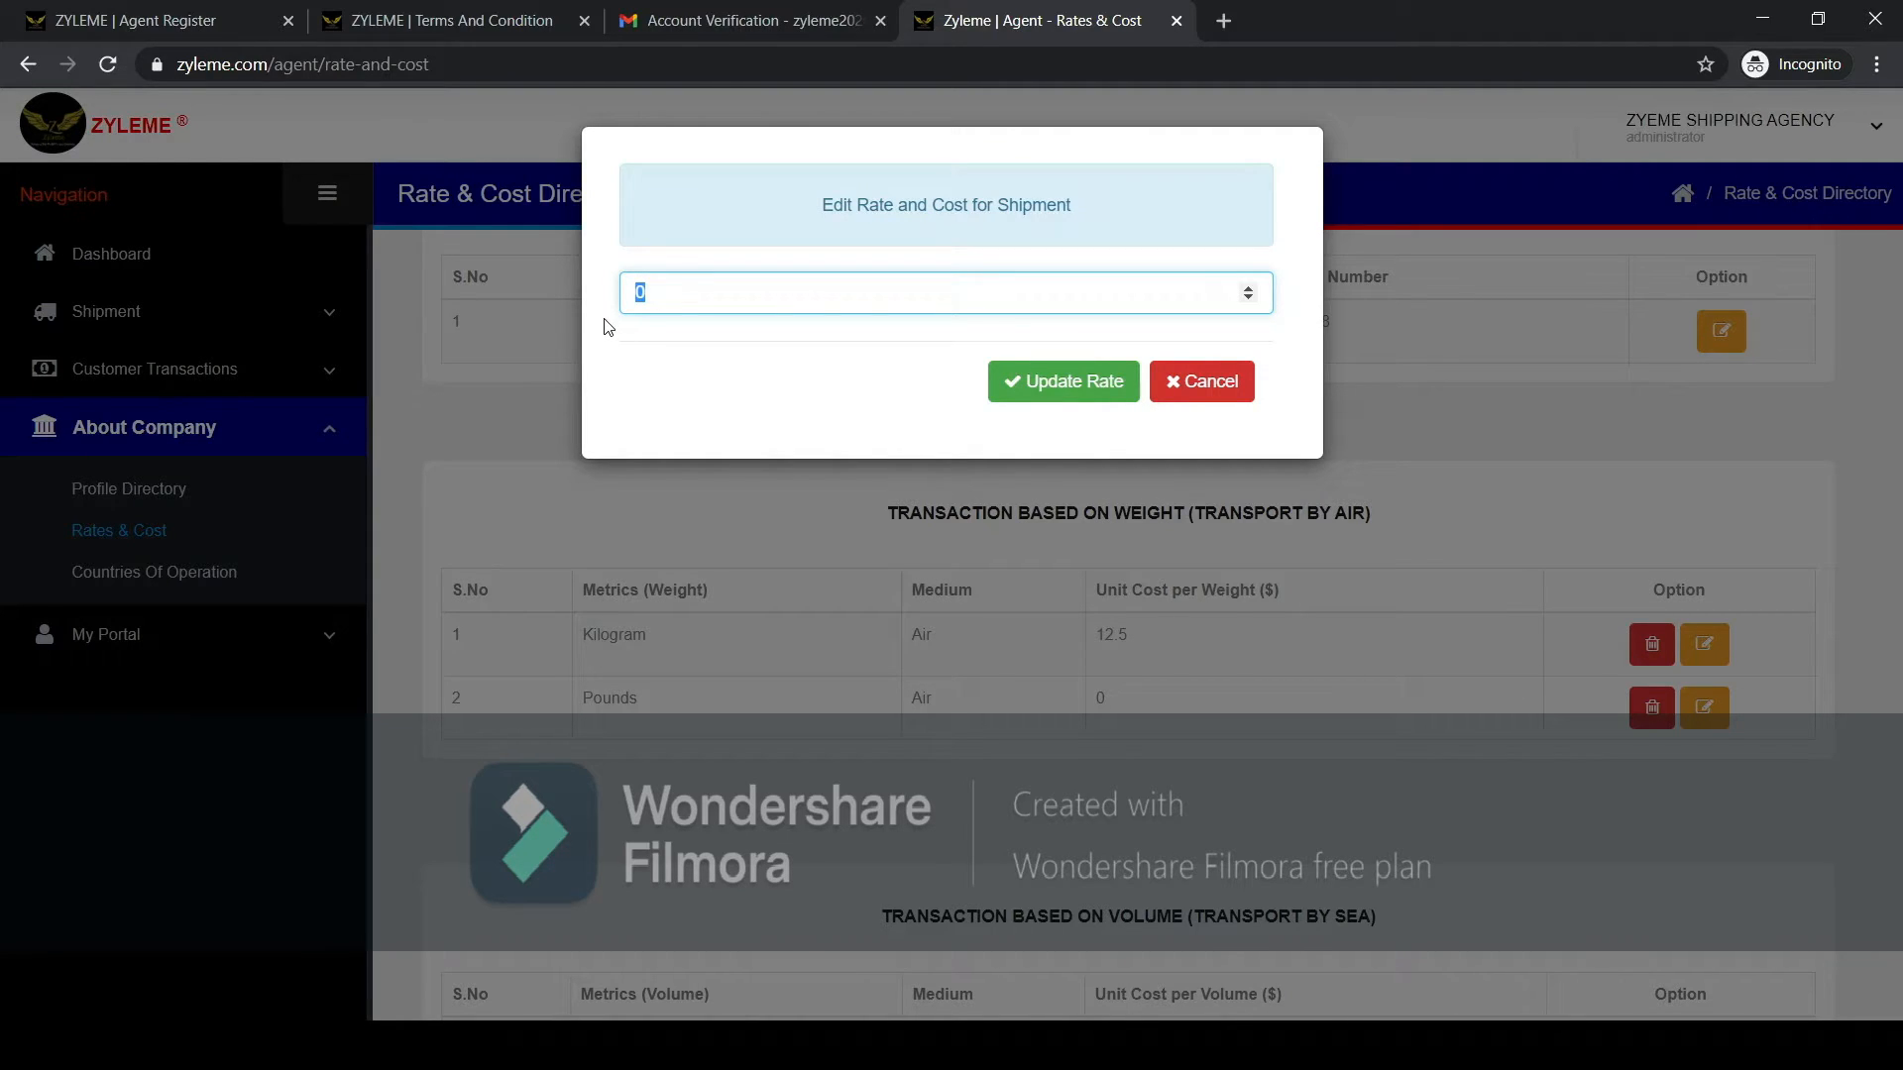
{"action": "type", "text": "6.32"}
{"action": "left_click", "coordinate": [1059, 385]}
Set the sea transport unit cost for Meters to 5 and update the rate.
{"action": "scroll", "coordinate": [1223, 653], "scroll_direction": "down", "scroll_amount": 3}
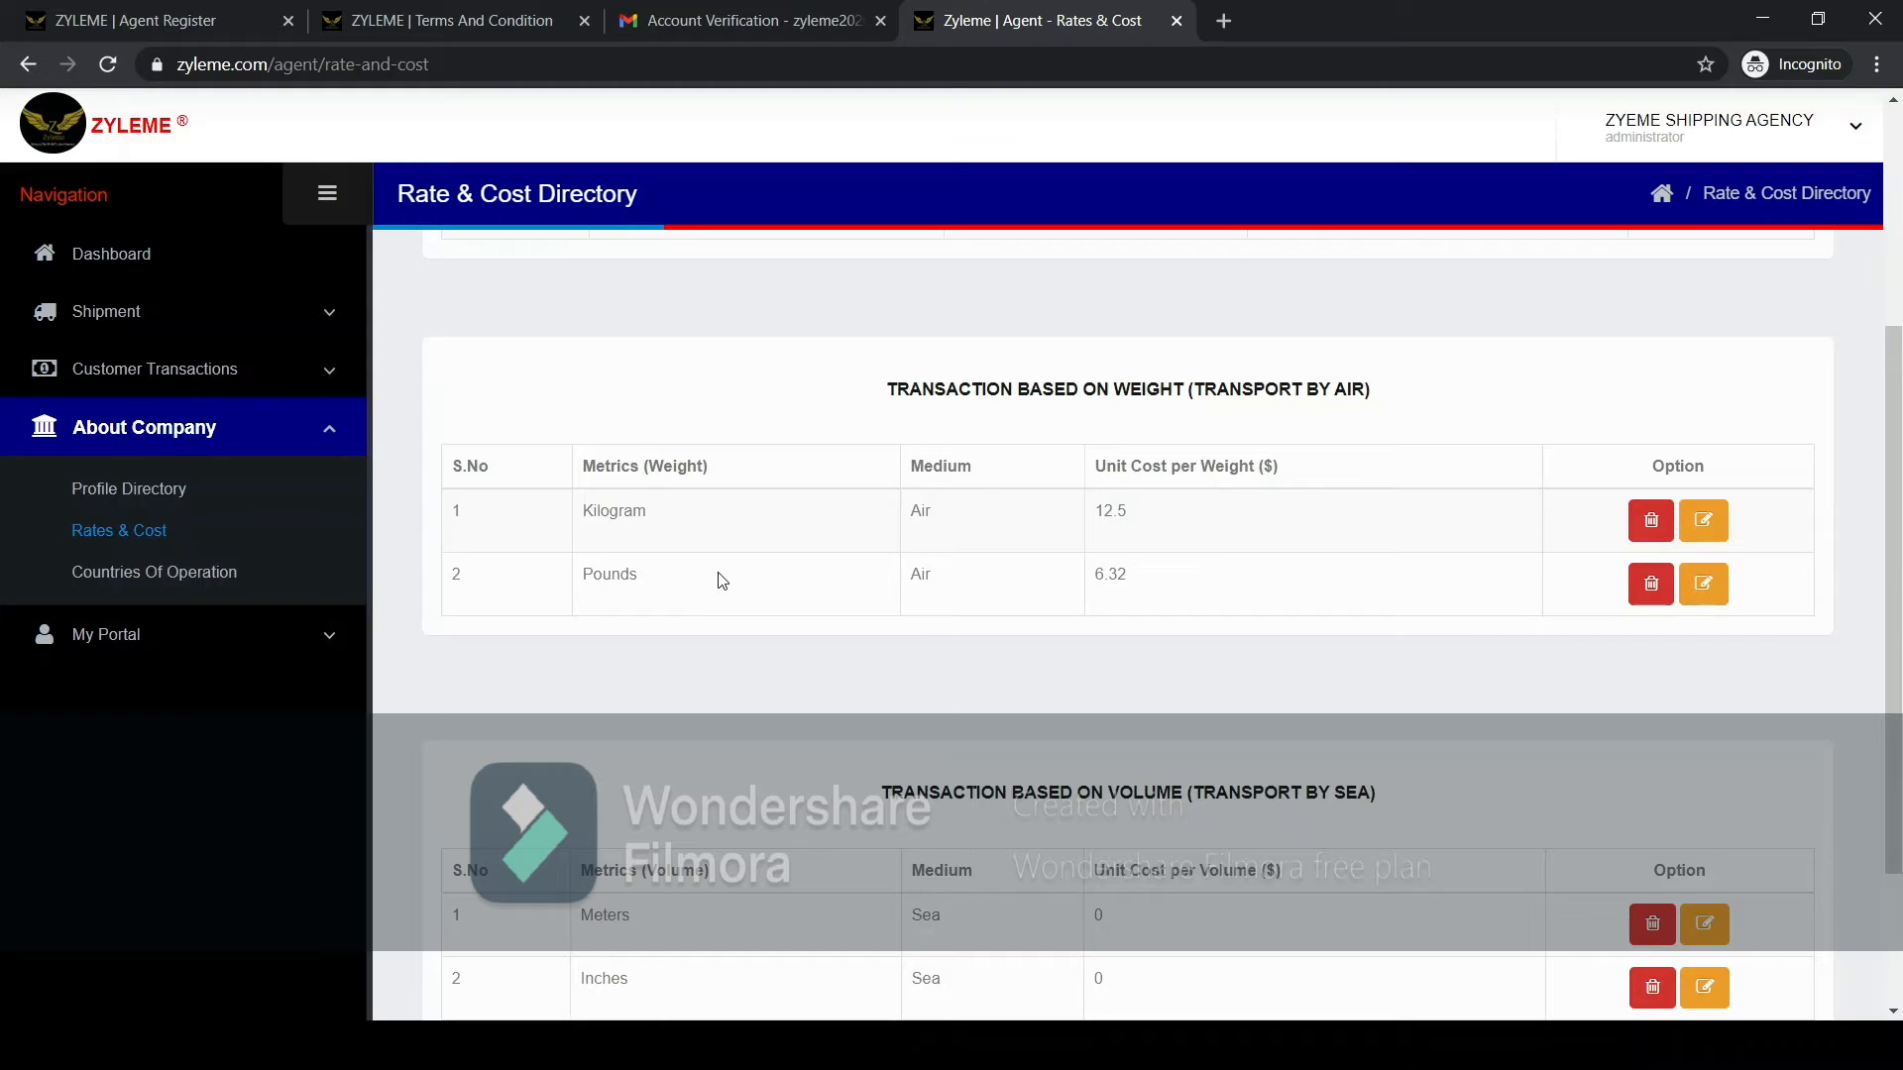
{"action": "scroll", "coordinate": [723, 585], "scroll_direction": "down", "scroll_amount": 2}
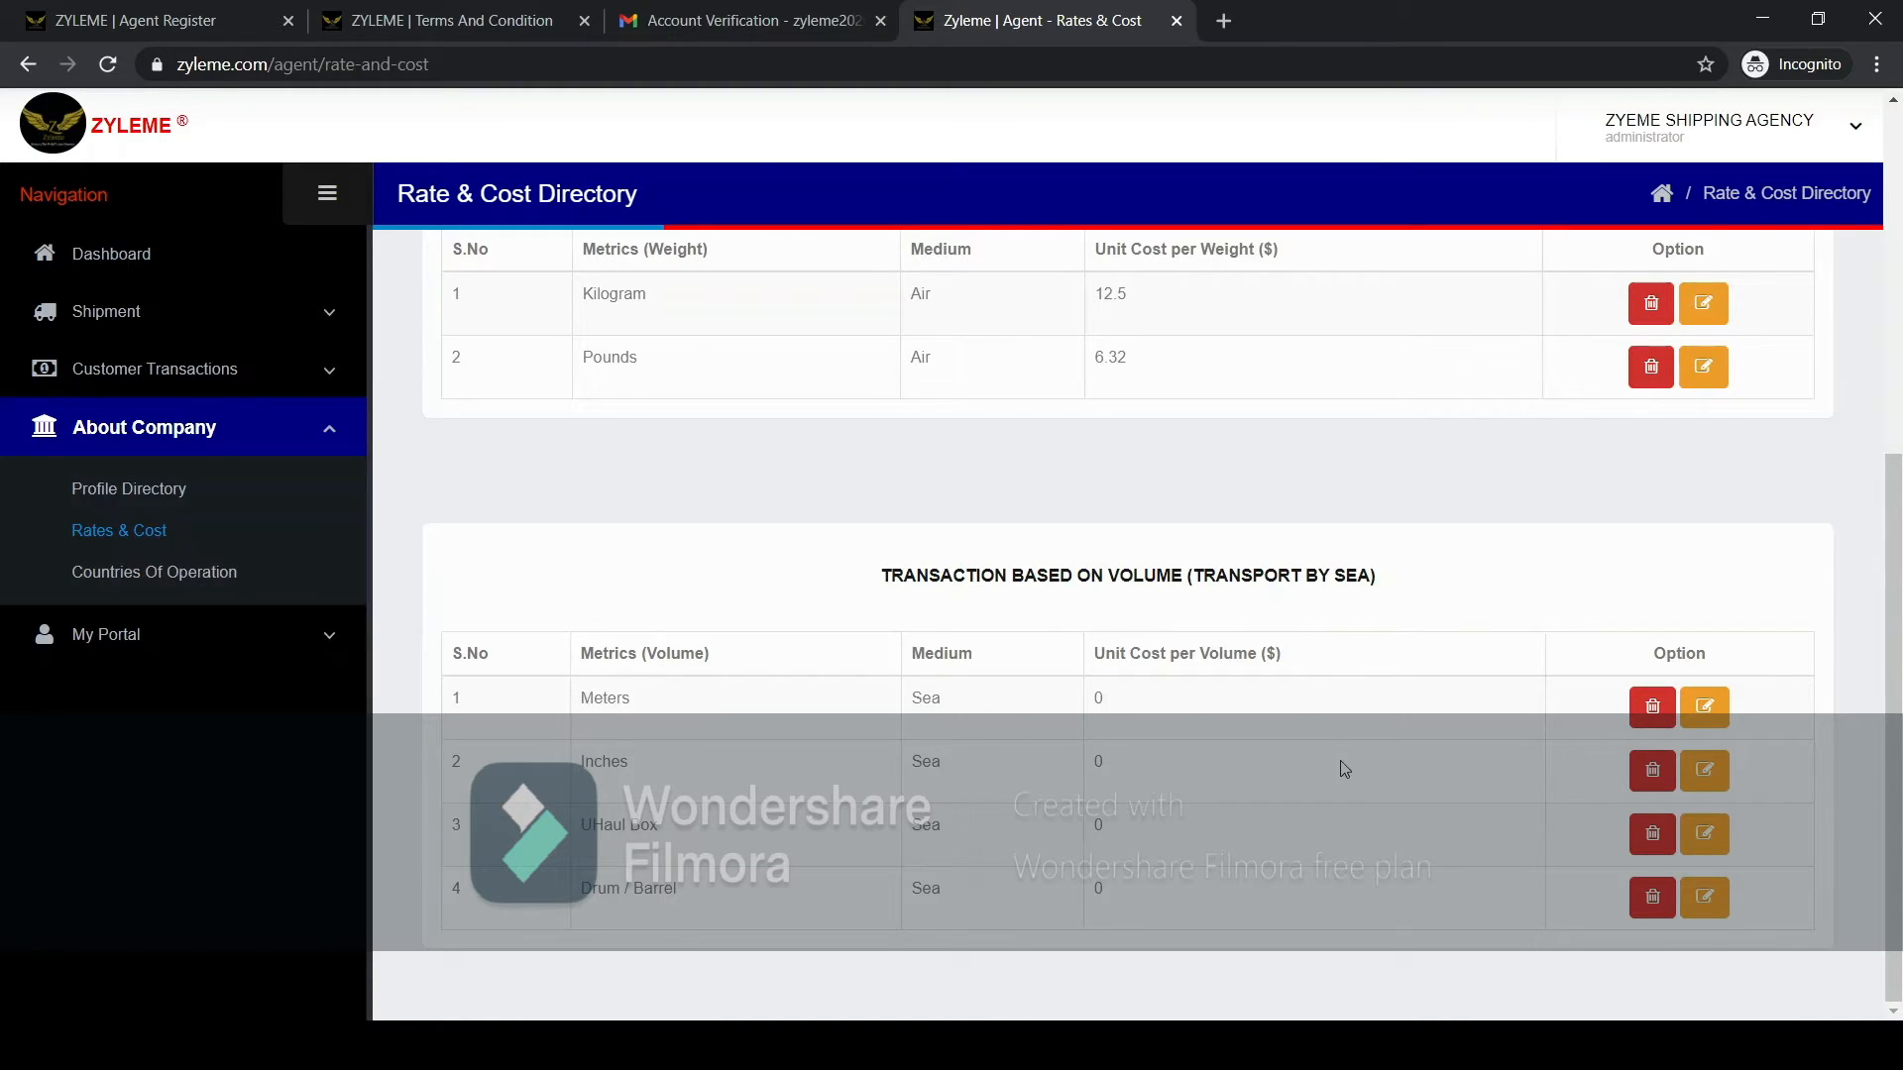
{"action": "left_click", "coordinate": [1706, 707]}
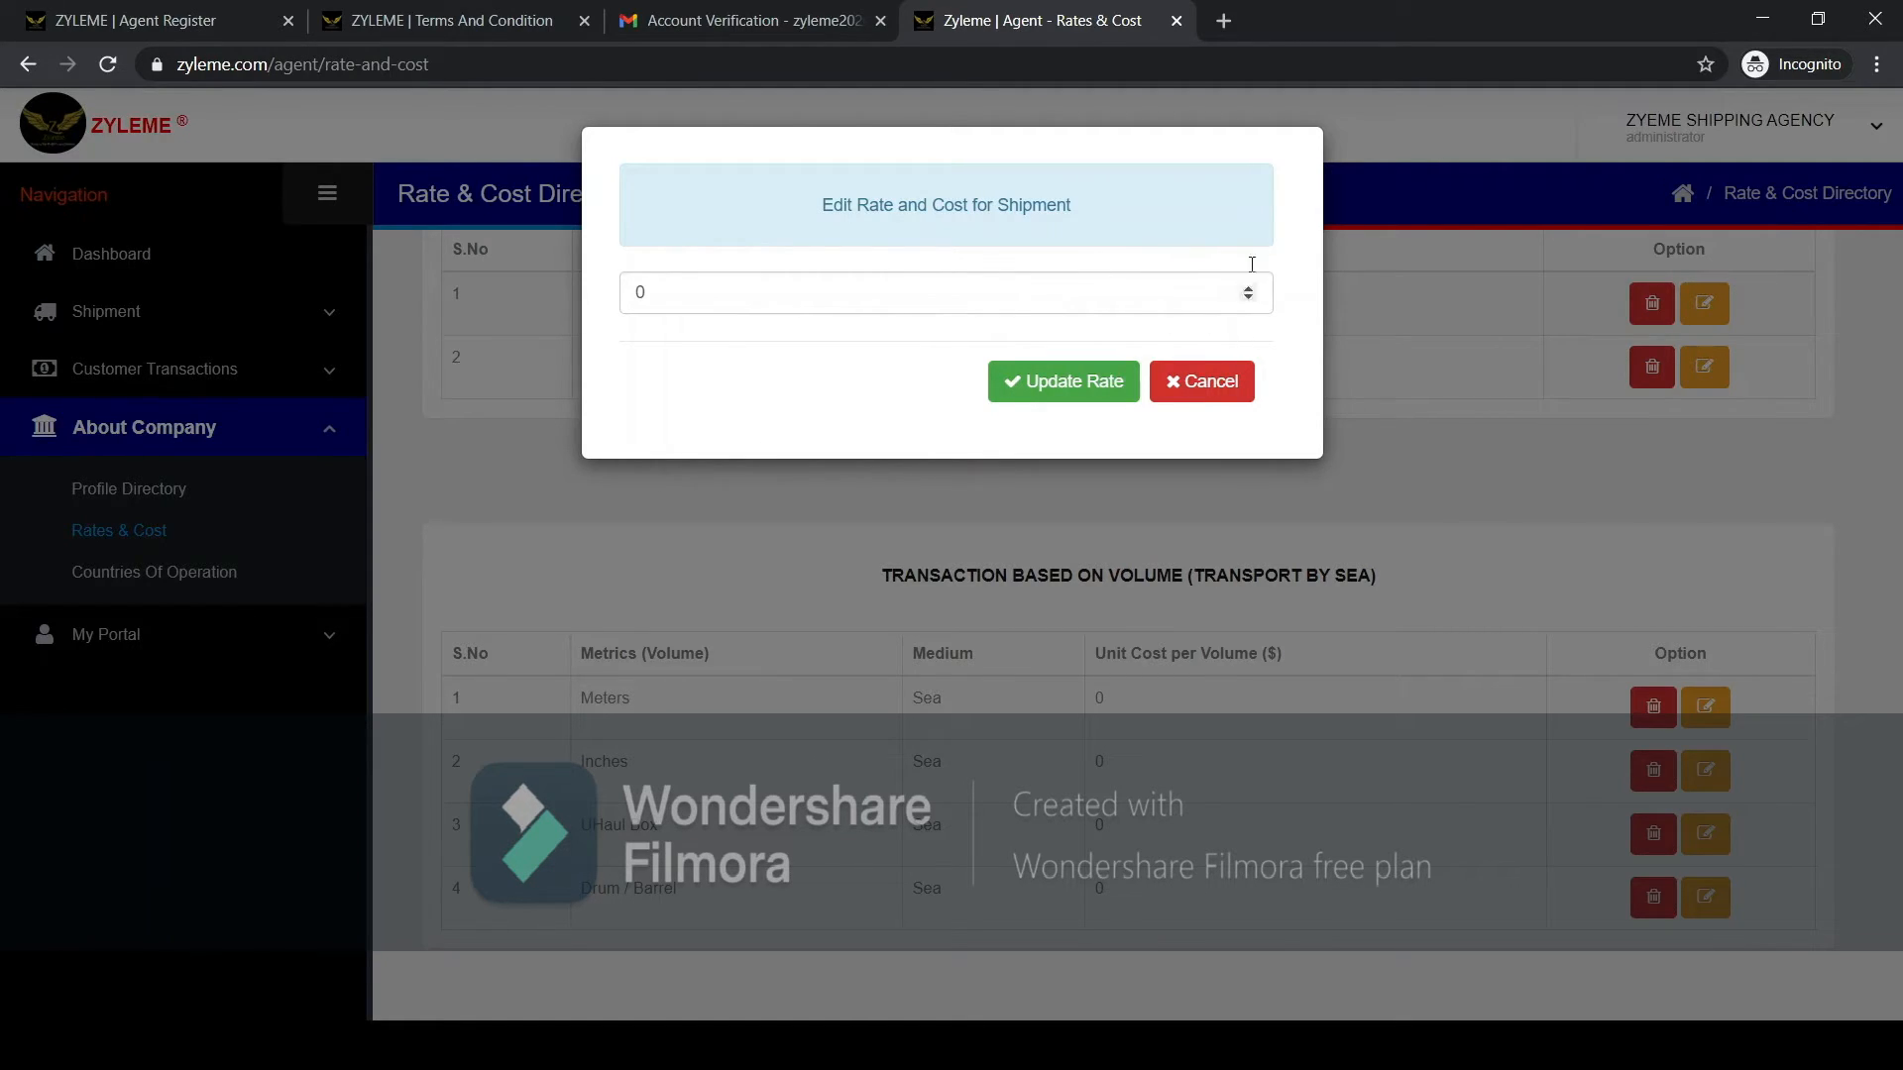
{"action": "left_click", "coordinate": [769, 289]}
{"action": "left_click_drag", "start_coordinate": [769, 288], "coordinate": [569, 290]}
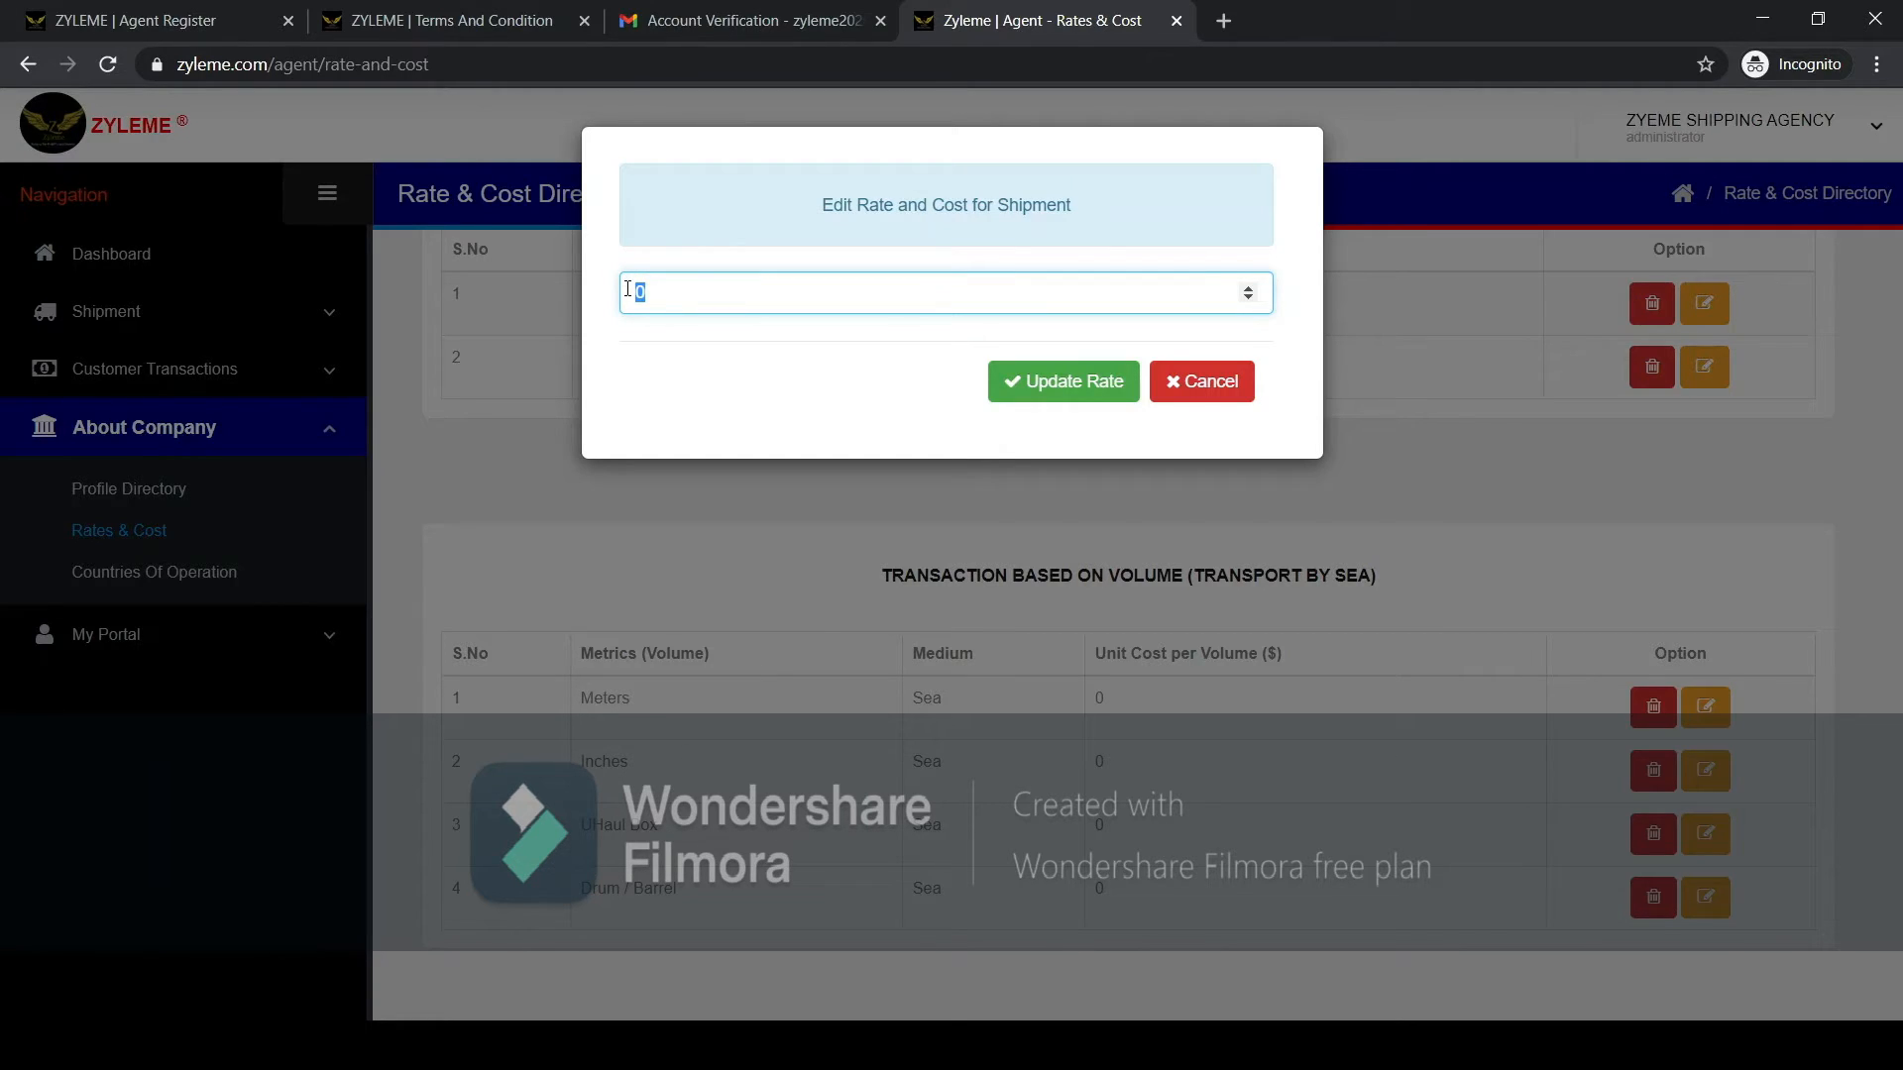
{"action": "type", "text": "5"}
{"action": "left_click", "coordinate": [1081, 374]}
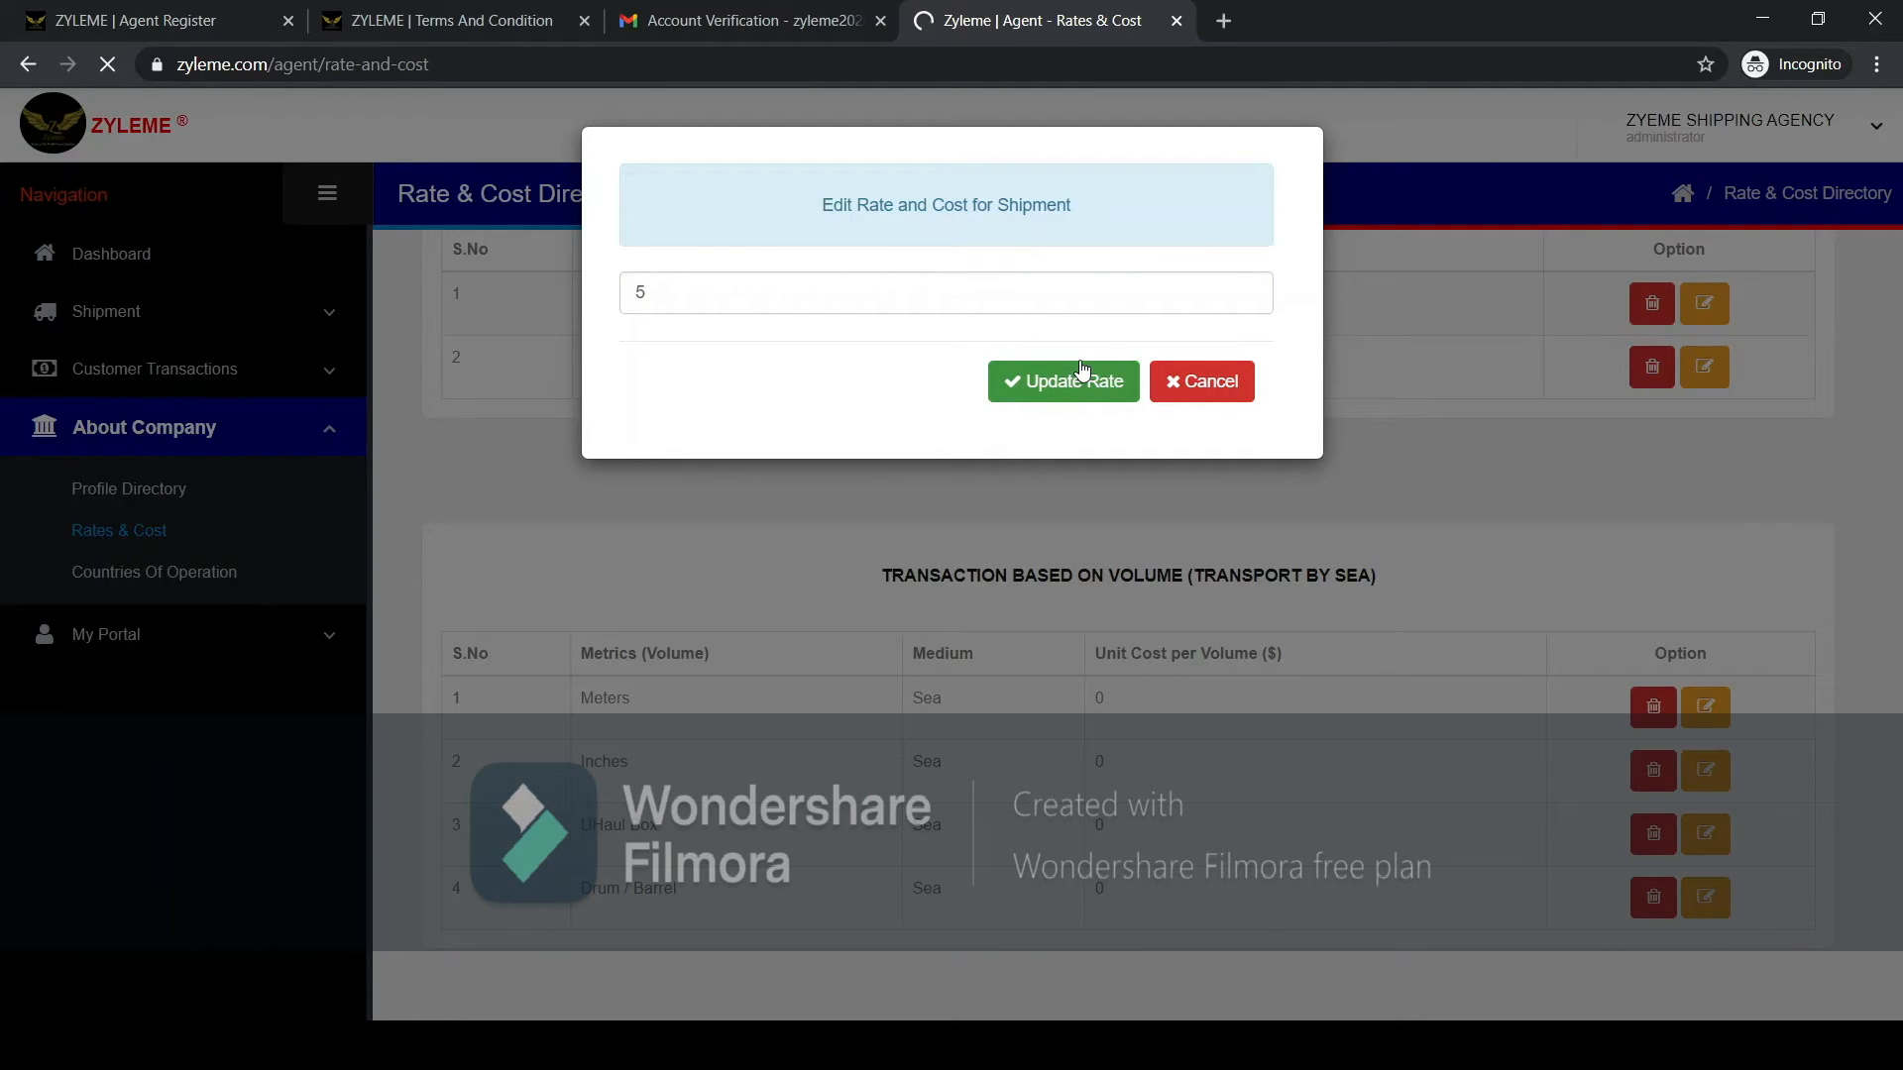
Set the sea transport unit cost for Inches to 2 and update the rate.
{"action": "scroll", "coordinate": [1075, 659], "scroll_direction": "down", "scroll_amount": 6}
{"action": "scroll", "coordinate": [1068, 653], "scroll_direction": "down", "scroll_amount": 1}
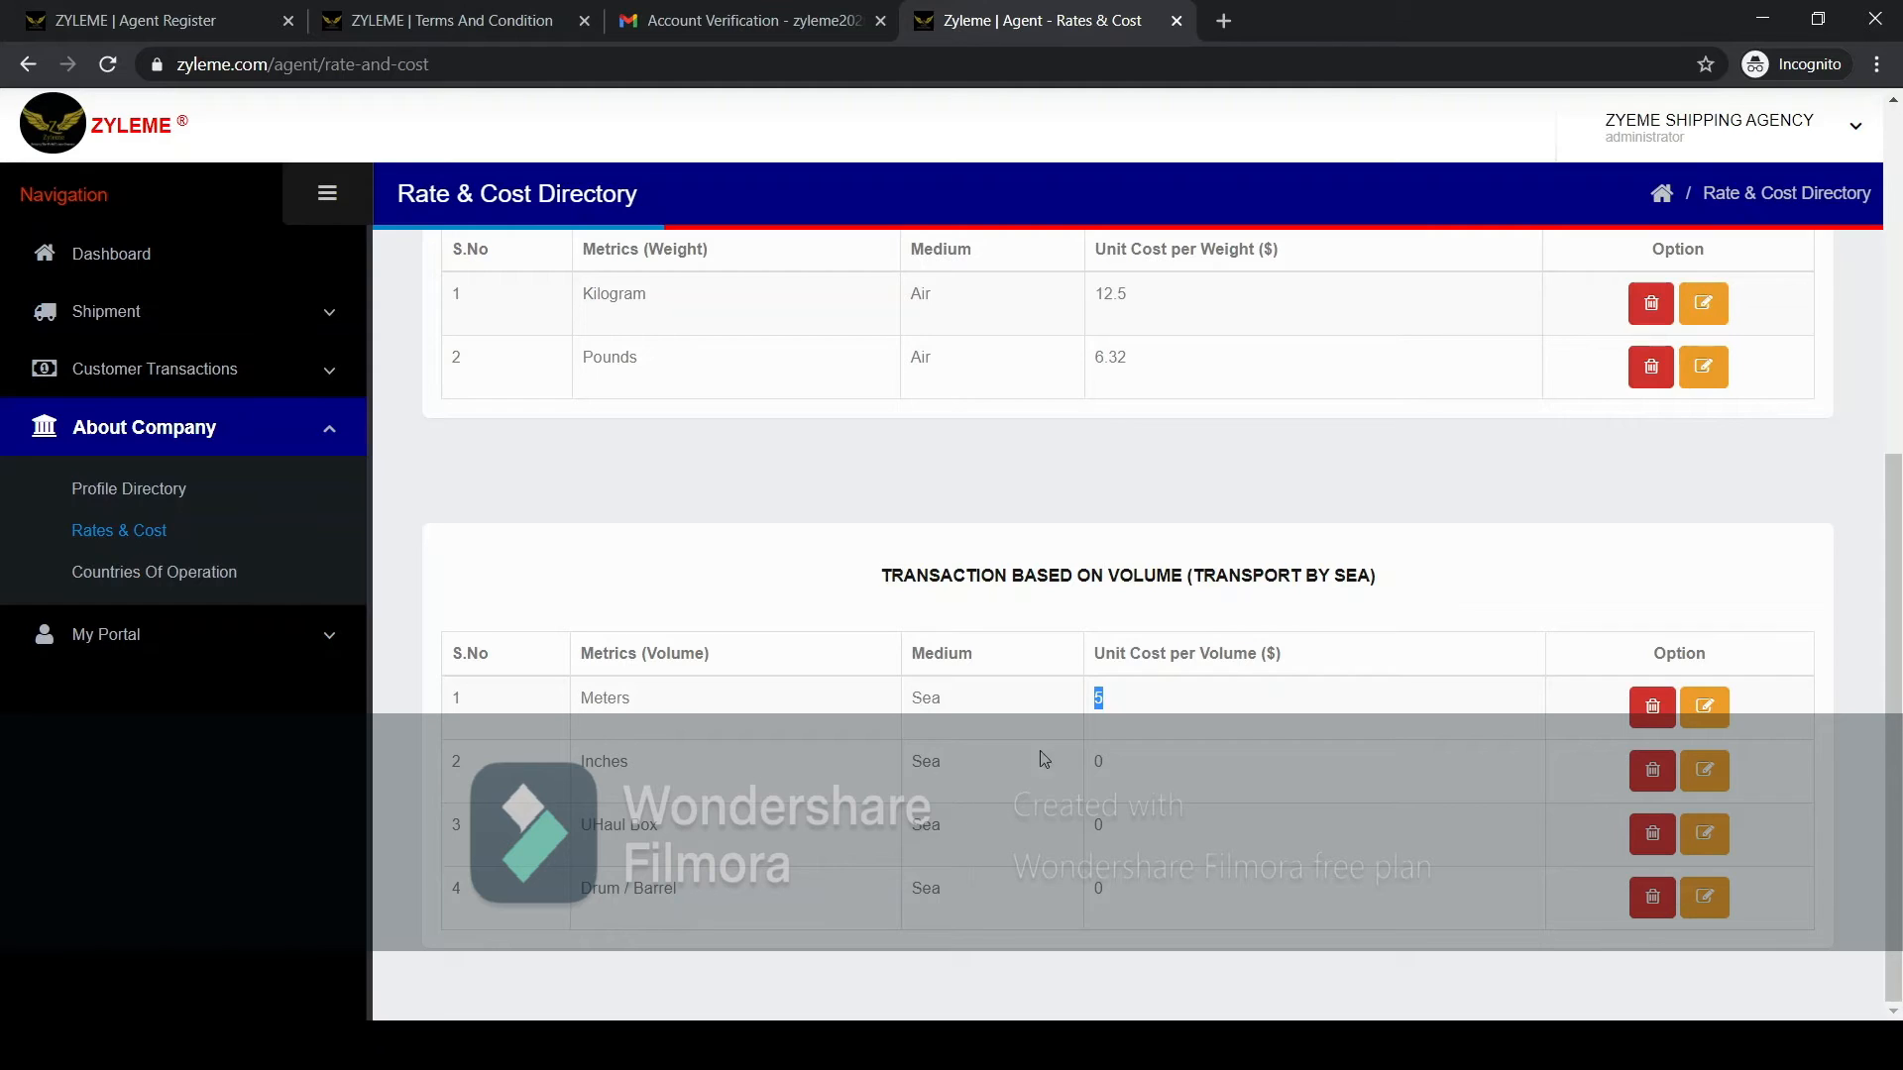
{"action": "left_click", "coordinate": [1105, 765]}
{"action": "left_click", "coordinate": [1704, 771]}
{"action": "double_click", "coordinate": [635, 291]}
{"action": "type", "text": "2"}
{"action": "left_click", "coordinate": [1051, 387]}
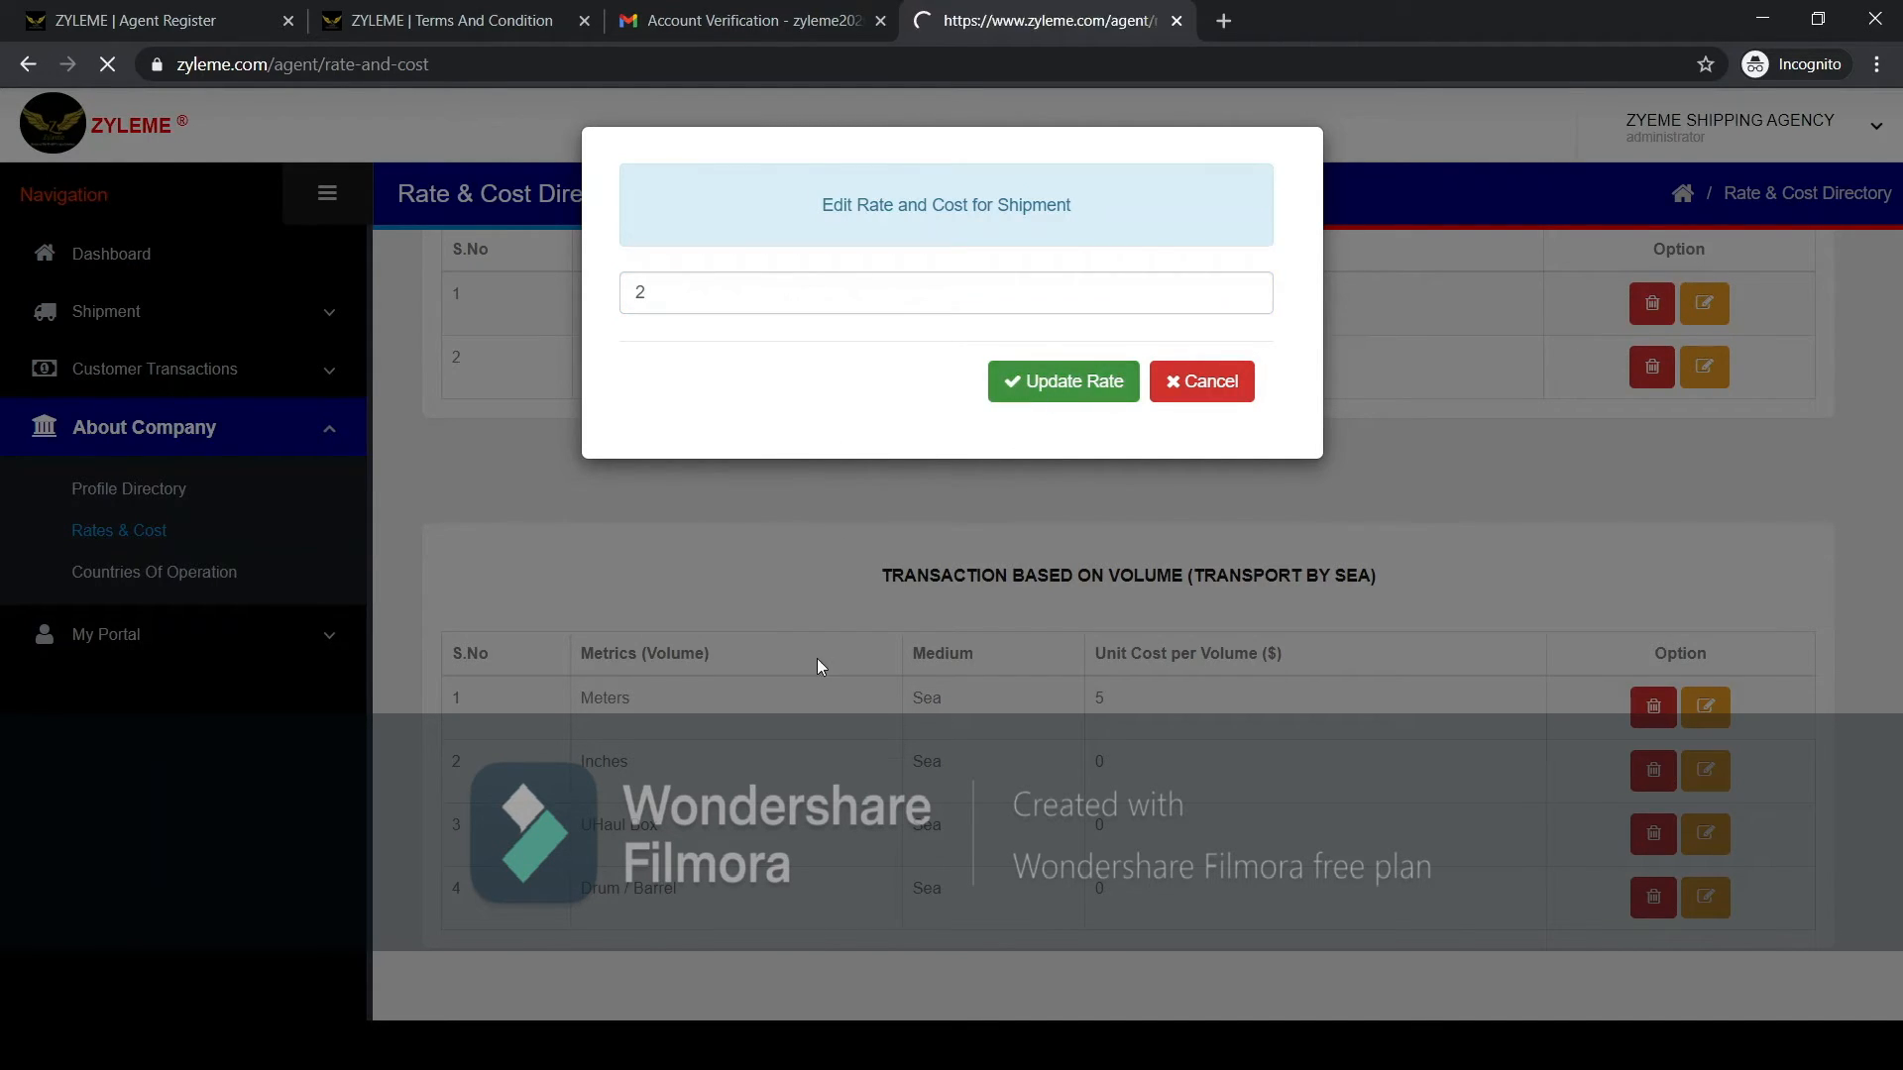
Set the sea transport unit cost for the UHaul Box to 180 and update the rate.
{"action": "scroll", "coordinate": [694, 666], "scroll_direction": "down", "scroll_amount": 5}
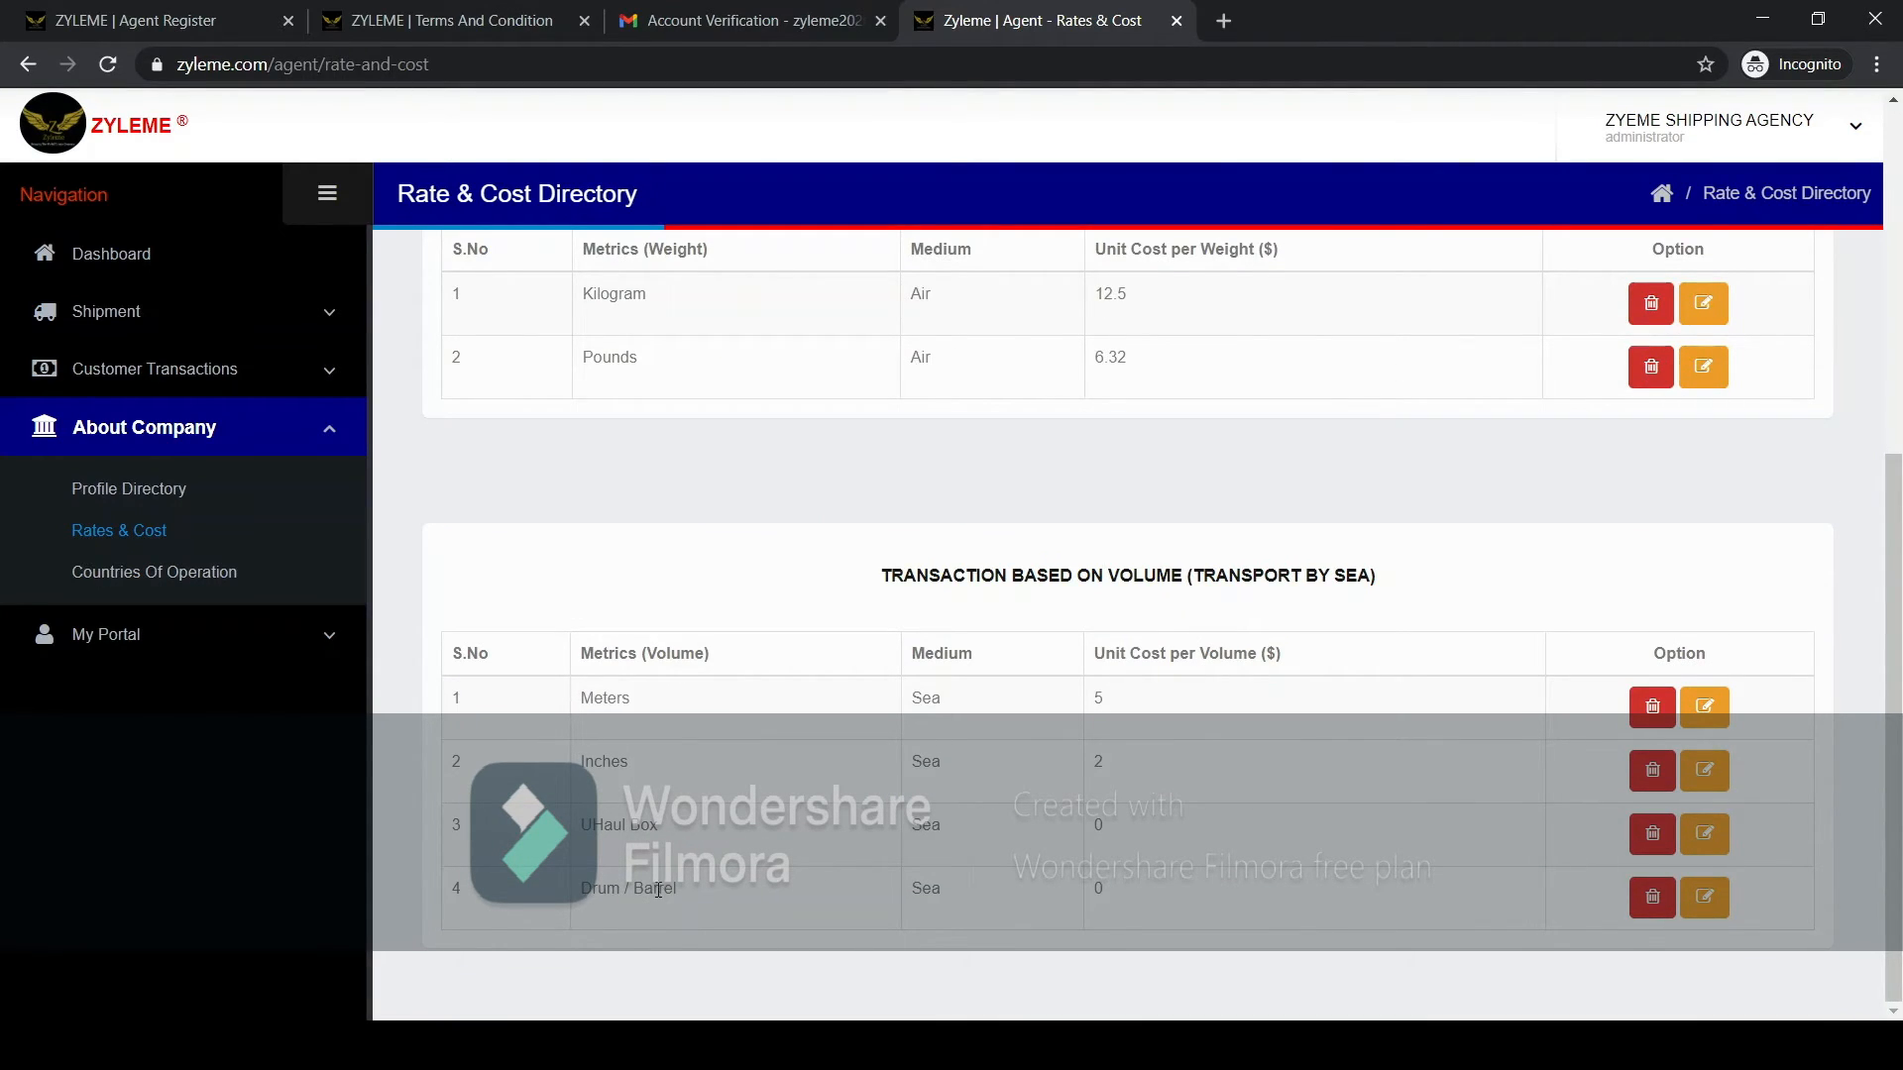
{"action": "left_click", "coordinate": [1686, 839]}
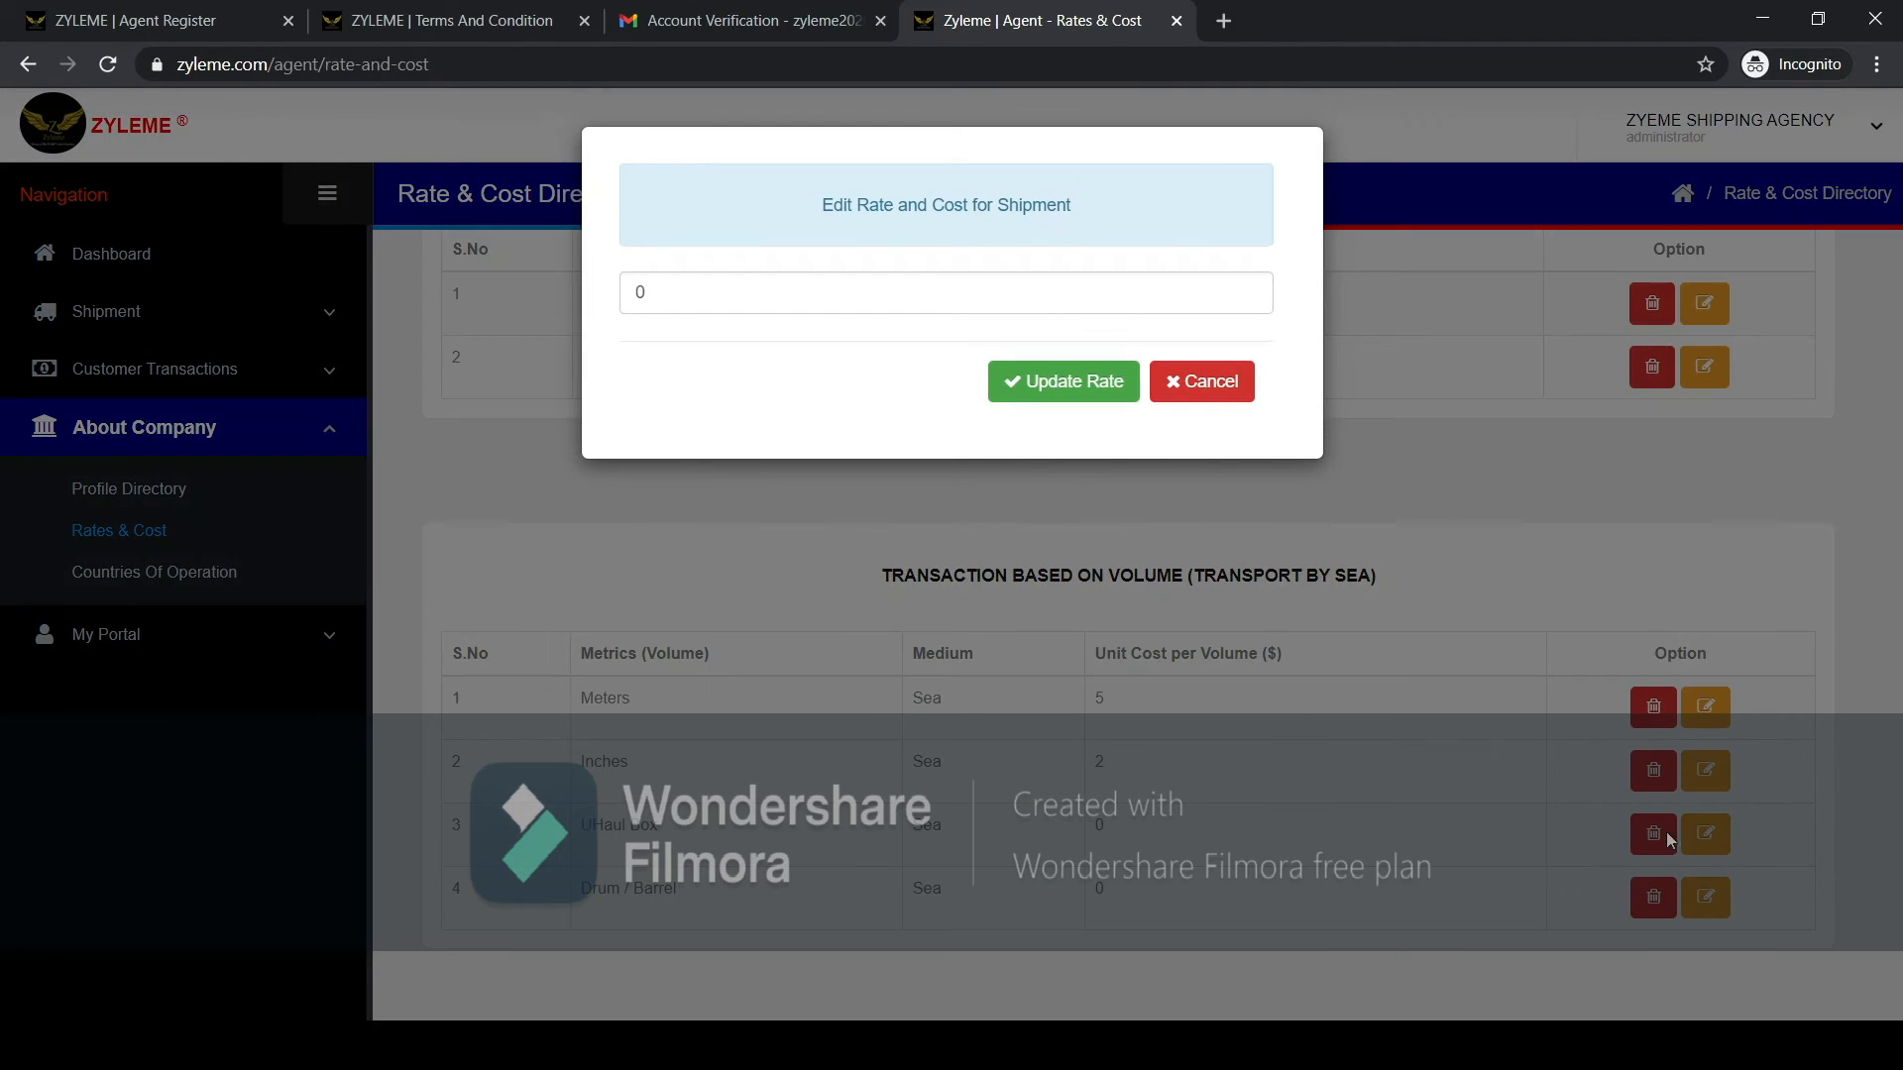
{"action": "double_click", "coordinate": [636, 293]}
{"action": "type", "text": "180"}
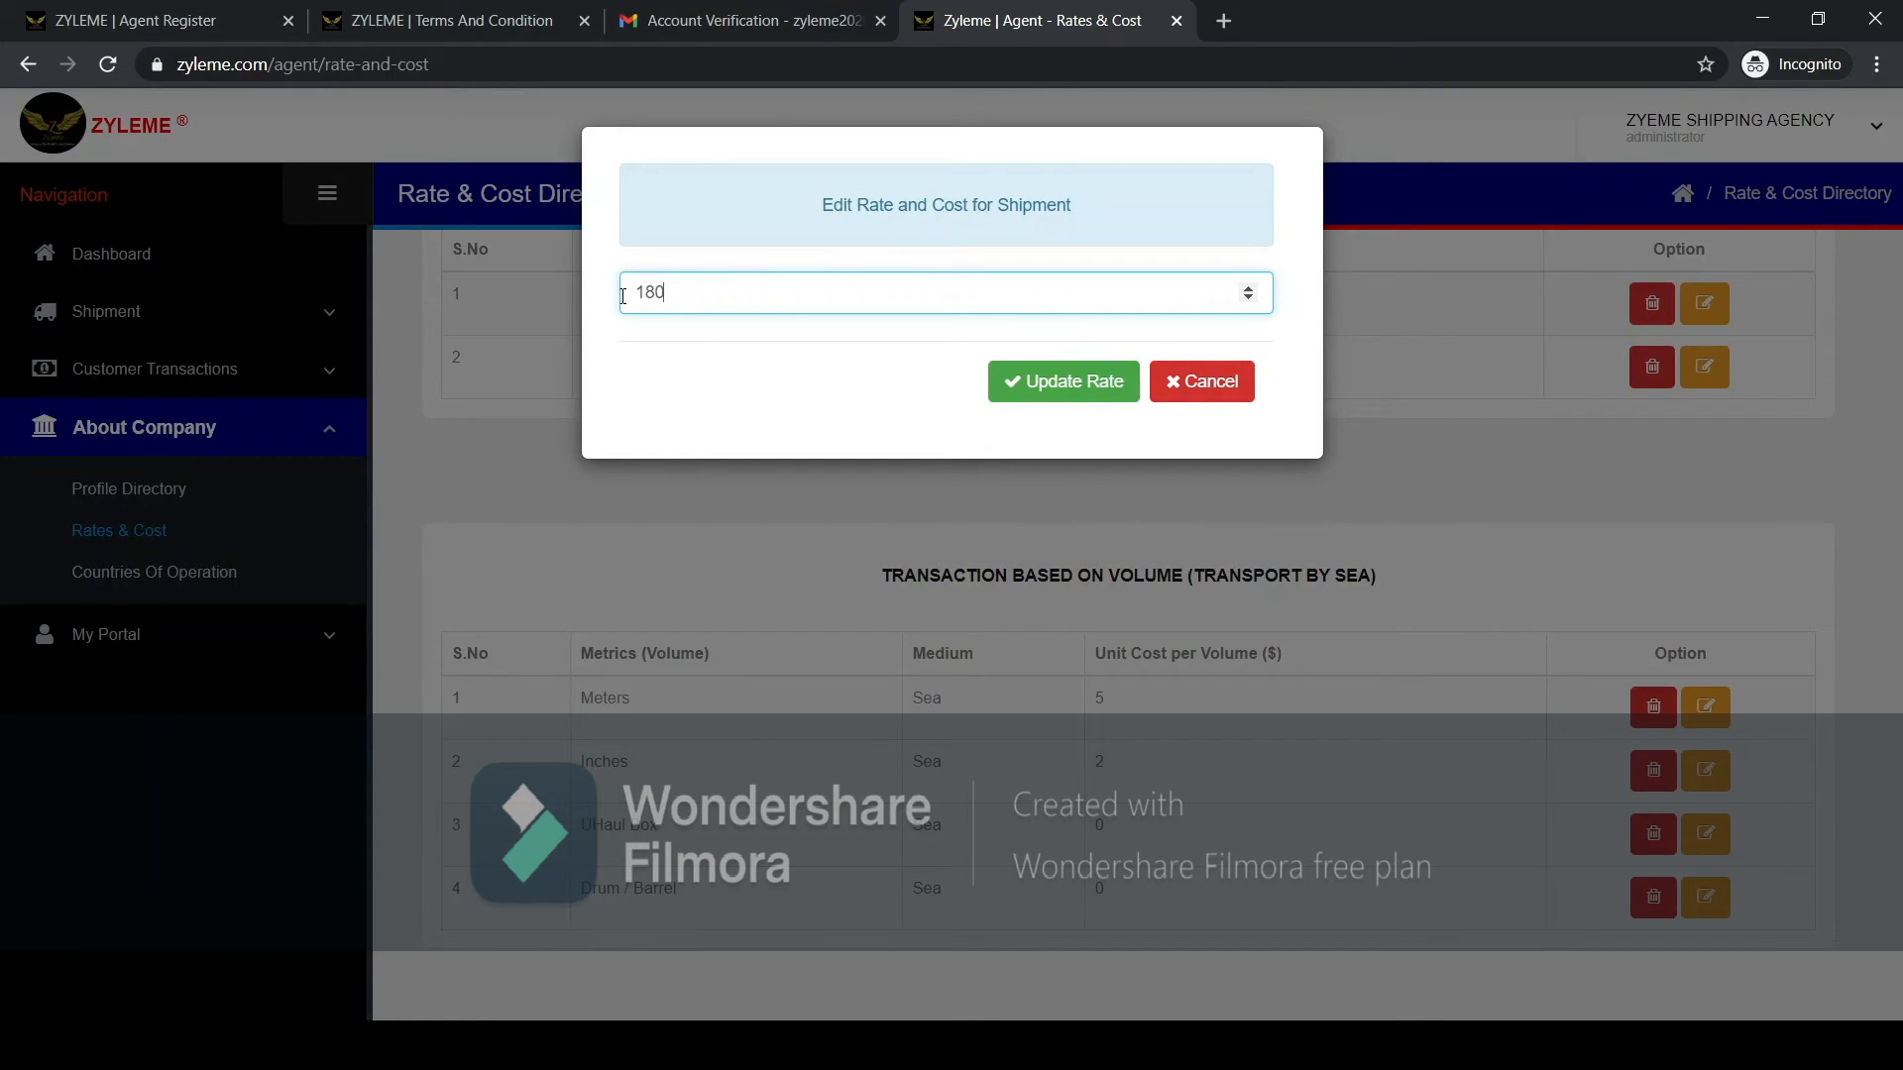
{"action": "left_click", "coordinate": [1089, 385]}
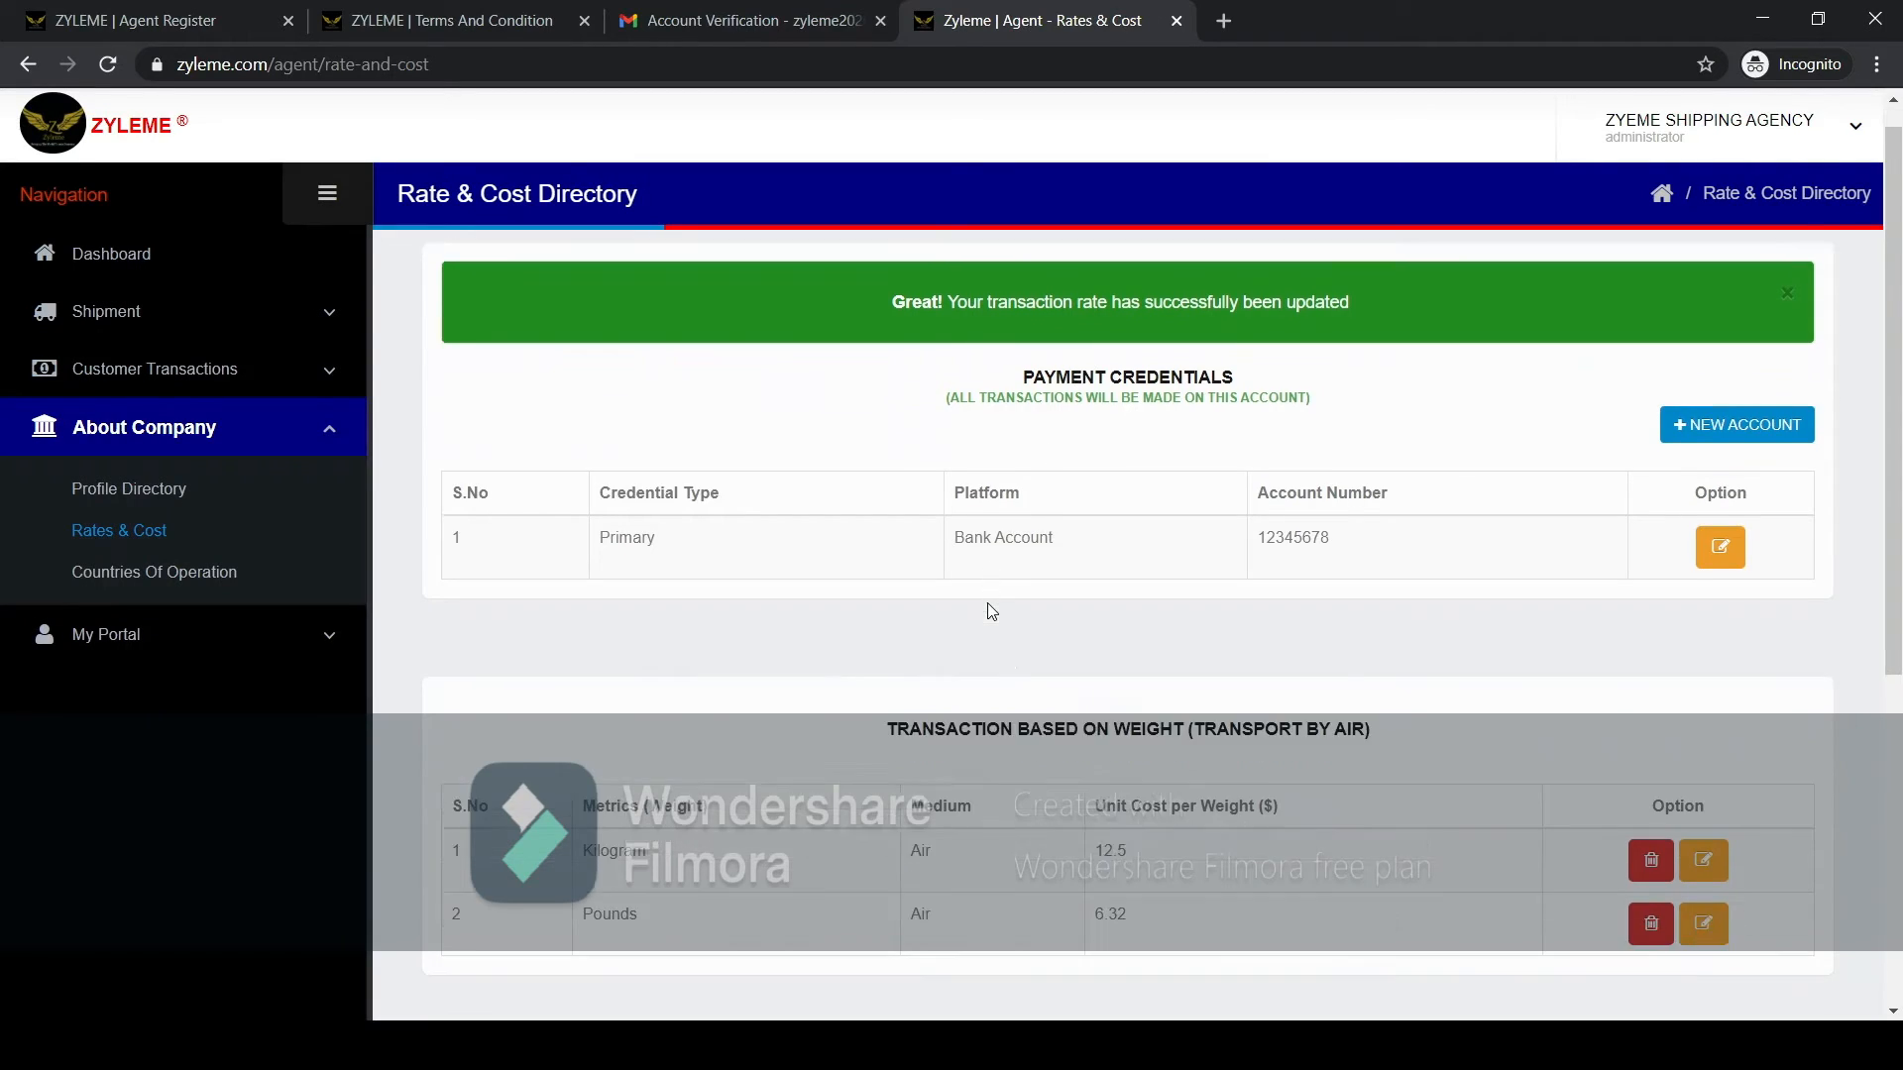
Set the sea transport unit cost for Drum / Barrel to 182 and update the rate.
{"action": "scroll", "coordinate": [992, 611], "scroll_direction": "down", "scroll_amount": 5}
{"action": "left_click", "coordinate": [1705, 897]}
{"action": "left_click_drag", "start_coordinate": [652, 294], "coordinate": [612, 299]}
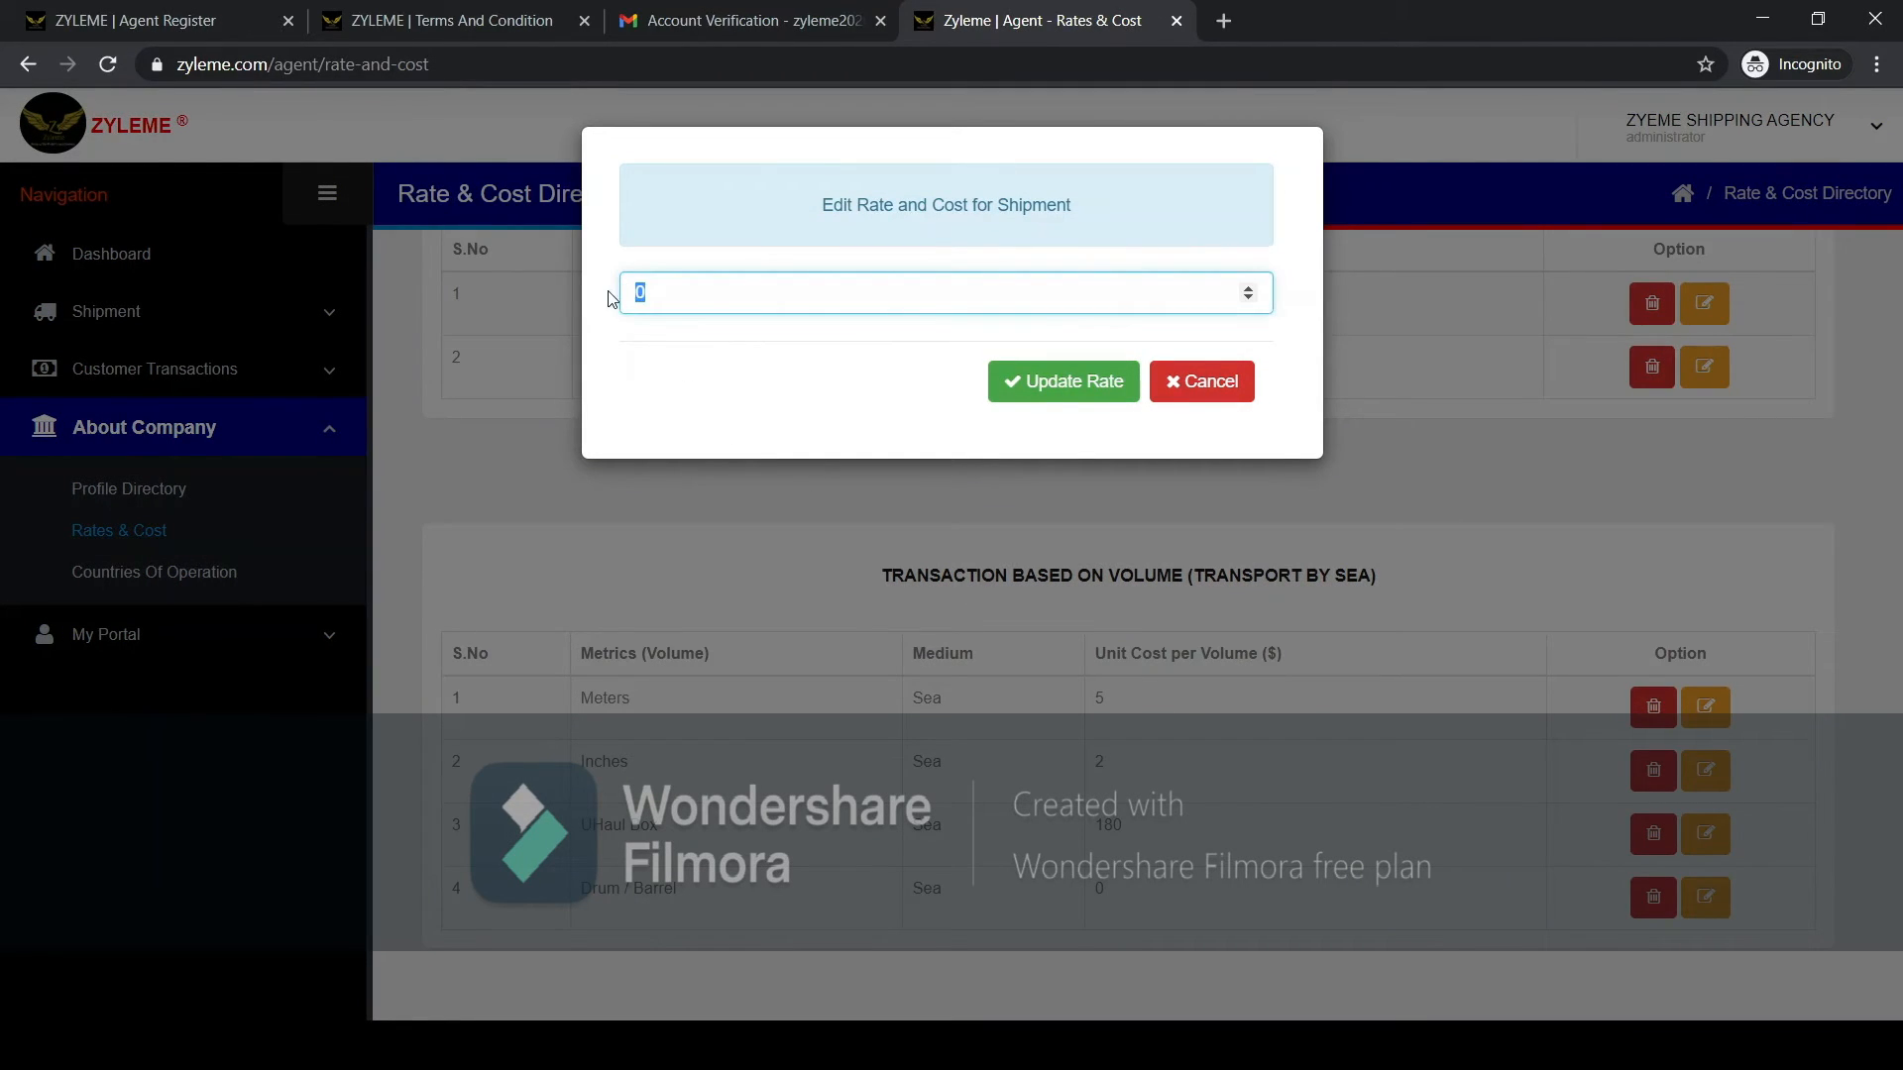
{"action": "type", "text": "182"}
{"action": "left_click", "coordinate": [1001, 383]}
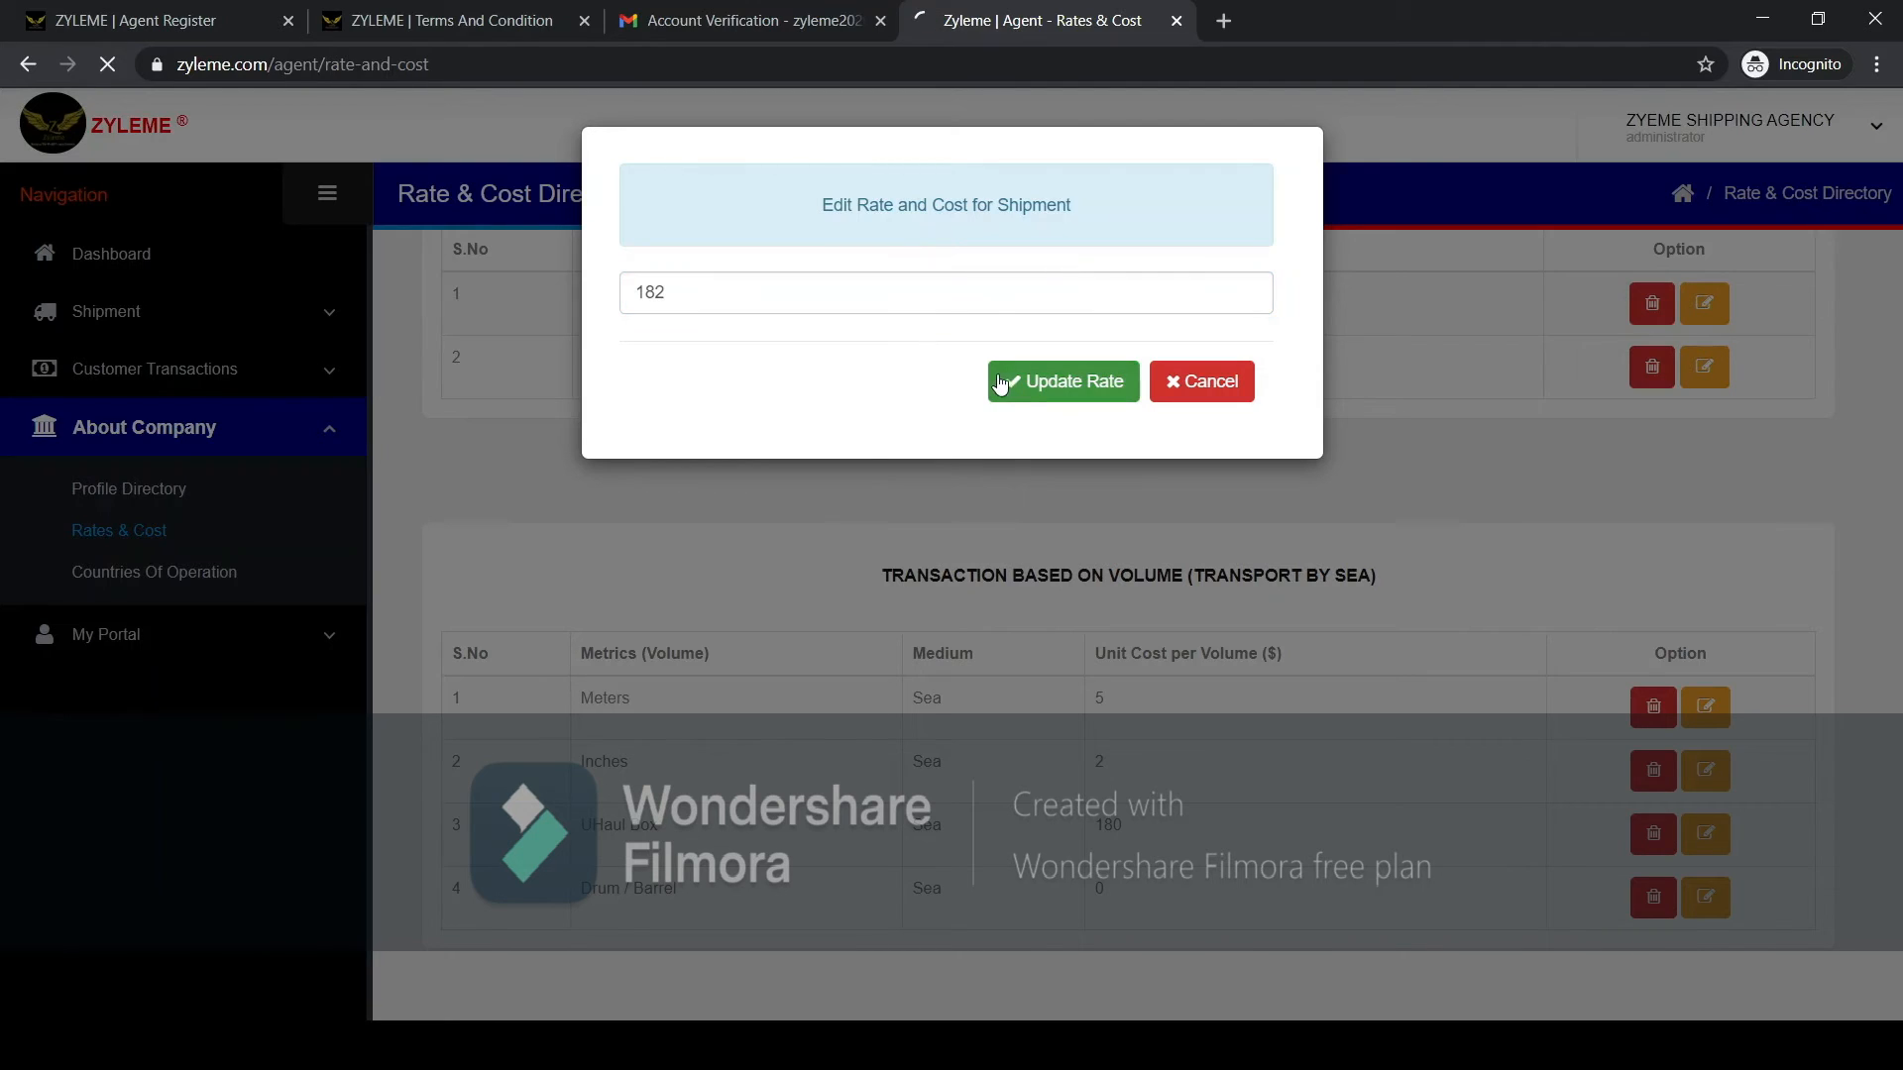
Review the payment credentials and the air and sea rate tables in the Rate & Cost Directory.
{"action": "scroll", "coordinate": [730, 634], "scroll_direction": "down", "scroll_amount": 5}
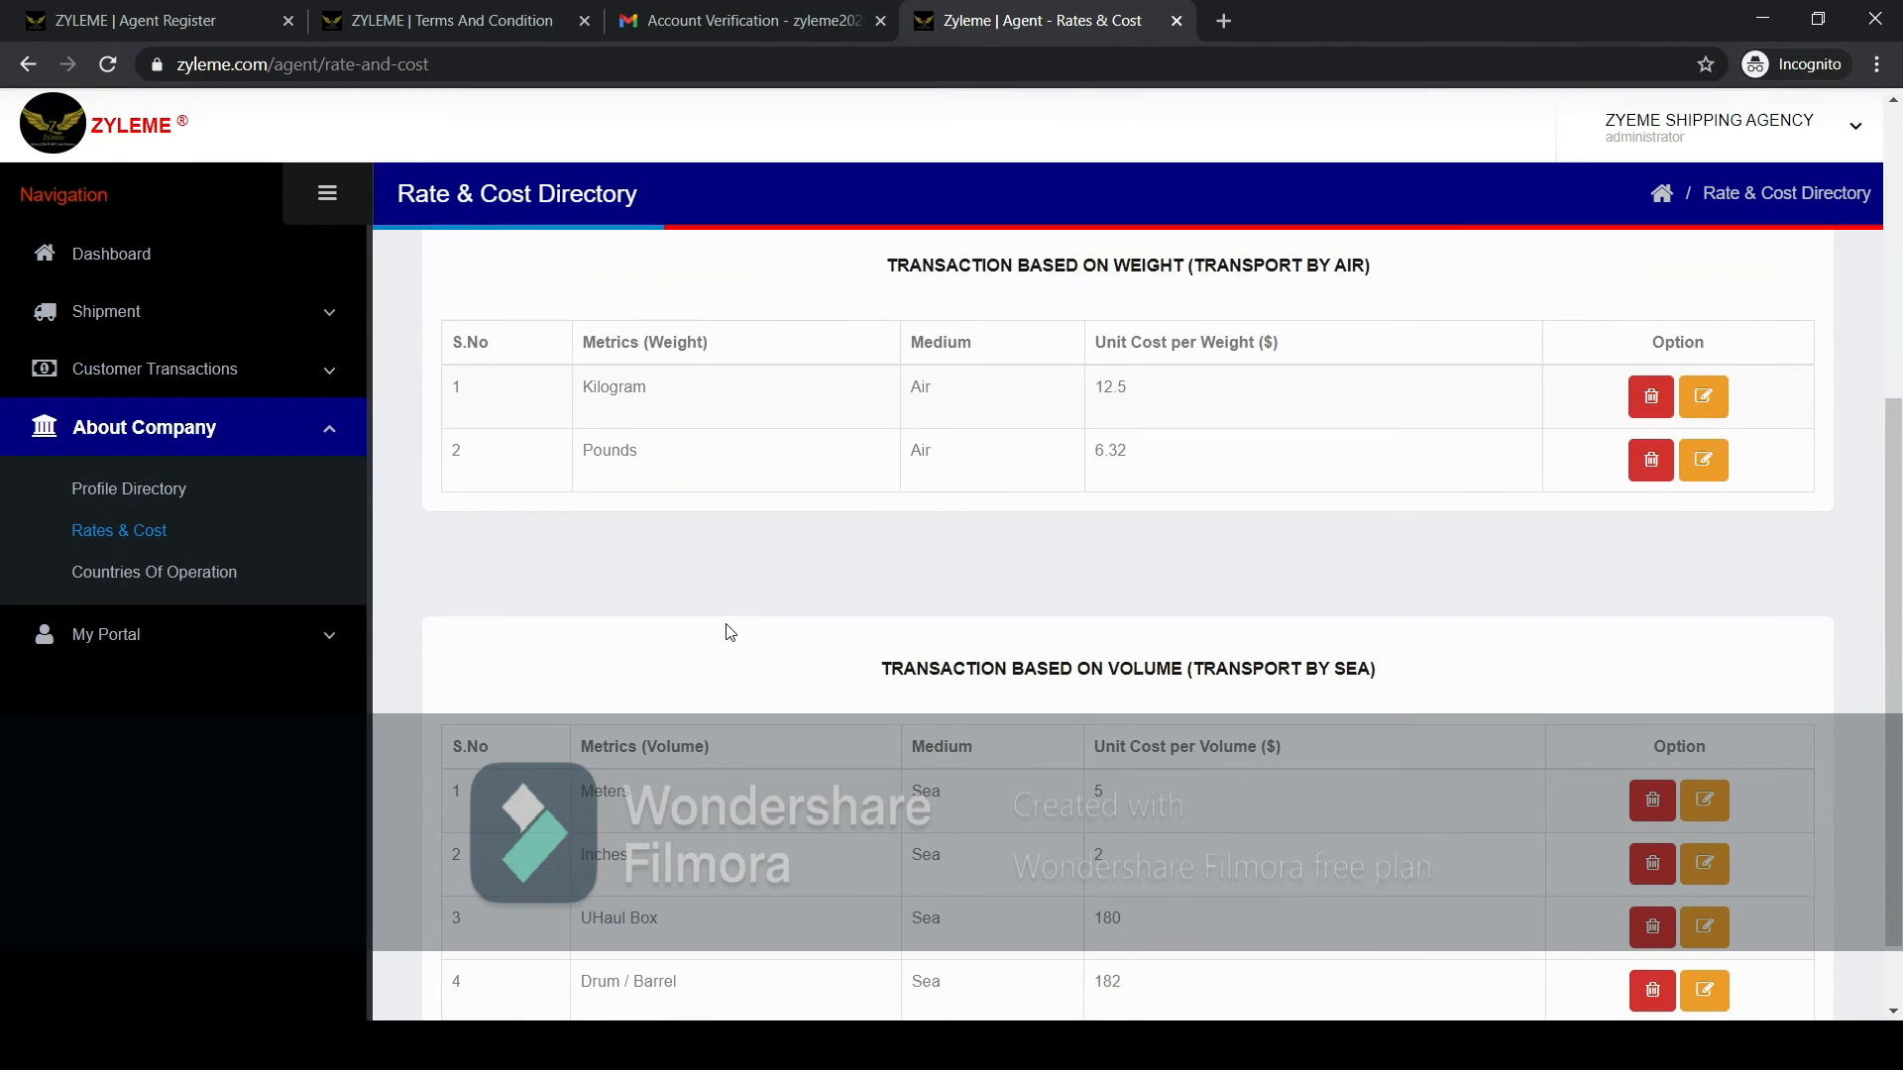
{"action": "scroll", "coordinate": [730, 634], "scroll_direction": "up", "scroll_amount": 3}
{"action": "scroll", "coordinate": [726, 631], "scroll_direction": "down", "scroll_amount": 4}
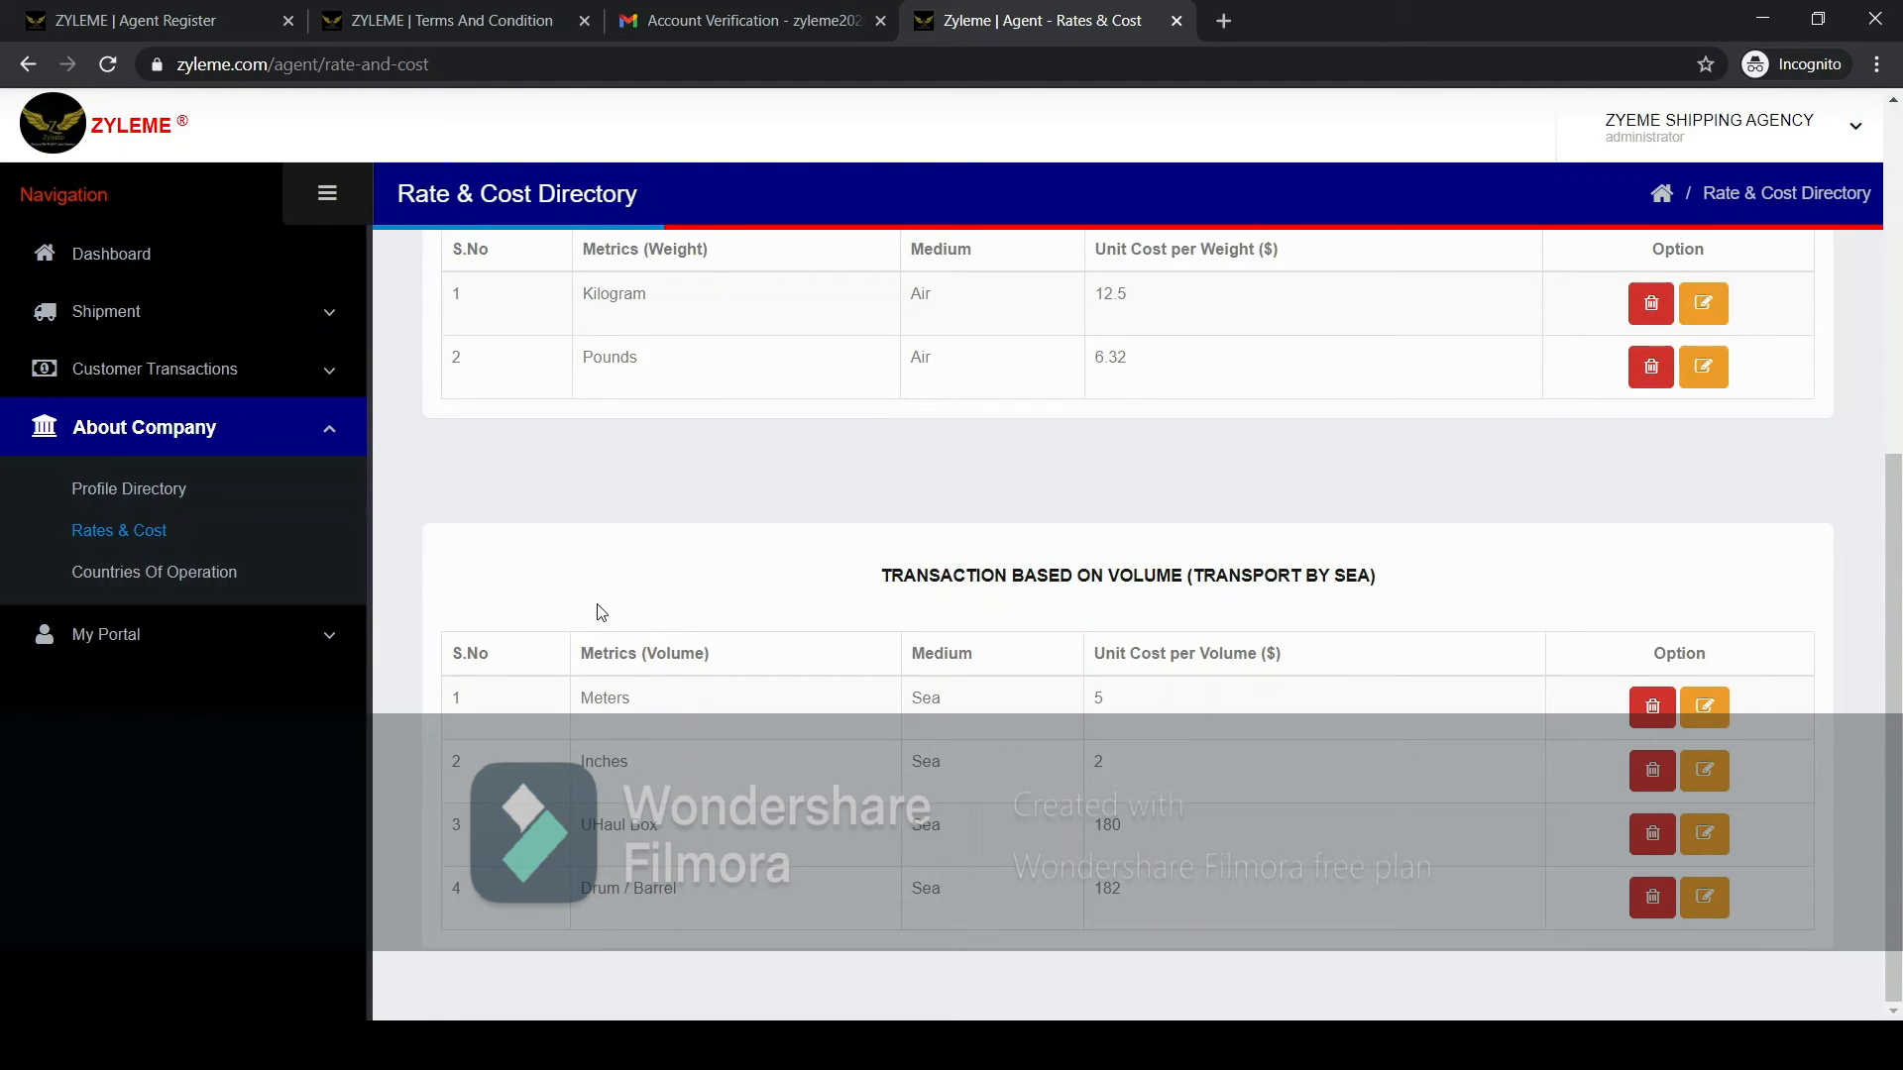
{"action": "scroll", "coordinate": [599, 612], "scroll_direction": "up", "scroll_amount": 2}
{"action": "scroll", "coordinate": [598, 611], "scroll_direction": "up", "scroll_amount": 3}
{"action": "scroll", "coordinate": [599, 615], "scroll_direction": "up", "scroll_amount": 1}
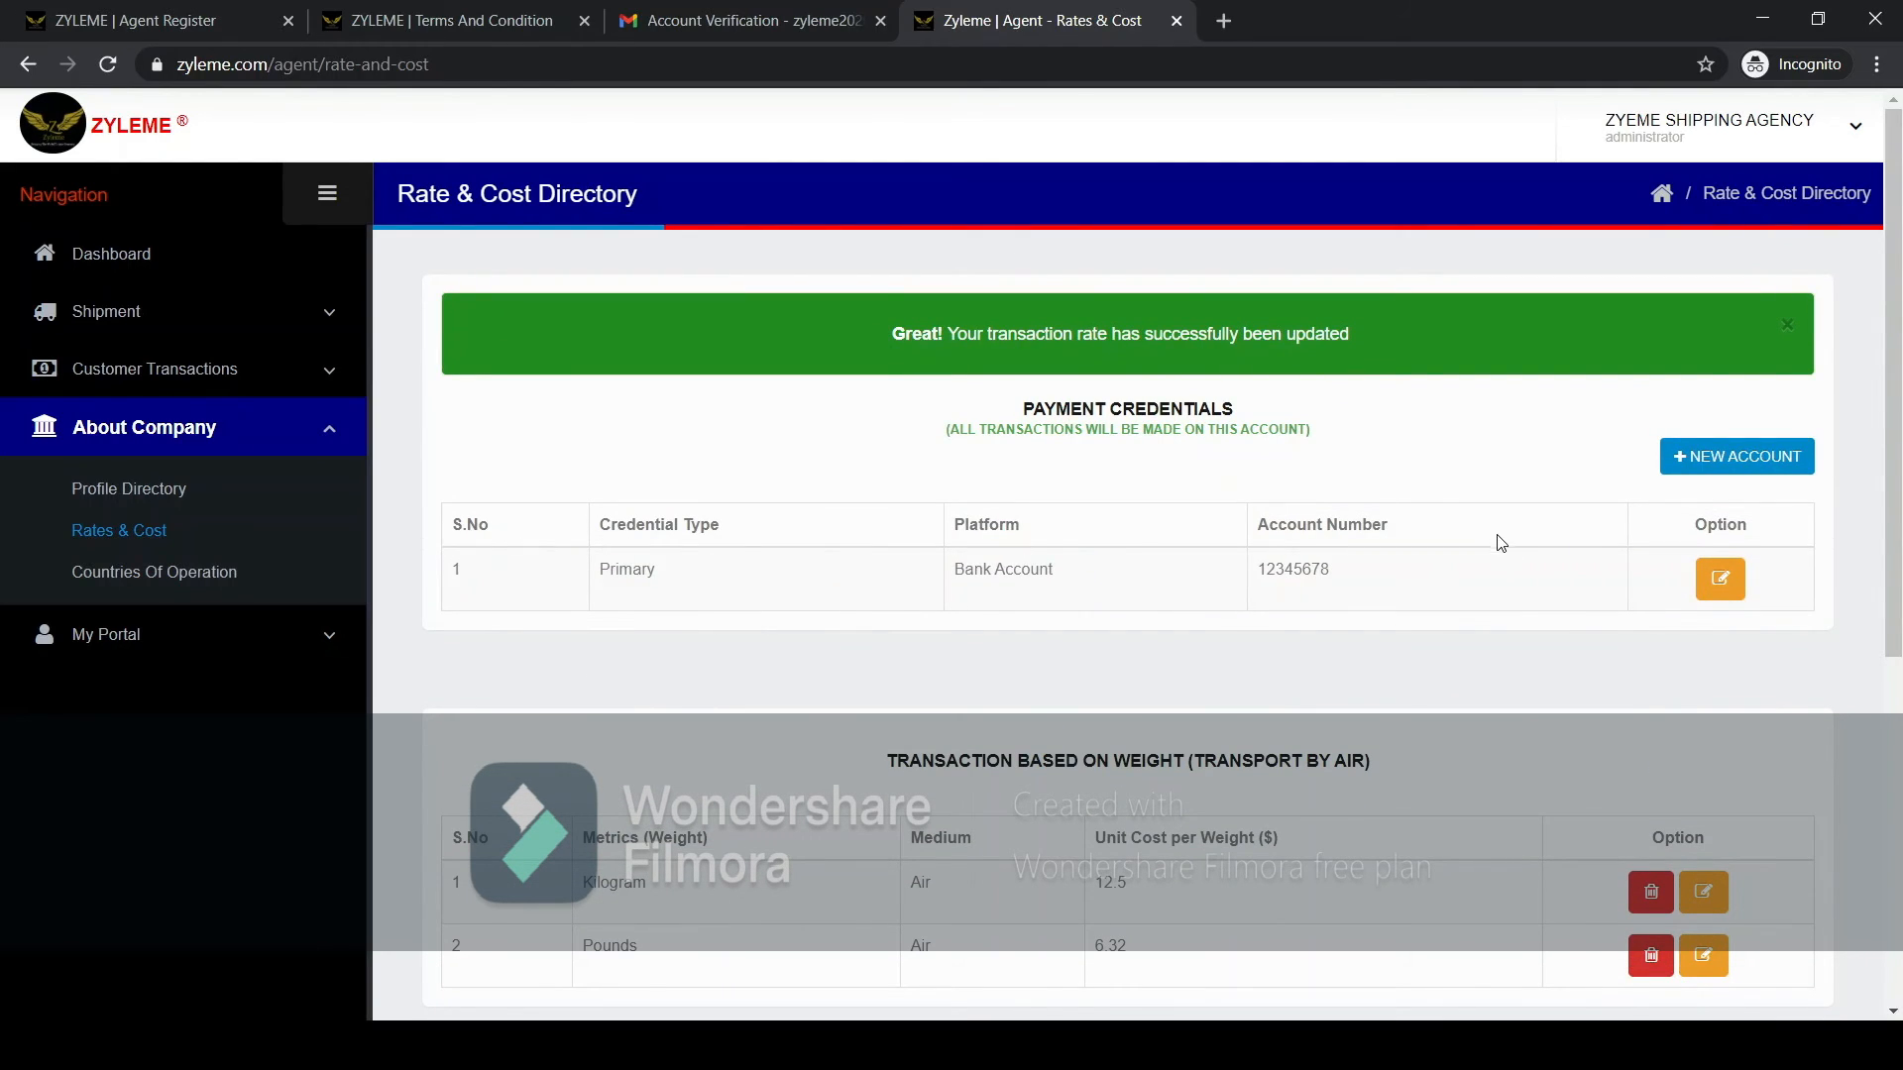
{"action": "scroll", "coordinate": [1417, 575], "scroll_direction": "down", "scroll_amount": 4}
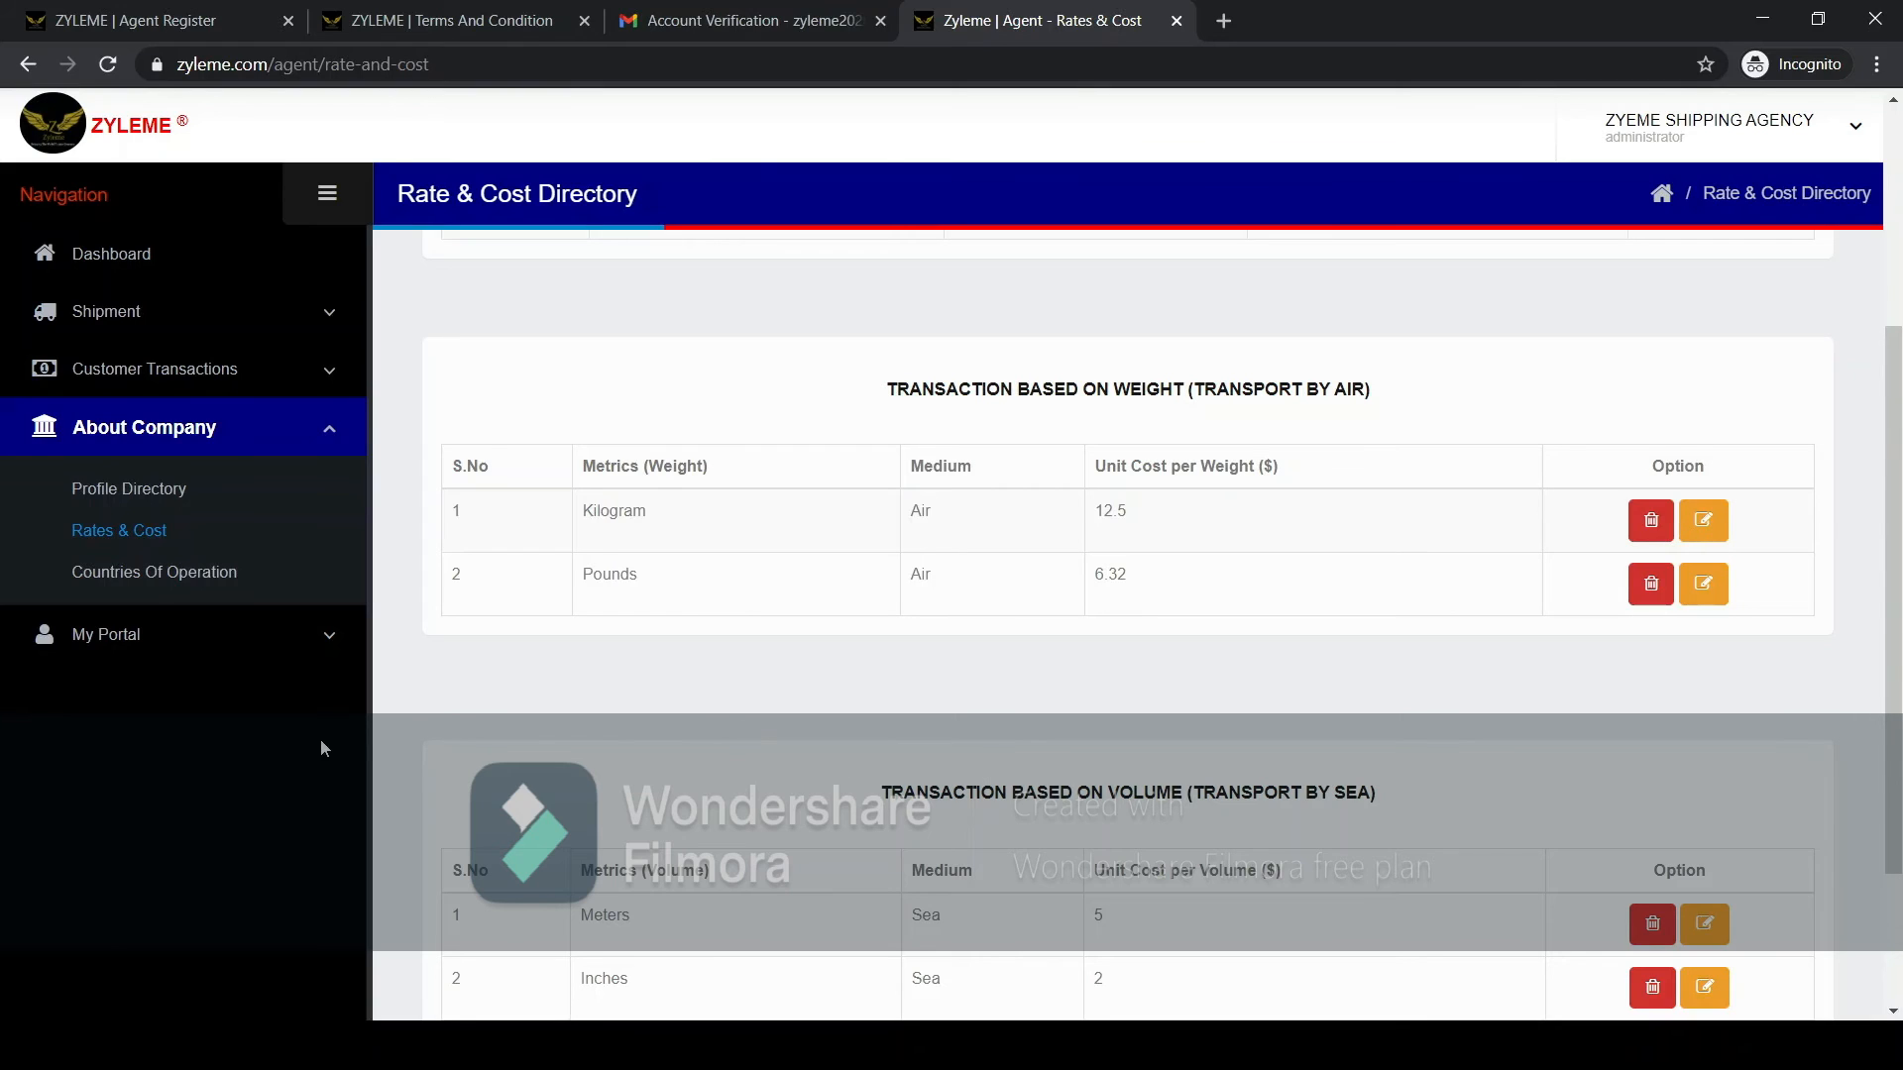
View the company's countries of operation and return to the rates and costs.
{"action": "left_click", "coordinate": [165, 579]}
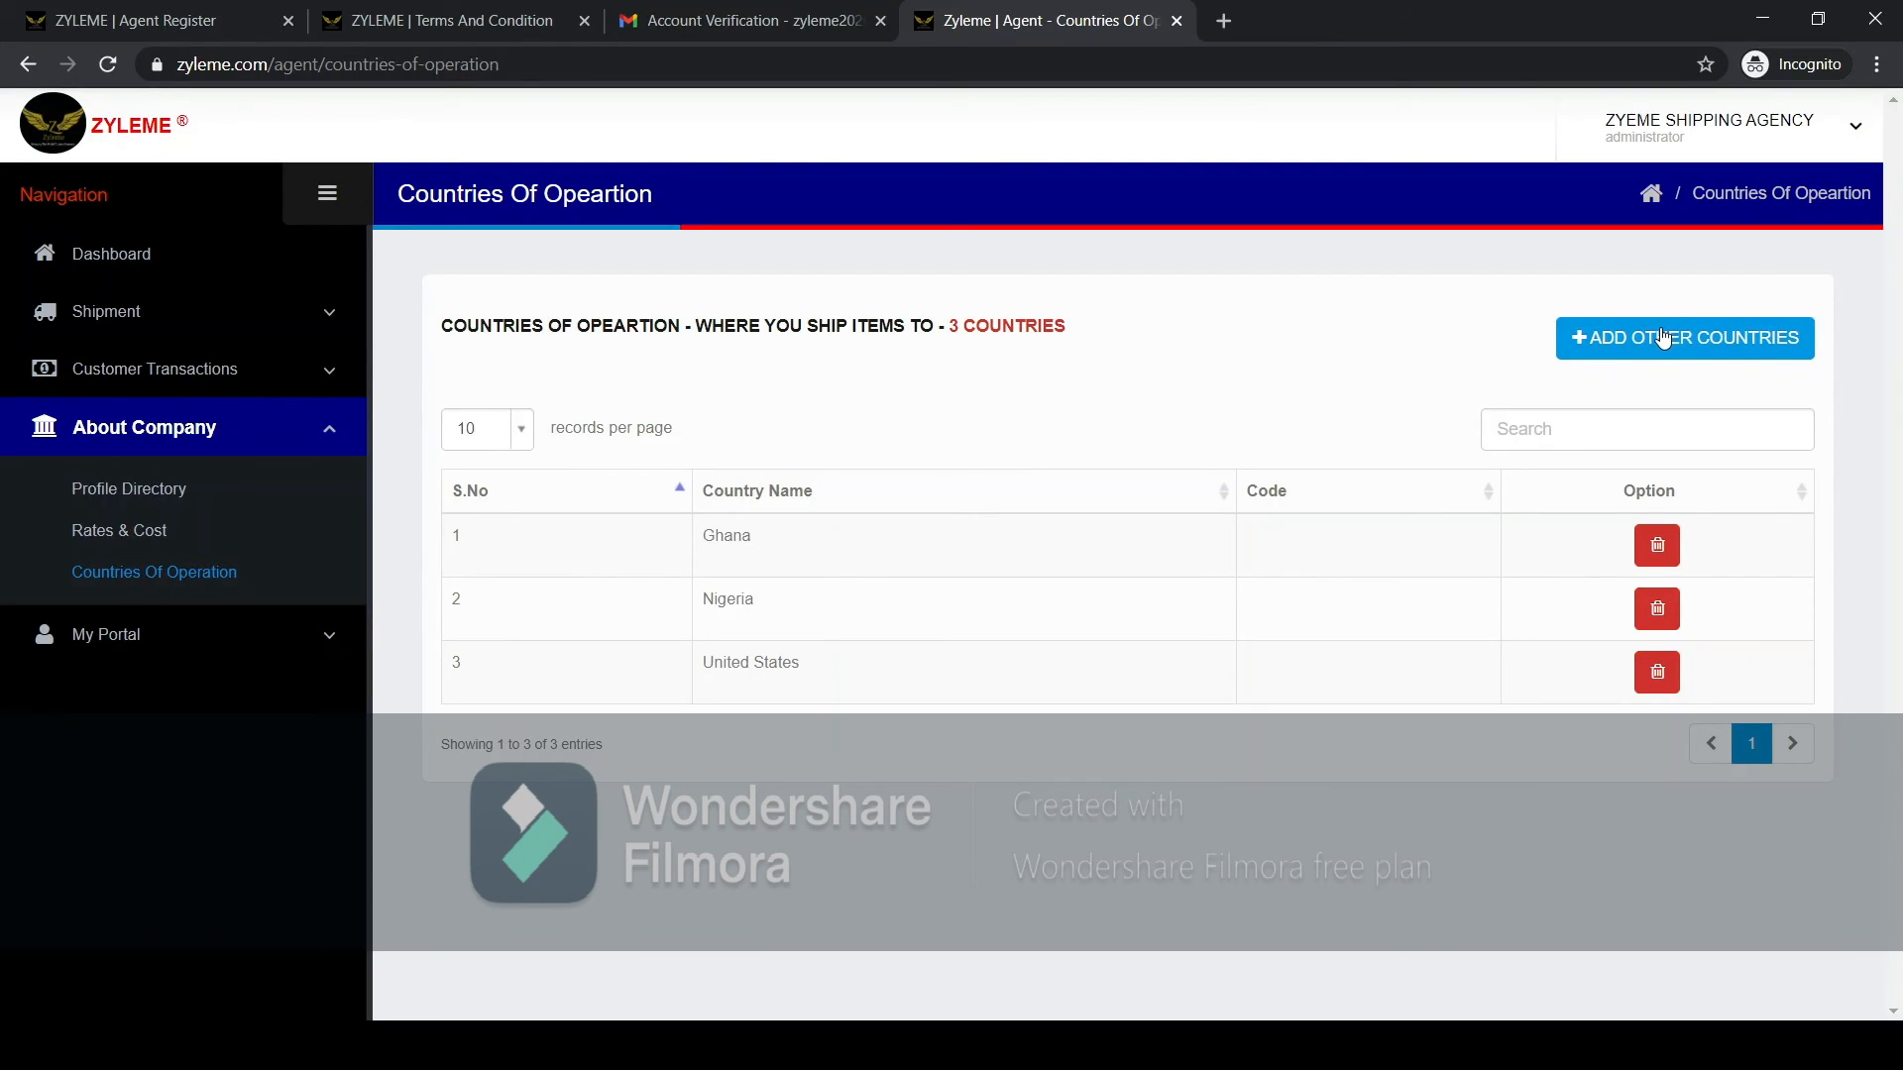
{"action": "left_click", "coordinate": [1547, 415]}
{"action": "left_click", "coordinate": [176, 536]}
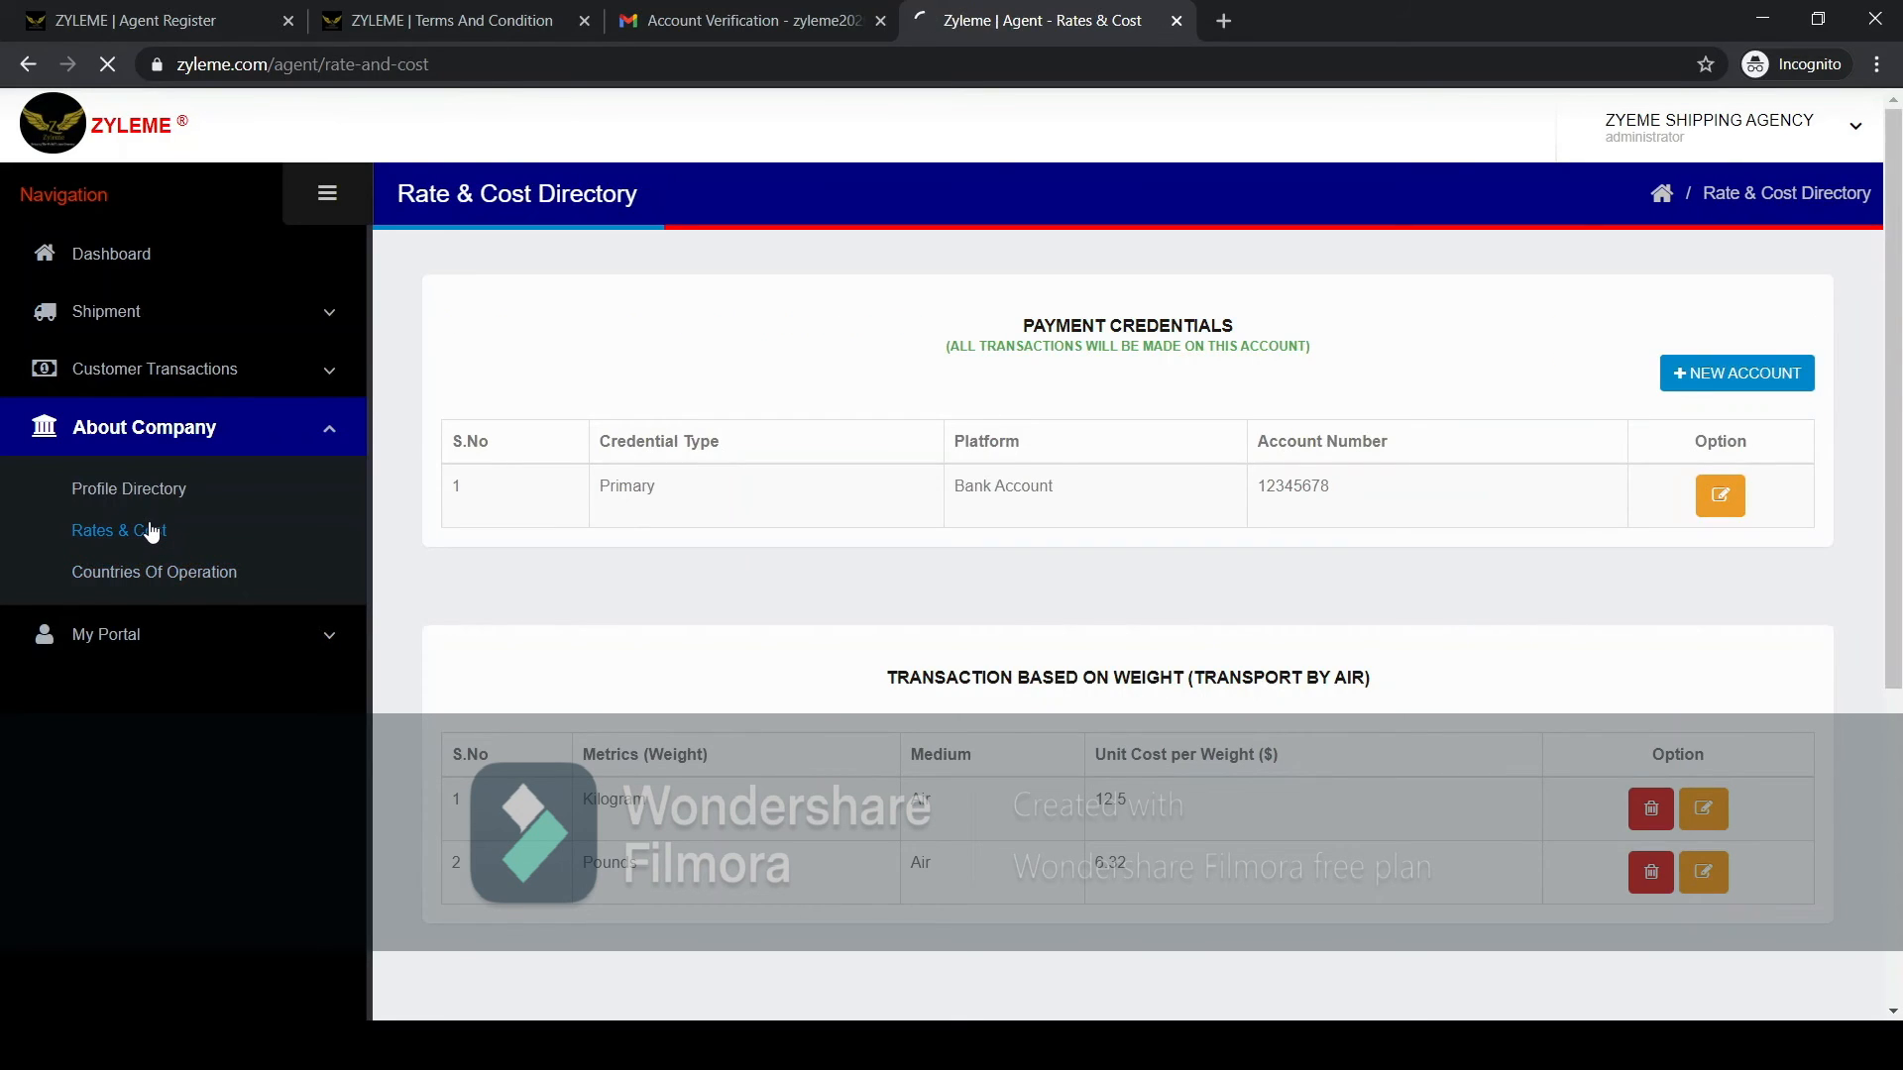
Open the company profile details in the editor, go back without entering any text and return to the dashboard.
{"action": "left_click", "coordinate": [155, 496]}
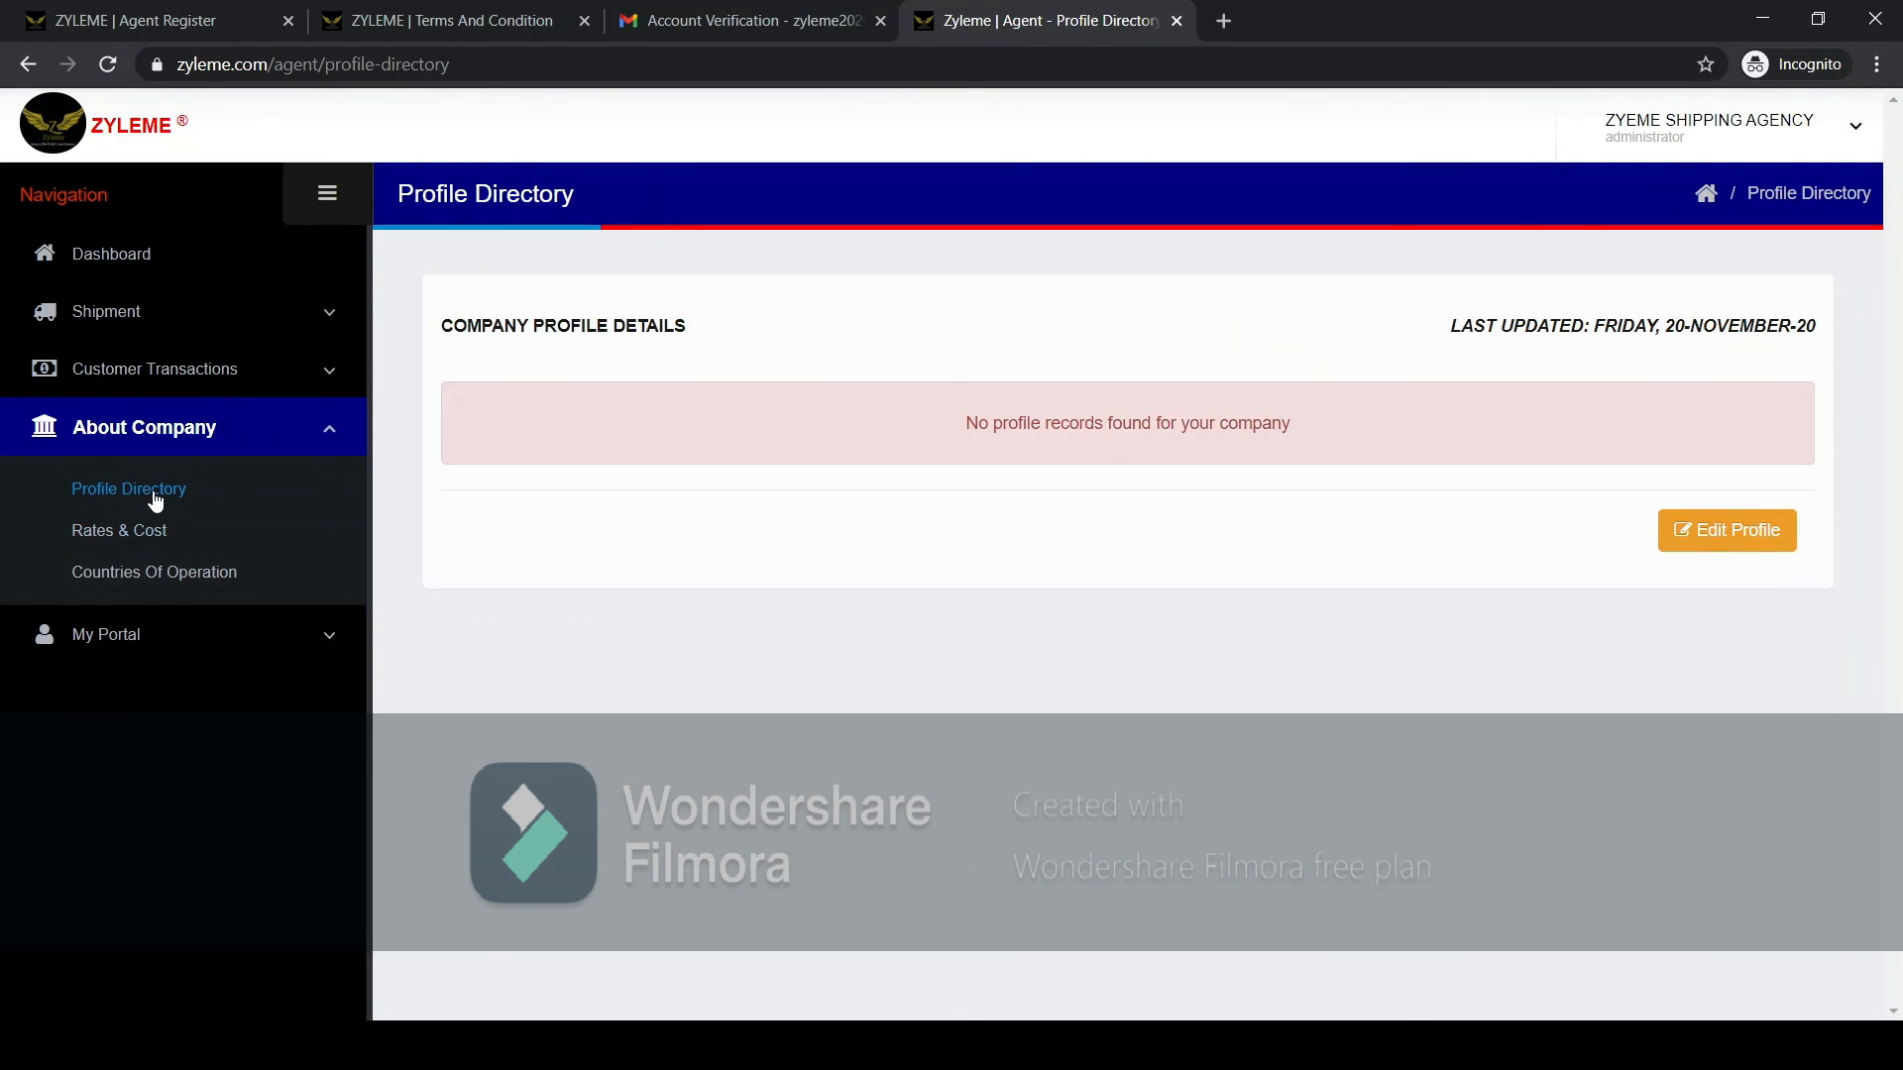
{"action": "left_click", "coordinate": [1766, 537]}
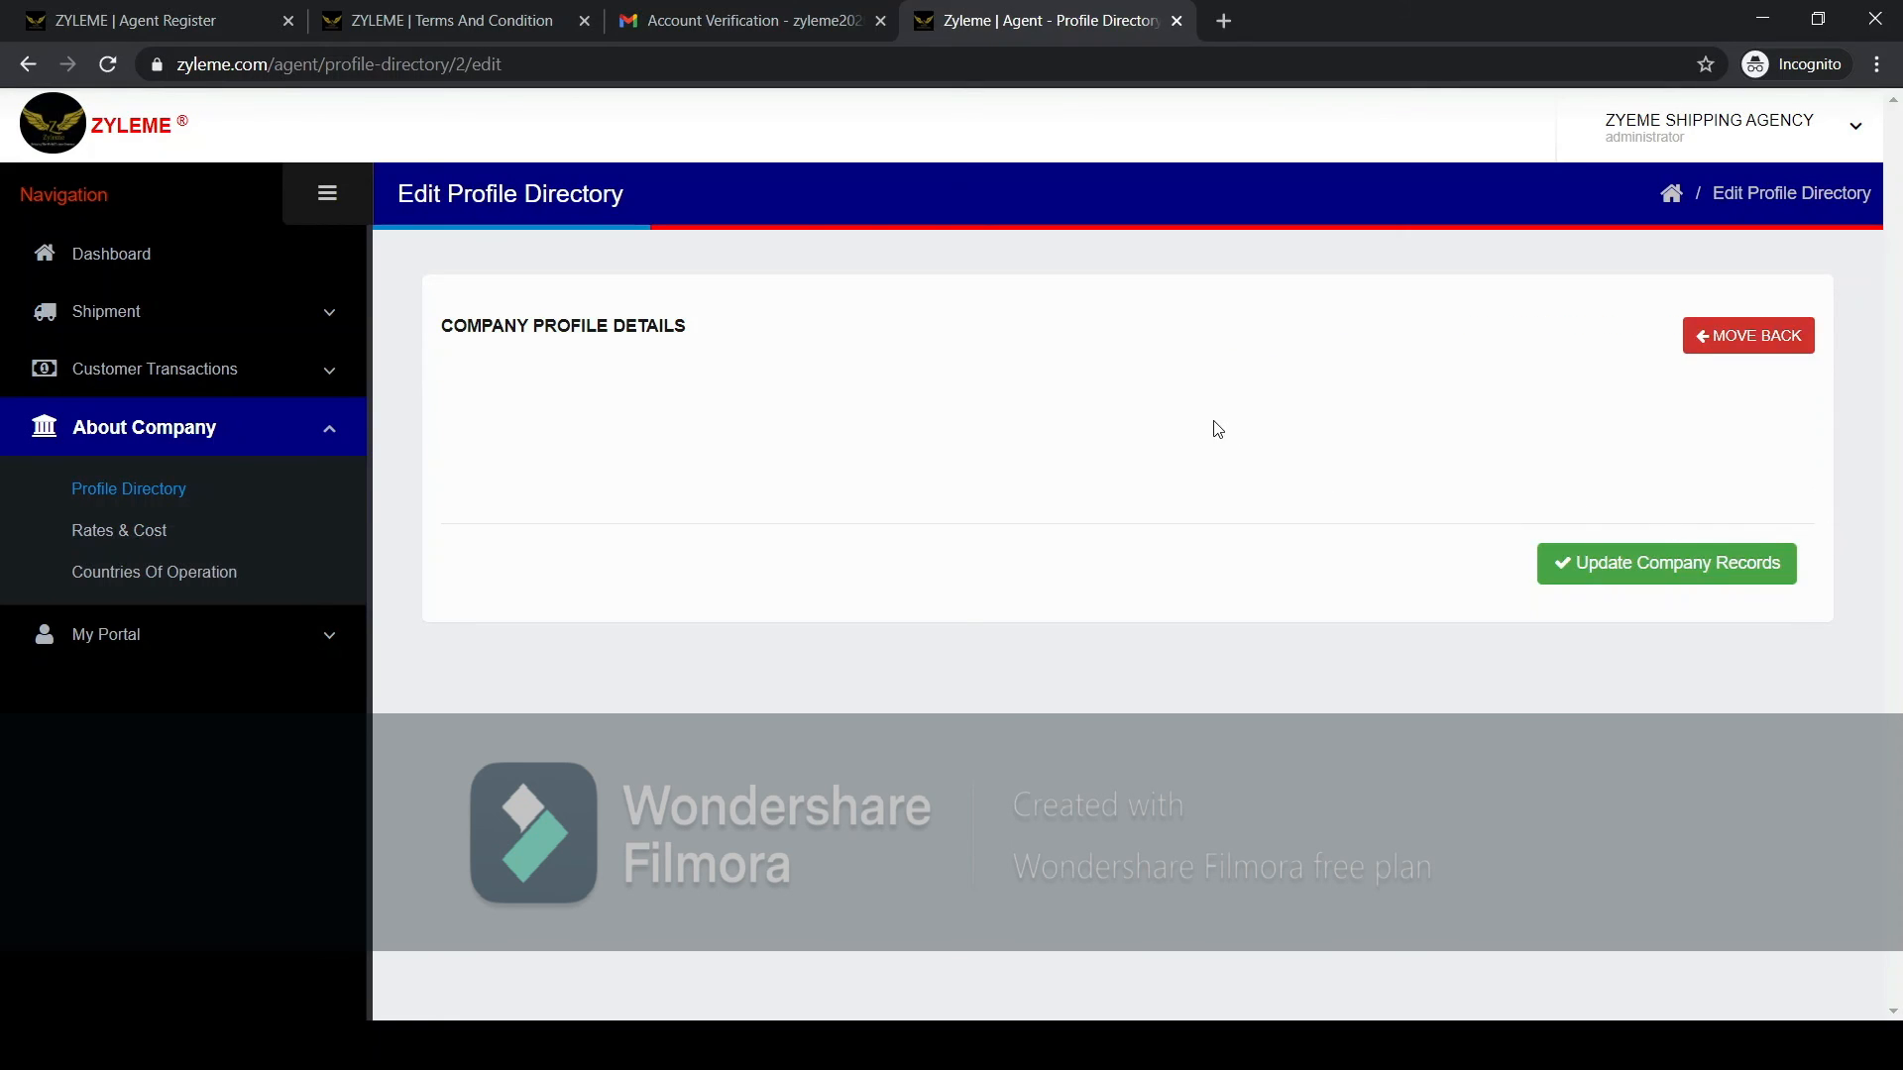
{"action": "left_click", "coordinate": [619, 535]}
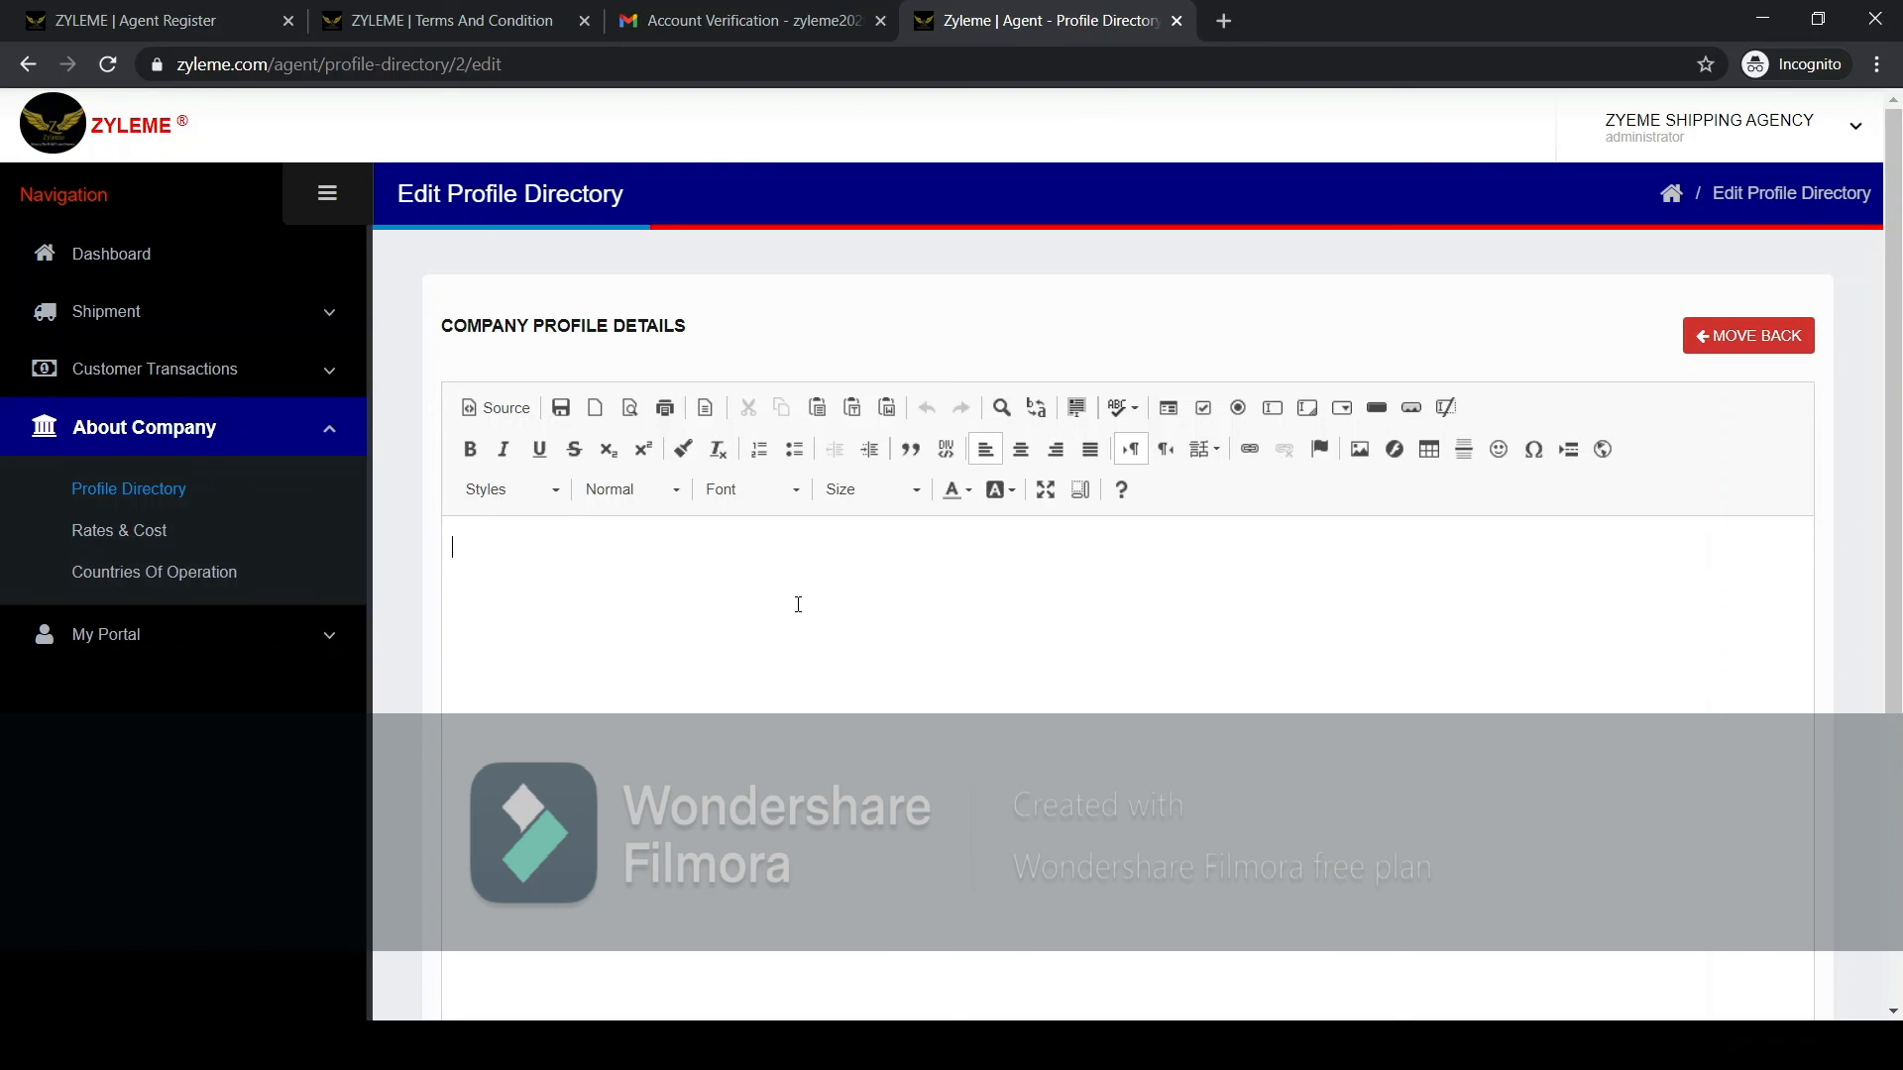
{"action": "left_click", "coordinate": [1719, 337]}
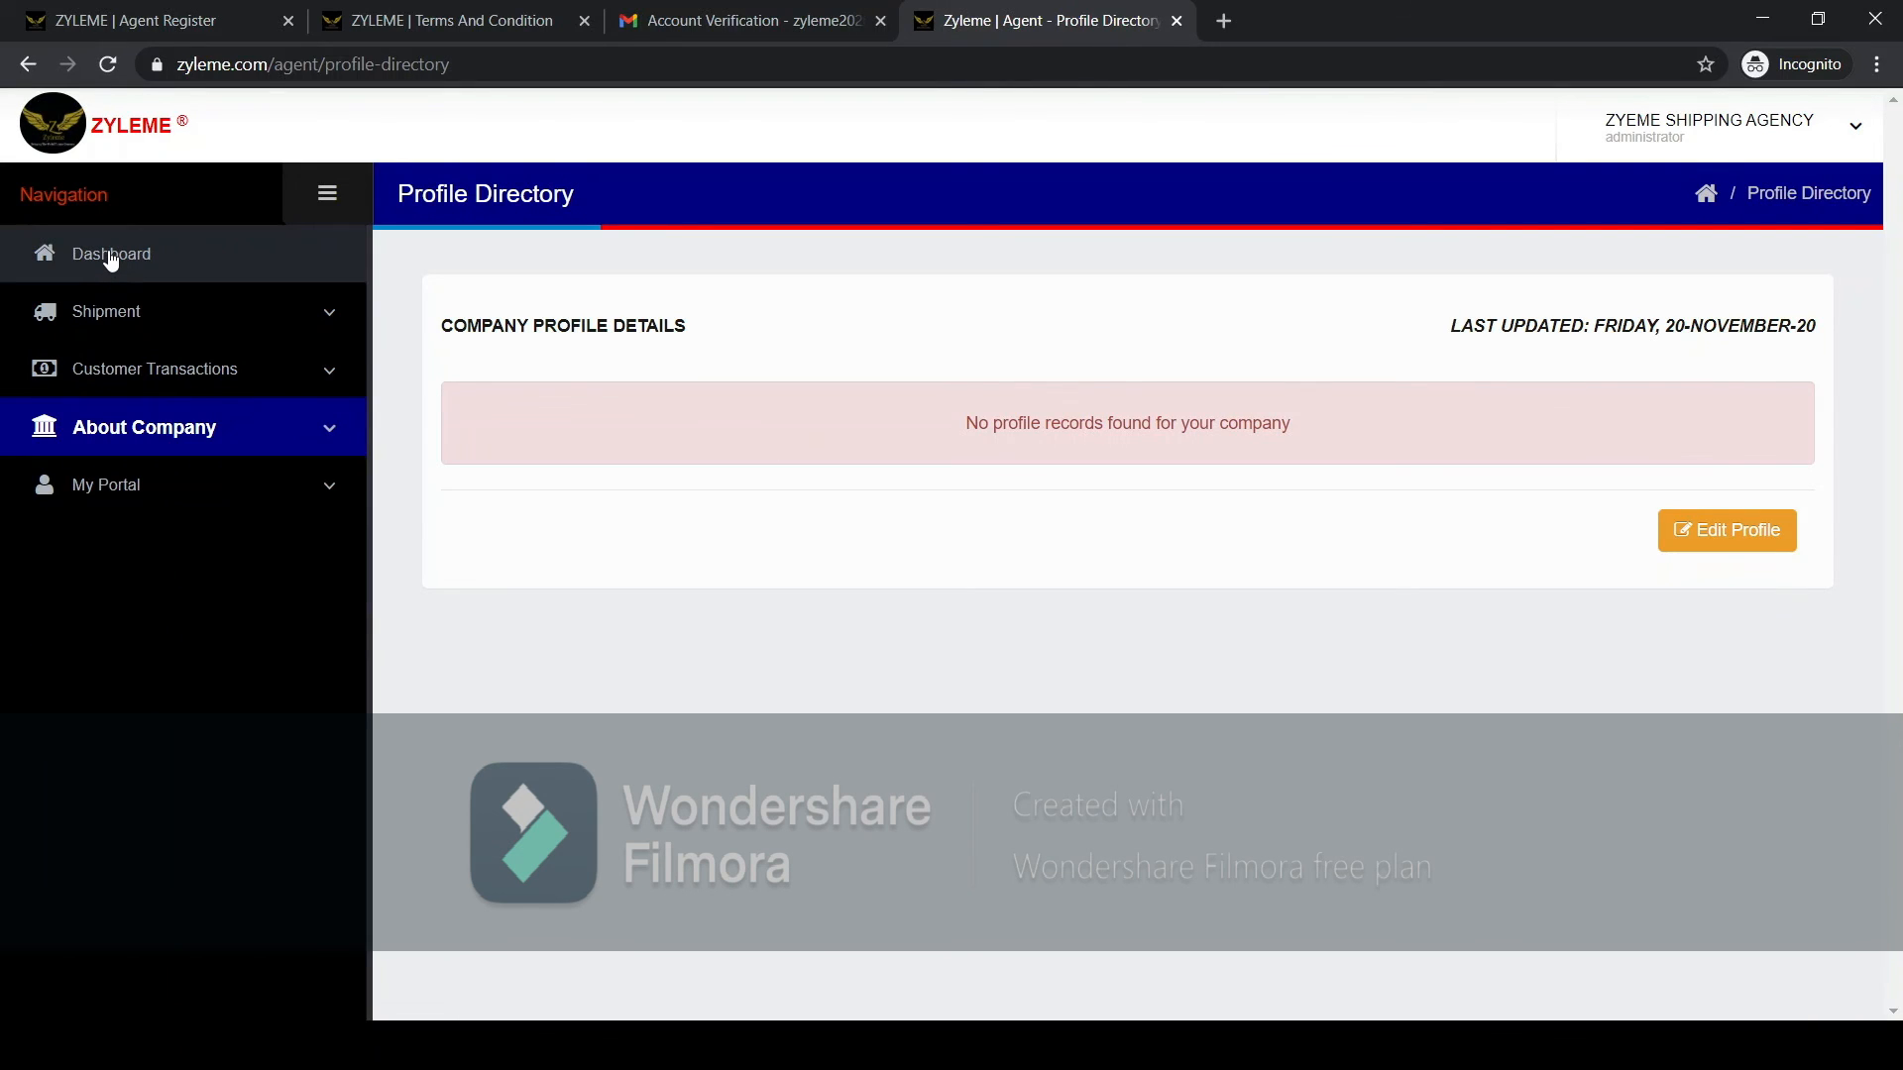
{"action": "left_click", "coordinate": [109, 255]}
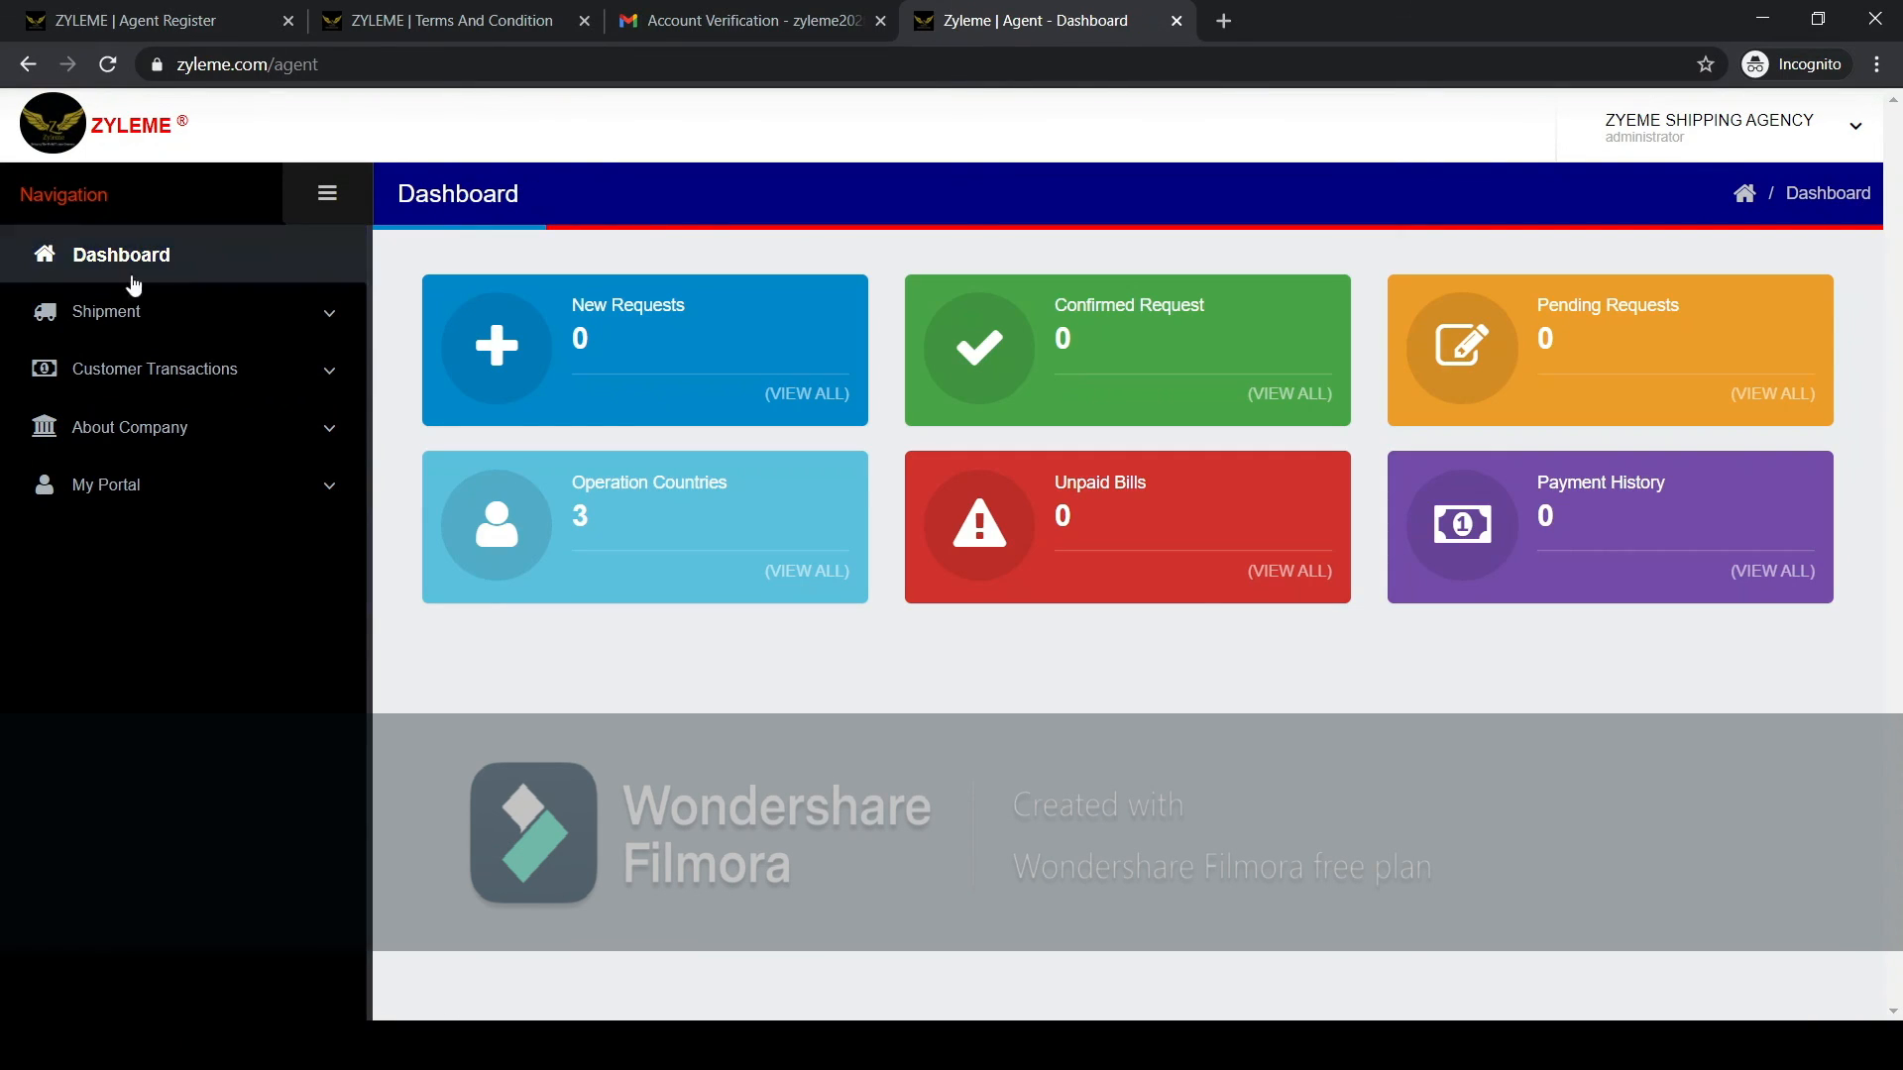